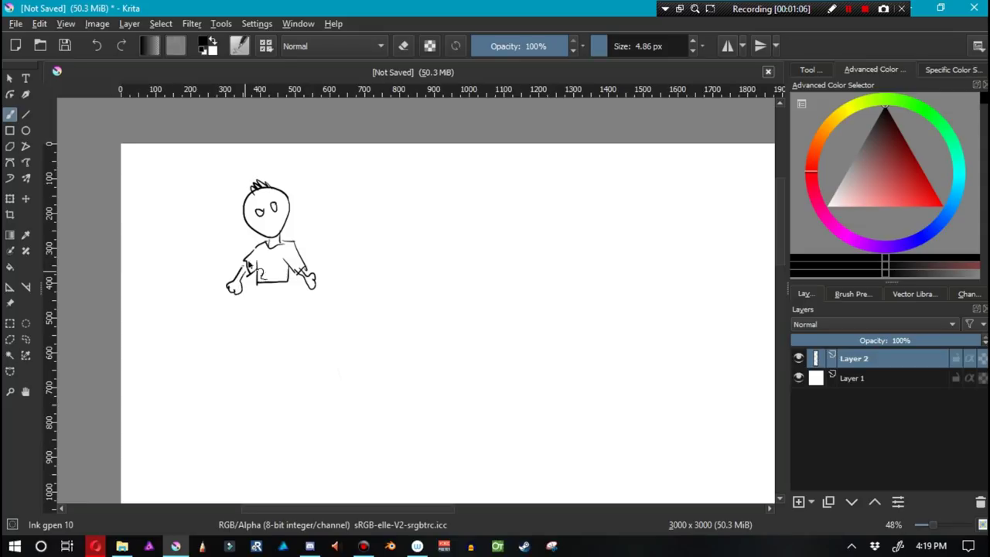
# Finish the cartoon figure by drawing the shirt hem, flared trousers, shoes and a small smiling mouth.
pyautogui.hotkey('ctrl', 'z')
pyautogui.moveTo(284, 282)
pyautogui.mouseDown()
pyautogui.moveTo(298, 329)
pyautogui.moveTo(280, 345)
pyautogui.moveTo(260, 331)
pyautogui.moveTo(258, 283)
pyautogui.mouseUp()
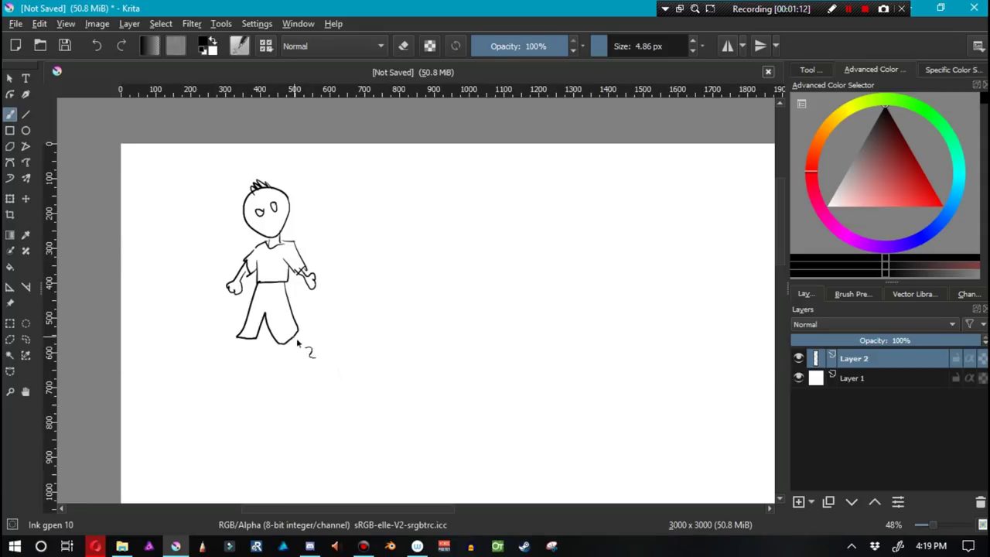
pyautogui.moveTo(293, 339); pyautogui.dragTo(237, 338)
pyautogui.moveTo(276, 225); pyautogui.dragTo(268, 225)
pyautogui.click(267, 218)
pyautogui.hotkey('ctrl', 'z')
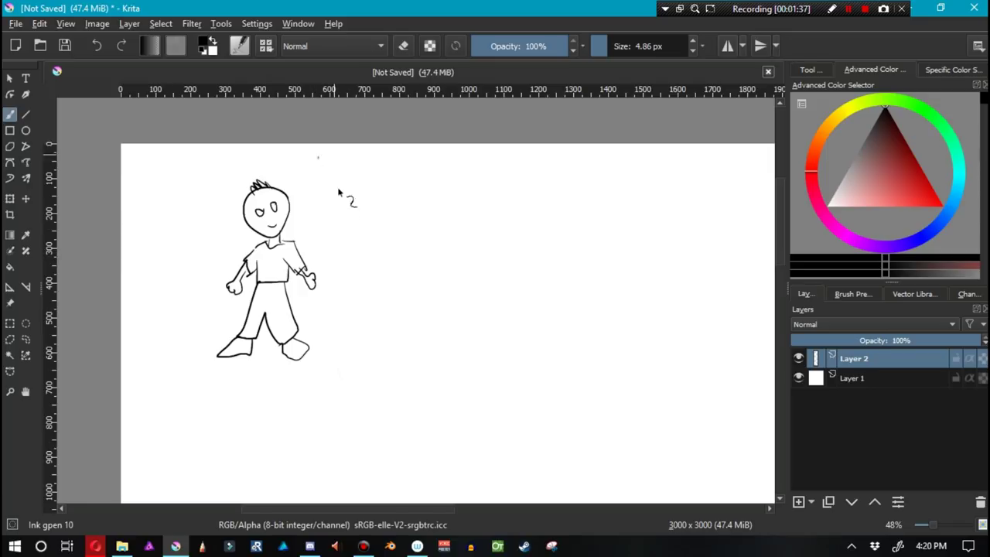
# Draw an arrow pointing at the figure's head and hand-write "Books" with an asterisk bullet beside the figure.
pyautogui.moveTo(368, 179)
pyautogui.mouseDown()
pyautogui.moveTo(310, 222)
pyautogui.moveTo(338, 215)
pyautogui.mouseUp()
pyautogui.moveTo(459, 308); pyautogui.dragTo(364, 317)
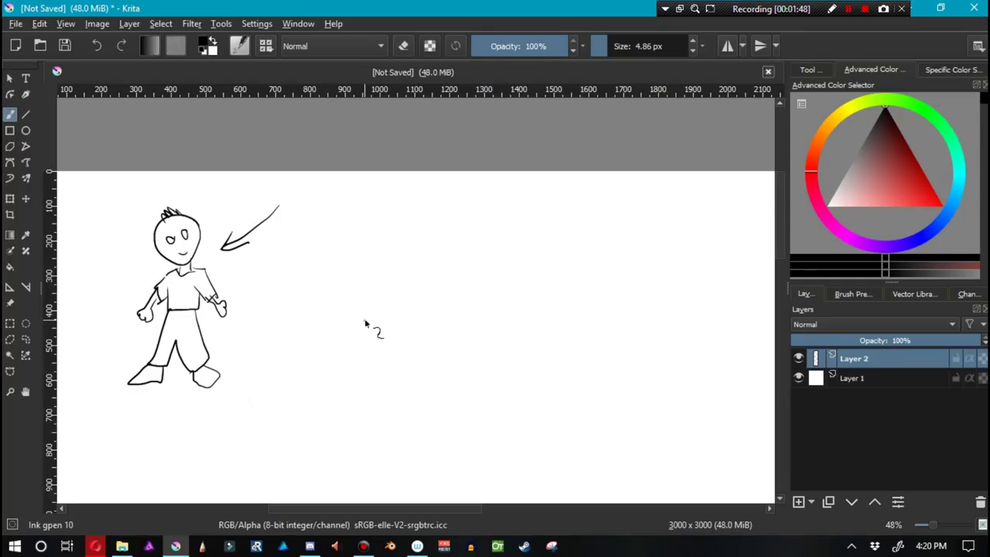
pyautogui.moveTo(415, 191)
pyautogui.mouseDown()
pyautogui.moveTo(412, 220)
pyautogui.moveTo(440, 198)
pyautogui.moveTo(460, 208)
pyautogui.mouseUp()
pyautogui.moveTo(473, 194); pyautogui.dragTo(485, 208)
pyautogui.moveTo(392, 207)
pyautogui.mouseDown()
pyautogui.moveTo(403, 220)
pyautogui.moveTo(395, 223)
pyautogui.mouseUp()
pyautogui.moveTo(407, 194)
pyautogui.mouseDown()
pyautogui.moveTo(402, 222)
pyautogui.moveTo(414, 201)
pyautogui.mouseUp()
pyautogui.moveTo(389, 216); pyautogui.dragTo(416, 211)
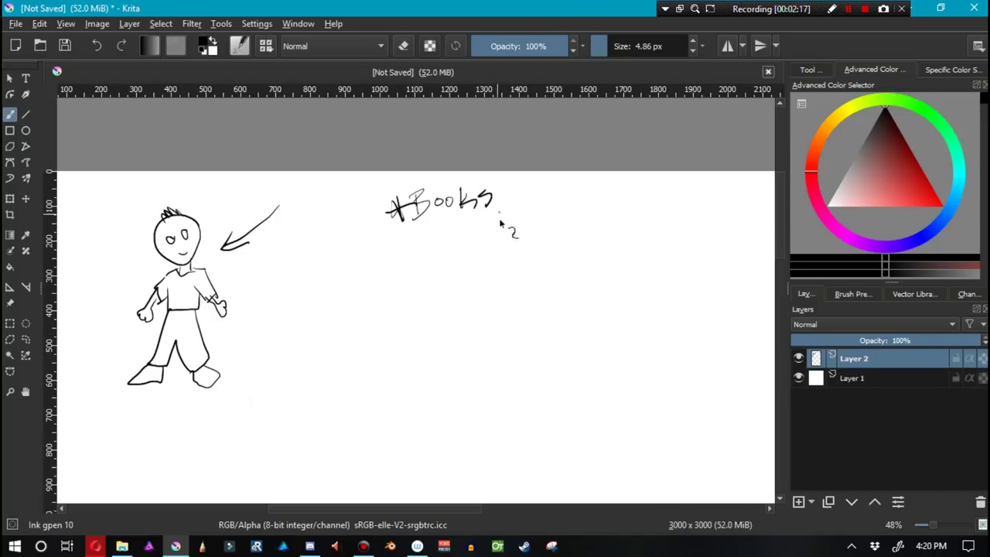
pyautogui.moveTo(559, 198)
pyautogui.mouseDown()
pyautogui.moveTo(514, 193)
pyautogui.moveTo(530, 199)
pyautogui.mouseUp()
pyautogui.hotkey('ctrl', 'z')
pyautogui.hotkey('ctrl', 'z')
# Erase the asterisk's overlap with "Books" using the Eraser Circle preset, and return to the Ink_gpen_10 brush.
pyautogui.press('/')
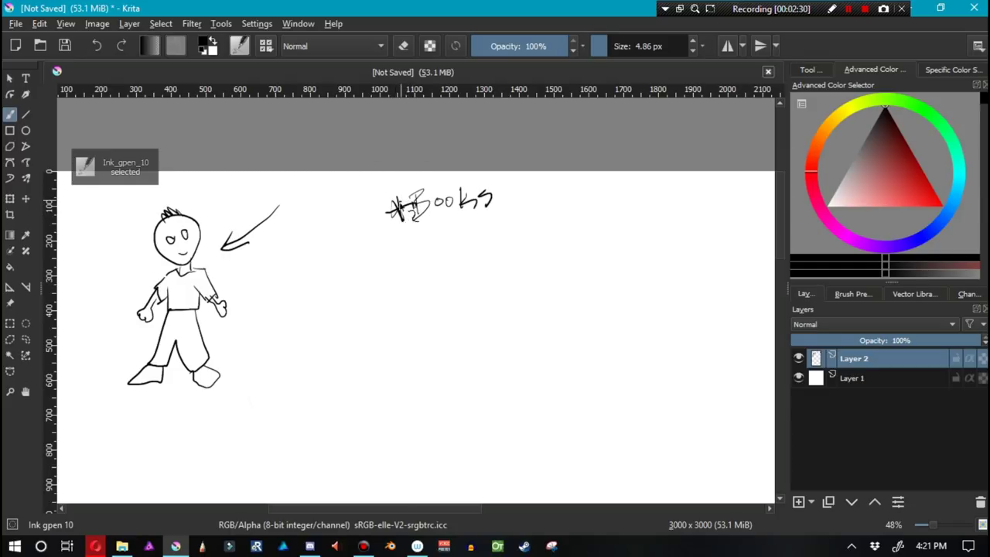
pyautogui.click(846, 293)
pyautogui.click(804, 354)
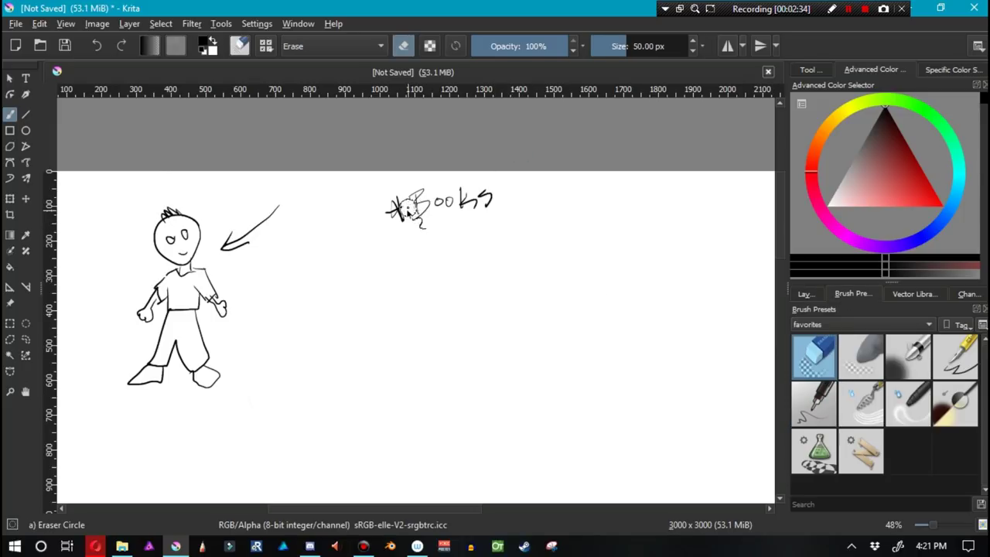
pyautogui.press('/')
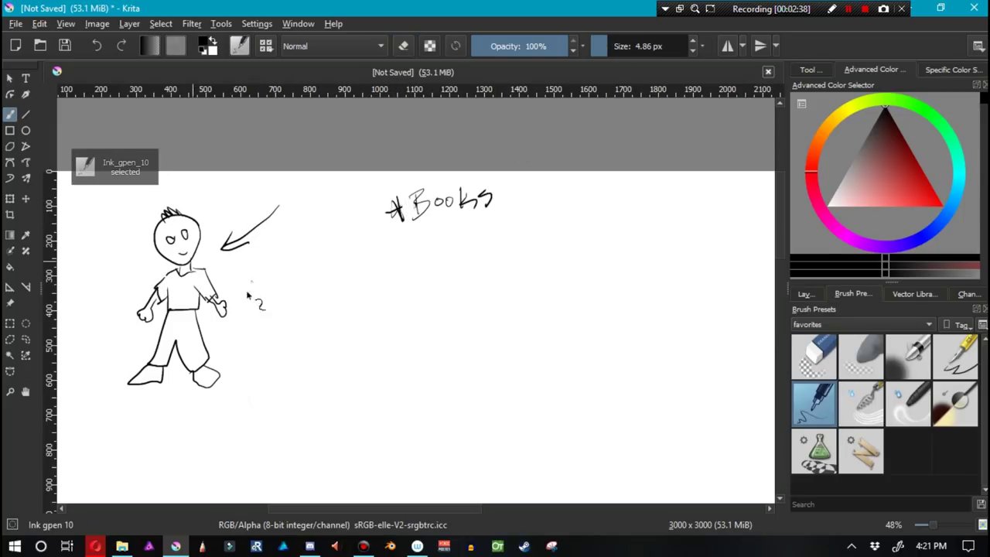
# Draw two more arrows pointing at the figure, one toward the shoulder and one toward the hand.
pyautogui.moveTo(320, 361); pyautogui.dragTo(238, 305)
pyautogui.moveTo(239, 306)
pyautogui.mouseDown()
pyautogui.moveTo(271, 307)
pyautogui.moveTo(249, 334)
pyautogui.mouseUp()
pyautogui.moveTo(359, 263)
pyautogui.mouseDown()
pyautogui.moveTo(225, 270)
pyautogui.moveTo(257, 255)
pyautogui.mouseUp()
pyautogui.moveTo(225, 272); pyautogui.dragTo(249, 282)
# Hand-write "Comic Books" with an asterisk bullet below the "Books" entry.
pyautogui.moveTo(113, 251); pyautogui.dragTo(263, 272)
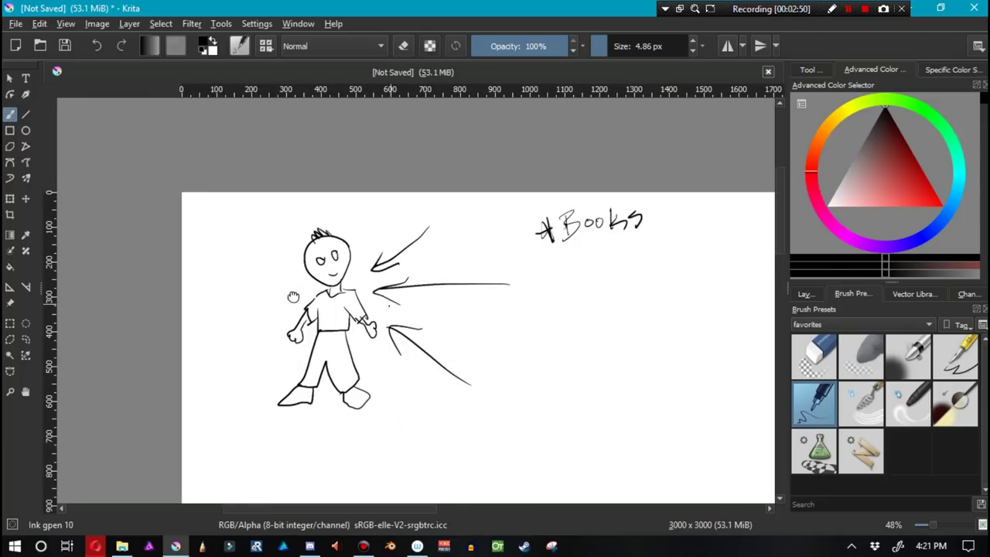
pyautogui.moveTo(406, 295); pyautogui.dragTo(289, 277)
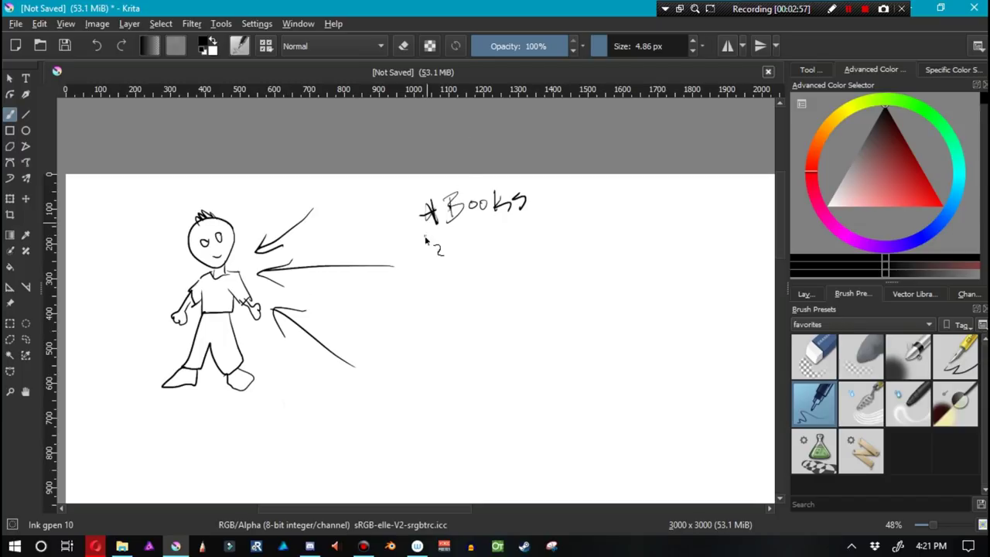
pyautogui.moveTo(425, 240); pyautogui.dragTo(442, 257)
pyautogui.moveTo(439, 240)
pyautogui.mouseDown()
pyautogui.moveTo(423, 258)
pyautogui.moveTo(438, 239)
pyautogui.mouseUp()
pyautogui.moveTo(439, 251); pyautogui.dragTo(401, 243)
pyautogui.moveTo(470, 234); pyautogui.dragTo(456, 263)
pyautogui.moveTo(483, 246); pyautogui.dragTo(511, 249)
pyautogui.moveTo(515, 248); pyautogui.dragTo(532, 252)
pyautogui.moveTo(558, 210); pyautogui.dragTo(557, 249)
pyautogui.moveTo(551, 218)
pyautogui.mouseDown()
pyautogui.moveTo(586, 242)
pyautogui.moveTo(623, 226)
pyautogui.moveTo(641, 232)
pyautogui.mouseUp()
pyautogui.moveTo(514, 227); pyautogui.dragTo(532, 245)
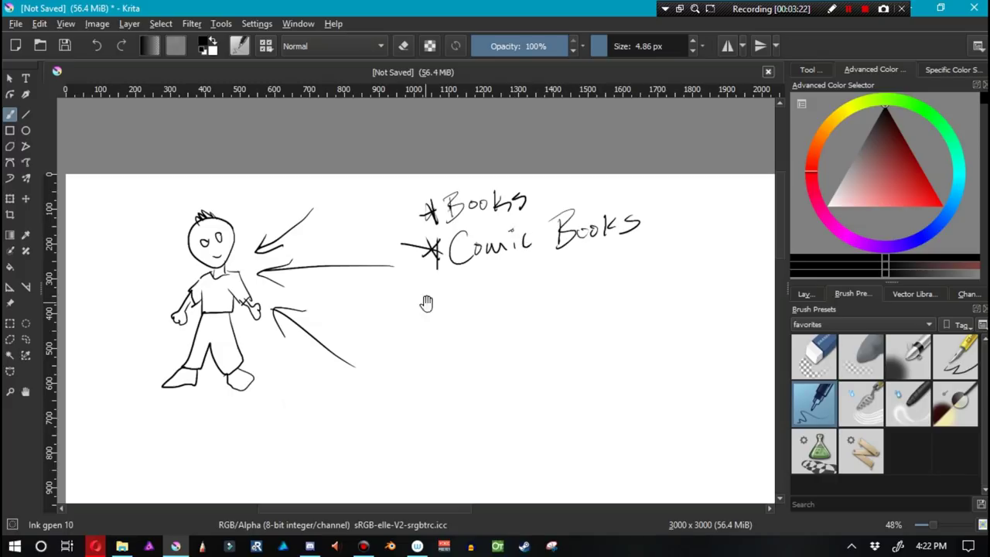
# Hand-write "Video Games" with an asterisk bullet below the "Comic Books" entry.
pyautogui.moveTo(440, 311)
pyautogui.mouseDown()
pyautogui.moveTo(320, 311)
pyautogui.moveTo(352, 311)
pyautogui.mouseUp()
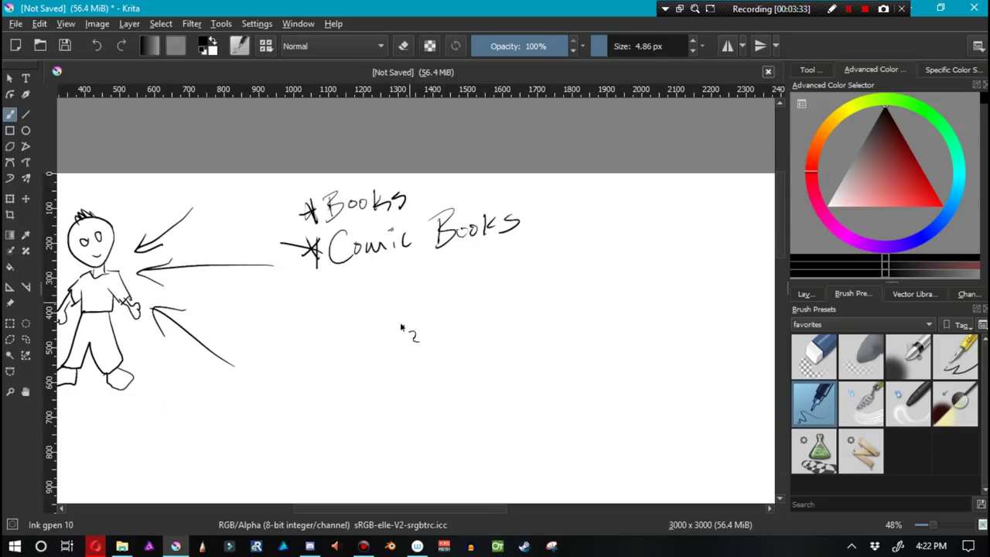
pyautogui.moveTo(390, 349); pyautogui.dragTo(404, 356)
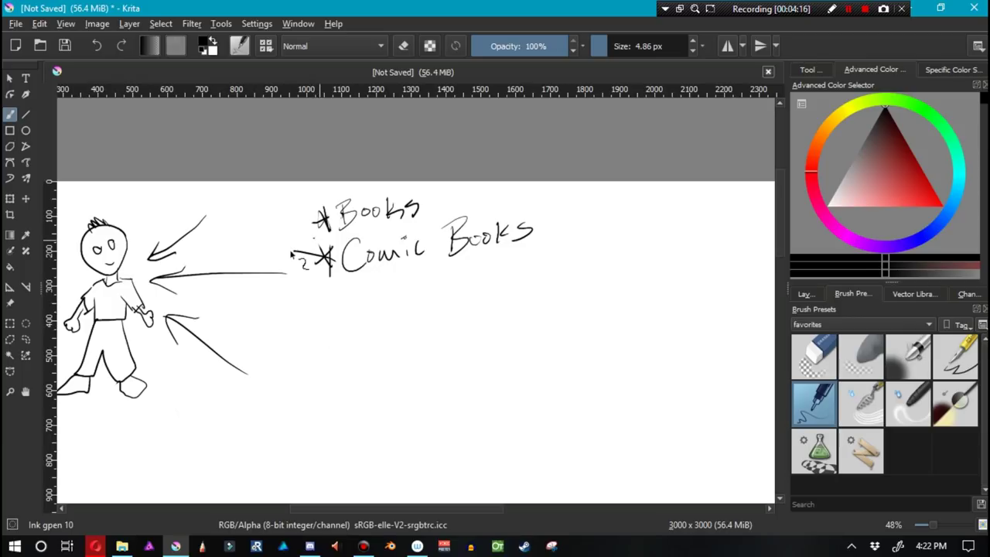
pyautogui.moveTo(329, 297)
pyautogui.mouseDown()
pyautogui.moveTo(324, 318)
pyautogui.moveTo(337, 314)
pyautogui.mouseUp()
pyautogui.moveTo(337, 306); pyautogui.dragTo(305, 317)
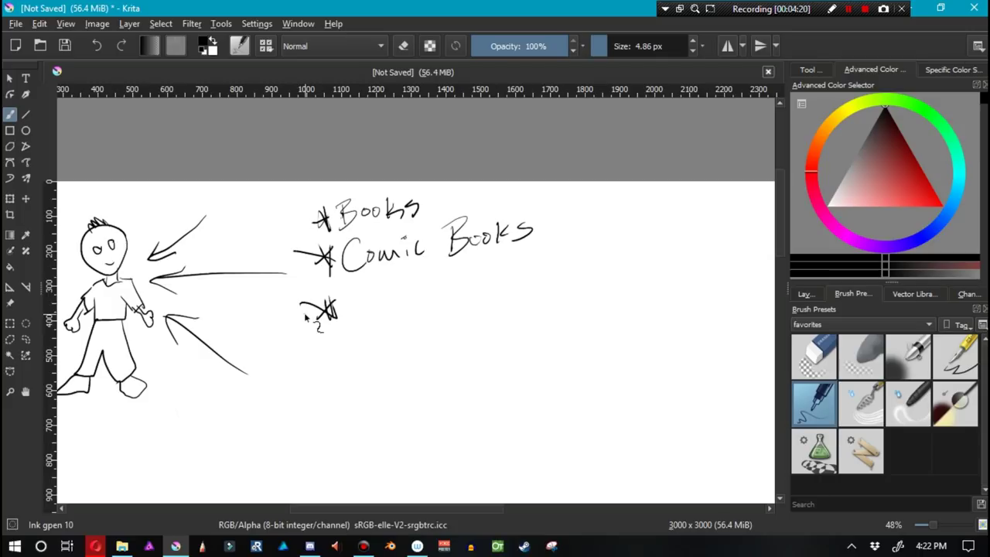
pyautogui.moveTo(356, 283)
pyautogui.mouseDown()
pyautogui.moveTo(363, 323)
pyautogui.moveTo(375, 278)
pyautogui.mouseUp()
pyautogui.moveTo(389, 297)
pyautogui.mouseDown()
pyautogui.moveTo(390, 309)
pyautogui.moveTo(401, 279)
pyautogui.moveTo(430, 313)
pyautogui.moveTo(437, 303)
pyautogui.mouseUp()
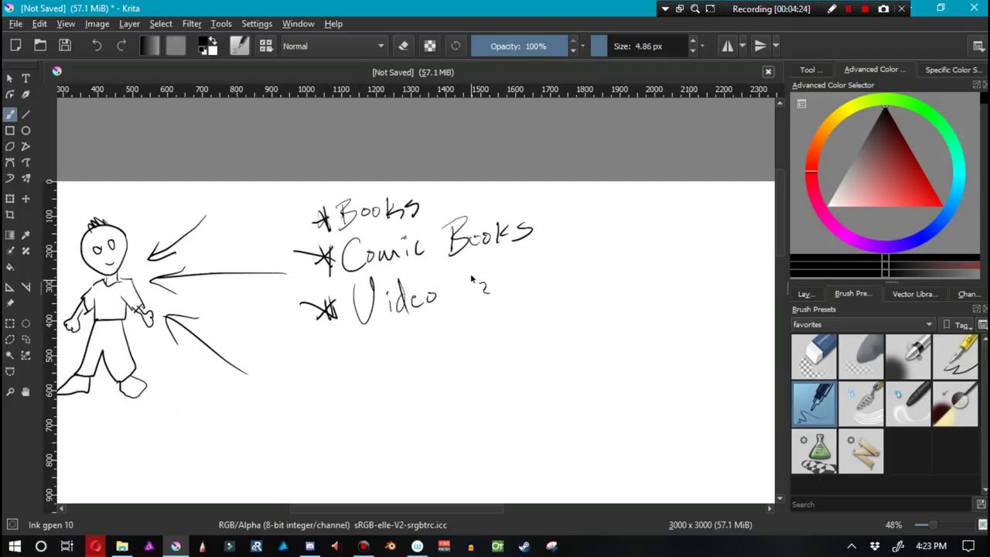
pyautogui.moveTo(487, 283)
pyautogui.mouseDown()
pyautogui.moveTo(472, 303)
pyautogui.moveTo(508, 303)
pyautogui.moveTo(517, 286)
pyautogui.moveTo(542, 297)
pyautogui.moveTo(569, 275)
pyautogui.moveTo(551, 264)
pyautogui.mouseUp()
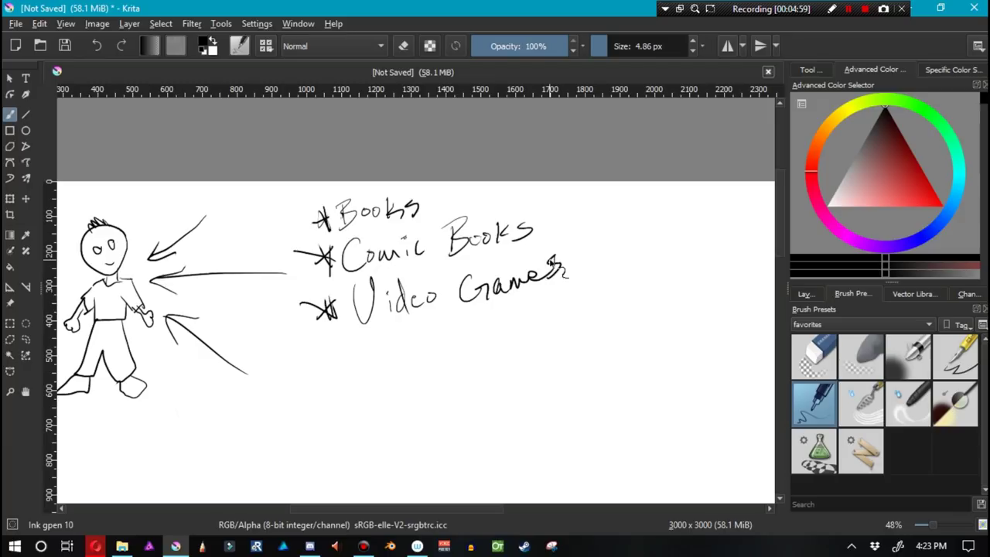
pyautogui.moveTo(115, 408); pyautogui.dragTo(301, 257)
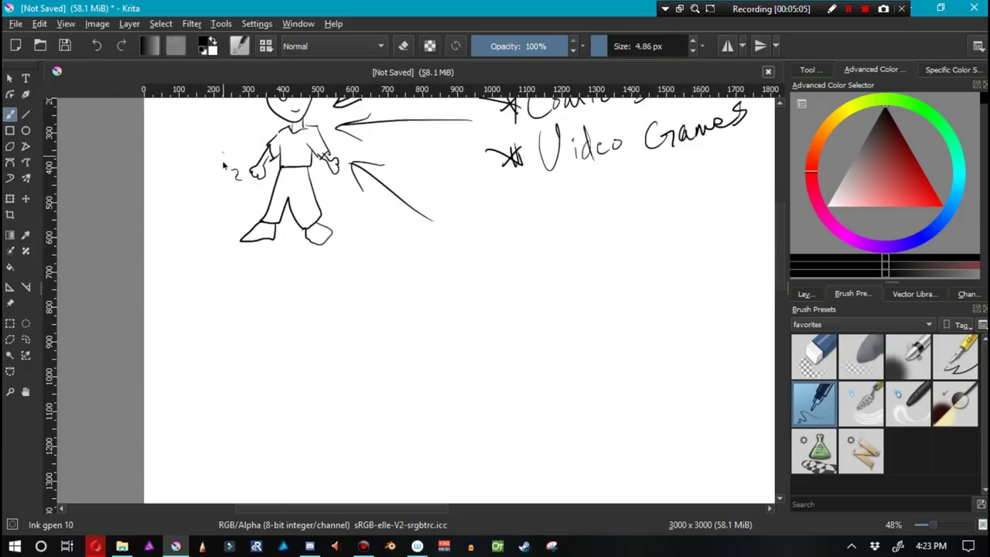
pyautogui.moveTo(240, 310); pyautogui.dragTo(248, 457)
pyautogui.moveTo(283, 179)
pyautogui.mouseDown()
pyautogui.moveTo(369, 254)
pyautogui.moveTo(286, 440)
pyautogui.moveTo(263, 372)
pyautogui.mouseUp()
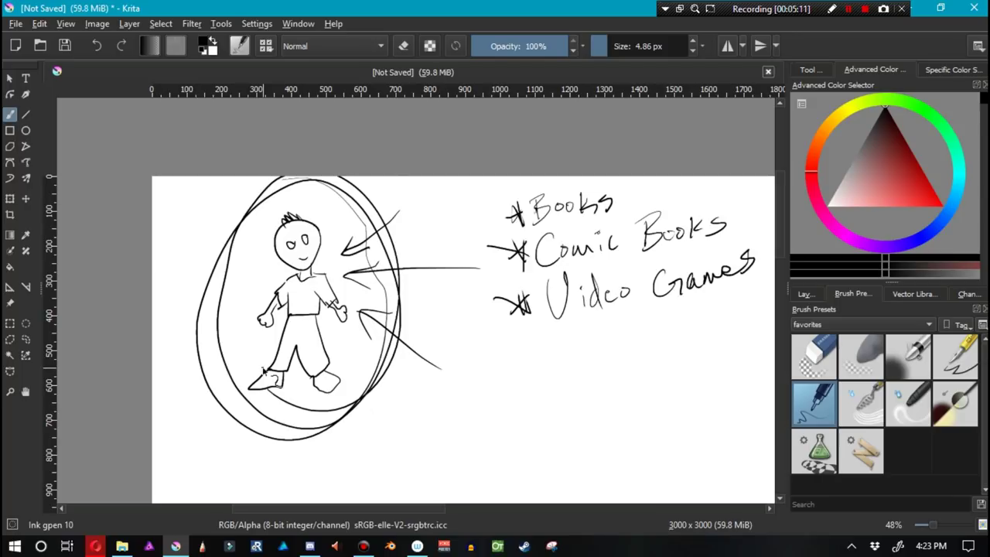
pyautogui.hotkey('ctrl', 'z')
pyautogui.hotkey('ctrl', 'z')
pyautogui.hotkey('ctrl', 'z')
pyautogui.hotkey('ctrl', 'z')
pyautogui.hotkey('ctrl', 'z')
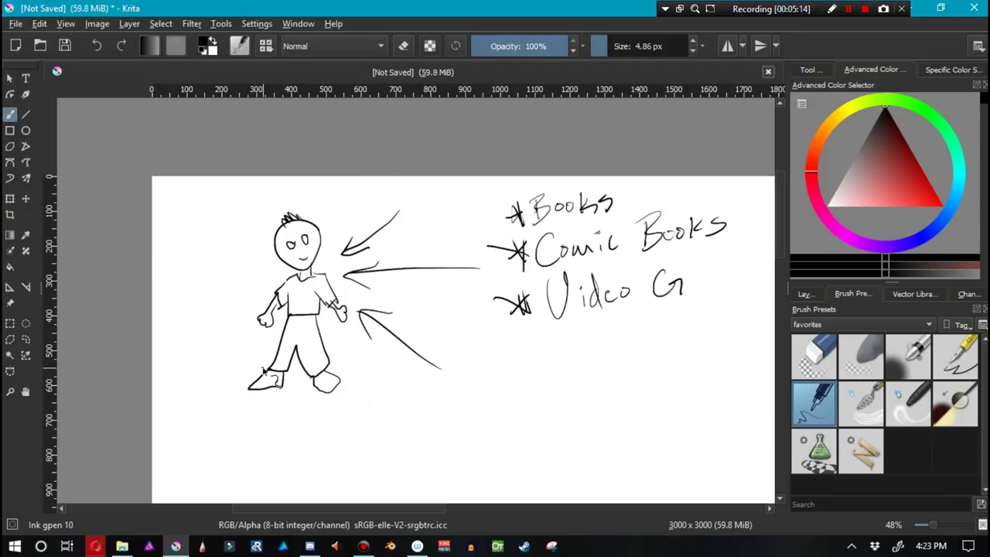
# Erase the figure, arrows and bulleted list from Layer 2 with the Eraser Circle preset, and return to Ink_gpen_10.
pyautogui.click(804, 295)
pyautogui.press('/')
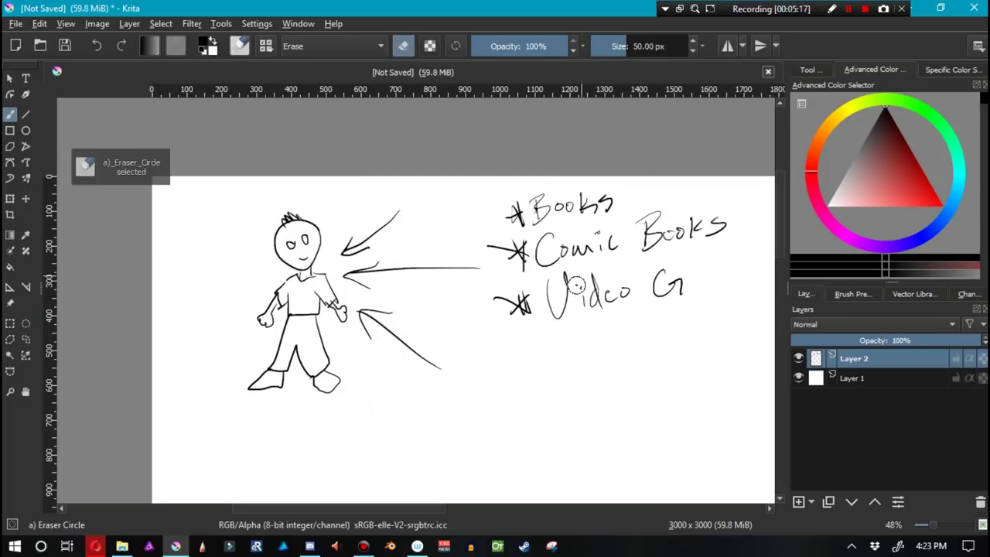
pyautogui.moveTo(670, 226)
pyautogui.mouseDown()
pyautogui.moveTo(708, 237)
pyautogui.moveTo(651, 310)
pyautogui.moveTo(556, 277)
pyautogui.moveTo(430, 344)
pyautogui.moveTo(248, 416)
pyautogui.moveTo(295, 440)
pyautogui.moveTo(260, 404)
pyautogui.mouseUp()
pyautogui.press('/')
pyautogui.press('/')
pyautogui.press('/')
# Hand-write the starred note "You Don't Know The Things you don't know" on the cleared canvas.
pyautogui.moveTo(351, 195)
pyautogui.mouseDown()
pyautogui.moveTo(353, 241)
pyautogui.moveTo(382, 226)
pyautogui.mouseUp()
pyautogui.moveTo(390, 203); pyautogui.dragTo(445, 224)
pyautogui.moveTo(453, 202); pyautogui.dragTo(468, 217)
pyautogui.moveTo(497, 188)
pyautogui.mouseDown()
pyautogui.moveTo(551, 220)
pyautogui.moveTo(573, 206)
pyautogui.mouseUp()
pyautogui.moveTo(342, 266); pyautogui.dragTo(405, 286)
pyautogui.moveTo(425, 256); pyautogui.dragTo(479, 303)
pyautogui.moveTo(547, 246); pyautogui.dragTo(606, 250)
pyautogui.moveTo(634, 236); pyautogui.dragTo(695, 217)
pyautogui.moveTo(377, 308); pyautogui.dragTo(483, 318)
pyautogui.moveTo(313, 233); pyautogui.dragTo(349, 233)
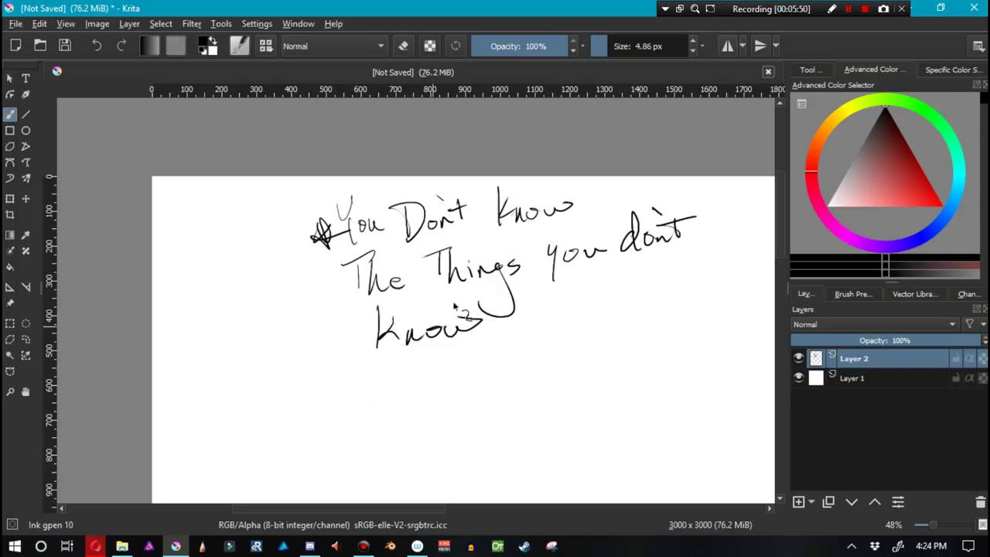
# Start a second starred note below the first one, hand-writing "They don't remember what They".
pyautogui.moveTo(325, 396)
pyautogui.mouseDown()
pyautogui.moveTo(353, 385)
pyautogui.moveTo(440, 402)
pyautogui.mouseUp()
pyautogui.moveTo(470, 363); pyautogui.dragTo(533, 331)
pyautogui.moveTo(572, 329)
pyautogui.mouseDown()
pyautogui.moveTo(703, 302)
pyautogui.moveTo(735, 263)
pyautogui.mouseUp()
pyautogui.moveTo(388, 433)
pyautogui.mouseDown()
pyautogui.moveTo(442, 425)
pyautogui.moveTo(484, 402)
pyautogui.mouseUp()
pyautogui.moveTo(516, 379); pyautogui.dragTo(592, 410)
pyautogui.moveTo(624, 356); pyautogui.dragTo(657, 344)
pyautogui.moveTo(680, 364)
pyautogui.mouseDown()
pyautogui.moveTo(717, 328)
pyautogui.moveTo(766, 309)
pyautogui.mouseUp()
pyautogui.moveTo(433, 457)
pyautogui.mouseDown()
pyautogui.moveTo(407, 484)
pyautogui.moveTo(478, 441)
pyautogui.mouseUp()
pyautogui.moveTo(525, 413); pyautogui.dragTo(550, 439)
pyautogui.hotkey('ctrl', 'z')
pyautogui.hotkey('ctrl', 'z')
pyautogui.hotkey('ctrl', 'z')
pyautogui.hotkey('ctrl', 'z')
pyautogui.hotkey('ctrl', 'z')
pyautogui.hotkey('ctrl', 'z')
pyautogui.hotkey('ctrl', 'z')
pyautogui.hotkey('ctrl', 'z')
pyautogui.hotkey('ctrl', 'z')
pyautogui.hotkey('ctrl', 'z')
# Complete the second note by hand-writing "didn't know or what you don't know".
pyautogui.moveTo(629, 354); pyautogui.dragTo(641, 369)
pyautogui.moveTo(657, 347)
pyautogui.mouseDown()
pyautogui.moveTo(666, 356)
pyautogui.moveTo(691, 331)
pyautogui.mouseUp()
pyautogui.moveTo(410, 463); pyautogui.dragTo(420, 500)
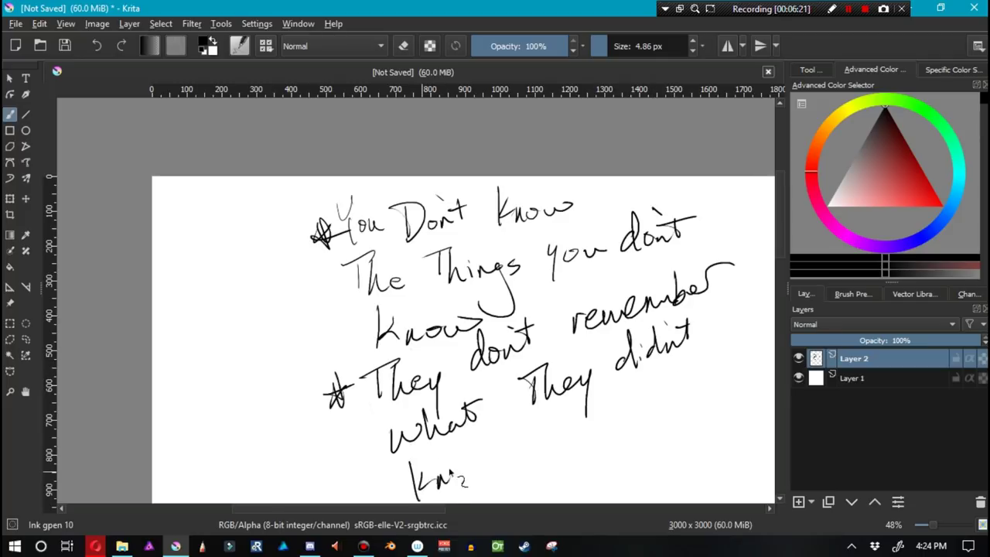
pyautogui.moveTo(457, 469); pyautogui.dragTo(482, 455)
pyautogui.moveTo(538, 429); pyautogui.dragTo(541, 430)
pyautogui.moveTo(616, 399); pyautogui.dragTo(710, 357)
pyautogui.moveTo(503, 470); pyautogui.dragTo(547, 462)
pyautogui.moveTo(706, 395); pyautogui.dragTo(774, 365)
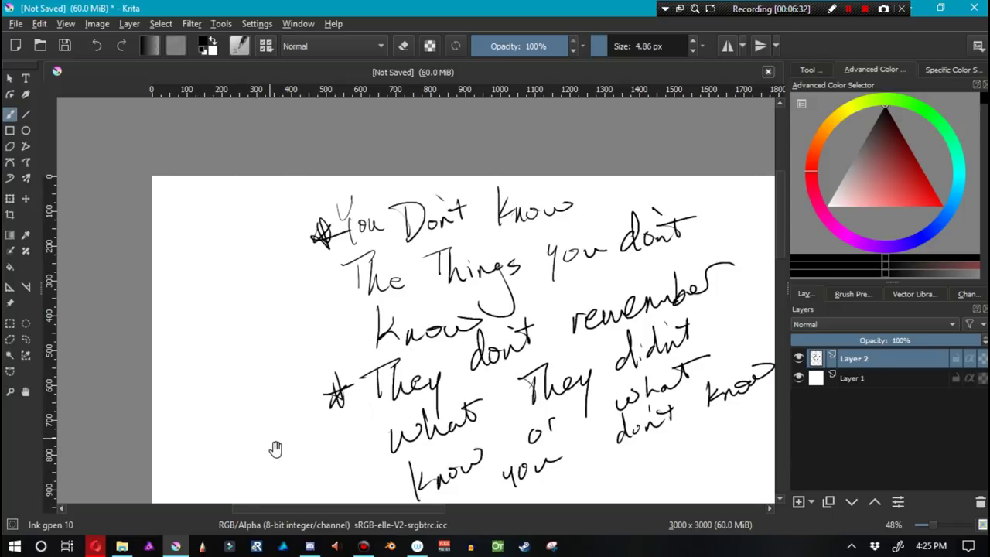
# Hand-write the equation "2+2=4" in the blank area below the notes.
pyautogui.moveTo(274, 449); pyautogui.dragTo(294, 225)
pyautogui.moveTo(344, 371)
pyautogui.mouseDown()
pyautogui.moveTo(402, 390)
pyautogui.moveTo(424, 376)
pyautogui.mouseUp()
pyautogui.moveTo(410, 370); pyautogui.dragTo(410, 387)
pyautogui.moveTo(437, 356)
pyautogui.mouseDown()
pyautogui.moveTo(485, 371)
pyautogui.moveTo(510, 360)
pyautogui.mouseUp()
pyautogui.moveTo(486, 376); pyautogui.dragTo(512, 371)
pyautogui.moveTo(541, 334)
pyautogui.mouseDown()
pyautogui.moveTo(555, 354)
pyautogui.moveTo(552, 399)
pyautogui.mouseUp()
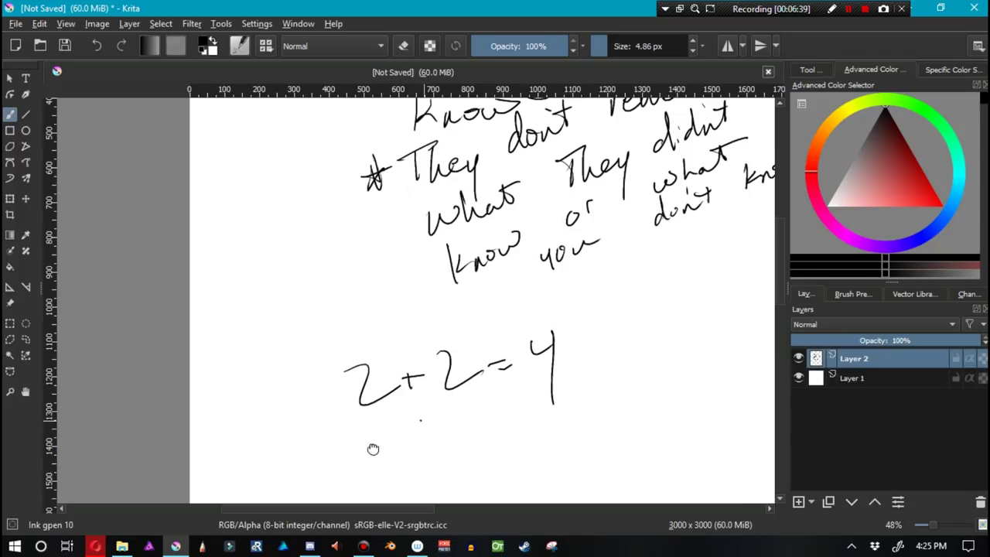
# Sketch a large rough circle for the head's cranium in the empty canvas beside the equation.
pyautogui.moveTo(444, 404); pyautogui.dragTo(300, 466)
pyautogui.moveTo(398, 409); pyautogui.dragTo(206, 254)
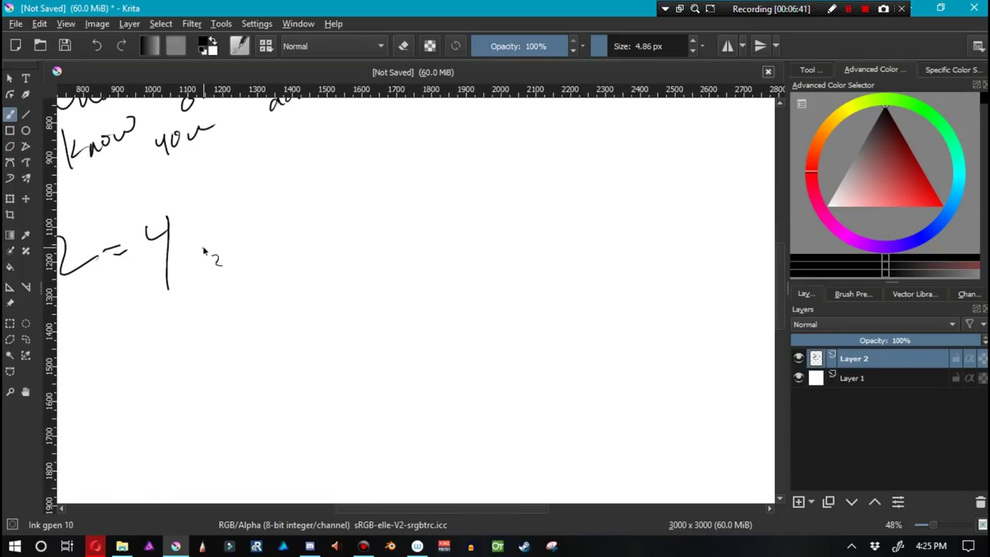
pyautogui.moveTo(493, 173)
pyautogui.mouseDown()
pyautogui.moveTo(583, 347)
pyautogui.moveTo(552, 209)
pyautogui.moveTo(448, 431)
pyautogui.moveTo(327, 374)
pyautogui.moveTo(467, 403)
pyautogui.mouseUp()
pyautogui.moveTo(441, 325); pyautogui.dragTo(378, 267)
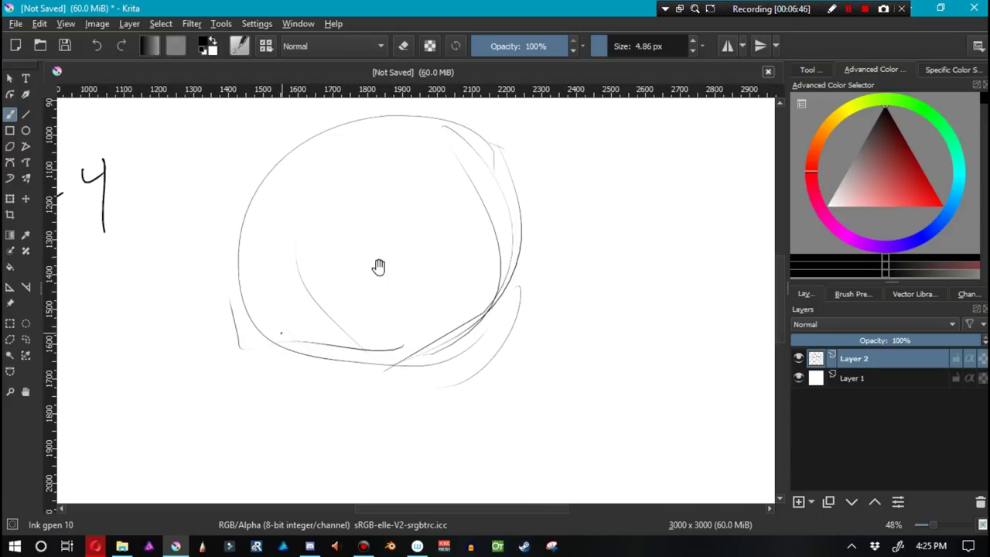
# Add the face's side line and the curved vertical and horizontal guidelines across the head circle.
pyautogui.moveTo(511, 195); pyautogui.dragTo(464, 435)
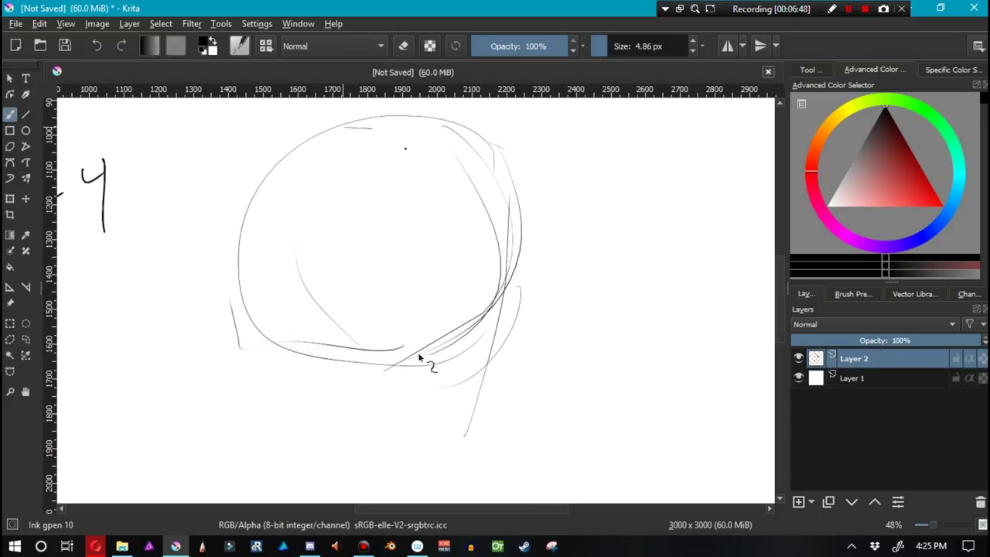
pyautogui.moveTo(348, 126); pyautogui.dragTo(397, 340)
pyautogui.moveTo(379, 124); pyautogui.dragTo(423, 358)
pyautogui.moveTo(499, 263)
pyautogui.mouseDown()
pyautogui.moveTo(180, 269)
pyautogui.moveTo(228, 265)
pyautogui.moveTo(225, 277)
pyautogui.moveTo(487, 298)
pyautogui.moveTo(472, 286)
pyautogui.moveTo(219, 275)
pyautogui.mouseUp()
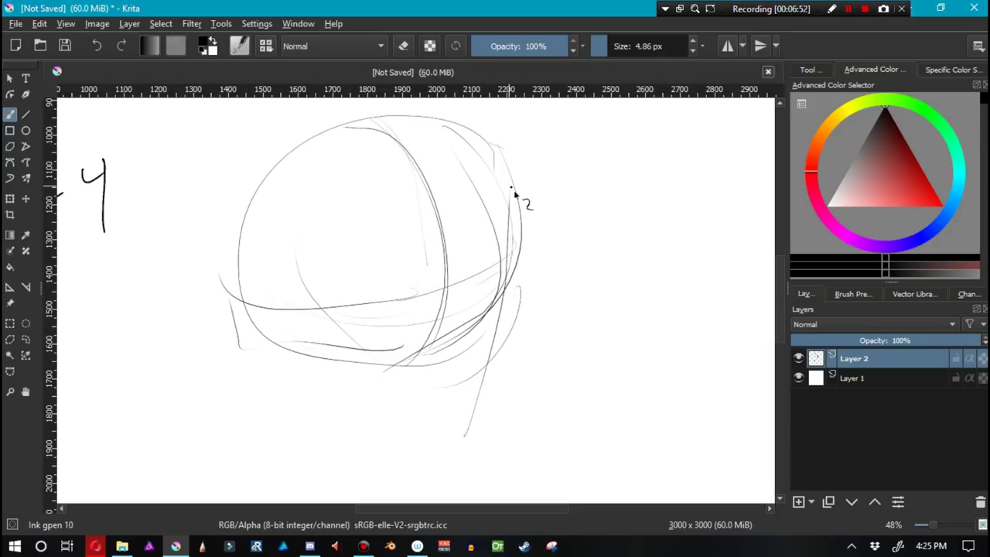
# Sketch the far side of the face, the chin and the jawline below the head circle.
pyautogui.moveTo(515, 194)
pyautogui.mouseDown()
pyautogui.moveTo(470, 435)
pyautogui.moveTo(449, 460)
pyautogui.mouseUp()
pyautogui.moveTo(396, 440)
pyautogui.mouseDown()
pyautogui.moveTo(426, 454)
pyautogui.moveTo(477, 450)
pyautogui.mouseUp()
pyautogui.moveTo(394, 446)
pyautogui.mouseDown()
pyautogui.moveTo(330, 393)
pyautogui.moveTo(309, 323)
pyautogui.mouseUp()
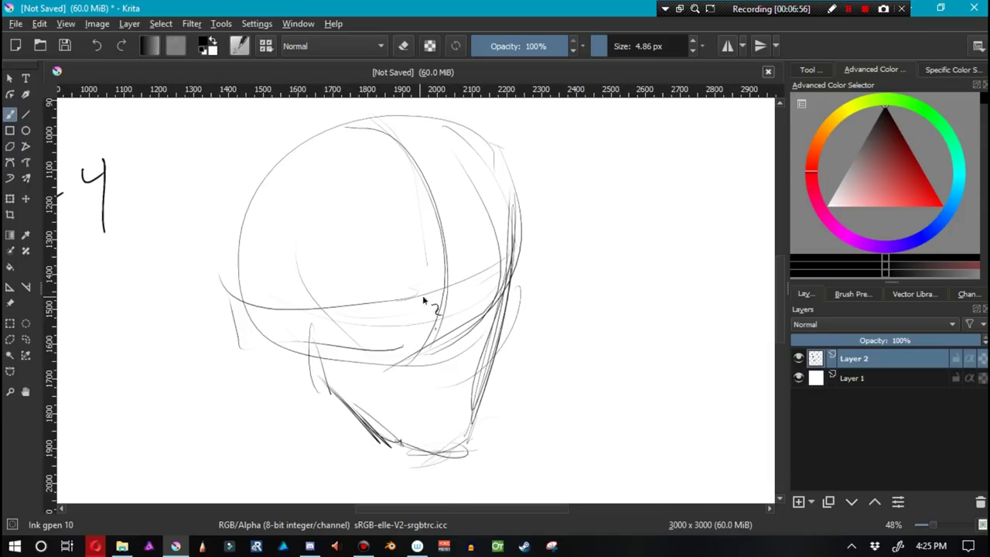
# Extend the face's centre line down to the chin and add vertical construction lines around it.
pyautogui.moveTo(444, 225)
pyautogui.mouseDown()
pyautogui.moveTo(433, 452)
pyautogui.moveTo(442, 444)
pyautogui.mouseUp()
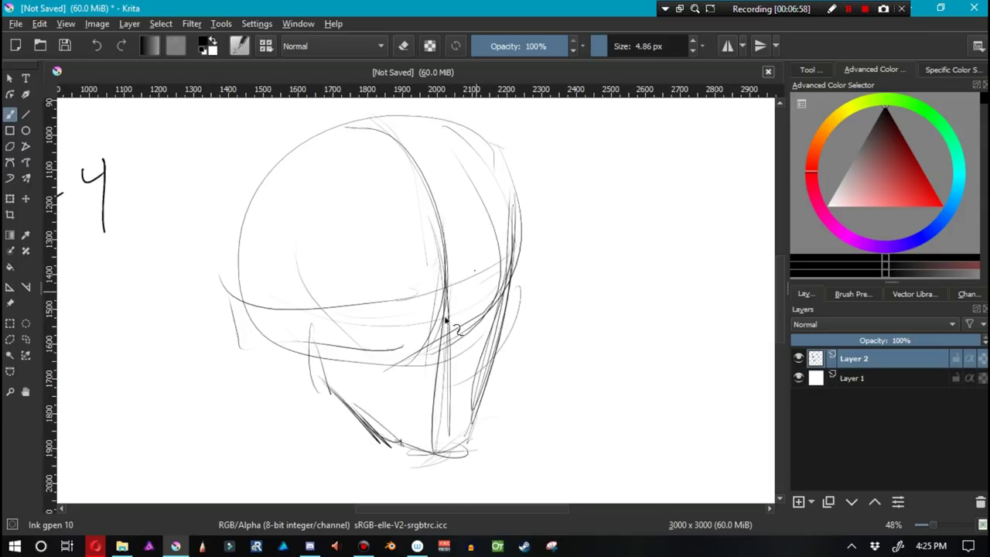
pyautogui.moveTo(473, 172); pyautogui.dragTo(439, 425)
pyautogui.moveTo(457, 337)
pyautogui.mouseDown()
pyautogui.moveTo(371, 100)
pyautogui.moveTo(475, 274)
pyautogui.mouseUp()
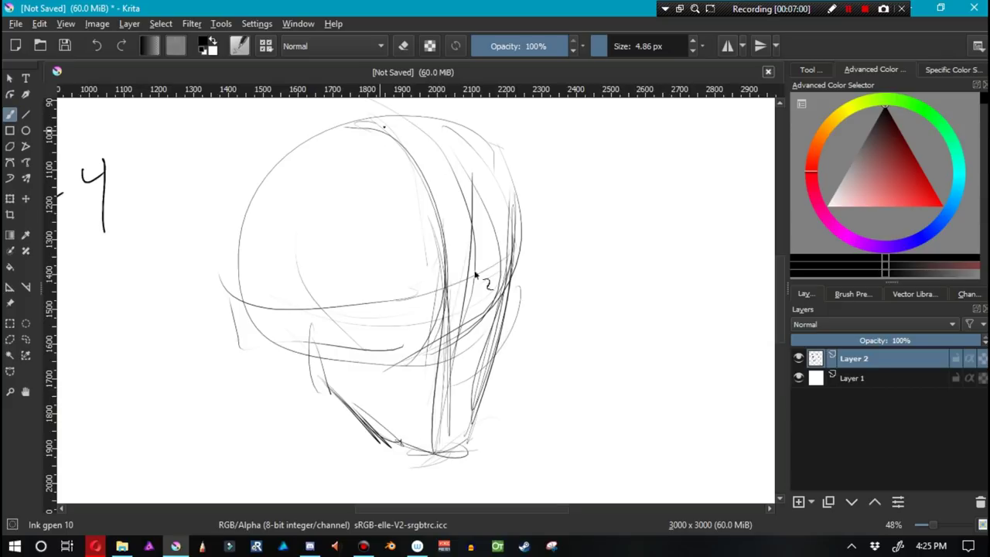
pyautogui.moveTo(450, 174); pyautogui.dragTo(434, 375)
pyautogui.moveTo(444, 332); pyautogui.dragTo(407, 433)
pyautogui.moveTo(464, 306); pyautogui.dragTo(437, 437)
pyautogui.moveTo(451, 339); pyautogui.dragTo(448, 431)
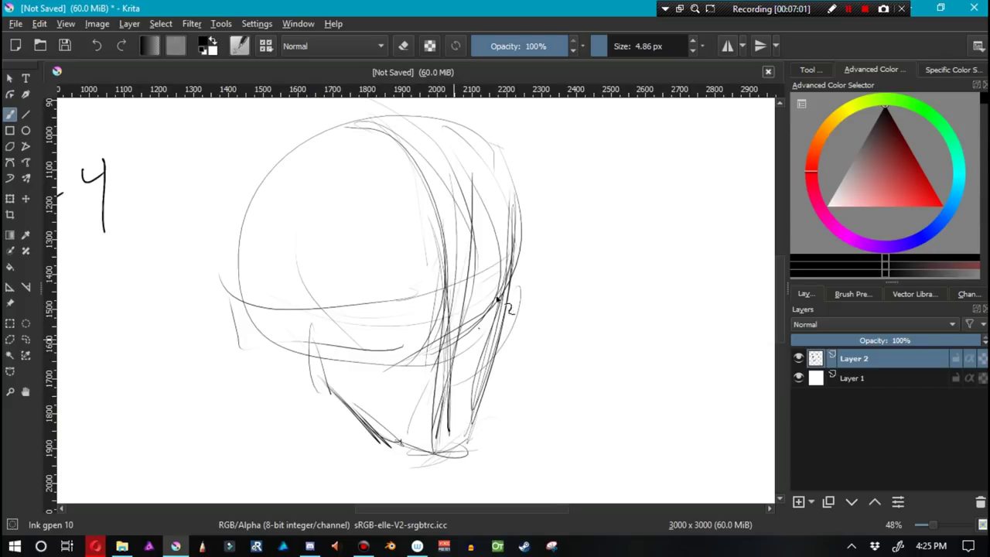
# Reinforce the curved horizontal eye line across the head with repeated strokes.
pyautogui.moveTo(397, 303)
pyautogui.mouseDown()
pyautogui.moveTo(516, 280)
pyautogui.moveTo(365, 305)
pyautogui.moveTo(489, 297)
pyautogui.mouseUp()
pyautogui.moveTo(286, 300); pyautogui.dragTo(375, 307)
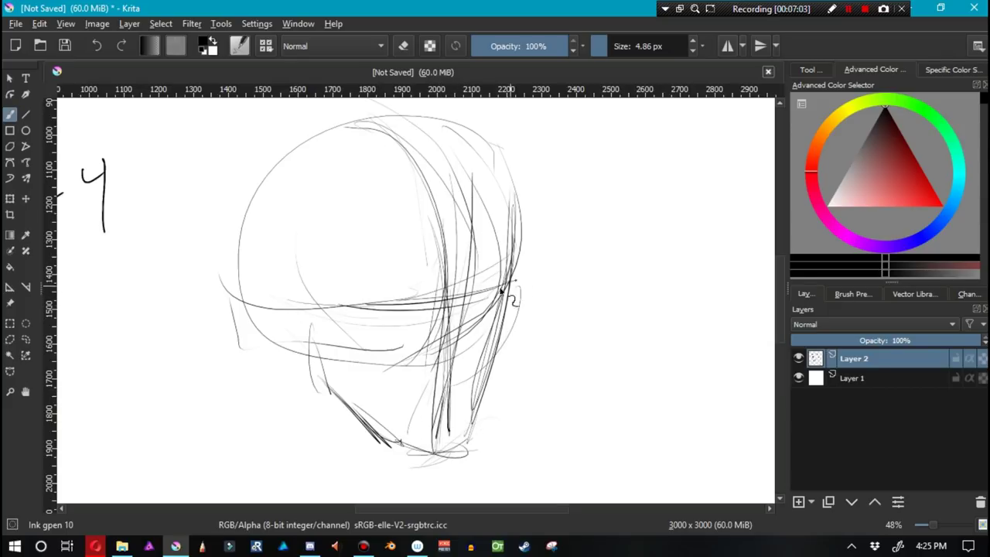
pyautogui.moveTo(504, 289)
pyautogui.mouseDown()
pyautogui.moveTo(365, 308)
pyautogui.moveTo(225, 280)
pyautogui.mouseUp()
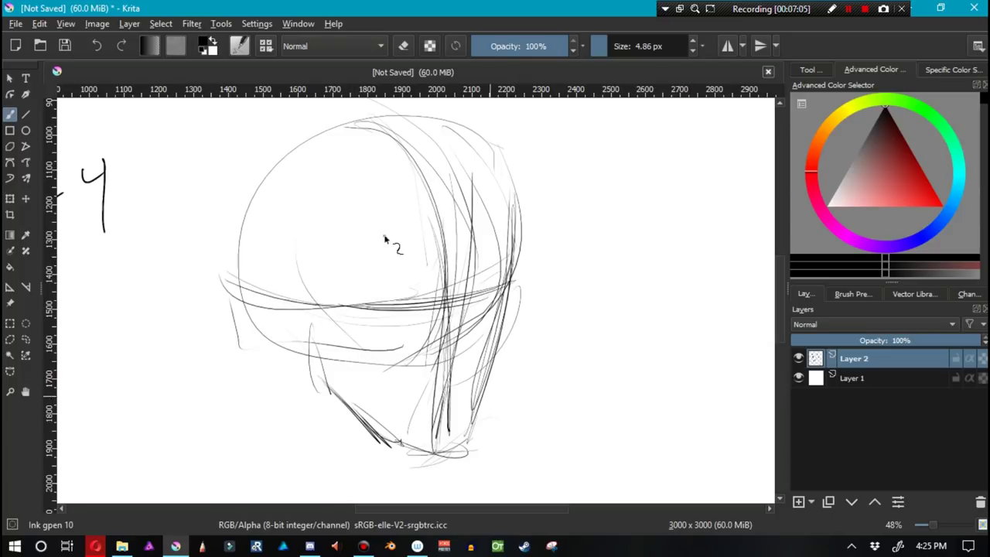
# Sketch both brows along the eye line and darken the forehead's far contour down to the brow.
pyautogui.moveTo(427, 291)
pyautogui.mouseDown()
pyautogui.moveTo(417, 301)
pyautogui.moveTo(344, 298)
pyautogui.mouseUp()
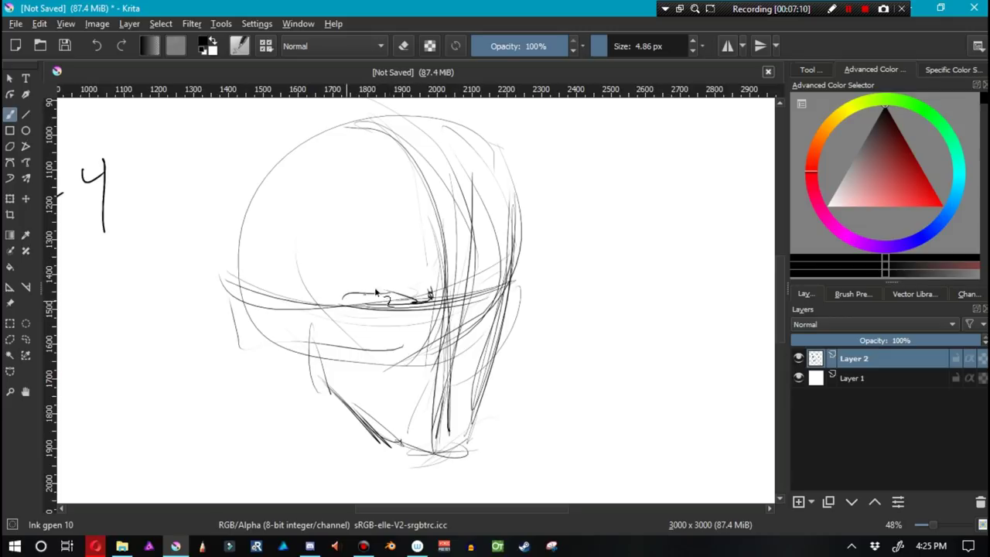
pyautogui.moveTo(431, 296)
pyautogui.mouseDown()
pyautogui.moveTo(372, 269)
pyautogui.moveTo(336, 301)
pyautogui.mouseUp()
pyautogui.moveTo(512, 262)
pyautogui.mouseDown()
pyautogui.moveTo(467, 300)
pyautogui.moveTo(512, 288)
pyautogui.moveTo(504, 282)
pyautogui.moveTo(513, 291)
pyautogui.moveTo(514, 185)
pyautogui.moveTo(509, 283)
pyautogui.mouseUp()
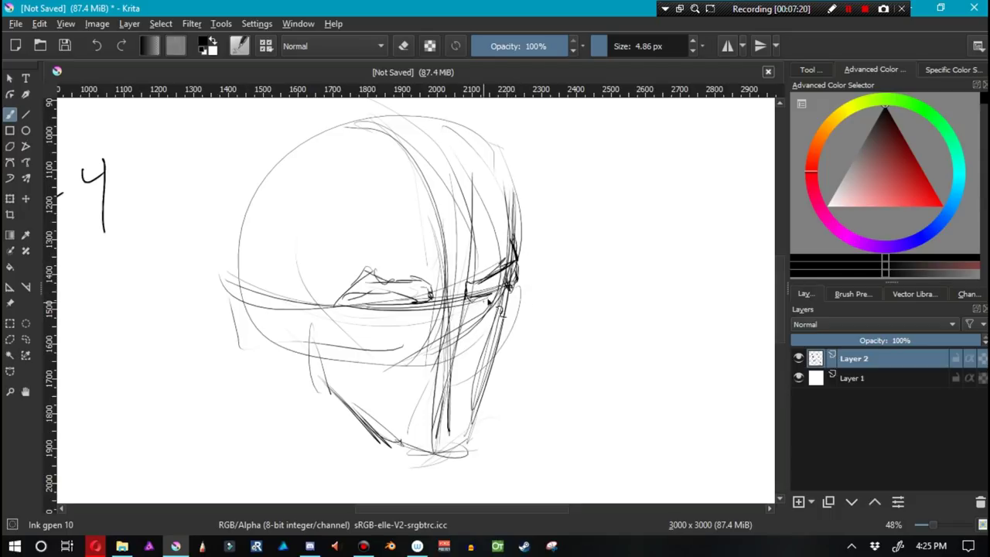
pyautogui.moveTo(511, 237)
pyautogui.mouseDown()
pyautogui.moveTo(466, 132)
pyautogui.moveTo(515, 228)
pyautogui.mouseUp()
pyautogui.hotkey('ctrl', 'z')
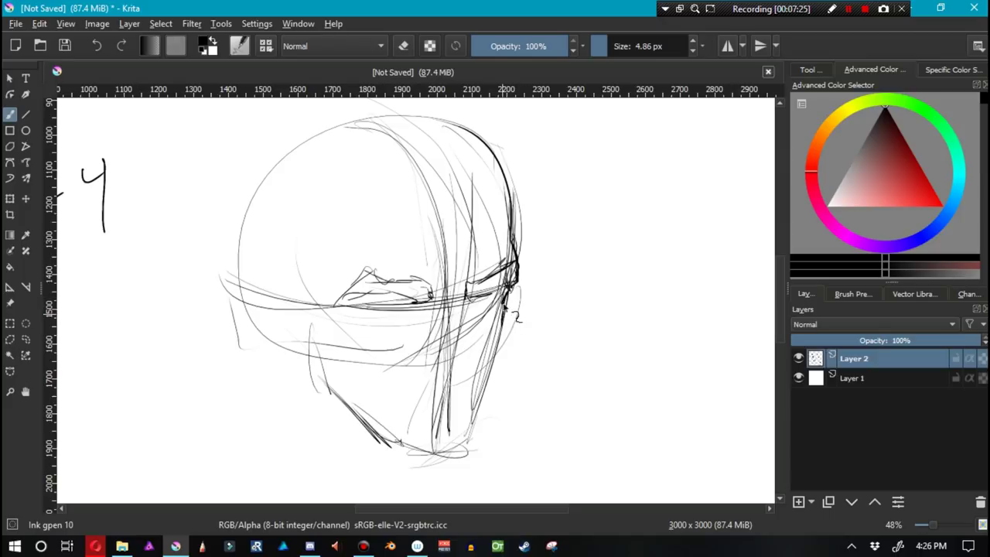
# Darken the face outline from the far cheek around the chin and up the near jawline.
pyautogui.moveTo(506, 335)
pyautogui.mouseDown()
pyautogui.moveTo(468, 447)
pyautogui.moveTo(421, 469)
pyautogui.moveTo(453, 457)
pyautogui.moveTo(415, 452)
pyautogui.moveTo(446, 447)
pyautogui.moveTo(428, 434)
pyautogui.moveTo(451, 462)
pyautogui.moveTo(418, 461)
pyautogui.moveTo(394, 441)
pyautogui.moveTo(400, 459)
pyautogui.moveTo(399, 446)
pyautogui.moveTo(413, 462)
pyautogui.moveTo(328, 388)
pyautogui.mouseUp()
pyautogui.hotkey('ctrl', 'z')
pyautogui.hotkey('ctrl', 'z')
pyautogui.hotkey('ctrl', 'z')
pyautogui.hotkey('ctrl', 'z')
pyautogui.moveTo(314, 337)
pyautogui.mouseDown()
pyautogui.moveTo(317, 382)
pyautogui.moveTo(314, 358)
pyautogui.mouseUp()
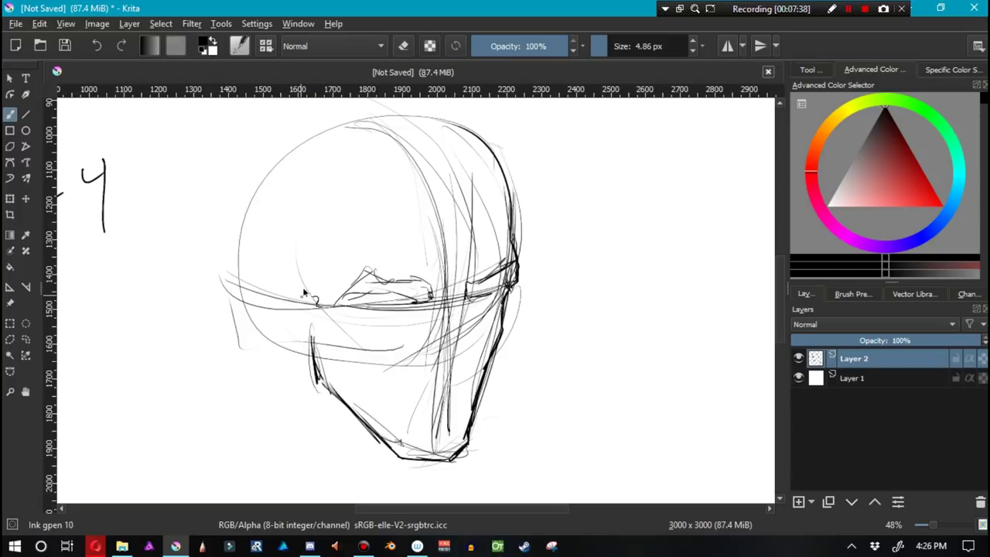
# Draw the near ear with its inner folds above the back end of the jawline.
pyautogui.moveTo(305, 285)
pyautogui.mouseDown()
pyautogui.moveTo(311, 337)
pyautogui.moveTo(281, 293)
pyautogui.moveTo(285, 327)
pyautogui.moveTo(296, 295)
pyautogui.moveTo(304, 306)
pyautogui.moveTo(291, 282)
pyautogui.moveTo(299, 309)
pyautogui.moveTo(289, 289)
pyautogui.moveTo(303, 293)
pyautogui.moveTo(301, 327)
pyautogui.moveTo(292, 280)
pyautogui.moveTo(314, 303)
pyautogui.mouseUp()
pyautogui.hotkey('ctrl', 'z')
pyautogui.hotkey('ctrl', 'z')
pyautogui.hotkey('ctrl', 'z')
pyautogui.hotkey('ctrl', 'z')
pyautogui.hotkey('ctrl', 'z')
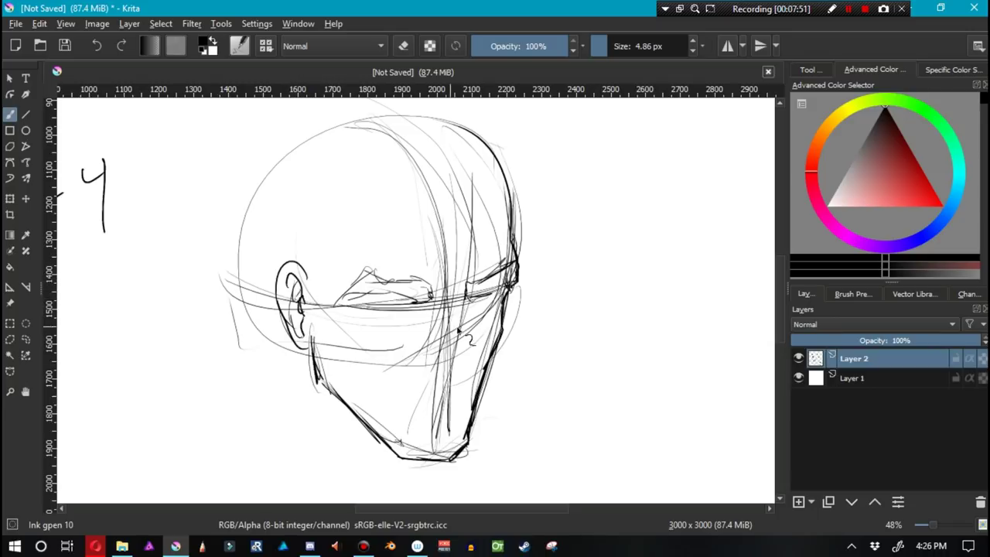
# Draw the nose along the face's centre line and a short two-line mouth beneath it.
pyautogui.moveTo(458, 302); pyautogui.dragTo(463, 317)
pyautogui.moveTo(455, 391); pyautogui.dragTo(424, 361)
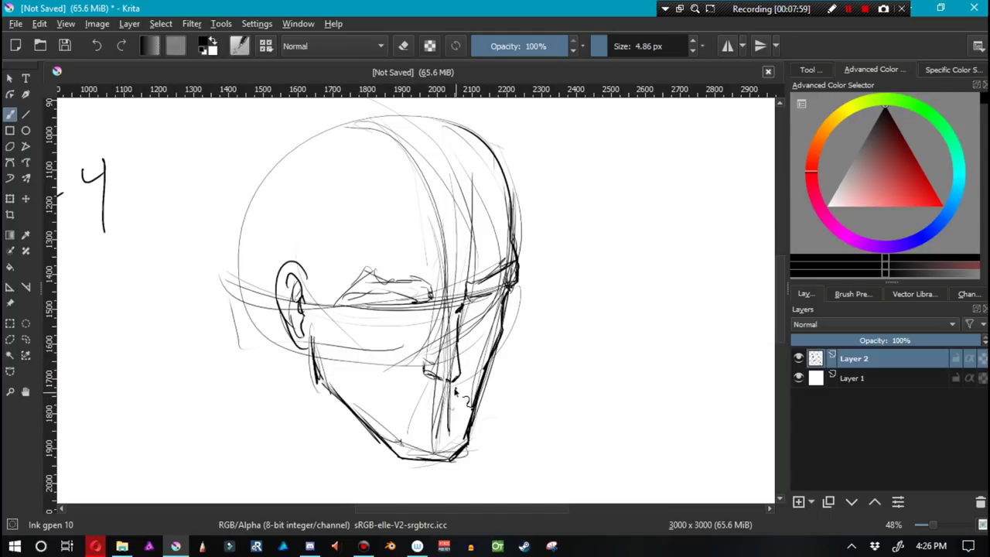
pyautogui.hotkey('ctrl', 'z')
pyautogui.moveTo(453, 390)
pyautogui.mouseDown()
pyautogui.moveTo(419, 387)
pyautogui.moveTo(406, 396)
pyautogui.moveTo(431, 399)
pyautogui.mouseUp()
pyautogui.hotkey('ctrl', 'z')
pyautogui.moveTo(449, 388)
pyautogui.mouseDown()
pyautogui.moveTo(383, 402)
pyautogui.moveTo(419, 406)
pyautogui.mouseUp()
# Draw the near and far eyes with irises beneath the brows and refine the near brow's inner end.
pyautogui.moveTo(432, 296)
pyautogui.mouseDown()
pyautogui.moveTo(382, 281)
pyautogui.moveTo(426, 320)
pyautogui.moveTo(401, 334)
pyautogui.moveTo(369, 324)
pyautogui.moveTo(390, 328)
pyautogui.mouseUp()
pyautogui.moveTo(520, 312)
pyautogui.mouseDown()
pyautogui.moveTo(499, 318)
pyautogui.moveTo(491, 306)
pyautogui.moveTo(495, 313)
pyautogui.moveTo(477, 311)
pyautogui.moveTo(483, 324)
pyautogui.moveTo(496, 301)
pyautogui.mouseUp()
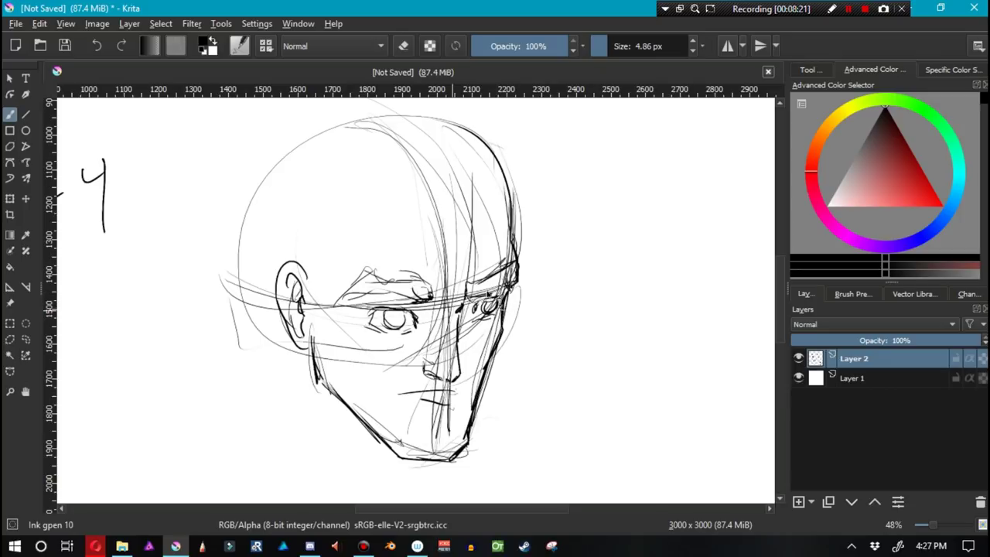
# Add a new paint layer above the head sketch.
pyautogui.click(798, 501)
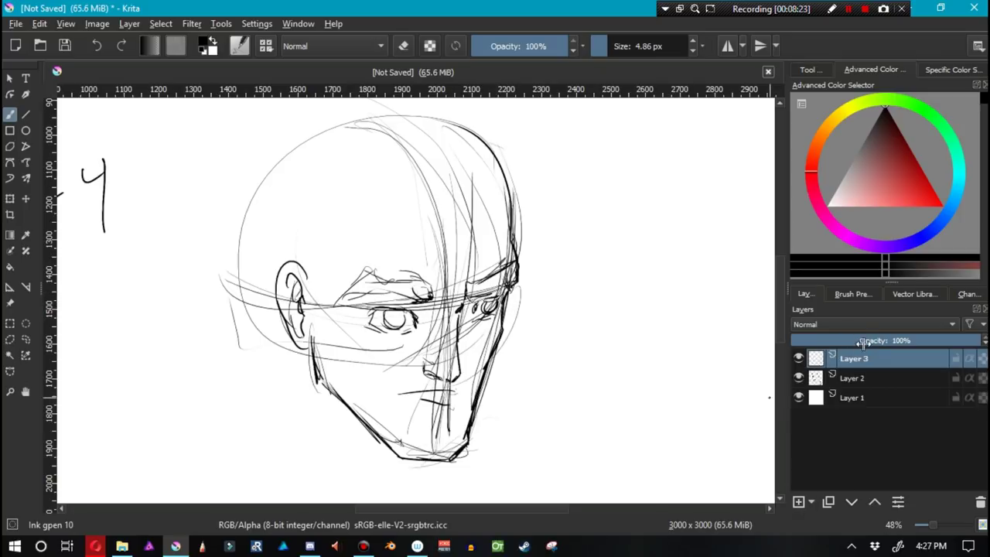
pyautogui.moveTo(864, 342); pyautogui.dragTo(871, 347)
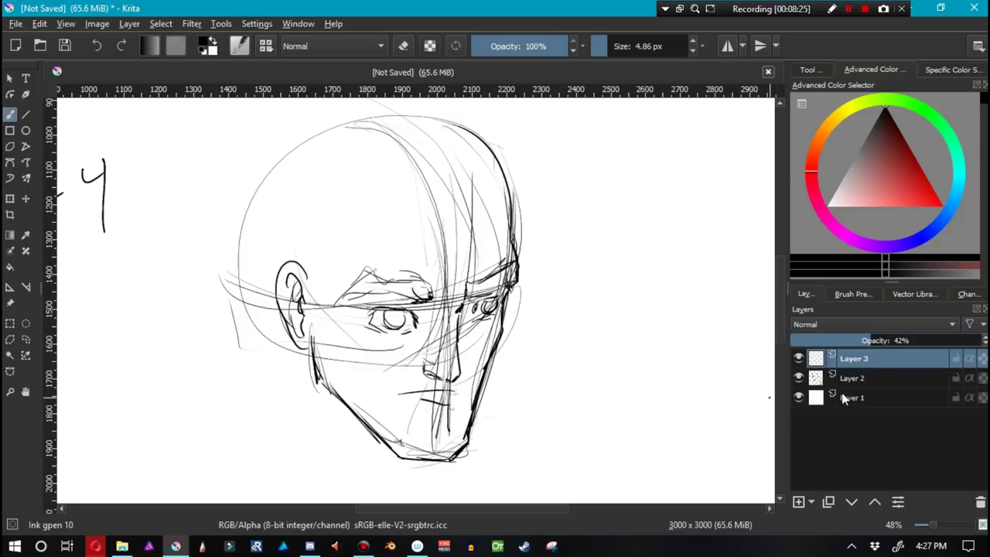
pyautogui.click(897, 326)
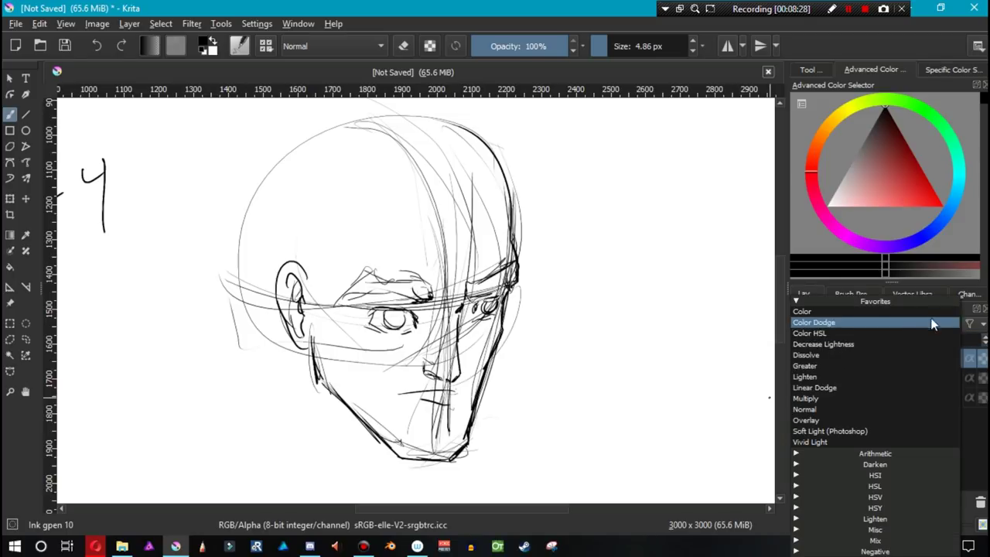
pyautogui.click(965, 341)
pyautogui.click(982, 341)
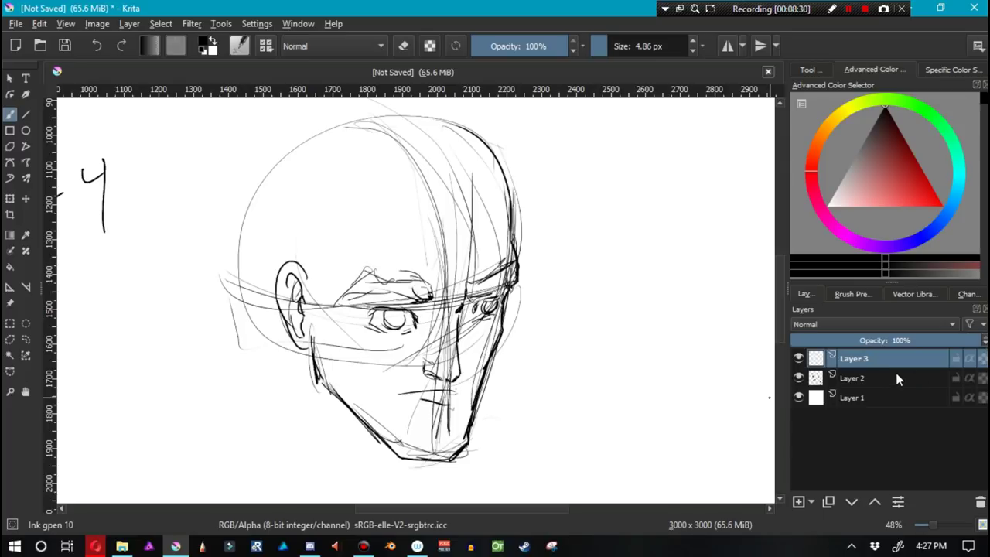
# Fade the head sketch by lowering Layer 2's opacity, and make Layer 3 the active layer.
pyautogui.click(889, 377)
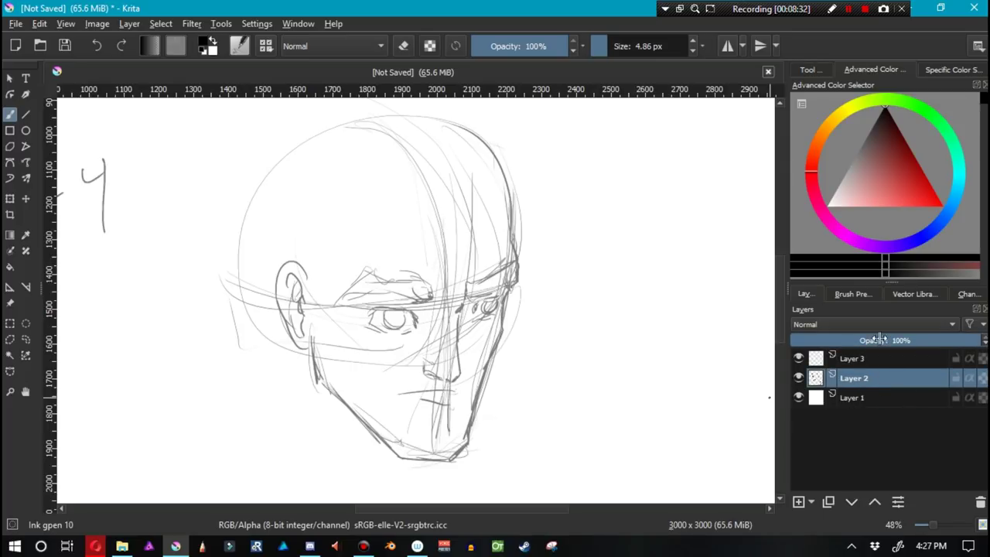
pyautogui.click(850, 360)
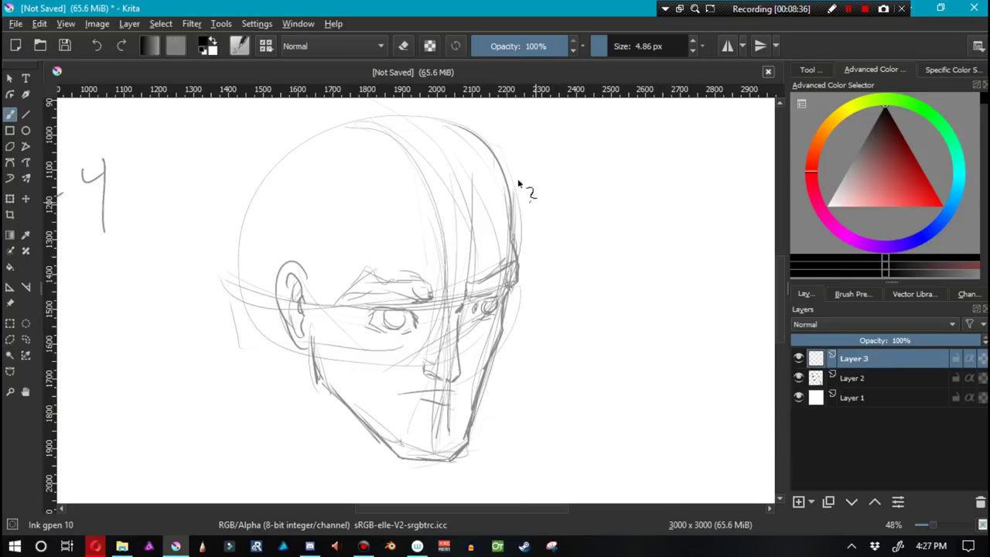
# Ink the head's contour from the crown over the forehead to just above the far brow, redoing strokes until the curve is clean.
pyautogui.moveTo(441, 121); pyautogui.dragTo(508, 263)
pyautogui.hotkey('ctrl', 'z')
pyautogui.moveTo(429, 120); pyautogui.dragTo(507, 257)
pyautogui.hotkey('ctrl', 'z')
pyautogui.moveTo(433, 119); pyautogui.dragTo(508, 223)
pyautogui.hotkey('ctrl', 'z')
pyautogui.moveTo(462, 128); pyautogui.dragTo(506, 234)
pyautogui.moveTo(323, 214); pyautogui.dragTo(688, 354)
pyautogui.moveTo(318, 270); pyautogui.dragTo(159, 39)
pyautogui.moveTo(389, 218); pyautogui.dragTo(433, 221)
pyautogui.moveTo(489, 186); pyautogui.dragTo(285, 281)
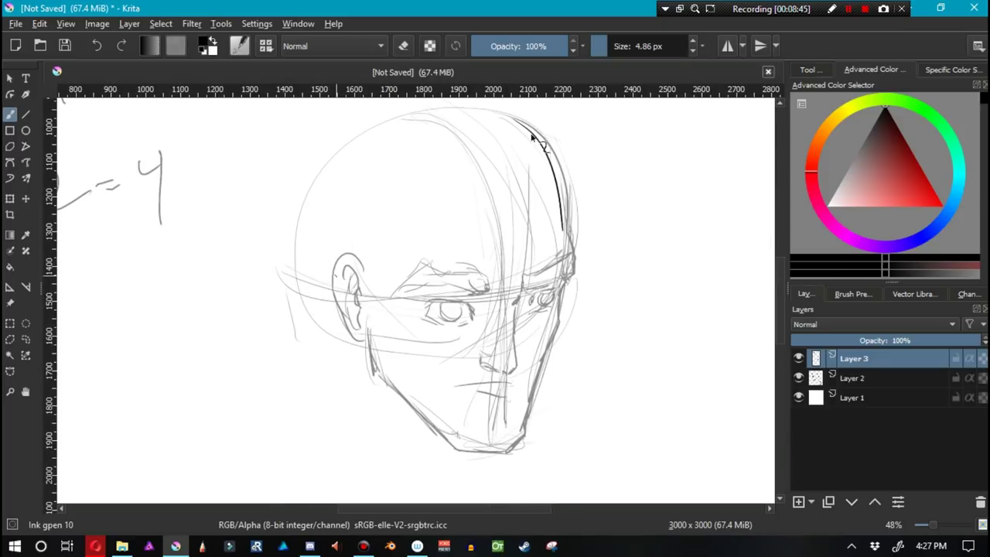
pyautogui.hotkey('ctrl', 'z')
pyautogui.moveTo(541, 137); pyautogui.dragTo(570, 214)
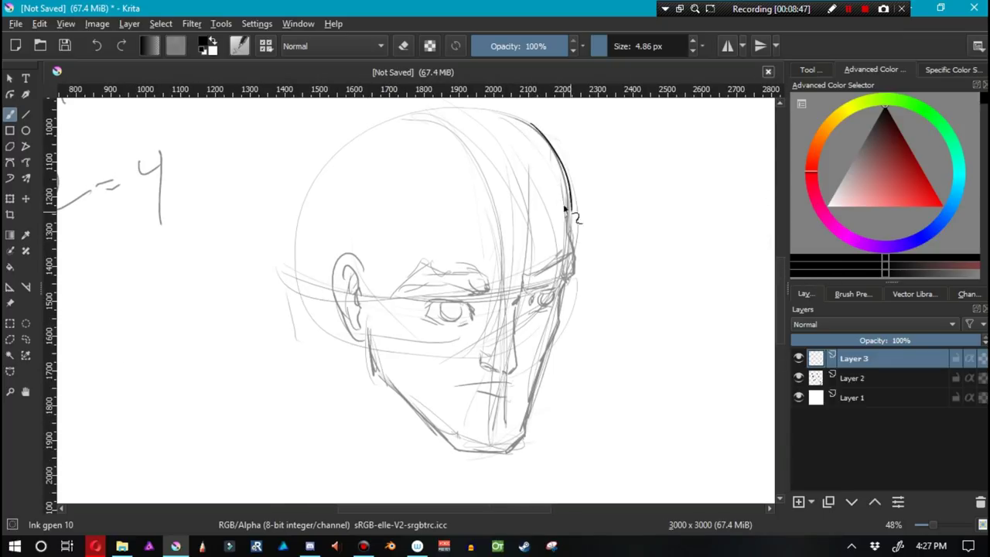
pyautogui.hotkey('ctrl', 'z')
pyautogui.moveTo(541, 137)
pyautogui.mouseDown()
pyautogui.moveTo(563, 222)
pyautogui.moveTo(441, 113)
pyautogui.mouseUp()
pyautogui.hotkey('ctrl', 'z')
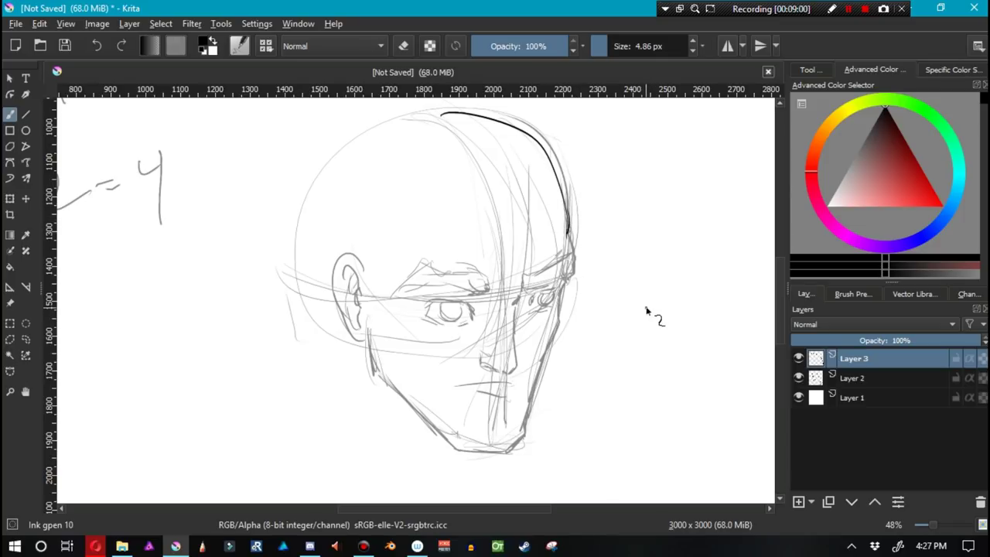
# Handwrite the equation 1+1+1+1=4 below the note 2+2=4.
pyautogui.moveTo(174, 342); pyautogui.dragTo(527, 401)
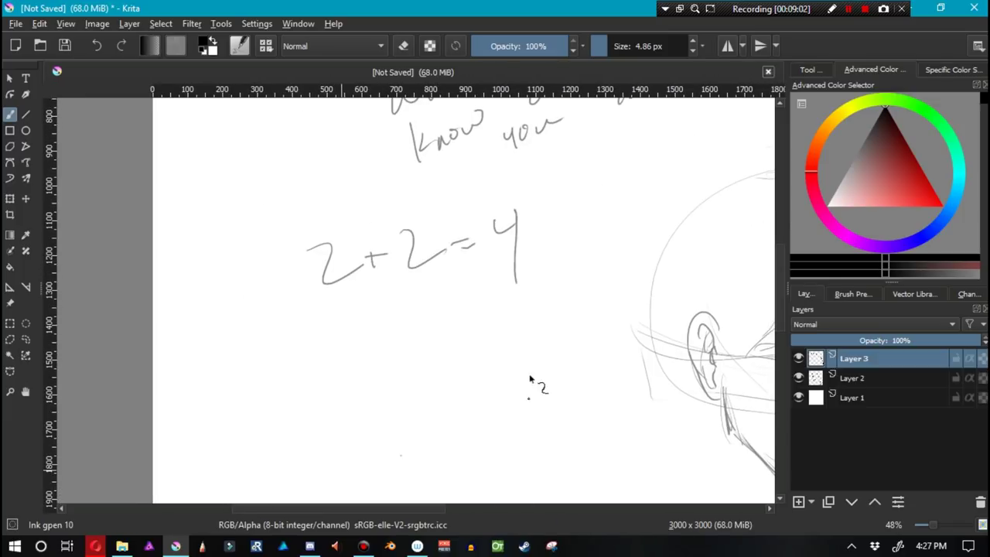
pyautogui.click(488, 302)
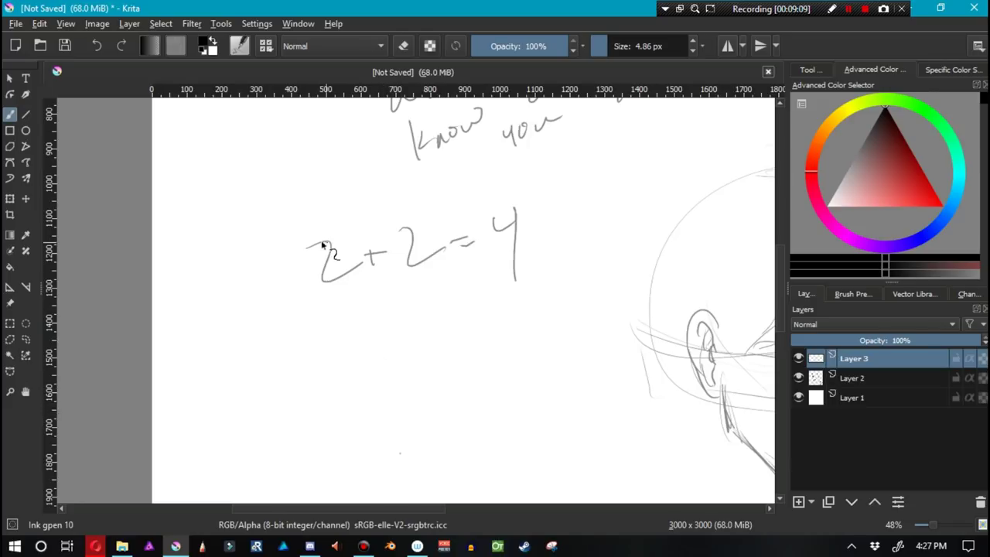
pyautogui.moveTo(403, 362)
pyautogui.mouseDown()
pyautogui.moveTo(425, 309)
pyautogui.moveTo(370, 373)
pyautogui.mouseUp()
pyautogui.moveTo(397, 339); pyautogui.dragTo(397, 359)
pyautogui.moveTo(386, 354); pyautogui.dragTo(408, 352)
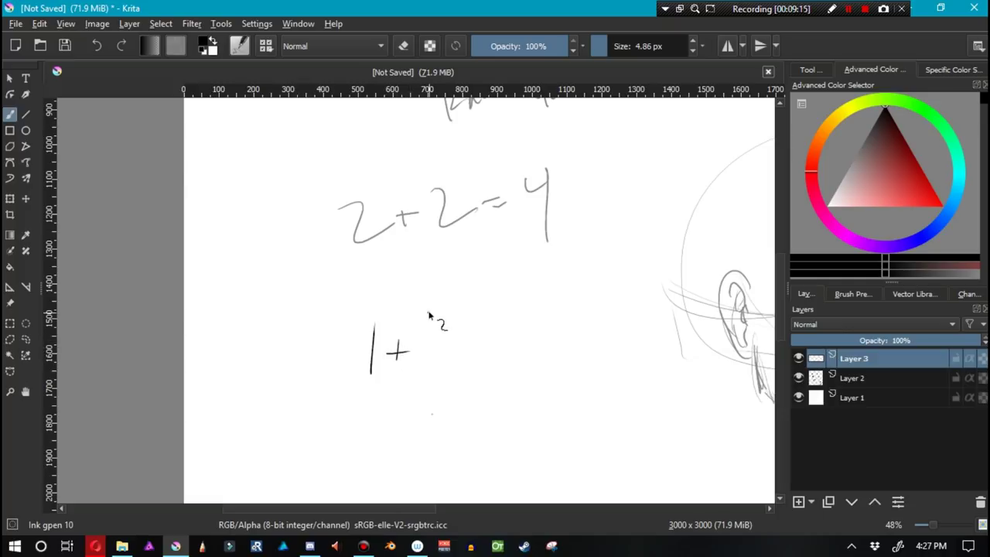
pyautogui.moveTo(428, 319)
pyautogui.mouseDown()
pyautogui.moveTo(423, 368)
pyautogui.moveTo(432, 350)
pyautogui.mouseUp()
pyautogui.hotkey('ctrl', 'z')
pyautogui.hotkey('ctrl', 'z')
pyautogui.moveTo(424, 311); pyautogui.dragTo(419, 373)
pyautogui.moveTo(455, 344); pyautogui.dragTo(433, 346)
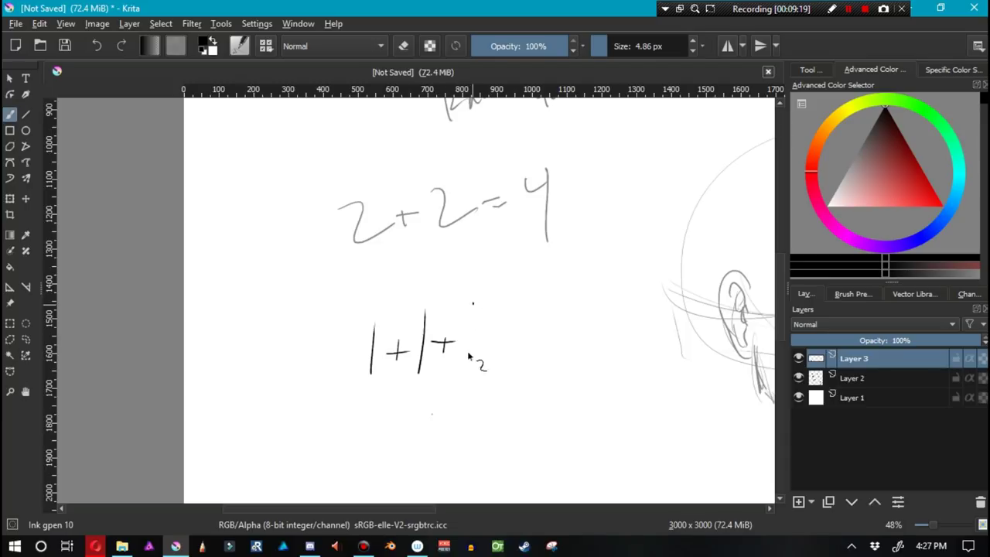
pyautogui.moveTo(473, 306); pyautogui.dragTo(468, 361)
pyautogui.moveTo(497, 326); pyautogui.dragTo(497, 347)
pyautogui.moveTo(484, 335)
pyautogui.mouseDown()
pyautogui.moveTo(505, 333)
pyautogui.moveTo(518, 351)
pyautogui.moveTo(559, 324)
pyautogui.mouseUp()
pyautogui.moveTo(548, 331); pyautogui.dragTo(571, 328)
pyautogui.moveTo(582, 293)
pyautogui.mouseDown()
pyautogui.moveTo(599, 366)
pyautogui.moveTo(325, 367)
pyautogui.mouseUp()
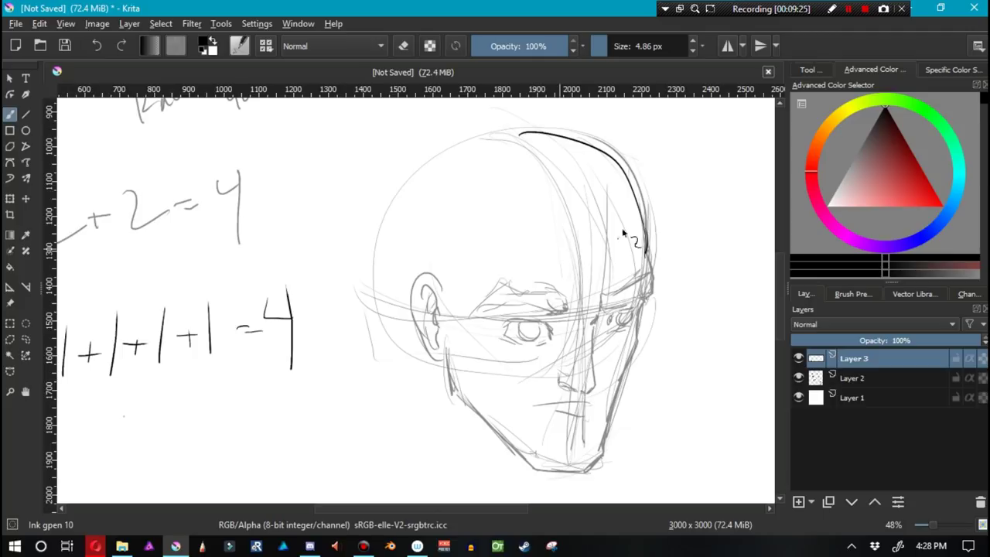
# Undo the handwritten 1+1+1+1=4 equation stroke by stroke.
pyautogui.hotkey('ctrl', 'z')
pyautogui.hotkey('ctrl', 'z')
pyautogui.hotkey('ctrl', 'z')
pyautogui.hotkey('ctrl', 'z')
pyautogui.hotkey('ctrl', 'z')
pyautogui.hotkey('ctrl', 'z')
pyautogui.hotkey('ctrl', 'z')
pyautogui.hotkey('ctrl', 'z')
pyautogui.hotkey('ctrl', 'z')
pyautogui.hotkey('ctrl', 'z')
pyautogui.hotkey('ctrl', 'z')
pyautogui.hotkey('ctrl', 'z')
pyautogui.hotkey('ctrl', 'z')
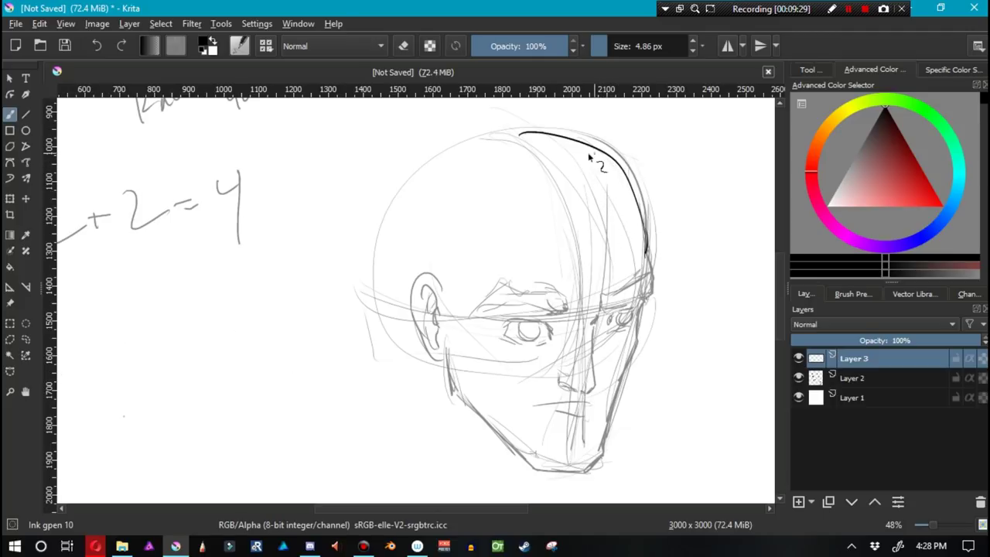
pyautogui.hotkey('ctrl', 'z')
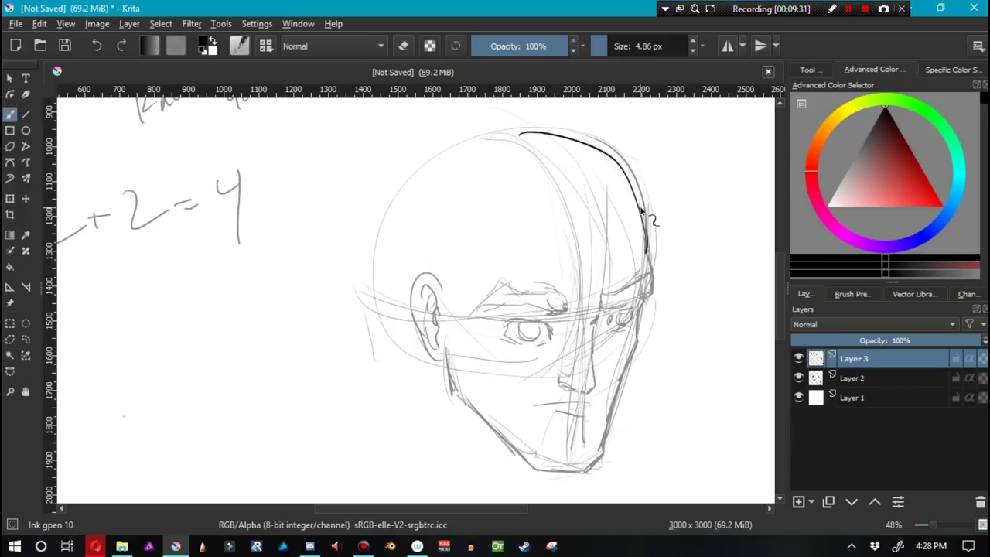
# Circle the 4 in the handwritten equation 2+2=4.
pyautogui.moveTo(313, 249); pyautogui.dragTo(522, 383)
pyautogui.moveTo(445, 269)
pyautogui.mouseDown()
pyautogui.moveTo(475, 269)
pyautogui.moveTo(470, 325)
pyautogui.mouseUp()
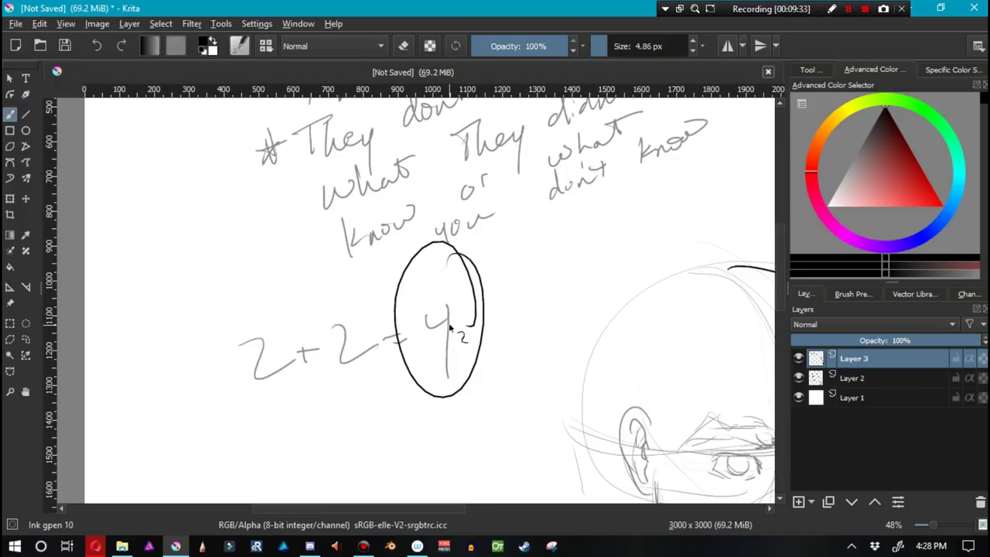
# Ink the far side of the face from the forehead past the brow and eye socket down the cheek to the chin.
pyautogui.moveTo(659, 364)
pyautogui.mouseDown()
pyautogui.moveTo(331, 287)
pyautogui.moveTo(321, 273)
pyautogui.mouseUp()
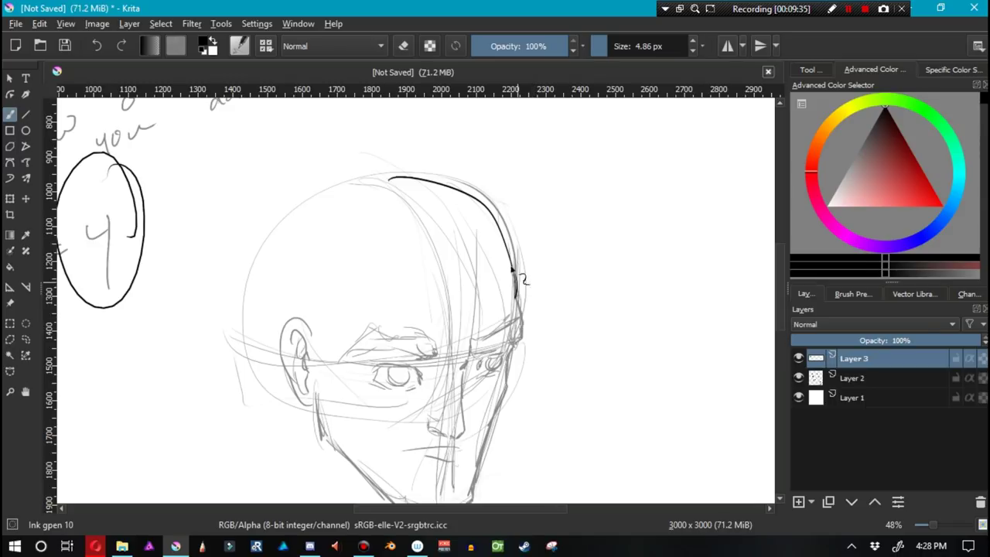
pyautogui.moveTo(491, 215); pyautogui.dragTo(517, 298)
pyautogui.hotkey('ctrl', 'z')
pyautogui.moveTo(492, 216); pyautogui.dragTo(516, 301)
pyautogui.moveTo(512, 266); pyautogui.dragTo(515, 352)
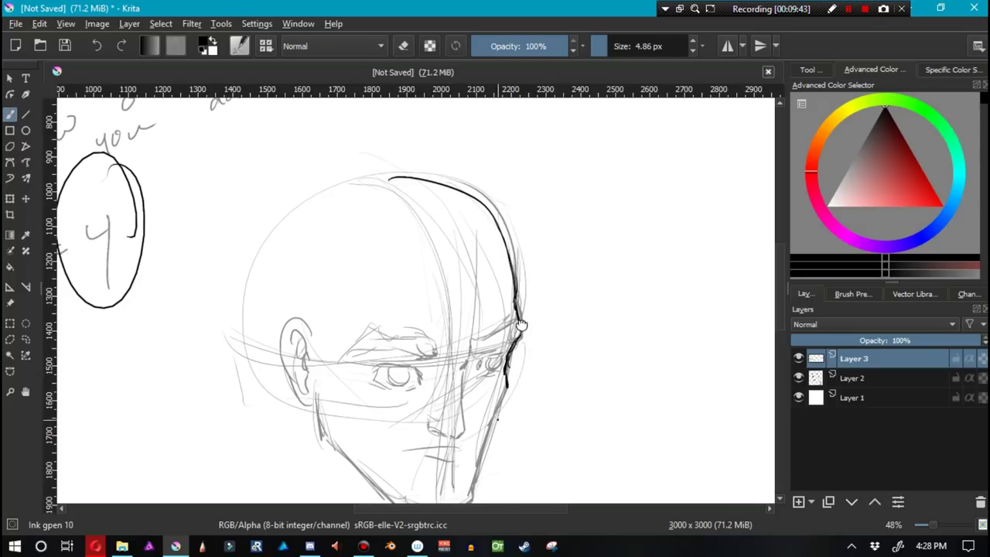
pyautogui.moveTo(503, 425); pyautogui.dragTo(524, 313)
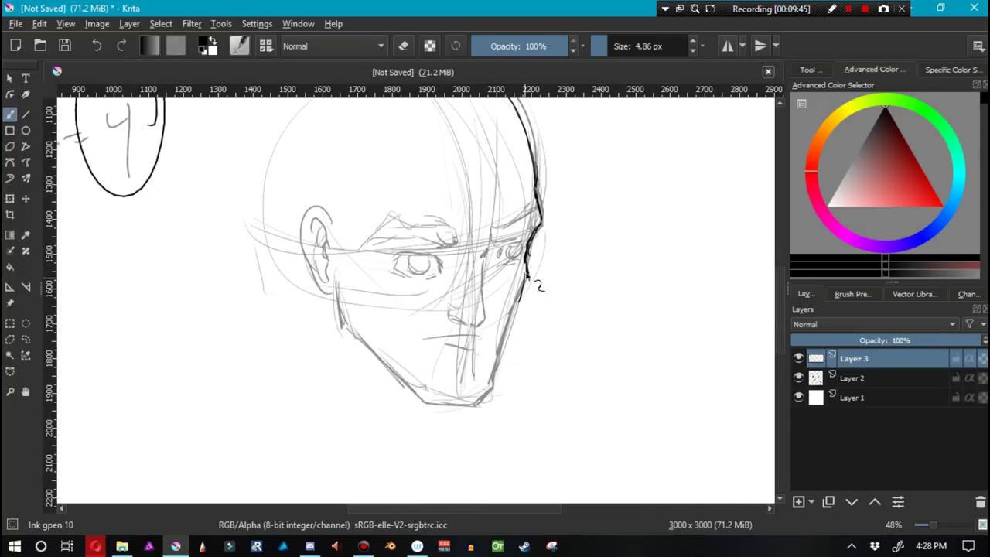
pyautogui.moveTo(527, 276); pyautogui.dragTo(502, 357)
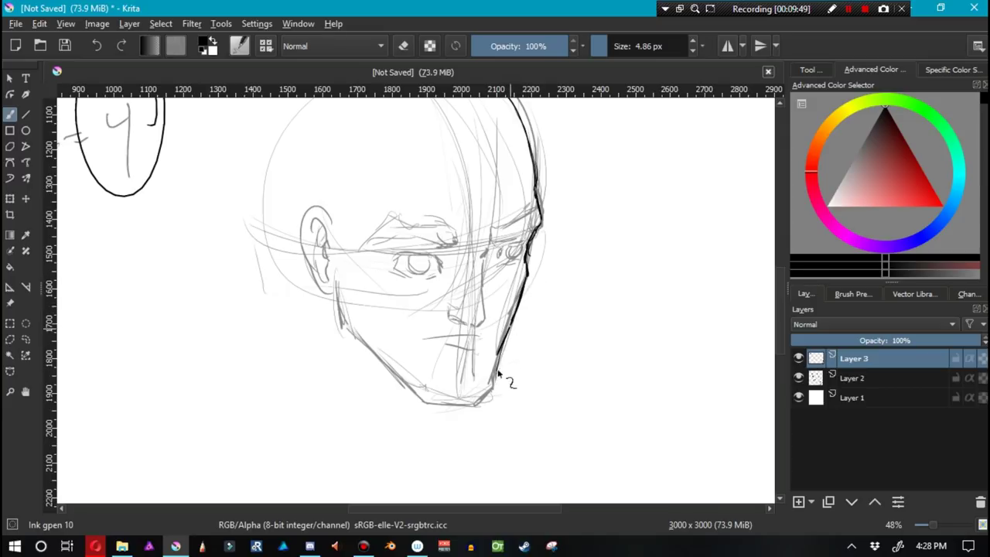
pyautogui.moveTo(494, 383); pyautogui.dragTo(501, 348)
# Delete the inking layer and the sketch layer, and add a new empty layer above Layer 1.
pyautogui.scroll(5, 503, 283)
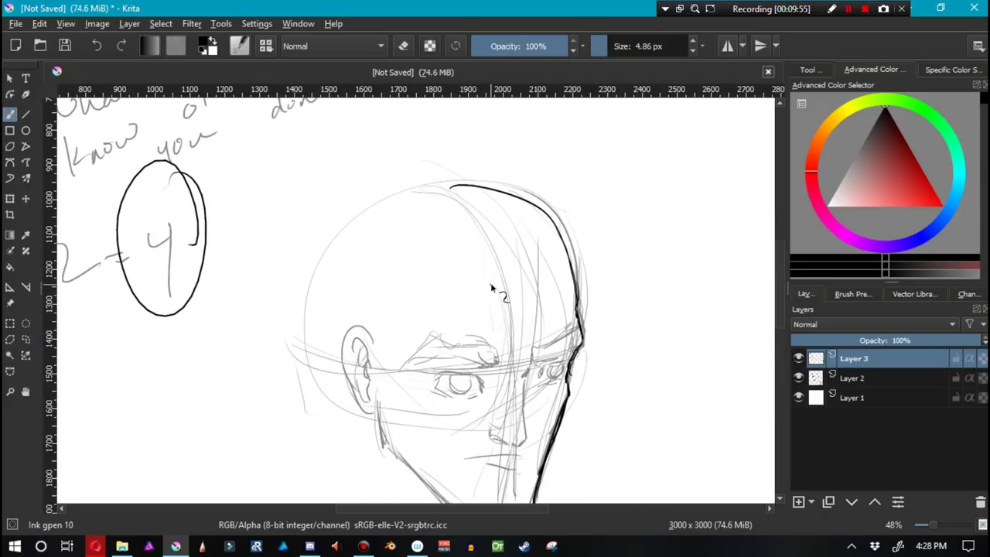
pyautogui.click(980, 501)
pyautogui.click(980, 501)
pyautogui.click(798, 501)
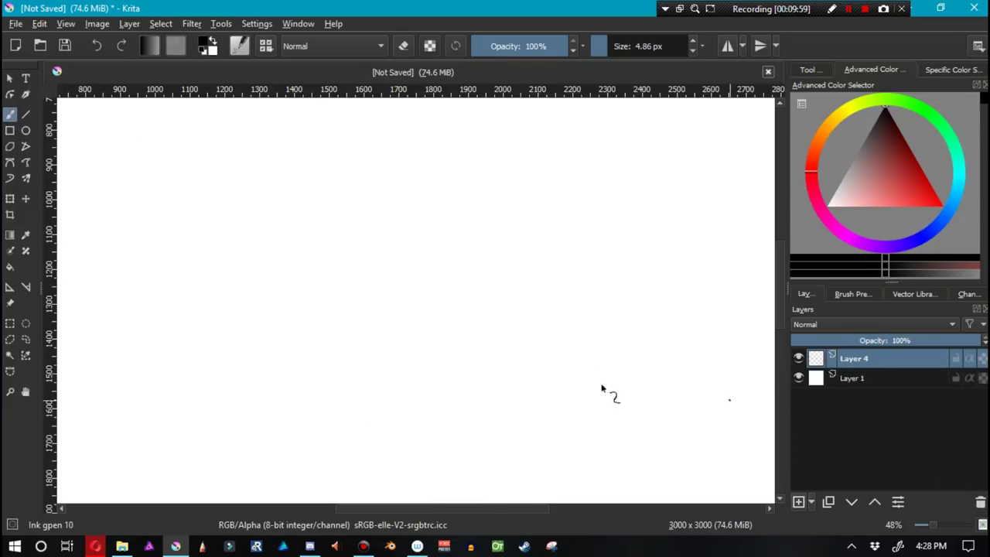
# Sketch a circle about 900 px wide near the page's upper-left corner, undoing and redrawing strokes until it is round.
pyautogui.moveTo(329, 248)
pyautogui.mouseDown()
pyautogui.moveTo(531, 425)
pyautogui.moveTo(545, 416)
pyautogui.mouseUp()
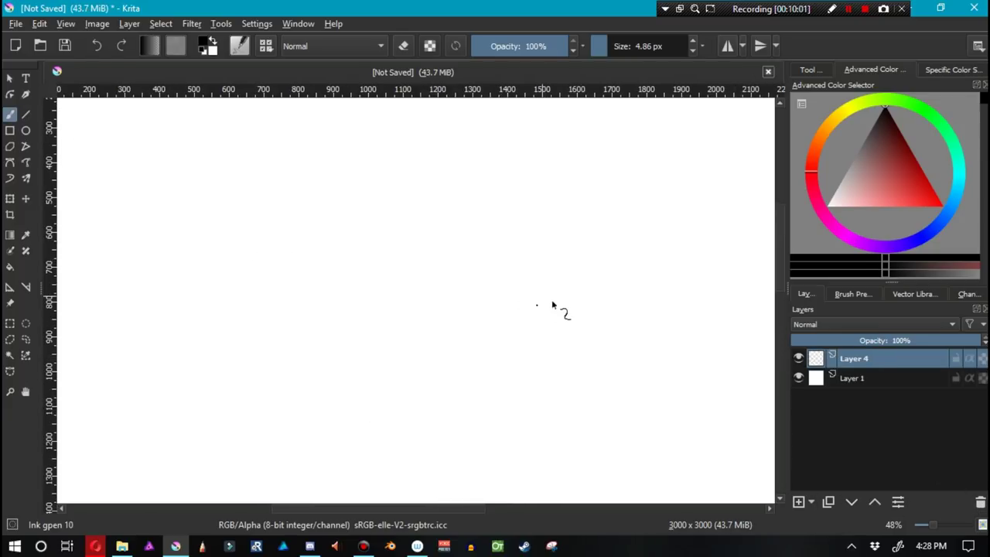
pyautogui.moveTo(536, 298)
pyautogui.mouseDown()
pyautogui.moveTo(376, 334)
pyautogui.moveTo(414, 300)
pyautogui.moveTo(402, 261)
pyautogui.mouseUp()
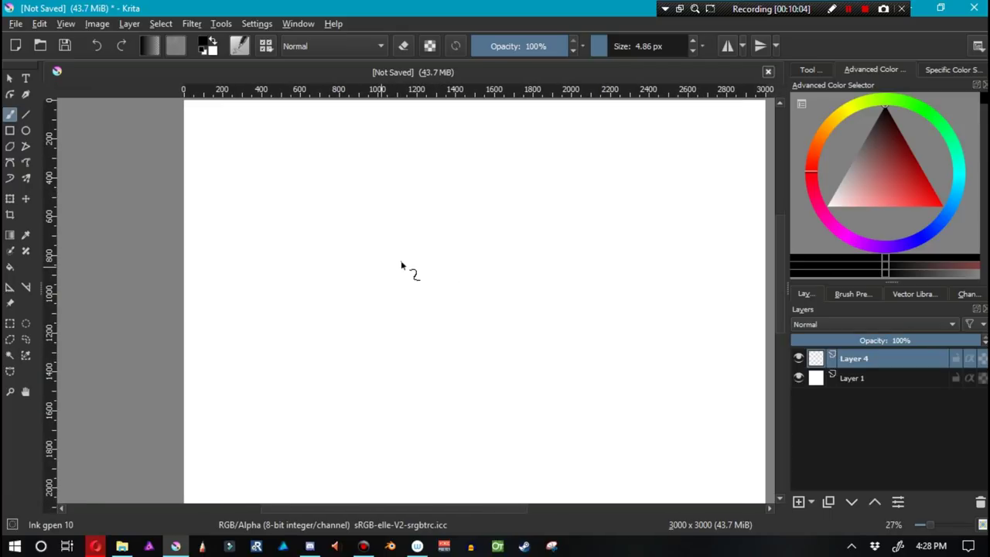
pyautogui.moveTo(360, 237); pyautogui.dragTo(339, 216)
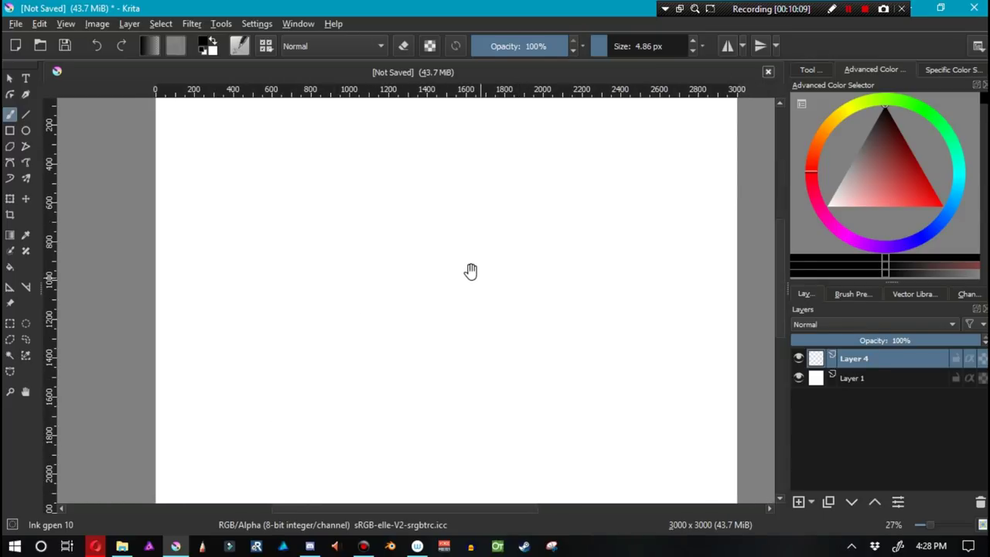
pyautogui.moveTo(470, 271)
pyautogui.mouseDown()
pyautogui.moveTo(542, 305)
pyautogui.moveTo(542, 290)
pyautogui.mouseUp()
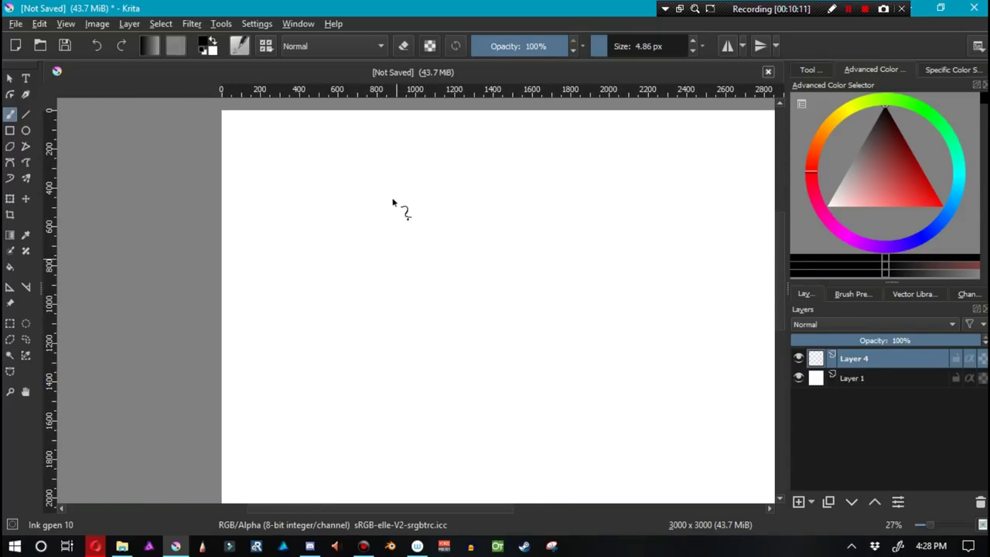
pyautogui.moveTo(406, 185)
pyautogui.mouseDown()
pyautogui.moveTo(374, 337)
pyautogui.moveTo(409, 315)
pyautogui.mouseUp()
pyautogui.hotkey('ctrl', 'z')
pyautogui.moveTo(360, 163); pyautogui.dragTo(354, 333)
pyautogui.moveTo(291, 292); pyautogui.dragTo(430, 224)
pyautogui.hotkey('ctrl', 'z')
pyautogui.moveTo(347, 148); pyautogui.dragTo(393, 327)
pyautogui.hotkey('ctrl', 'z')
pyautogui.hotkey('ctrl', 'z')
pyautogui.moveTo(387, 147)
pyautogui.mouseDown()
pyautogui.moveTo(302, 324)
pyautogui.moveTo(444, 281)
pyautogui.mouseUp()
pyautogui.hotkey('ctrl', 'z')
pyautogui.moveTo(386, 151)
pyautogui.mouseDown()
pyautogui.moveTo(453, 192)
pyautogui.moveTo(328, 344)
pyautogui.moveTo(329, 174)
pyautogui.moveTo(423, 294)
pyautogui.moveTo(401, 154)
pyautogui.moveTo(384, 354)
pyautogui.moveTo(289, 232)
pyautogui.moveTo(471, 203)
pyautogui.moveTo(322, 334)
pyautogui.moveTo(384, 164)
pyautogui.moveTo(470, 300)
pyautogui.moveTo(317, 296)
pyautogui.moveTo(384, 179)
pyautogui.moveTo(374, 163)
pyautogui.moveTo(367, 337)
pyautogui.moveTo(409, 342)
pyautogui.mouseUp()
pyautogui.hotkey('ctrl', 'z')
pyautogui.hotkey('ctrl', 'z')
pyautogui.hotkey('ctrl', 'z')
pyautogui.moveTo(350, 165)
pyautogui.mouseDown()
pyautogui.moveTo(428, 302)
pyautogui.moveTo(309, 189)
pyautogui.moveTo(410, 223)
pyautogui.moveTo(344, 176)
pyautogui.moveTo(366, 161)
pyautogui.moveTo(441, 234)
pyautogui.mouseUp()
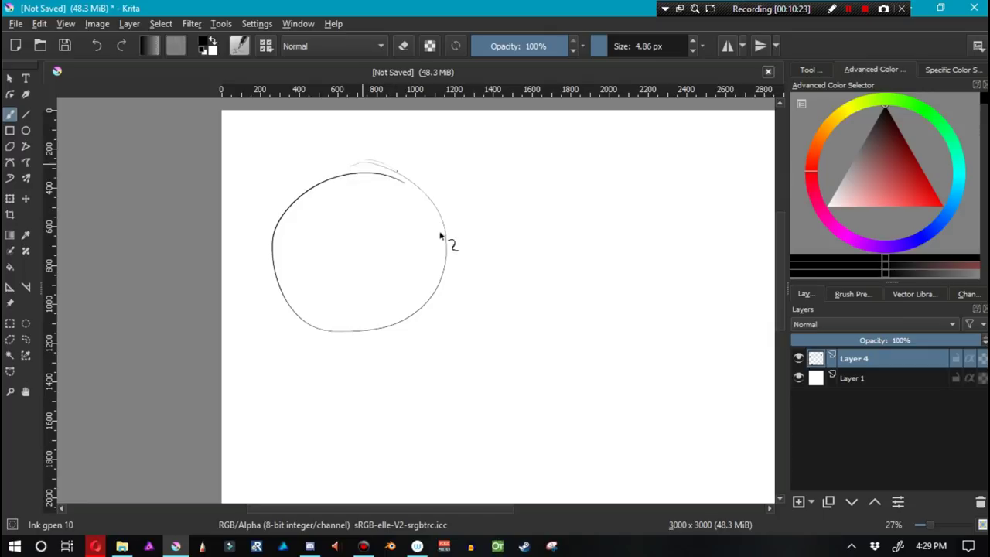
# Sketch an upright contour ellipse about 420 px wide inside the circle, spanning its full height, redoing misplaced strokes.
pyautogui.moveTo(294, 224)
pyautogui.mouseDown()
pyautogui.moveTo(385, 168)
pyautogui.moveTo(266, 230)
pyautogui.moveTo(276, 232)
pyautogui.moveTo(327, 181)
pyautogui.moveTo(402, 167)
pyautogui.moveTo(375, 322)
pyautogui.moveTo(360, 334)
pyautogui.moveTo(402, 232)
pyautogui.mouseUp()
pyautogui.hotkey('ctrl', 'z')
pyautogui.hotkey('ctrl', 'z')
pyautogui.moveTo(366, 160)
pyautogui.mouseDown()
pyautogui.moveTo(341, 273)
pyautogui.moveTo(322, 241)
pyautogui.moveTo(344, 303)
pyautogui.moveTo(320, 247)
pyautogui.mouseUp()
pyautogui.click(338, 316)
pyautogui.moveTo(335, 312); pyautogui.dragTo(365, 332)
pyautogui.moveTo(366, 324); pyautogui.dragTo(321, 301)
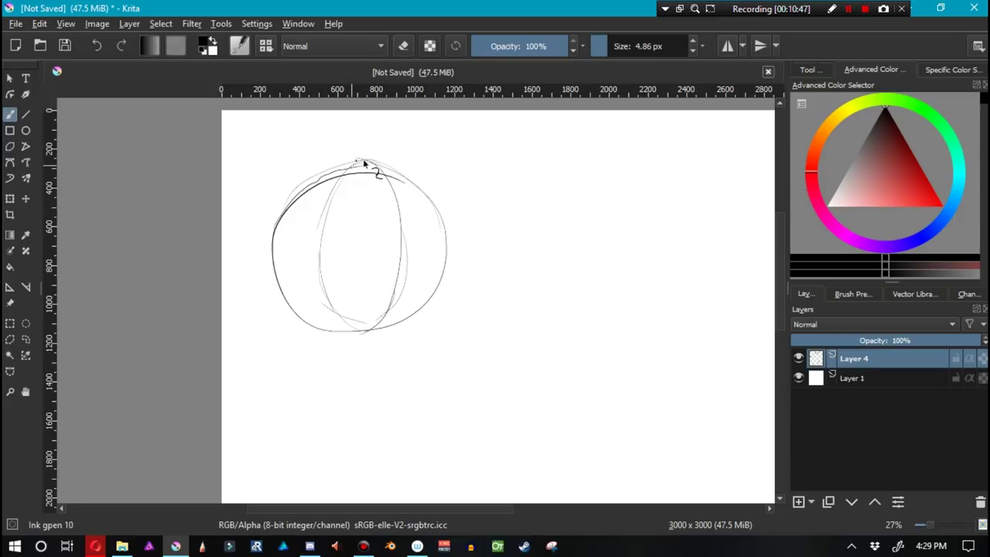
# Draw a new upper-left edge of the circle from the ellipse's top down to the left side, undoing the first tries.
pyautogui.moveTo(363, 160); pyautogui.dragTo(304, 202)
pyautogui.hotkey('ctrl', 'z')
pyautogui.moveTo(361, 157)
pyautogui.mouseDown()
pyautogui.moveTo(307, 185)
pyautogui.moveTo(291, 208)
pyautogui.mouseUp()
pyautogui.hotkey('ctrl', 'z')
pyautogui.moveTo(363, 160); pyautogui.dragTo(278, 224)
# Erase the stray inner arc along the circle's upper left and redraw the outline there with the Ink gpen 10 brush.
pyautogui.press('e')
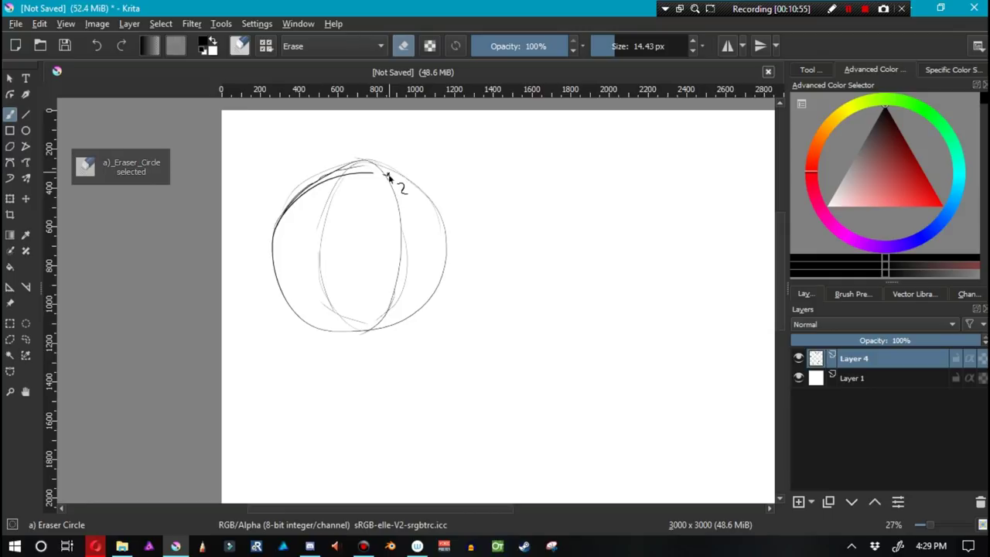
pyautogui.moveTo(388, 176)
pyautogui.mouseDown()
pyautogui.moveTo(353, 180)
pyautogui.moveTo(371, 174)
pyautogui.moveTo(357, 170)
pyautogui.moveTo(314, 188)
pyautogui.moveTo(341, 169)
pyautogui.moveTo(315, 188)
pyautogui.mouseUp()
pyautogui.press('/')
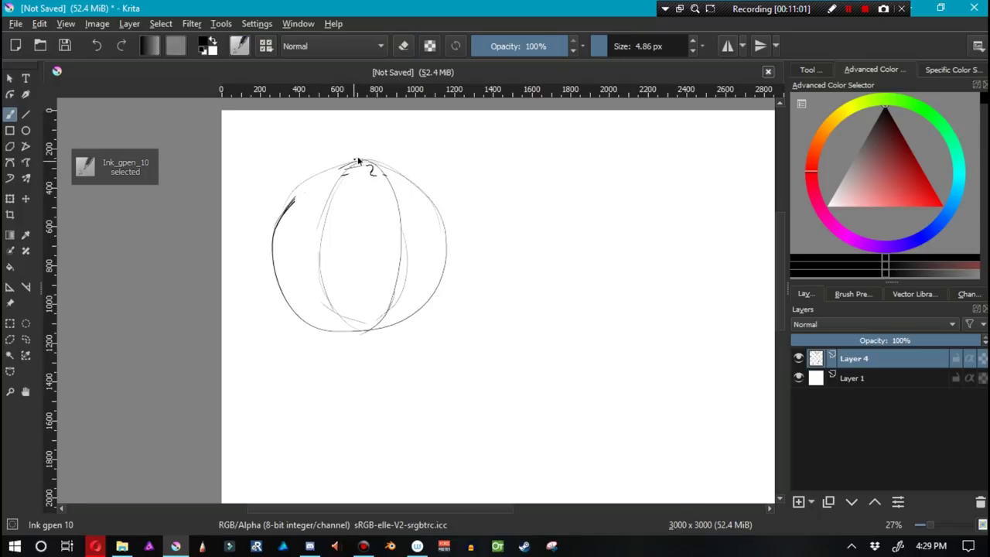
pyautogui.moveTo(357, 162); pyautogui.dragTo(300, 189)
pyautogui.moveTo(357, 162)
pyautogui.mouseDown()
pyautogui.moveTo(306, 186)
pyautogui.moveTo(276, 226)
pyautogui.mouseUp()
pyautogui.moveTo(311, 177); pyautogui.dragTo(276, 223)
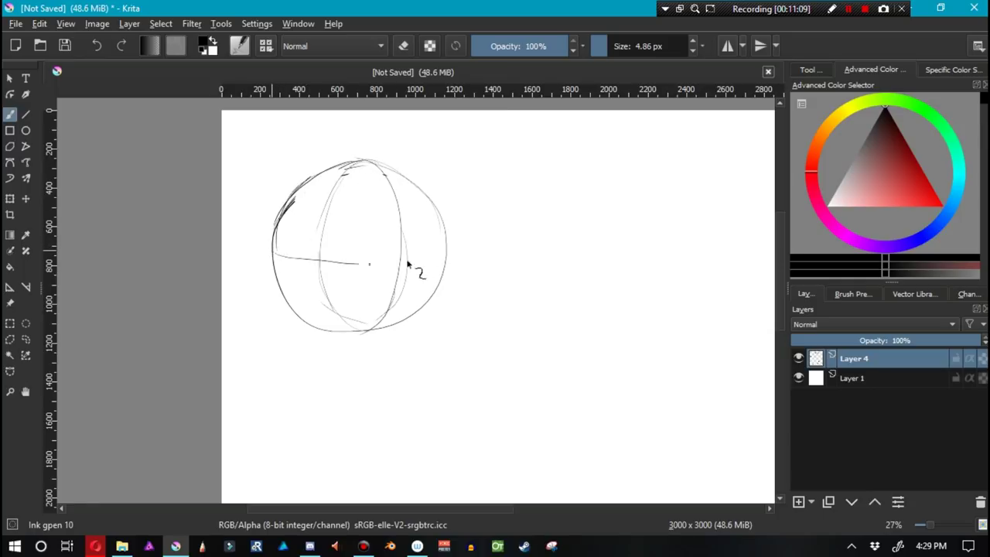
# Sketch a flat horizontal contour ellipse across the circle's middle, about 900 px wide, and close its right end.
pyautogui.moveTo(407, 265)
pyautogui.mouseDown()
pyautogui.moveTo(425, 234)
pyautogui.moveTo(302, 235)
pyautogui.moveTo(275, 253)
pyautogui.moveTo(429, 256)
pyautogui.moveTo(441, 246)
pyautogui.moveTo(428, 222)
pyautogui.moveTo(297, 225)
pyautogui.moveTo(270, 254)
pyautogui.mouseUp()
pyautogui.hotkey('ctrl', 'z')
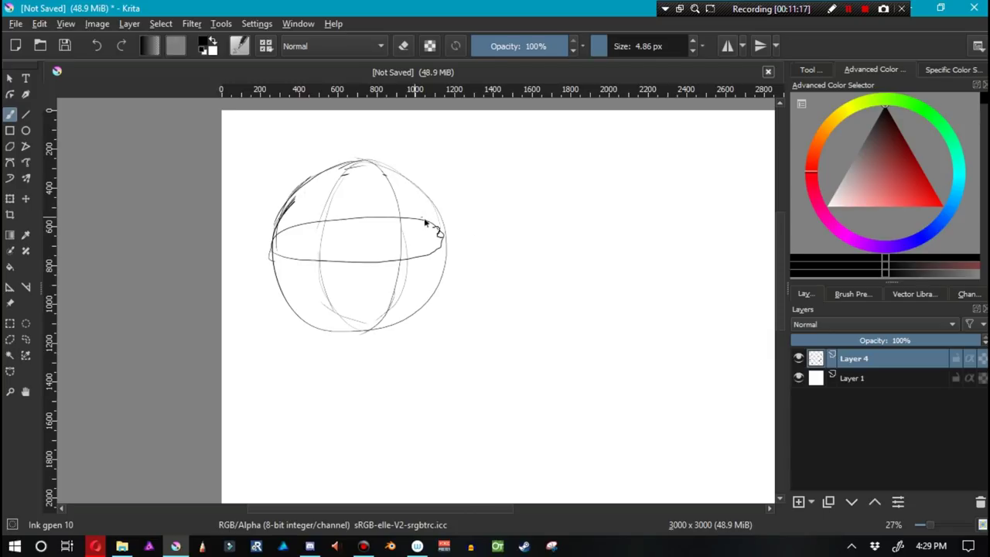
pyautogui.moveTo(426, 221); pyautogui.dragTo(447, 238)
# Select the sphere with a freehand outline, copy and paste it, and move the copy about 1350 px to the right.
pyautogui.hotkey('ctrl', 't')
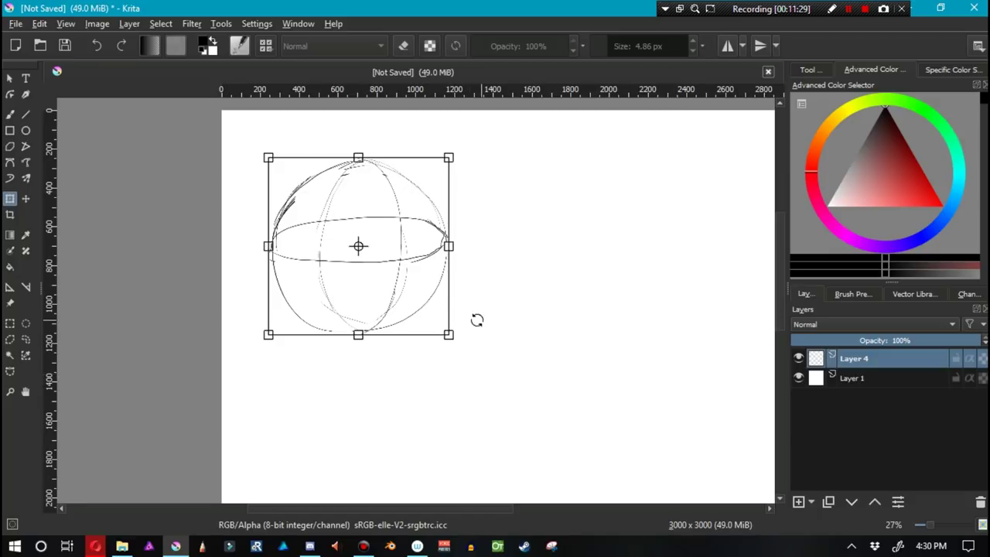
pyautogui.click(9, 78)
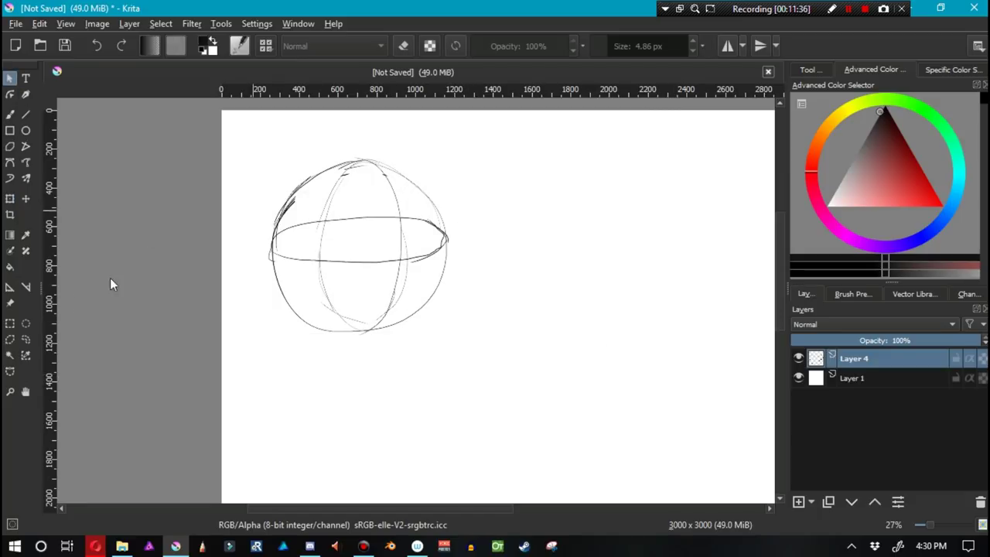
pyautogui.moveTo(248, 174); pyautogui.dragTo(343, 175)
pyautogui.moveTo(359, 118); pyautogui.dragTo(465, 213)
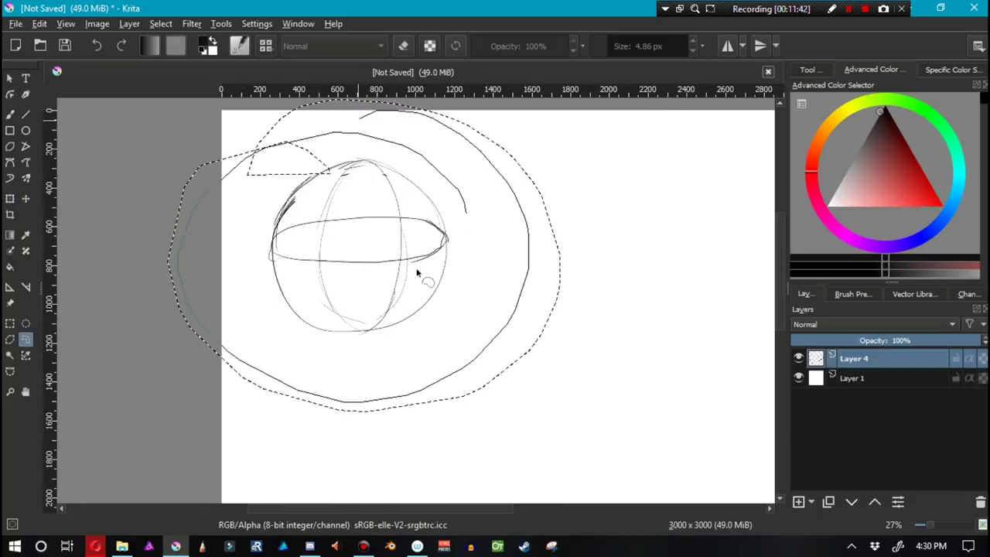
pyautogui.hotkey('ctrl', 'c')
pyautogui.hotkey('ctrl', 'v')
pyautogui.hotkey('ctrl', 't')
pyautogui.moveTo(334, 225)
pyautogui.mouseDown()
pyautogui.moveTo(625, 194)
pyautogui.moveTo(603, 299)
pyautogui.mouseUp()
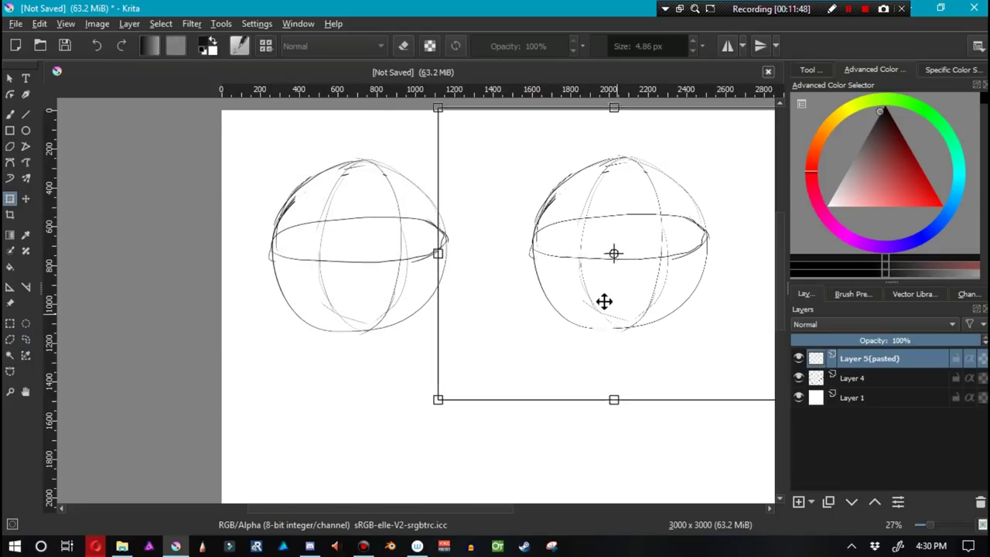
# Merge the pasted sphere layer down into Layer 4.
pyautogui.click(864, 379)
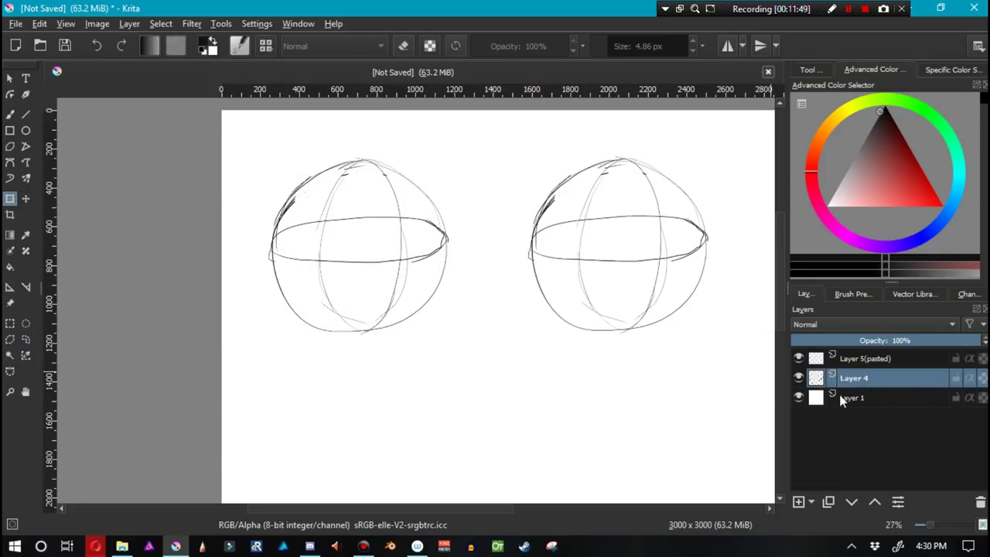
pyautogui.click(851, 359)
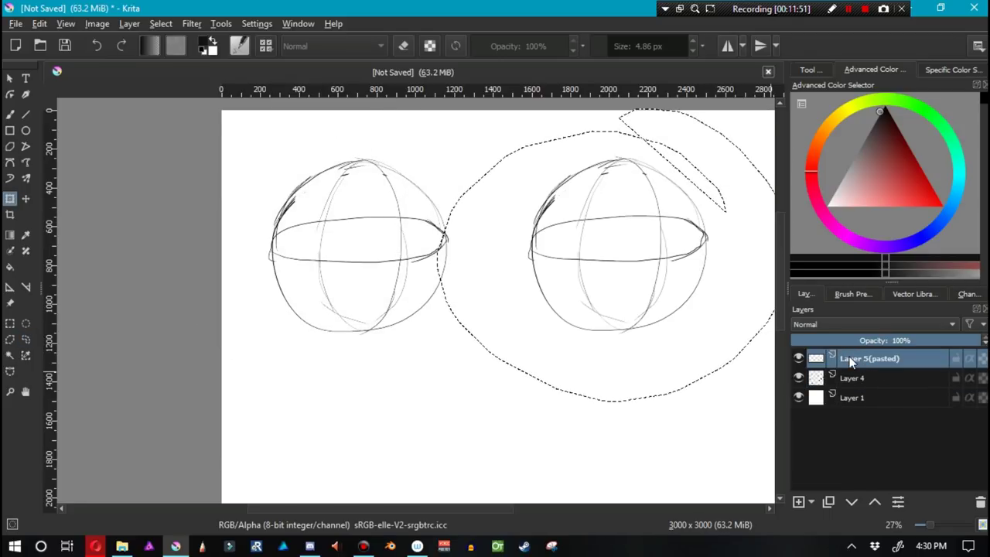
pyautogui.hotkey('ctrl', 'e')
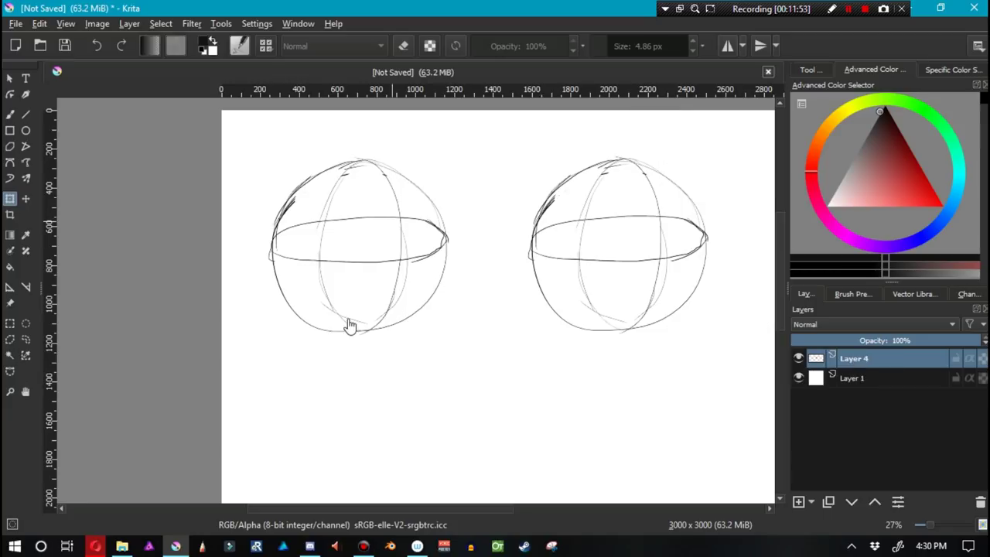
# Draw a cartoon face on the left sphere with two oval eyes, pupils, a small nose and a wide open smile.
pyautogui.press('b')
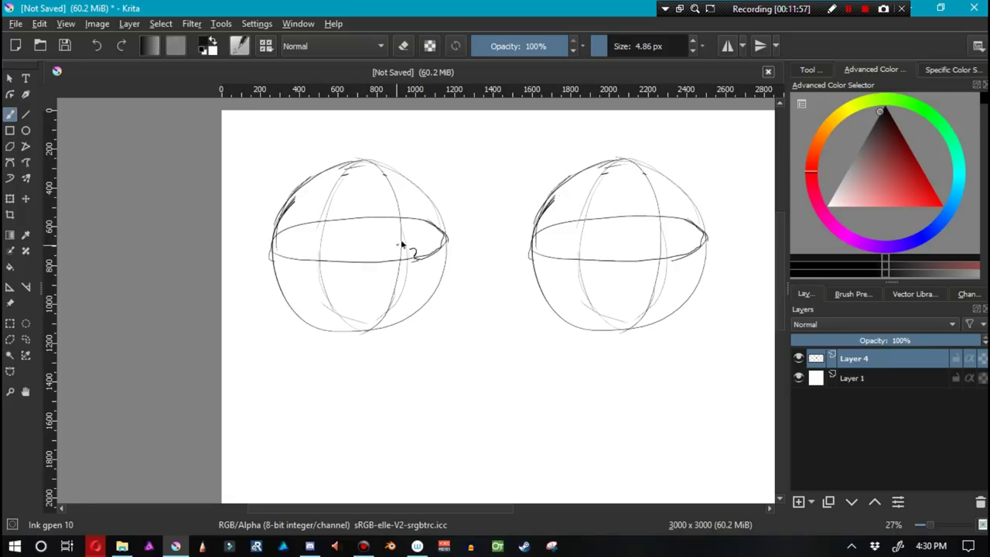
pyautogui.moveTo(389, 211); pyautogui.dragTo(406, 234)
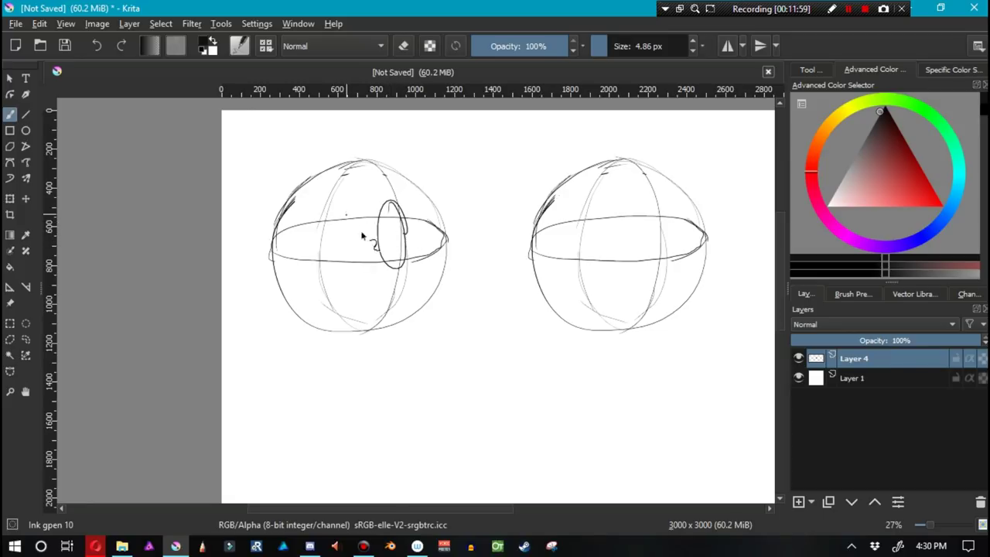
pyautogui.moveTo(347, 211)
pyautogui.mouseDown()
pyautogui.moveTo(350, 243)
pyautogui.moveTo(390, 231)
pyautogui.moveTo(342, 242)
pyautogui.mouseUp()
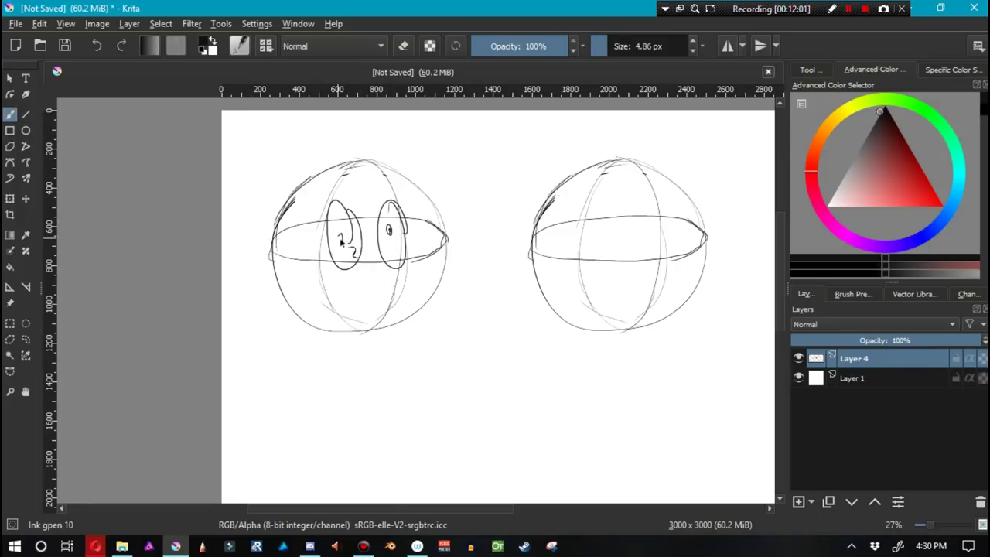
pyautogui.moveTo(362, 282); pyautogui.dragTo(368, 274)
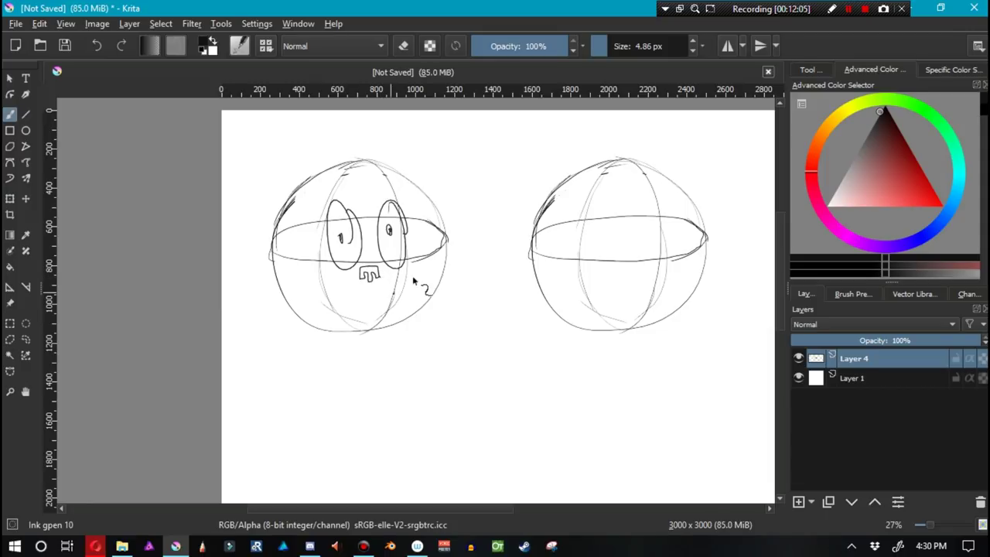
pyautogui.moveTo(413, 274)
pyautogui.mouseDown()
pyautogui.moveTo(361, 323)
pyautogui.moveTo(310, 302)
pyautogui.moveTo(409, 274)
pyautogui.moveTo(307, 282)
pyautogui.mouseUp()
pyautogui.hotkey('ctrl', 'z')
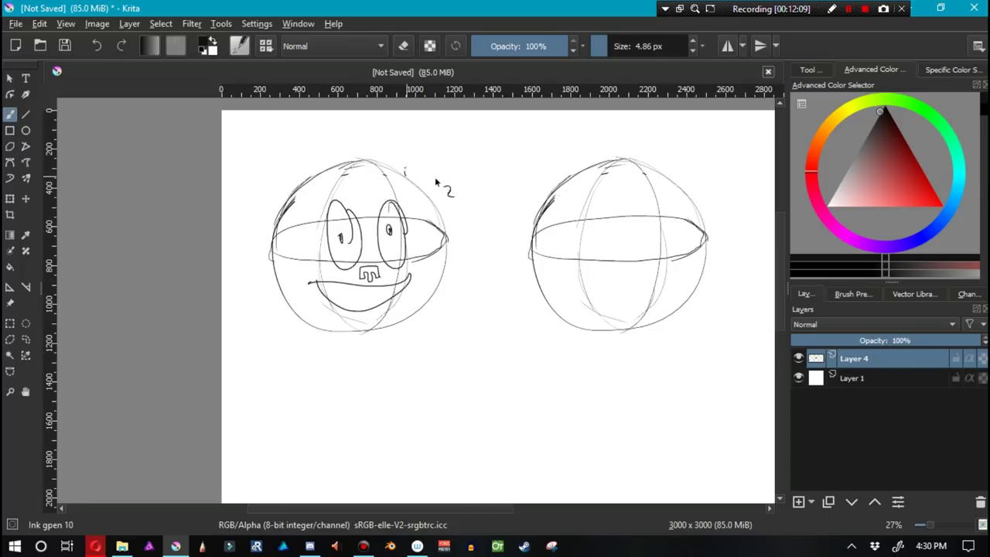
# Draw a round ear on each upper side of the left sphere, undoing and redrawing the first attempts.
pyautogui.moveTo(435, 187); pyautogui.dragTo(406, 185)
pyautogui.moveTo(319, 173)
pyautogui.mouseDown()
pyautogui.moveTo(287, 194)
pyautogui.moveTo(299, 157)
pyautogui.moveTo(288, 192)
pyautogui.mouseUp()
pyautogui.hotkey('ctrl', 'z')
pyautogui.hotkey('ctrl', 'z')
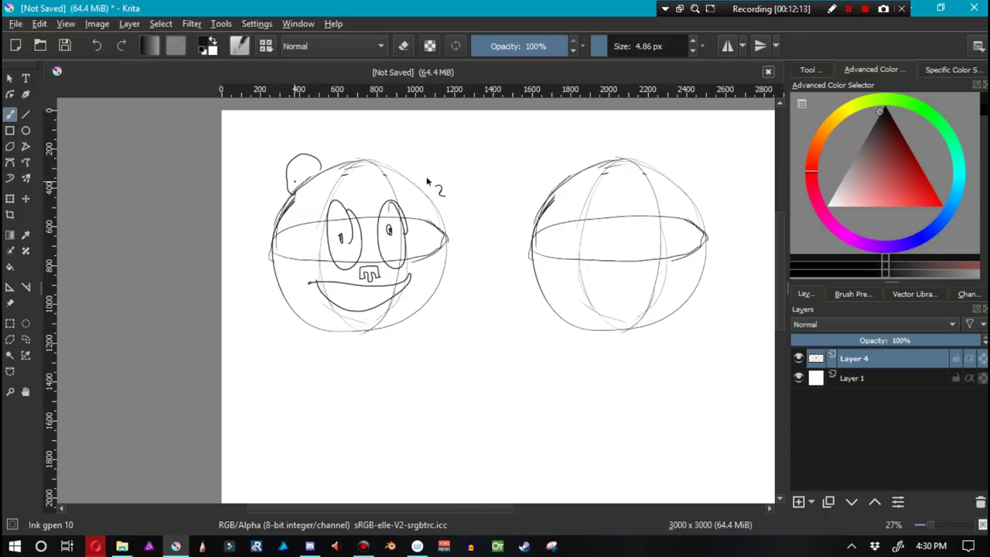
pyautogui.moveTo(408, 179); pyautogui.dragTo(430, 193)
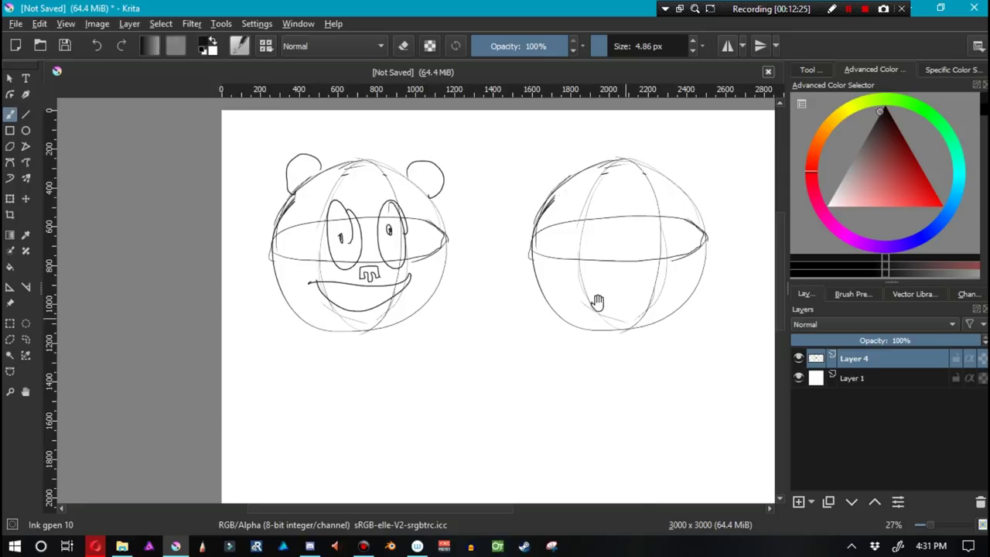
# Sketch one arrow above pointing toward the plain sphere and one below pointing toward the cartoon face, and undo both.
pyautogui.moveTo(585, 292); pyautogui.dragTo(406, 336)
pyautogui.click(307, 177)
pyautogui.moveTo(270, 170)
pyautogui.mouseDown()
pyautogui.moveTo(313, 185)
pyautogui.moveTo(321, 204)
pyautogui.moveTo(295, 201)
pyautogui.mouseUp()
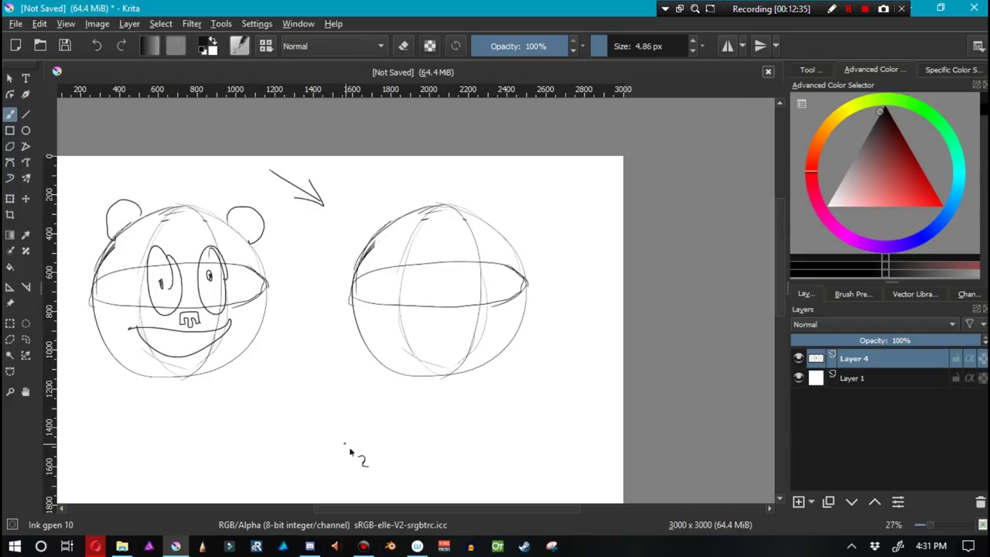
pyautogui.moveTo(349, 447)
pyautogui.mouseDown()
pyautogui.moveTo(251, 391)
pyautogui.moveTo(280, 393)
pyautogui.moveTo(248, 403)
pyautogui.mouseUp()
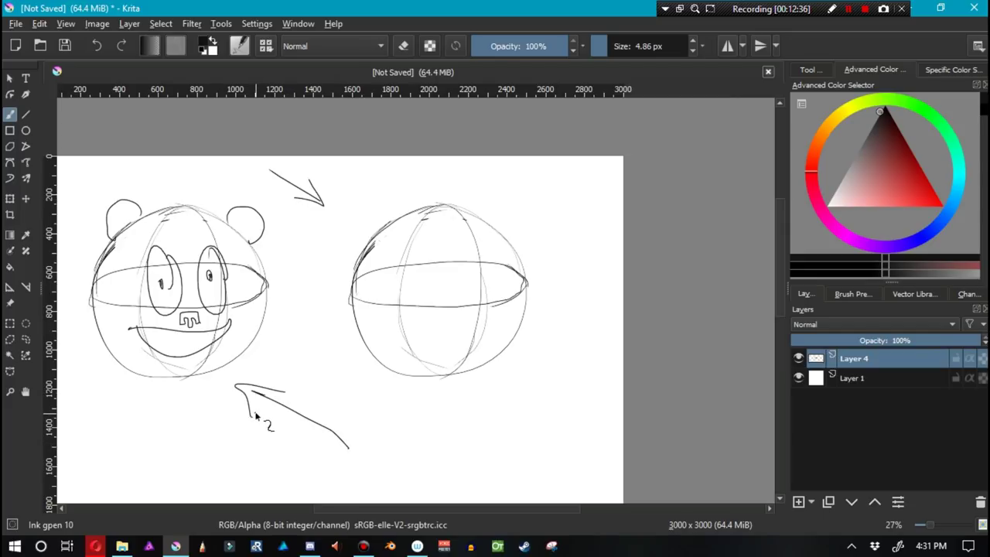
pyautogui.hotkey('ctrl', 'z')
pyautogui.hotkey('ctrl', 'z')
pyautogui.hotkey('ctrl', 'z')
pyautogui.hotkey('ctrl', 'z')
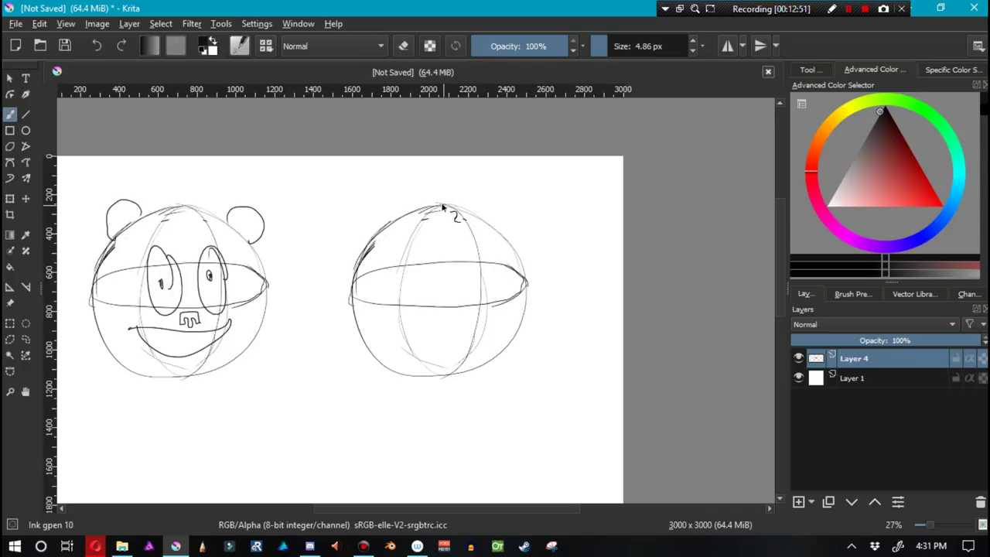
# Add an empty layer above Layer 4 and turn off the red channel in Layer 4's properties.
pyautogui.click(798, 502)
pyautogui.click(893, 378)
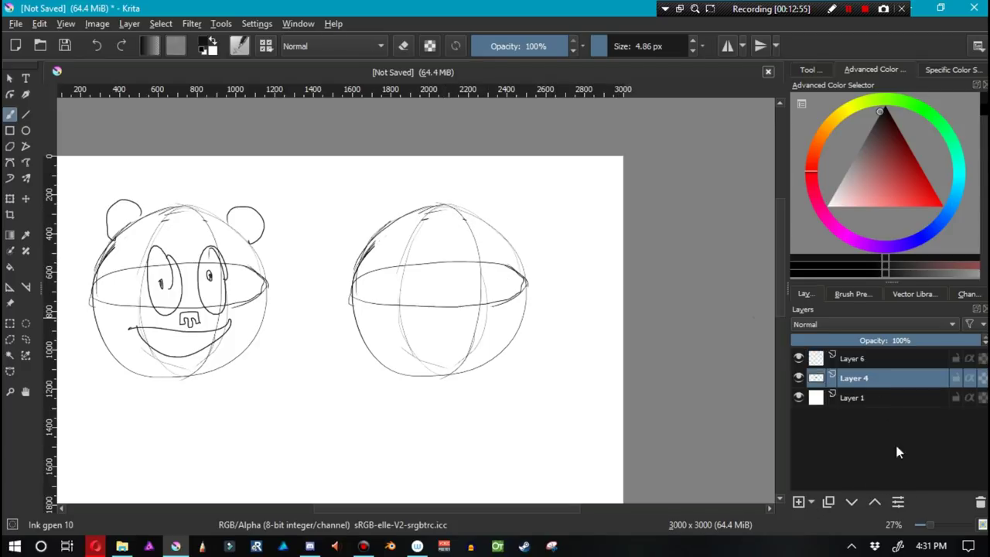
pyautogui.click(897, 503)
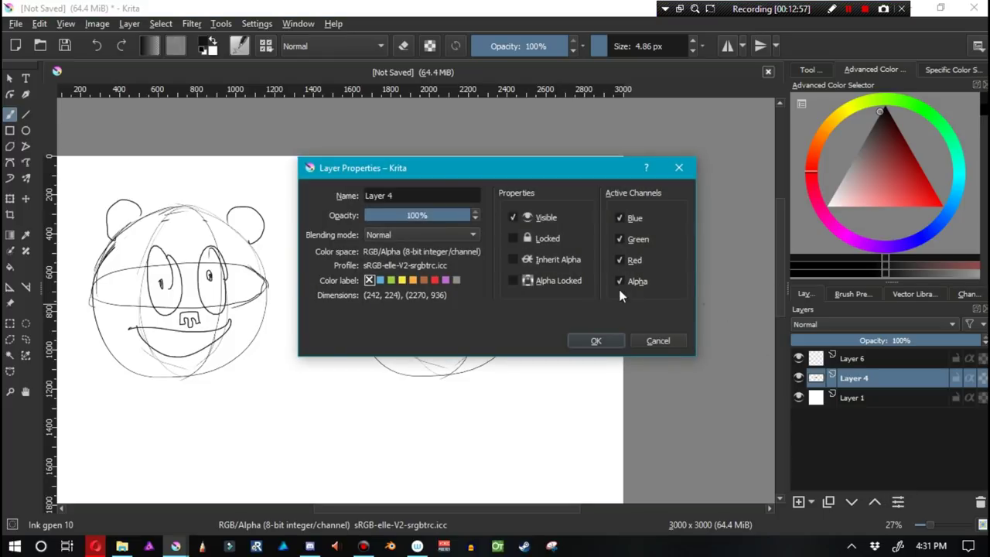
pyautogui.click(618, 262)
pyautogui.click(595, 341)
# Turn off the blue channel in the properties of the new layer above Layer 4.
pyautogui.click(843, 358)
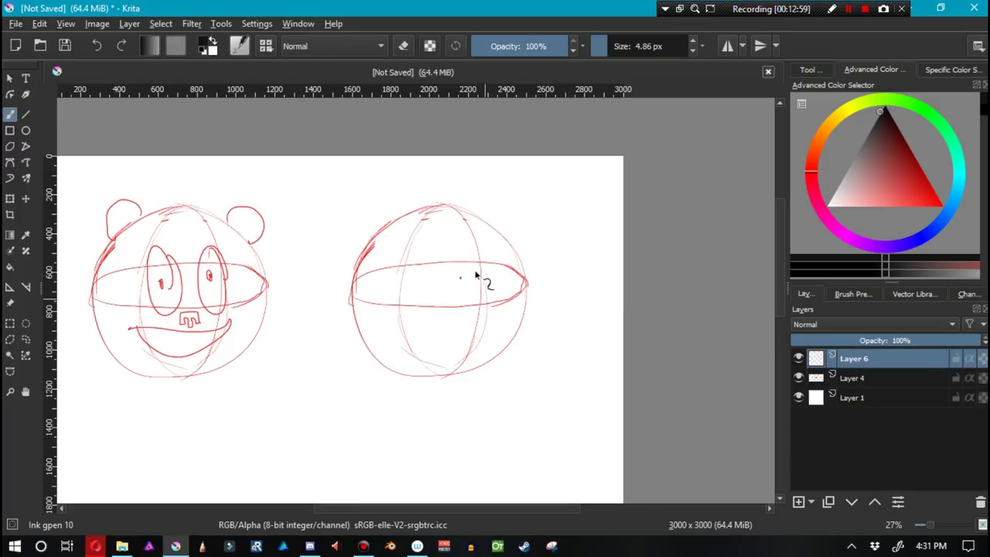
pyautogui.click(897, 502)
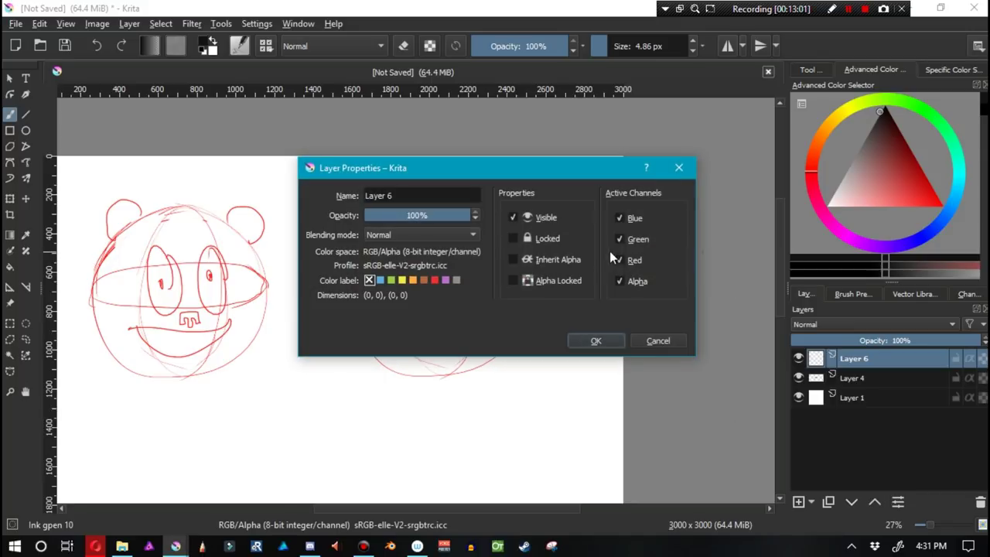
pyautogui.click(596, 340)
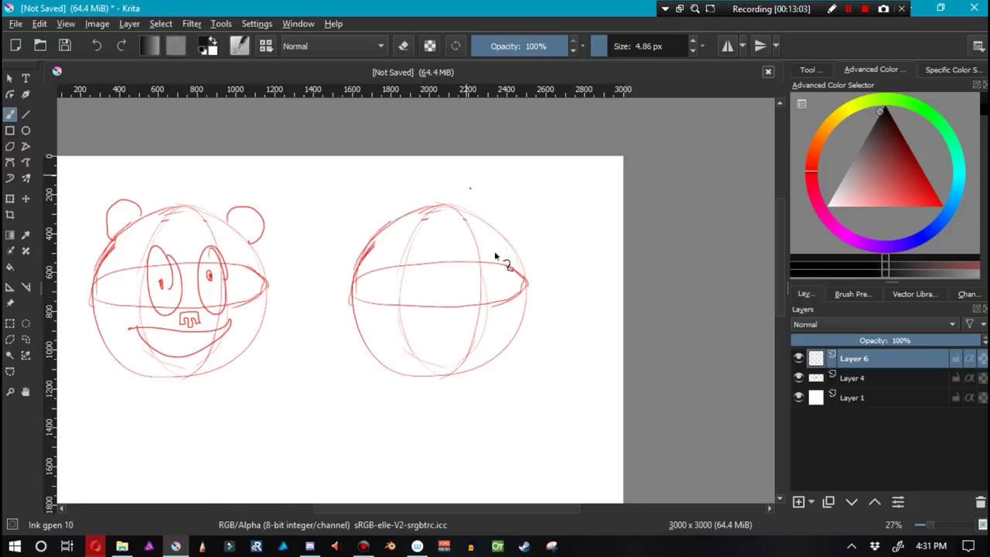
# Try tracing the plain sphere's vertical and horizontal contour curves on Layer 6, and undo the strokes.
pyautogui.moveTo(446, 207)
pyautogui.mouseDown()
pyautogui.moveTo(471, 242)
pyautogui.moveTo(479, 294)
pyautogui.moveTo(476, 328)
pyautogui.moveTo(450, 376)
pyautogui.mouseUp()
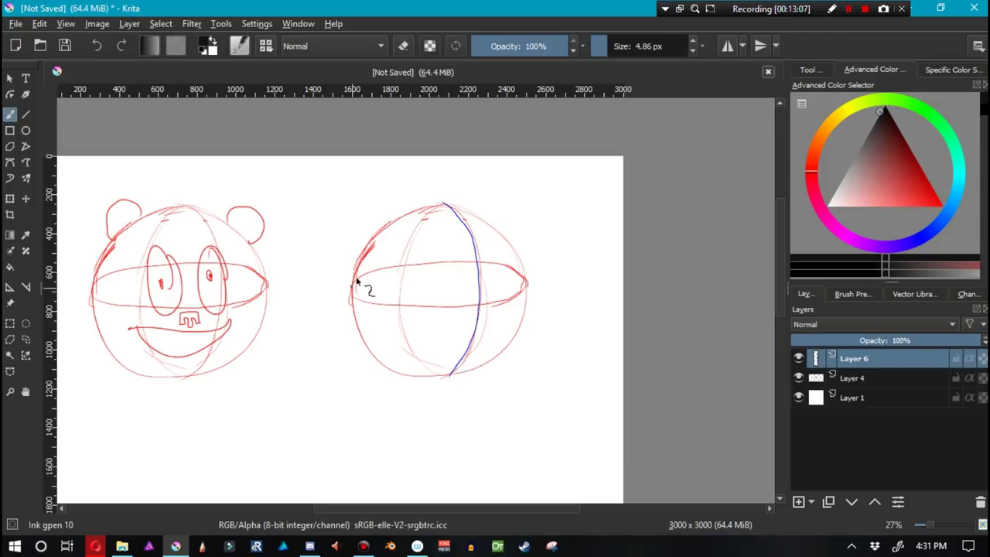
pyautogui.moveTo(353, 285)
pyautogui.mouseDown()
pyautogui.moveTo(428, 260)
pyautogui.moveTo(506, 270)
pyautogui.mouseUp()
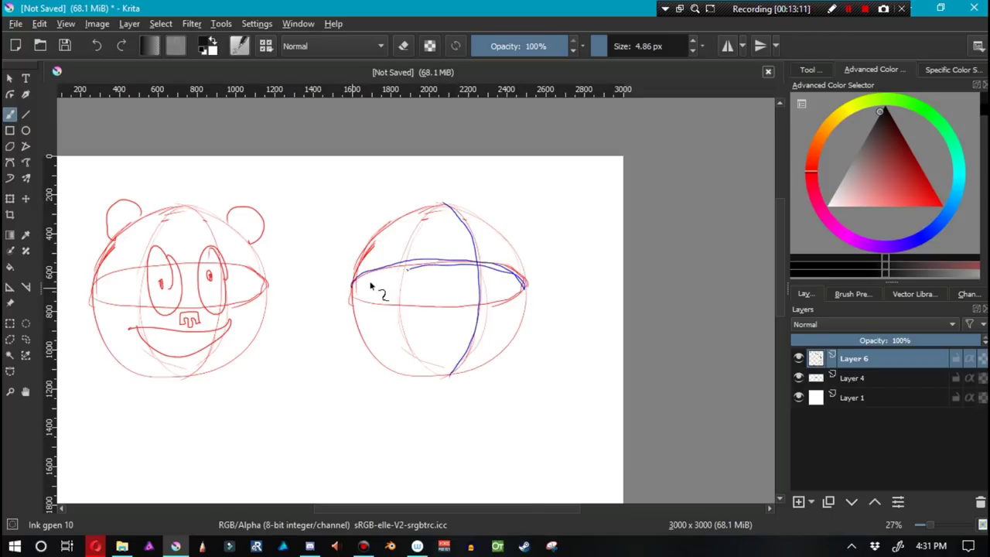
pyautogui.hotkey('ctrl', 'z')
pyautogui.hotkey('ctrl', 'z')
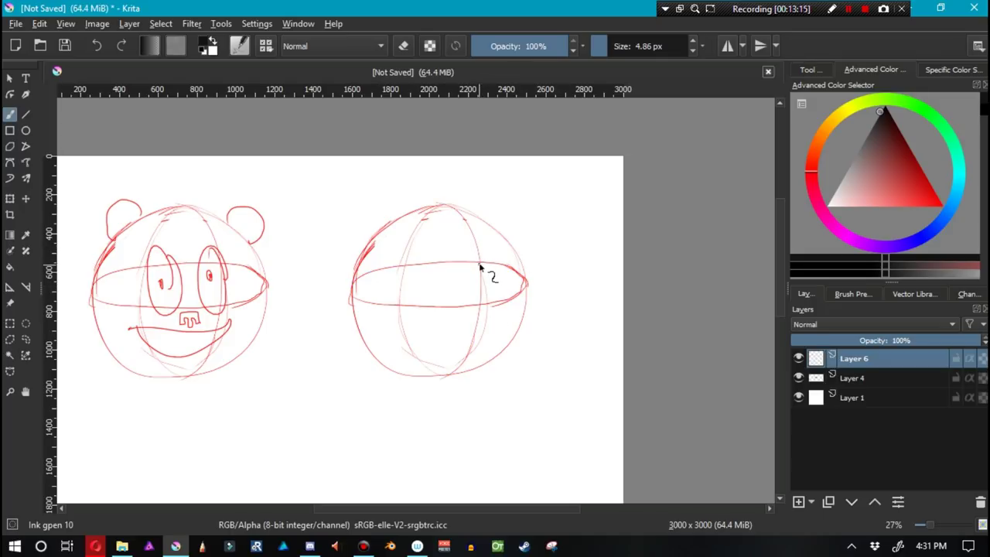
# Sketch a rough head circle about 900 px wide with curved guidelines on the empty page area below the two spheres.
pyautogui.moveTo(365, 344); pyautogui.dragTo(495, 176)
pyautogui.scroll(-3, 496, 176)
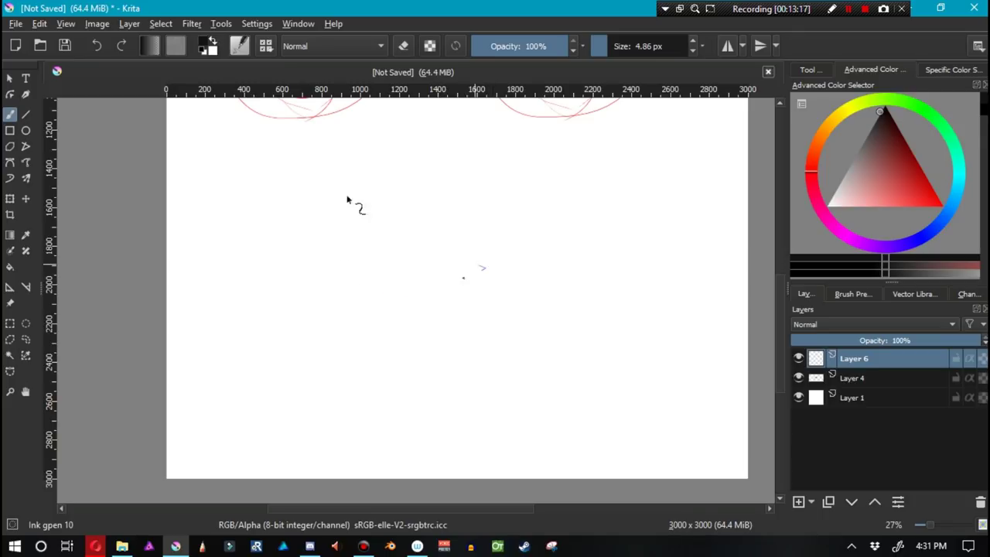
pyautogui.moveTo(484, 268)
pyautogui.mouseDown()
pyautogui.moveTo(347, 199)
pyautogui.moveTo(510, 152)
pyautogui.mouseUp()
pyautogui.hotkey('ctrl', 'z')
pyautogui.moveTo(442, 148)
pyautogui.mouseDown()
pyautogui.moveTo(373, 211)
pyautogui.moveTo(415, 313)
pyautogui.moveTo(478, 139)
pyautogui.moveTo(389, 277)
pyautogui.moveTo(344, 191)
pyautogui.moveTo(390, 206)
pyautogui.moveTo(423, 129)
pyautogui.moveTo(487, 322)
pyautogui.moveTo(421, 127)
pyautogui.moveTo(483, 364)
pyautogui.moveTo(510, 221)
pyautogui.moveTo(487, 265)
pyautogui.moveTo(540, 250)
pyautogui.moveTo(431, 246)
pyautogui.moveTo(532, 224)
pyautogui.mouseUp()
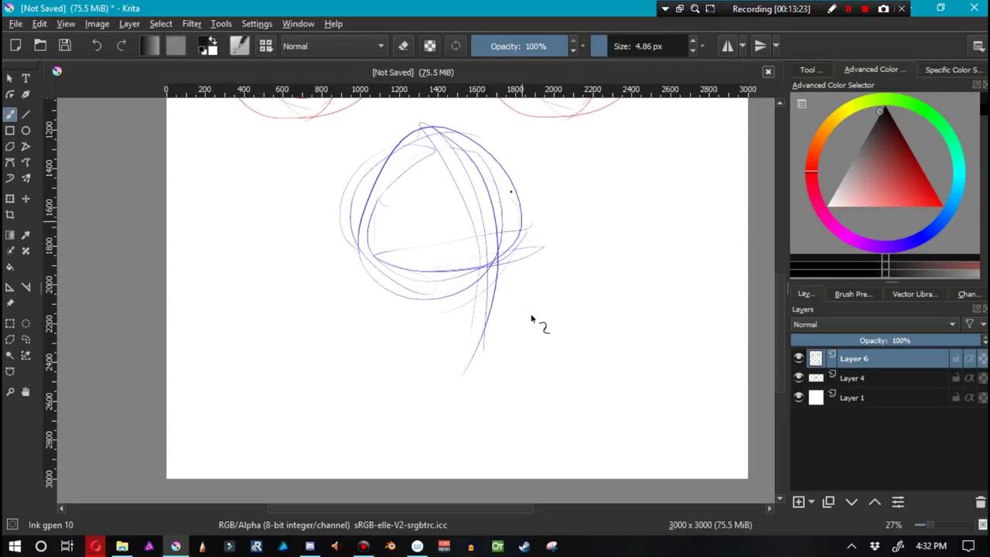
# Sketch the far side of the face curving down from the head circle, and add the chin and angular jaw.
pyautogui.moveTo(531, 316); pyautogui.dragTo(515, 193)
pyautogui.hotkey('ctrl', 'z')
pyautogui.moveTo(524, 270)
pyautogui.mouseDown()
pyautogui.moveTo(493, 360)
pyautogui.moveTo(464, 371)
pyautogui.mouseUp()
pyautogui.hotkey('ctrl', 'z')
pyautogui.hotkey('ctrl', 'z')
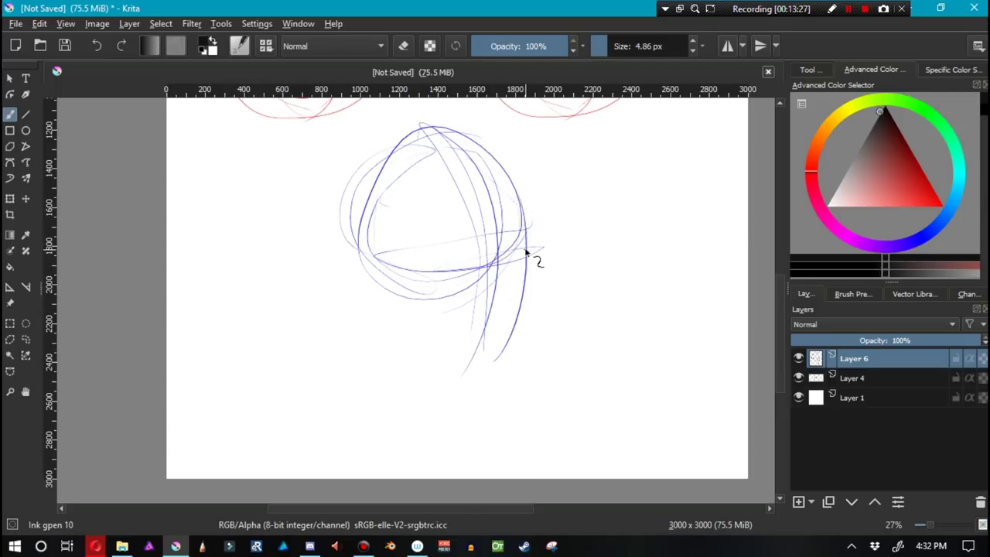
pyautogui.moveTo(526, 259)
pyautogui.mouseDown()
pyautogui.moveTo(492, 352)
pyautogui.moveTo(520, 291)
pyautogui.moveTo(482, 366)
pyautogui.moveTo(441, 363)
pyautogui.moveTo(439, 346)
pyautogui.moveTo(429, 362)
pyautogui.moveTo(374, 294)
pyautogui.moveTo(388, 313)
pyautogui.moveTo(391, 287)
pyautogui.mouseUp()
# Strengthen the head's curved brow line and its vertical centre line from the crown to the chin.
pyautogui.moveTo(534, 248); pyautogui.dragTo(360, 271)
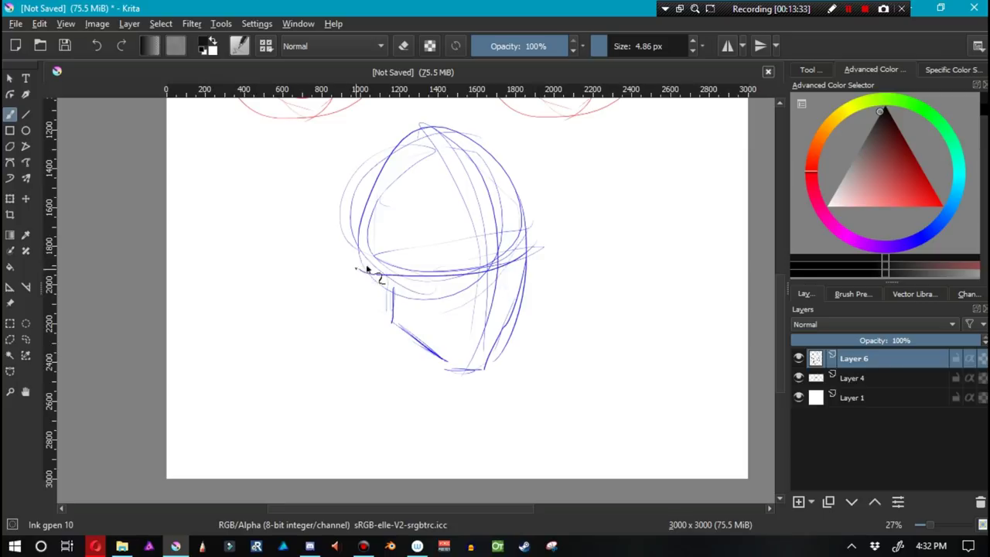
pyautogui.moveTo(442, 132)
pyautogui.mouseDown()
pyautogui.moveTo(484, 329)
pyautogui.moveTo(462, 359)
pyautogui.mouseUp()
pyautogui.moveTo(458, 367)
pyautogui.mouseDown()
pyautogui.moveTo(491, 233)
pyautogui.moveTo(444, 134)
pyautogui.mouseUp()
pyautogui.moveTo(446, 135); pyautogui.dragTo(470, 353)
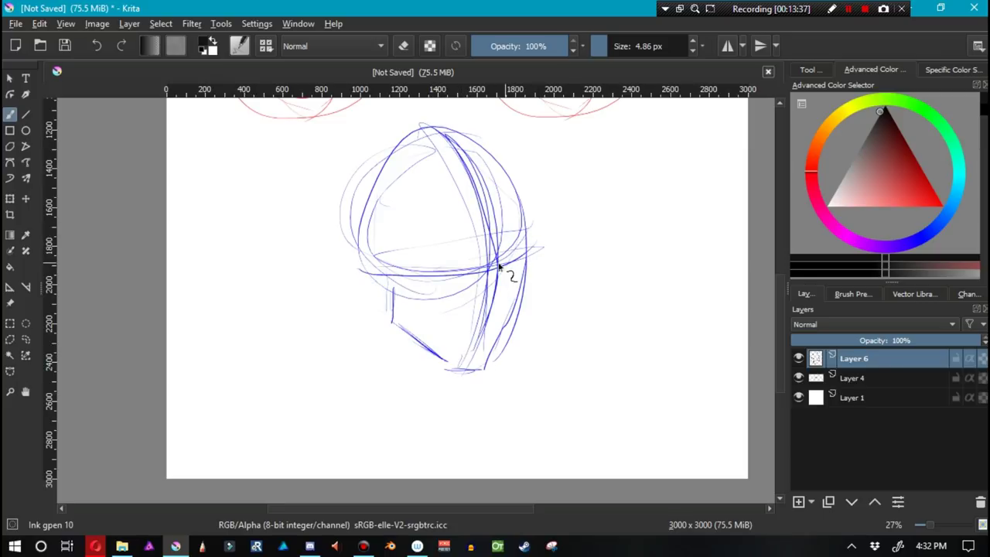
# Draw the constructed head's nose profile, short mouth line, and both eyebrows along the brow guideline.
pyautogui.moveTo(497, 267); pyautogui.dragTo(499, 310)
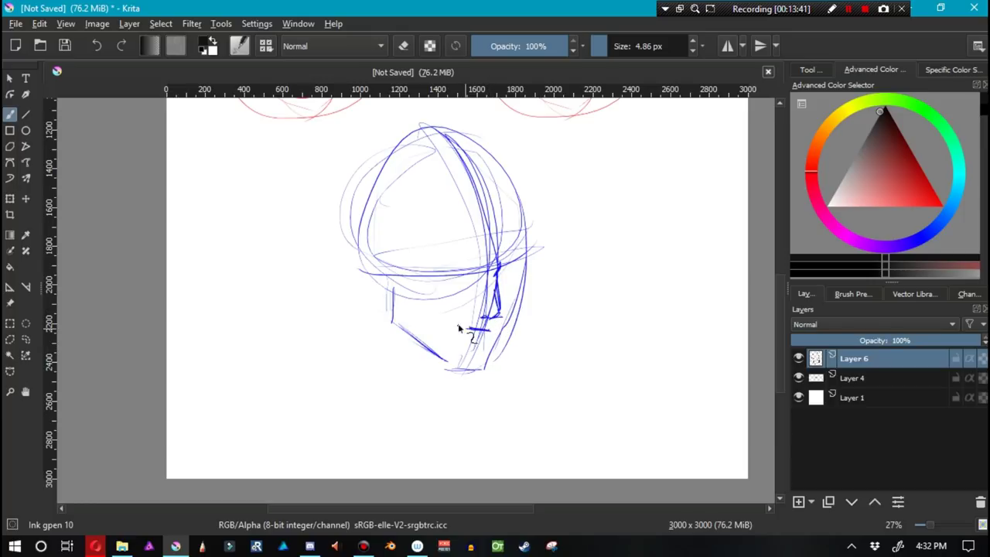
pyautogui.moveTo(489, 330)
pyautogui.mouseDown()
pyautogui.moveTo(449, 330)
pyautogui.moveTo(494, 331)
pyautogui.mouseUp()
pyautogui.hotkey('ctrl', 'z')
pyautogui.hotkey('ctrl', 'z')
pyautogui.moveTo(464, 264); pyautogui.dragTo(427, 266)
pyautogui.moveTo(515, 263); pyautogui.dragTo(518, 275)
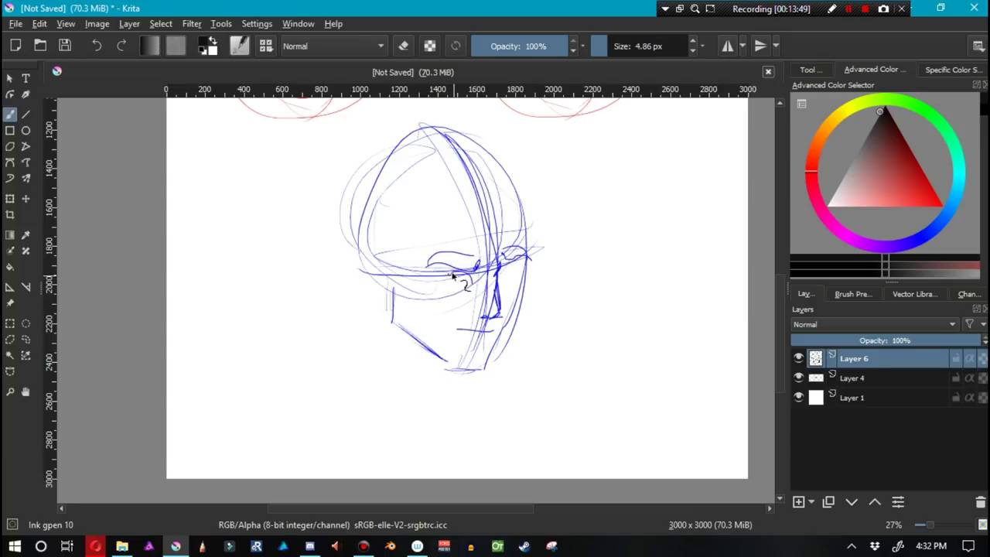
# Draw both eyes beneath the brows and a rounded ear at the near end of the brow line.
pyautogui.moveTo(469, 286)
pyautogui.mouseDown()
pyautogui.moveTo(431, 286)
pyautogui.moveTo(455, 279)
pyautogui.mouseUp()
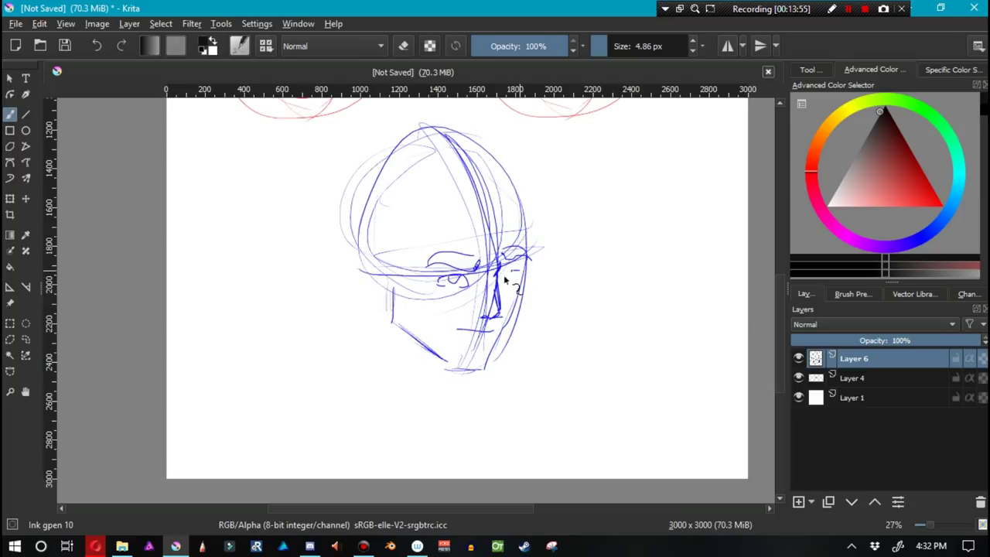
pyautogui.moveTo(503, 274)
pyautogui.mouseDown()
pyautogui.moveTo(521, 279)
pyautogui.moveTo(510, 279)
pyautogui.mouseUp()
pyautogui.moveTo(387, 289)
pyautogui.mouseDown()
pyautogui.moveTo(442, 289)
pyautogui.moveTo(447, 262)
pyautogui.moveTo(450, 291)
pyautogui.mouseUp()
pyautogui.hotkey('ctrl', 'z')
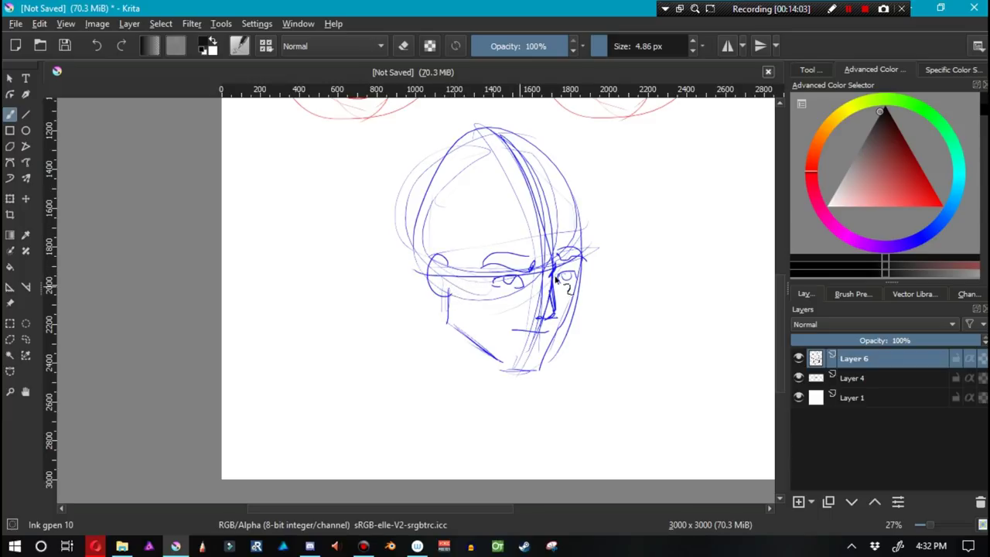
# Sketch the back of the skull and a lower crown curve, and erase the excess lines above the head.
pyautogui.moveTo(603, 305); pyautogui.dragTo(671, 371)
pyautogui.moveTo(526, 209)
pyautogui.mouseDown()
pyautogui.moveTo(478, 300)
pyautogui.moveTo(495, 353)
pyautogui.mouseUp()
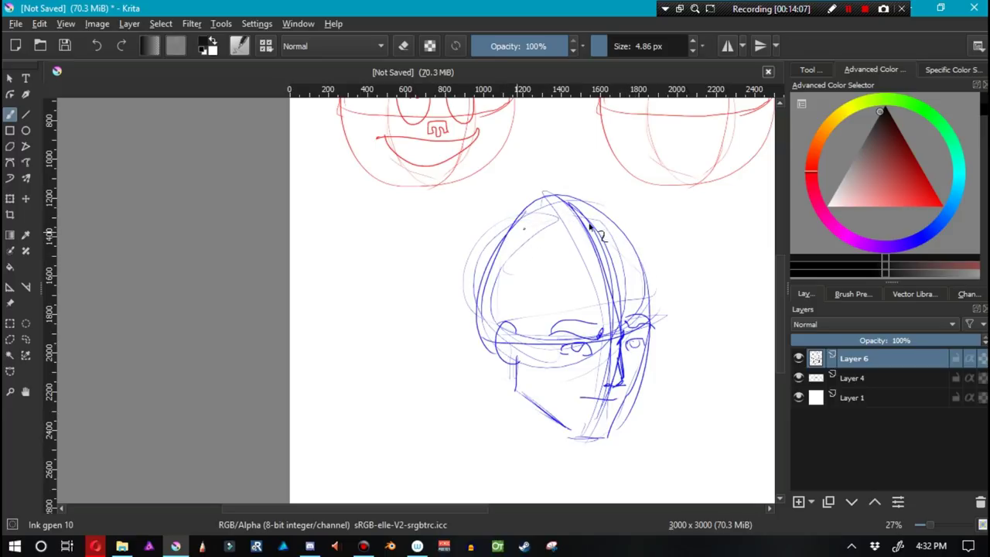
pyautogui.moveTo(626, 247)
pyautogui.mouseDown()
pyautogui.moveTo(483, 297)
pyautogui.moveTo(479, 319)
pyautogui.mouseUp()
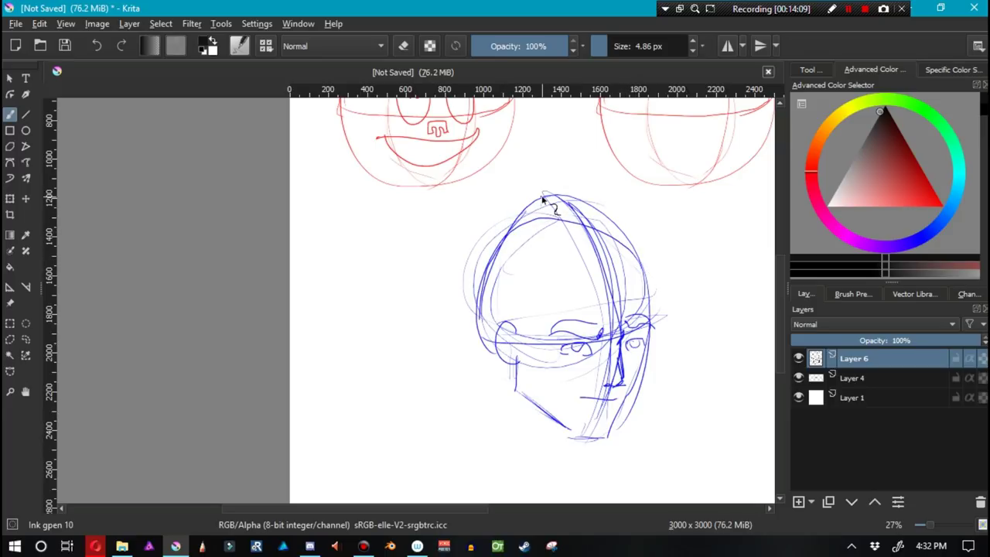
pyautogui.press('e')
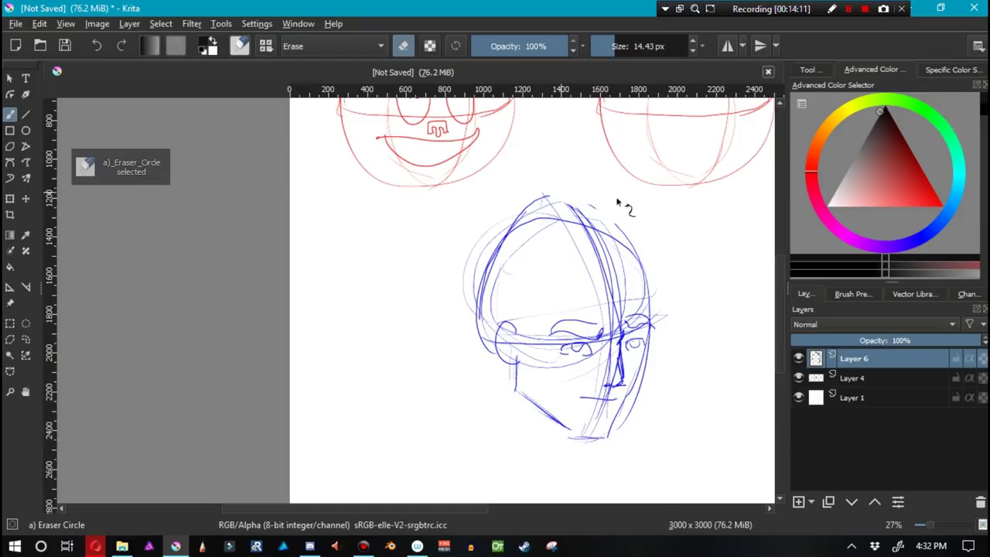
pyautogui.moveTo(562, 199)
pyautogui.mouseDown()
pyautogui.moveTo(577, 198)
pyautogui.moveTo(552, 201)
pyautogui.moveTo(639, 238)
pyautogui.mouseUp()
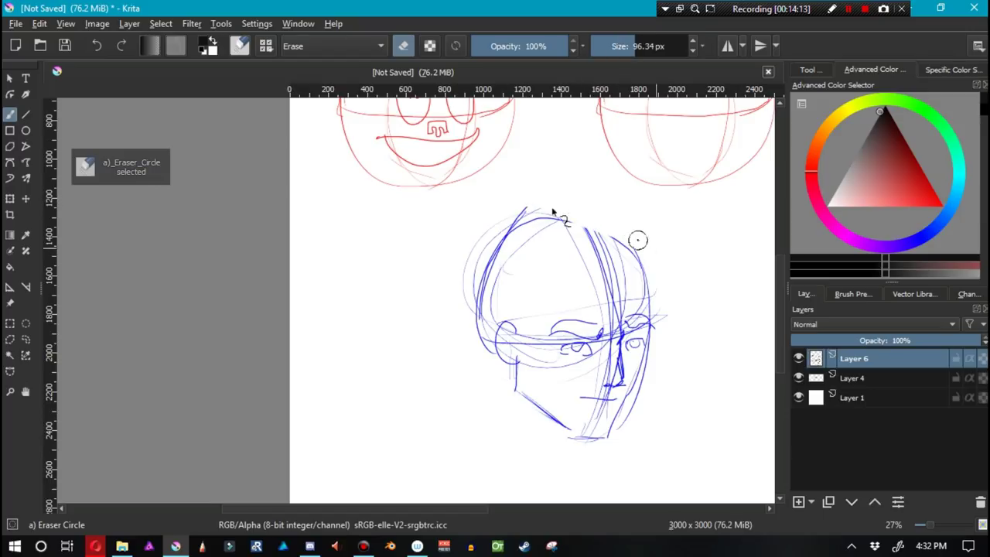
pyautogui.moveTo(498, 232)
pyautogui.mouseDown()
pyautogui.moveTo(523, 216)
pyautogui.moveTo(507, 230)
pyautogui.mouseUp()
# Redraw the crown outline with the Ink gpen 10 brush, from the forehead over to the back of the skull.
pyautogui.press('e')
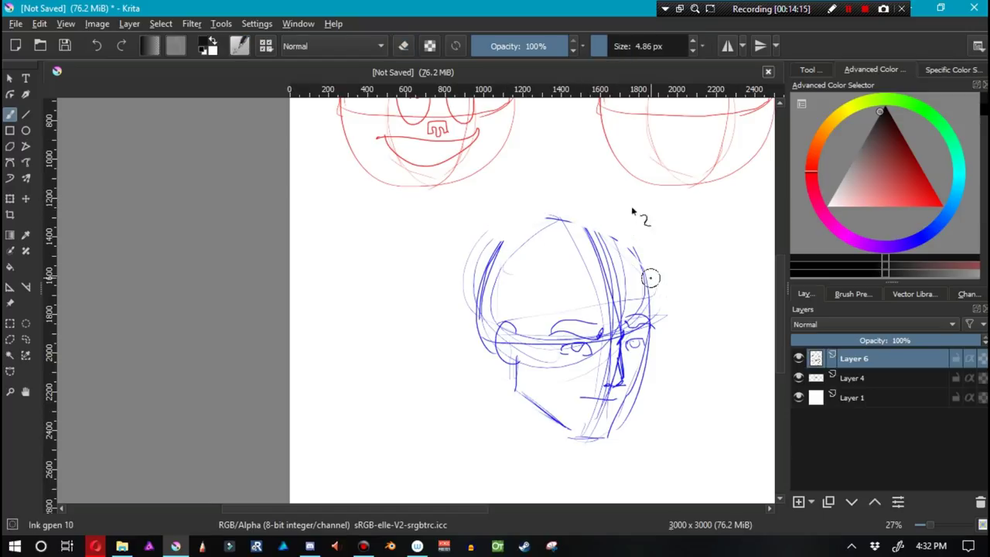
pyautogui.moveTo(621, 242); pyautogui.dragTo(649, 282)
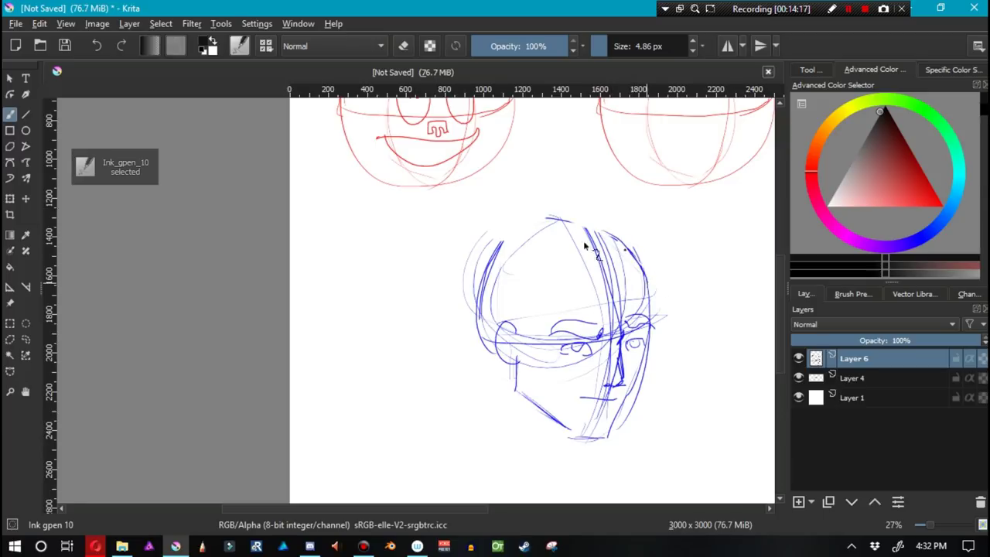
pyautogui.moveTo(582, 226)
pyautogui.mouseDown()
pyautogui.moveTo(524, 229)
pyautogui.moveTo(516, 253)
pyautogui.moveTo(478, 242)
pyautogui.moveTo(502, 245)
pyautogui.mouseUp()
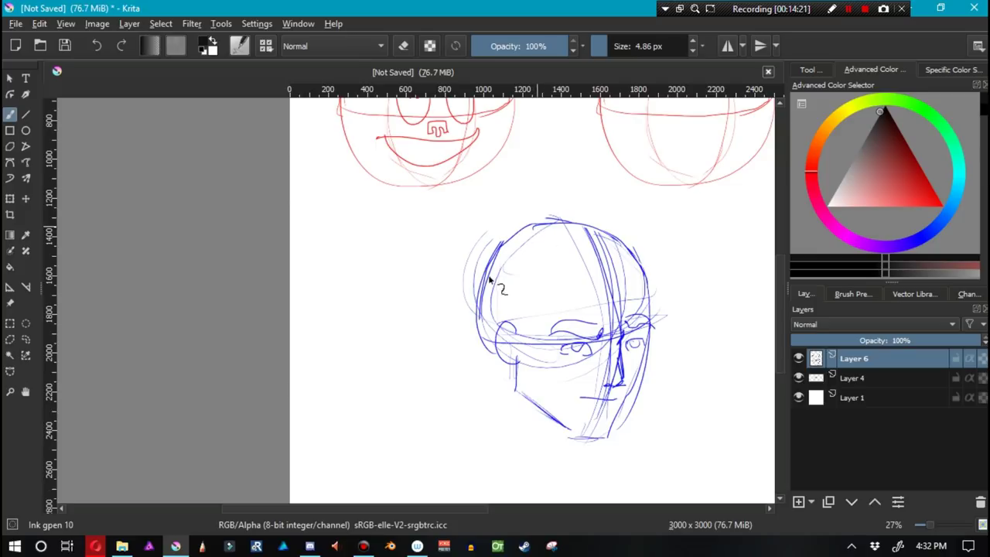
# Draw the back of the neck, close the jawline into the chin, and sketch the front neck lines beneath it.
pyautogui.moveTo(474, 380); pyautogui.dragTo(441, 224)
pyautogui.moveTo(451, 369); pyautogui.dragTo(487, 457)
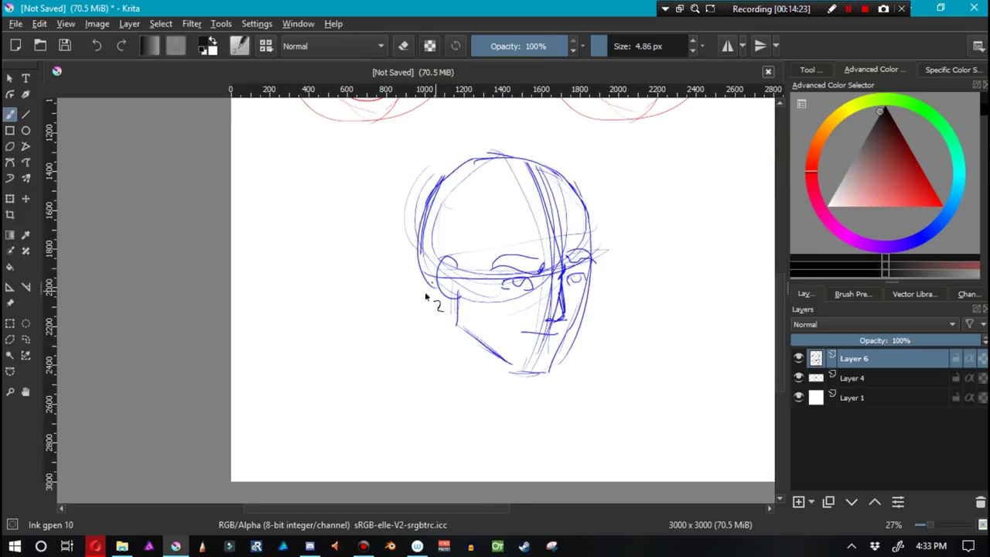
pyautogui.moveTo(424, 276); pyautogui.dragTo(431, 318)
pyautogui.moveTo(435, 300)
pyautogui.mouseDown()
pyautogui.moveTo(433, 377)
pyautogui.moveTo(420, 368)
pyautogui.mouseUp()
pyautogui.hotkey('ctrl', 'z')
pyautogui.hotkey('ctrl', 'z')
pyautogui.moveTo(426, 282); pyautogui.dragTo(400, 366)
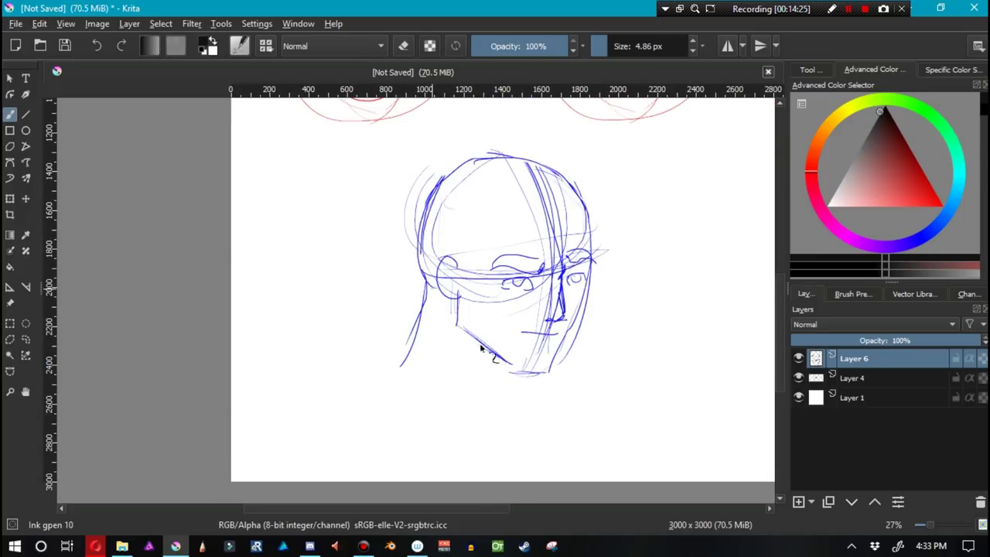
pyautogui.moveTo(512, 374)
pyautogui.mouseDown()
pyautogui.moveTo(501, 377)
pyautogui.moveTo(522, 372)
pyautogui.mouseUp()
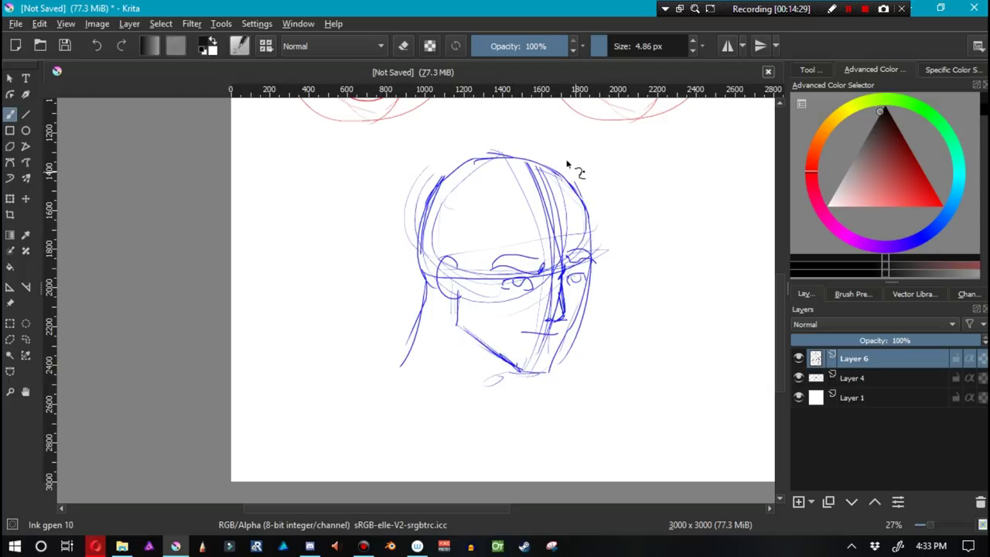
pyautogui.moveTo(526, 374)
pyautogui.mouseDown()
pyautogui.moveTo(531, 397)
pyautogui.moveTo(592, 399)
pyautogui.mouseUp()
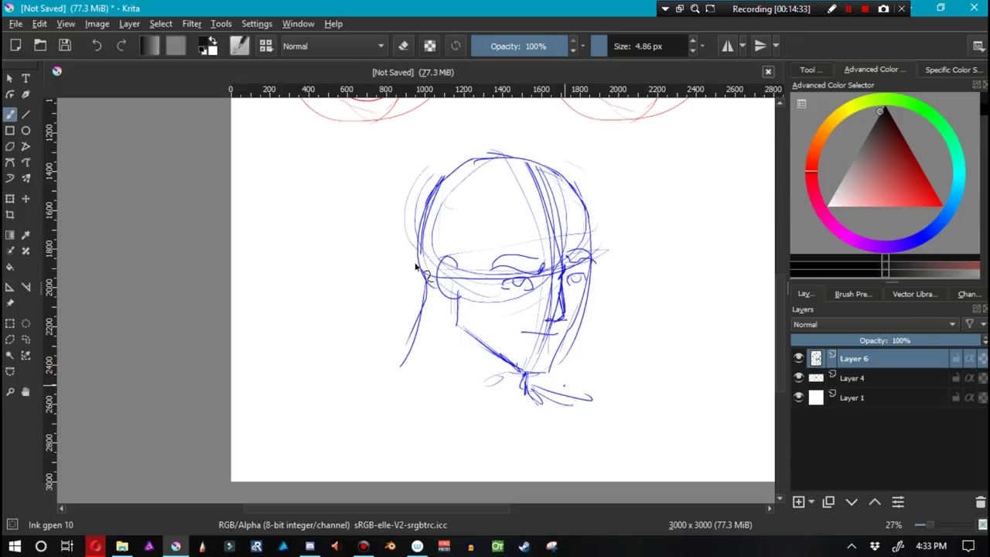
# Sketch the sloping shoulder lines behind the neck and the collarbones with the notch between them.
pyautogui.moveTo(360, 365)
pyautogui.mouseDown()
pyautogui.moveTo(408, 340)
pyautogui.moveTo(325, 403)
pyautogui.mouseUp()
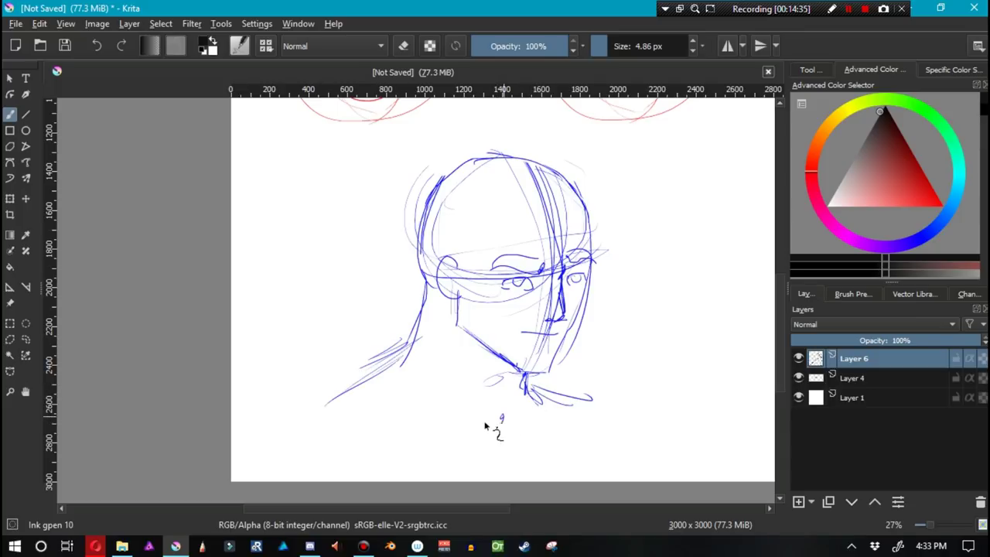
pyautogui.moveTo(481, 422)
pyautogui.mouseDown()
pyautogui.moveTo(508, 410)
pyautogui.moveTo(613, 413)
pyautogui.mouseUp()
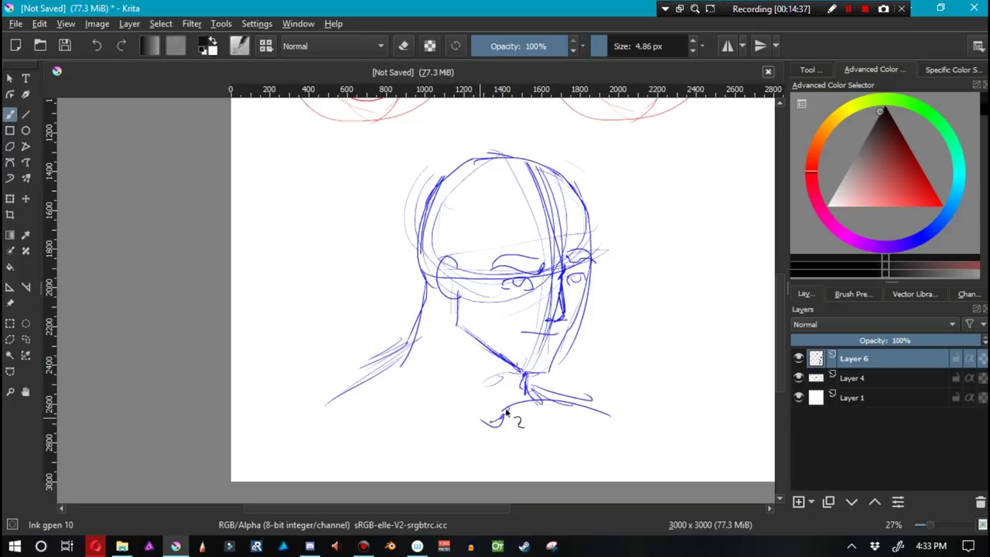
pyautogui.hotkey('ctrl', 'z')
pyautogui.moveTo(502, 416); pyautogui.dragTo(620, 407)
pyautogui.moveTo(484, 417); pyautogui.dragTo(286, 440)
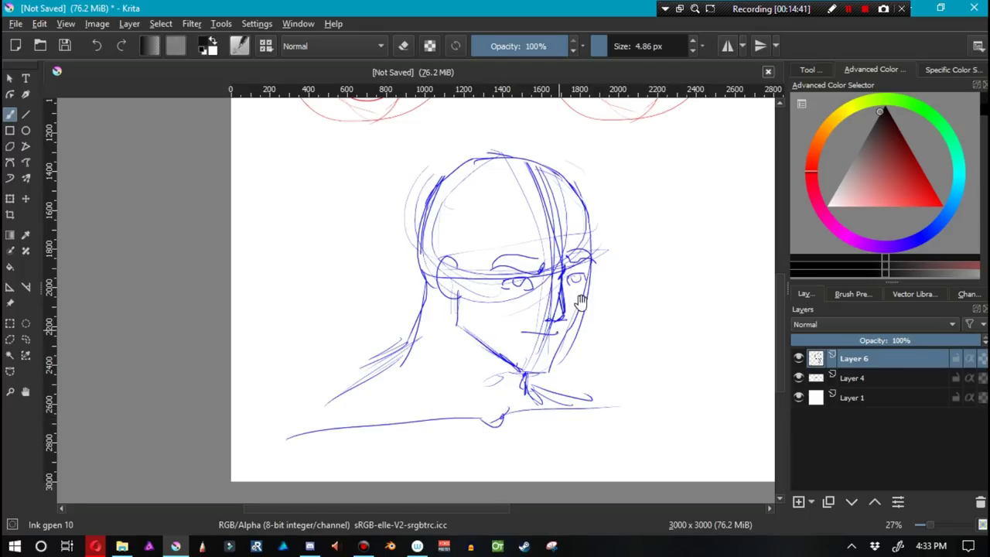
# Draw bold vertical and horizontal contour curves over the constructed head, extending them past its outline.
pyautogui.moveTo(581, 302); pyautogui.dragTo(453, 452)
pyautogui.moveTo(440, 327); pyautogui.dragTo(477, 227)
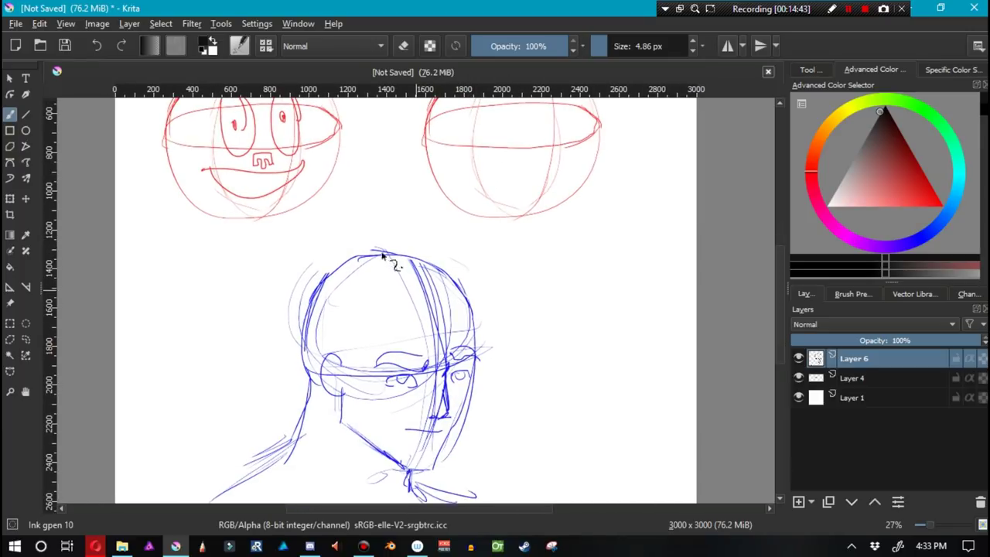
pyautogui.moveTo(383, 255)
pyautogui.mouseDown()
pyautogui.moveTo(452, 443)
pyautogui.moveTo(426, 326)
pyautogui.moveTo(430, 448)
pyautogui.mouseUp()
pyautogui.hotkey('ctrl', 'z')
pyautogui.moveTo(377, 224)
pyautogui.mouseDown()
pyautogui.moveTo(424, 316)
pyautogui.moveTo(431, 397)
pyautogui.moveTo(411, 481)
pyautogui.moveTo(441, 407)
pyautogui.moveTo(425, 433)
pyautogui.moveTo(435, 461)
pyautogui.moveTo(444, 371)
pyautogui.moveTo(269, 352)
pyautogui.mouseUp()
pyautogui.moveTo(389, 376)
pyautogui.mouseDown()
pyautogui.moveTo(273, 353)
pyautogui.moveTo(409, 372)
pyautogui.moveTo(290, 357)
pyautogui.moveTo(469, 356)
pyautogui.moveTo(261, 352)
pyautogui.mouseUp()
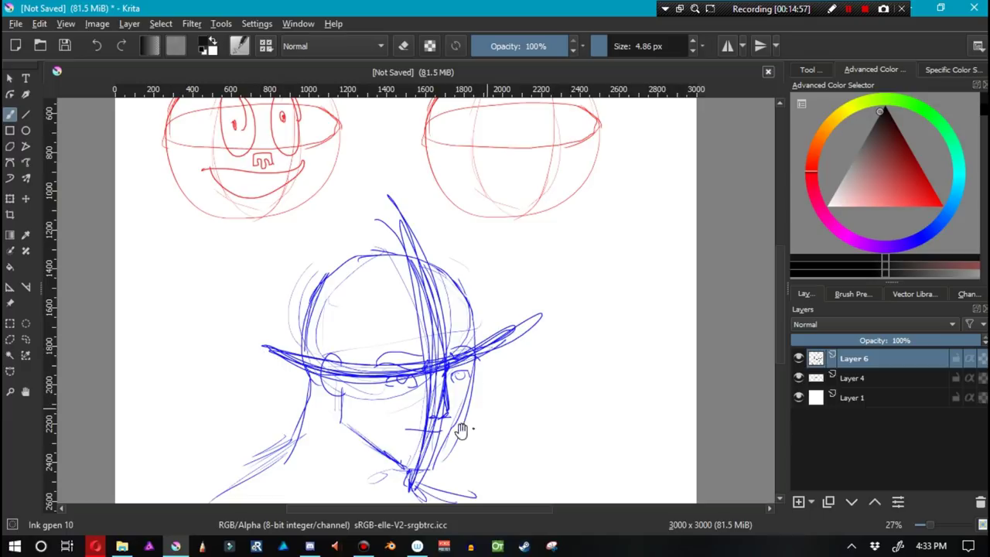
# Try drawing vertical and horizontal contour curves across the plain red sphere, and undo both strokes.
pyautogui.moveTo(466, 440); pyautogui.dragTo(520, 235)
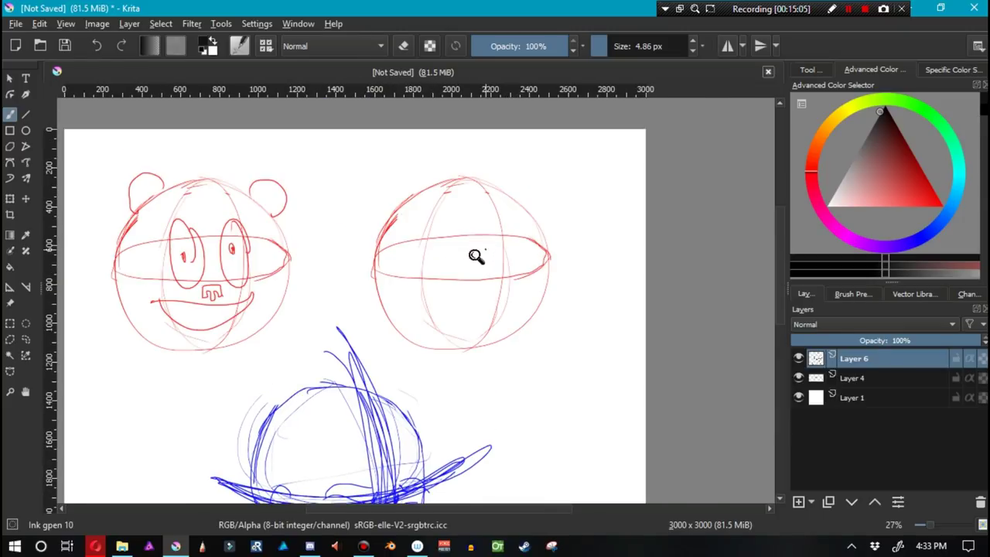
pyautogui.moveTo(475, 257); pyautogui.dragTo(485, 212)
pyautogui.moveTo(466, 129)
pyautogui.mouseDown()
pyautogui.moveTo(521, 337)
pyautogui.moveTo(479, 398)
pyautogui.mouseUp()
pyautogui.moveTo(587, 249); pyautogui.dragTo(297, 294)
pyautogui.hotkey('ctrl', 'z')
pyautogui.hotkey('ctrl', 'z')
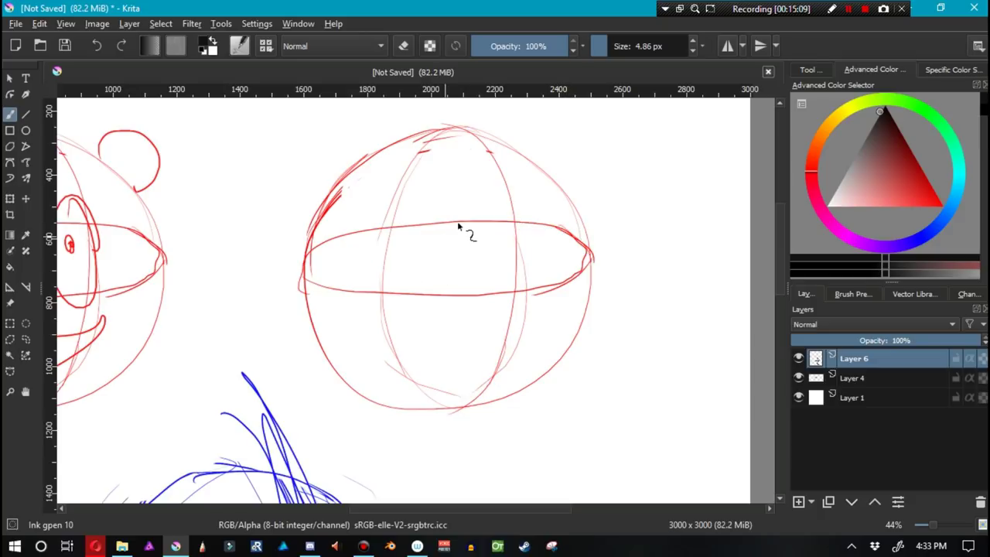
# Draw a small blocky nose on the plain sphere's vertical contour, with two tall oval eyes and small pupils around it.
pyautogui.moveTo(501, 245)
pyautogui.mouseDown()
pyautogui.moveTo(520, 243)
pyautogui.moveTo(496, 247)
pyautogui.mouseUp()
pyautogui.hotkey('ctrl', 'z')
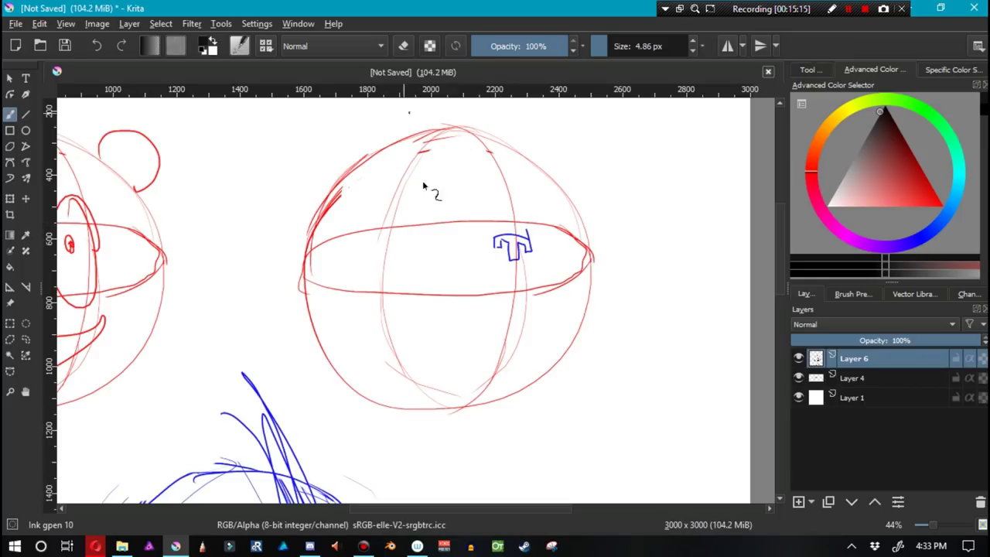
pyautogui.moveTo(479, 199); pyautogui.dragTo(473, 163)
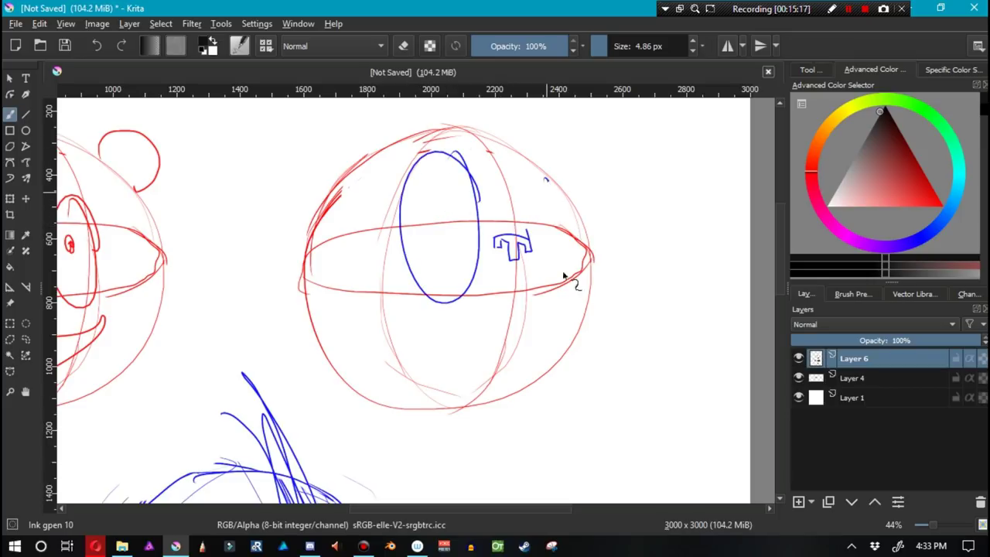
pyautogui.moveTo(546, 180)
pyautogui.mouseDown()
pyautogui.moveTo(550, 227)
pyautogui.moveTo(550, 180)
pyautogui.moveTo(526, 204)
pyautogui.moveTo(548, 212)
pyautogui.moveTo(543, 227)
pyautogui.moveTo(522, 175)
pyautogui.moveTo(542, 263)
pyautogui.mouseUp()
pyautogui.hotkey('ctrl', 'z')
pyautogui.hotkey('ctrl', 'z')
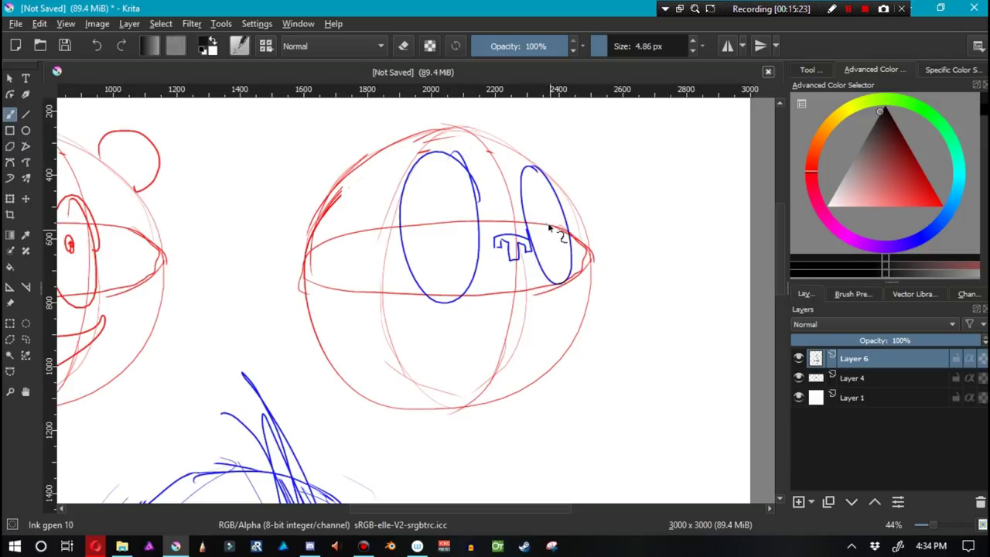
pyautogui.moveTo(546, 190); pyautogui.dragTo(545, 192)
pyautogui.moveTo(455, 177); pyautogui.dragTo(455, 180)
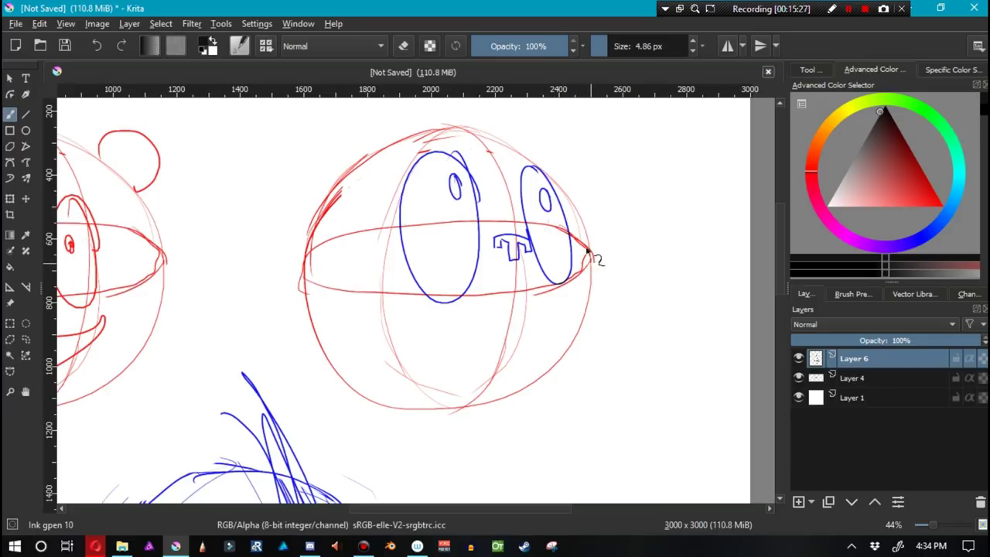
# Try tracing the sphere's horizontal contour and sketching a loose oval beside the sphere, and undo the strokes.
pyautogui.moveTo(296, 277)
pyautogui.mouseDown()
pyautogui.moveTo(420, 228)
pyautogui.moveTo(687, 269)
pyautogui.mouseUp()
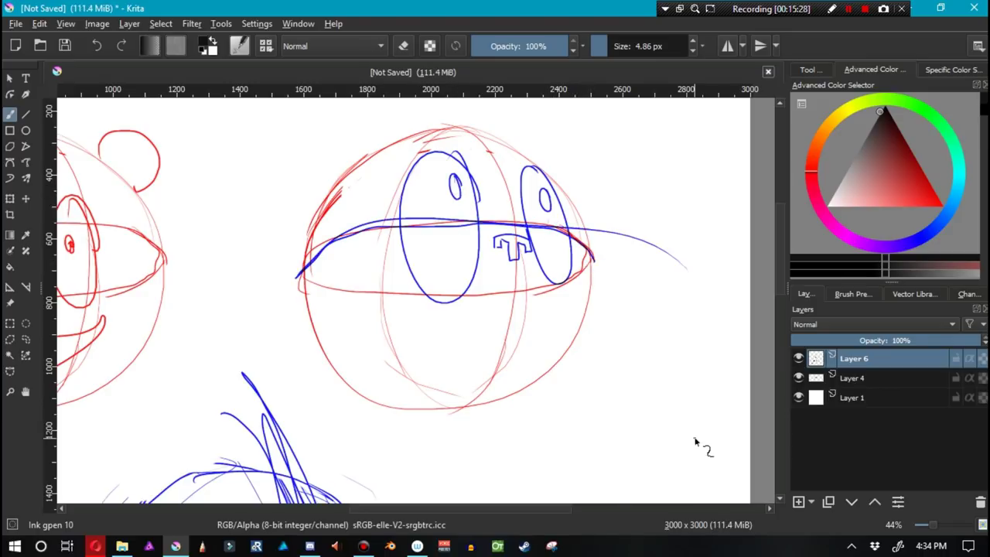
pyautogui.hotkey('ctrl', 'z')
pyautogui.moveTo(712, 425); pyautogui.dragTo(512, 443)
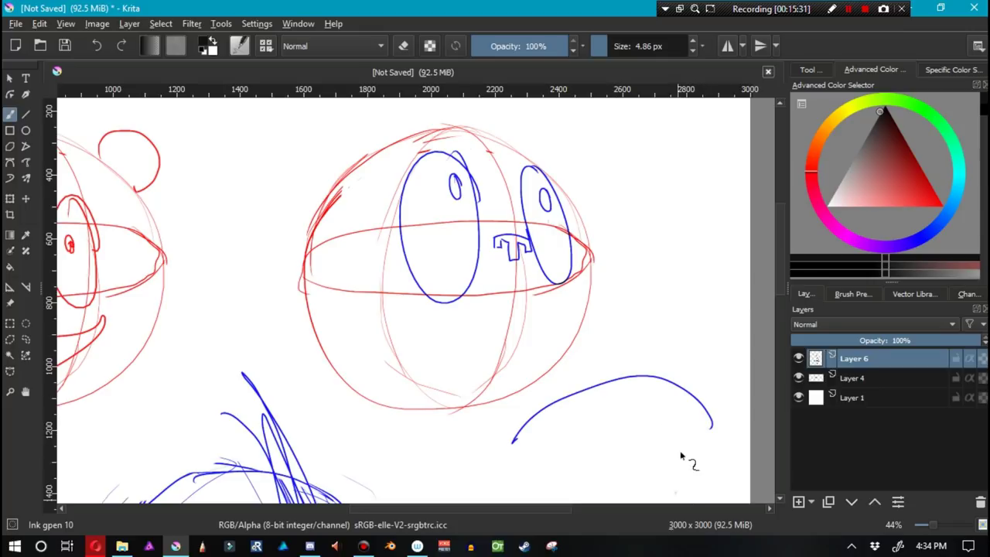
pyautogui.moveTo(706, 443); pyautogui.dragTo(497, 448)
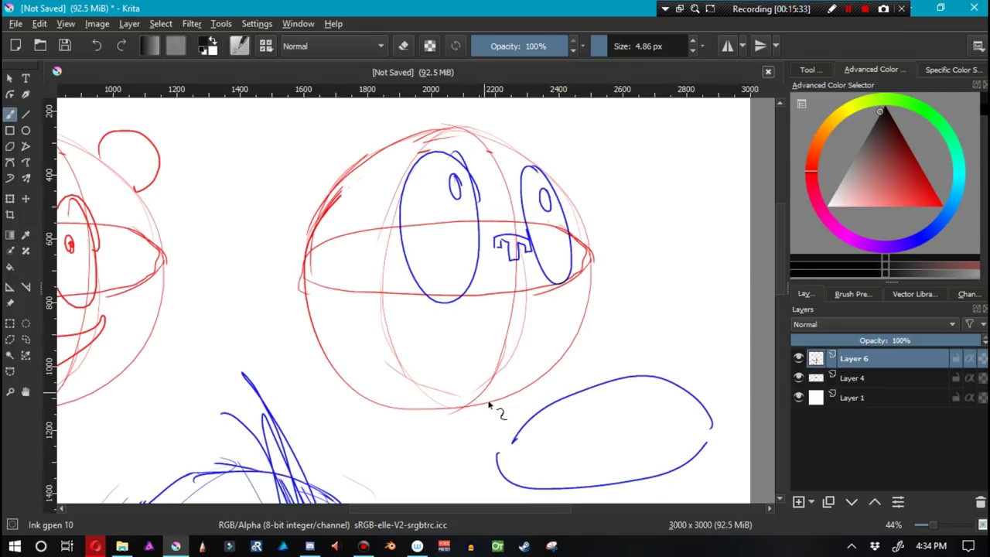
pyautogui.hotkey('ctrl', 'z')
pyautogui.hotkey('ctrl', 'z')
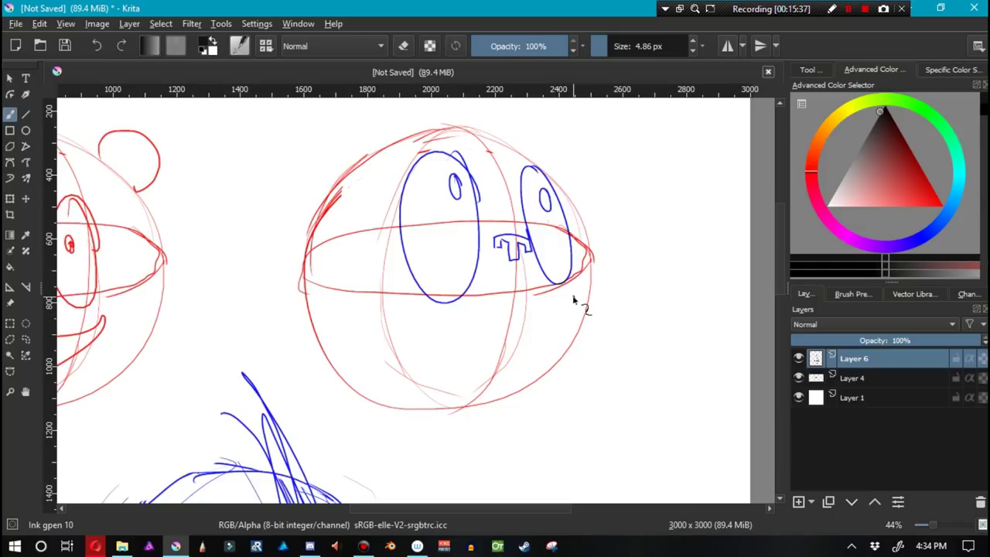
# Draw the upper curve of the mouth just below the eyes, following the sphere's lower contour.
pyautogui.moveTo(576, 294); pyautogui.dragTo(398, 313)
pyautogui.hotkey('ctrl', 'z')
pyautogui.moveTo(565, 298); pyautogui.dragTo(376, 324)
pyautogui.hotkey('ctrl', 'z')
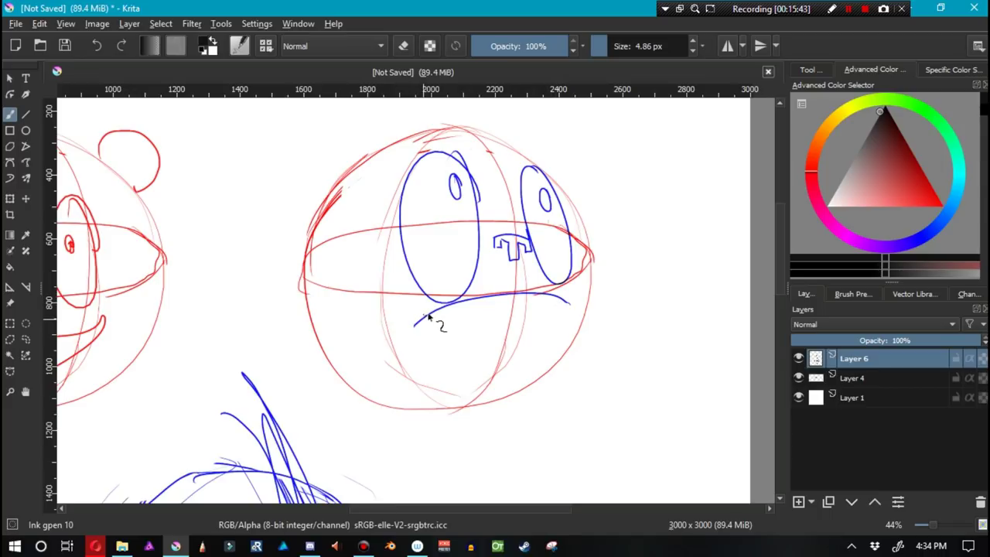
# Try several continuations of the mouth from the near end of its upper curve, and undo them.
pyautogui.moveTo(431, 311); pyautogui.dragTo(365, 313)
pyautogui.hotkey('ctrl', 'z')
pyautogui.moveTo(436, 310); pyautogui.dragTo(376, 298)
pyautogui.hotkey('ctrl', 'z')
pyautogui.moveTo(435, 310)
pyautogui.mouseDown()
pyautogui.moveTo(375, 296)
pyautogui.moveTo(384, 327)
pyautogui.moveTo(475, 383)
pyautogui.mouseUp()
pyautogui.hotkey('ctrl', 'z')
pyautogui.hotkey('ctrl', 'z')
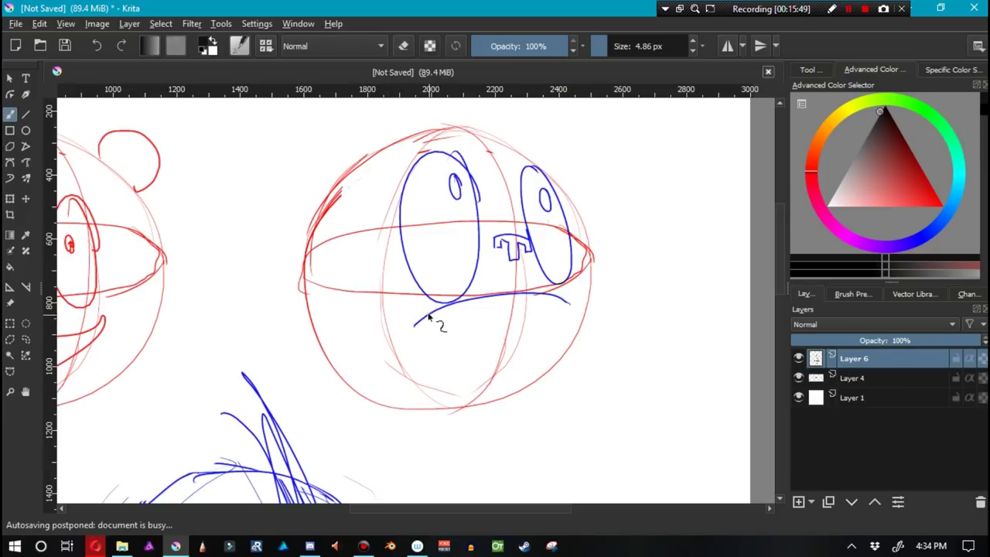
# Extend the mouth line toward the near side of the sphere, and draw its far corner and inner lip line.
pyautogui.moveTo(368, 309); pyautogui.dragTo(421, 317)
pyautogui.hotkey('ctrl', 'z')
pyautogui.moveTo(568, 309)
pyautogui.mouseDown()
pyautogui.moveTo(565, 323)
pyautogui.moveTo(538, 327)
pyautogui.mouseUp()
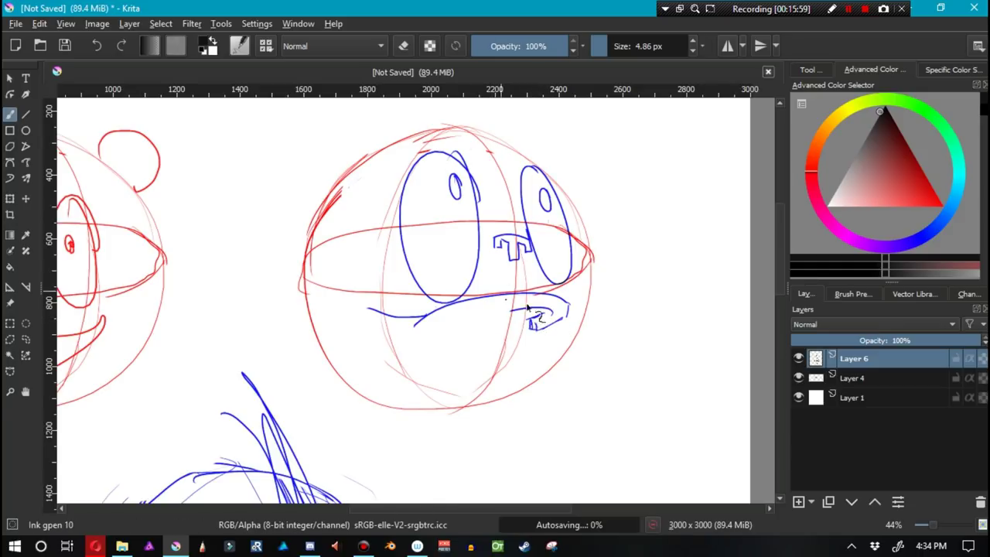
pyautogui.moveTo(510, 314)
pyautogui.mouseDown()
pyautogui.moveTo(546, 312)
pyautogui.moveTo(454, 318)
pyautogui.mouseUp()
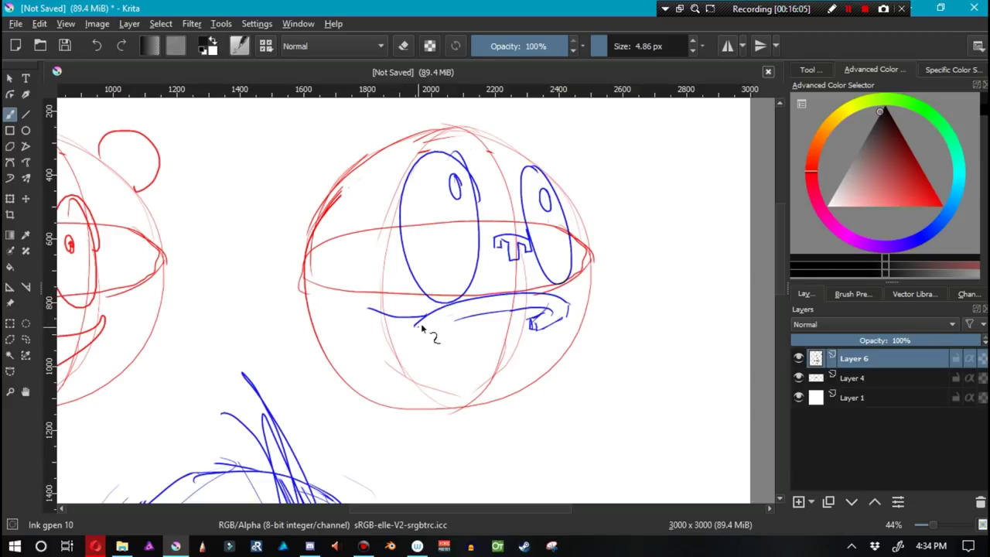
# Erase the overlapping line ends at the near side of the mouth, and return to the Ink gpen 10 brush.
pyautogui.press('e')
pyautogui.moveTo(422, 328)
pyautogui.mouseDown()
pyautogui.moveTo(494, 313)
pyautogui.moveTo(420, 324)
pyautogui.moveTo(375, 314)
pyautogui.mouseUp()
pyautogui.press('e')
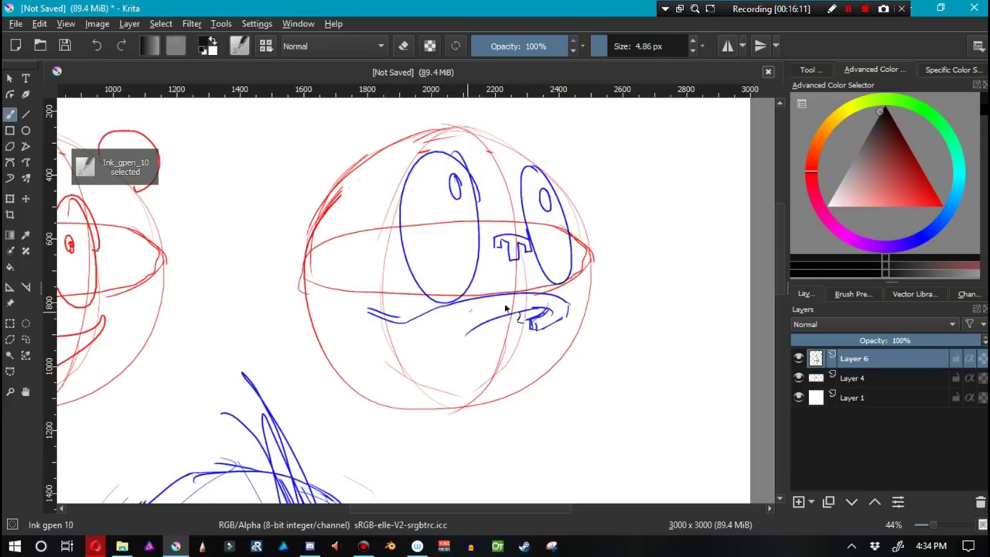
# Draw the inner upper lip line across the mouth, and the lower mouth curve sweeping from the left corner around to the right side.
pyautogui.moveTo(394, 342); pyautogui.dragTo(545, 308)
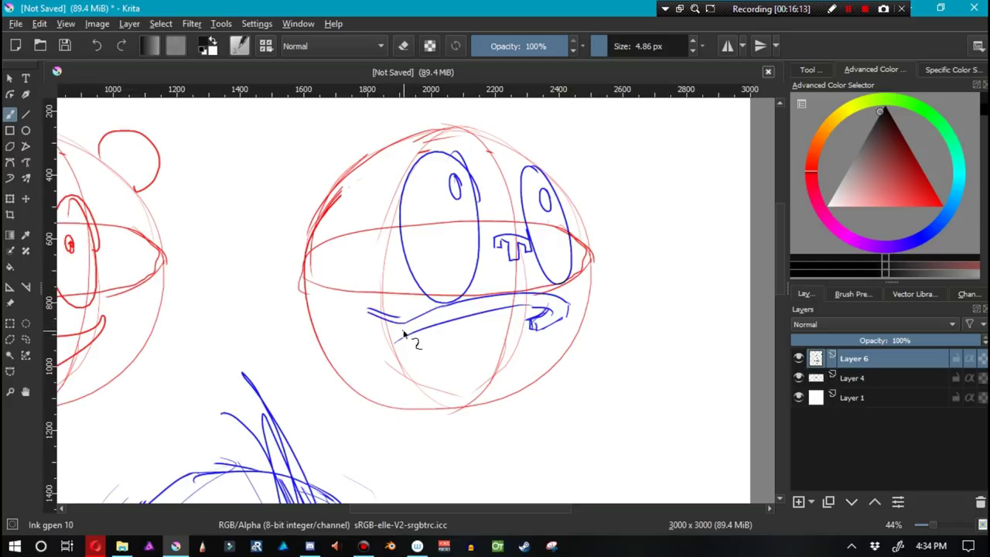
pyautogui.moveTo(374, 314); pyautogui.dragTo(445, 372)
pyautogui.hotkey('ctrl', 'z')
pyautogui.moveTo(373, 313); pyautogui.dragTo(542, 355)
pyautogui.hotkey('ctrl', 'z')
pyautogui.moveTo(370, 315); pyautogui.dragTo(584, 360)
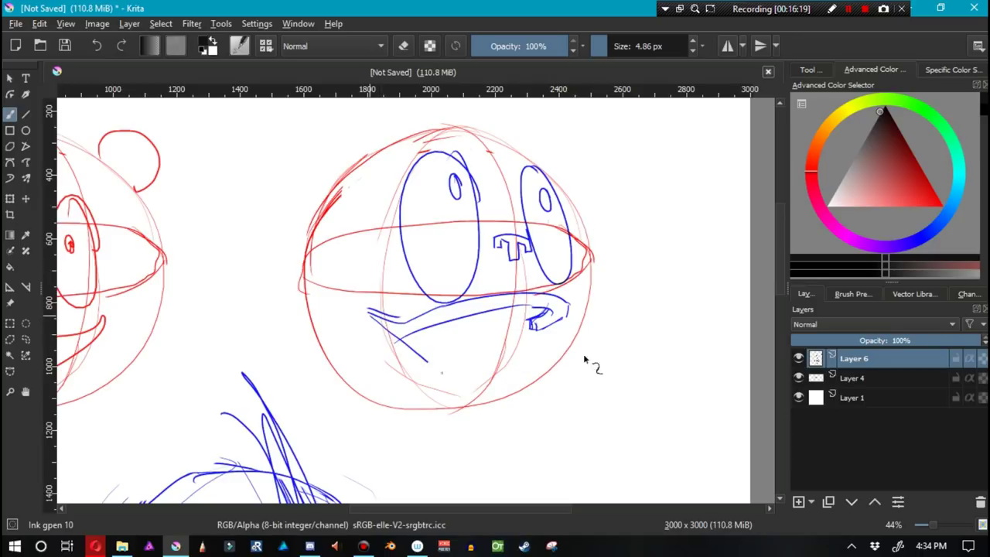
pyautogui.hotkey('ctrl', 'z')
pyautogui.moveTo(373, 319)
pyautogui.mouseDown()
pyautogui.moveTo(553, 328)
pyautogui.moveTo(479, 384)
pyautogui.mouseUp()
pyautogui.hotkey('ctrl', 'z')
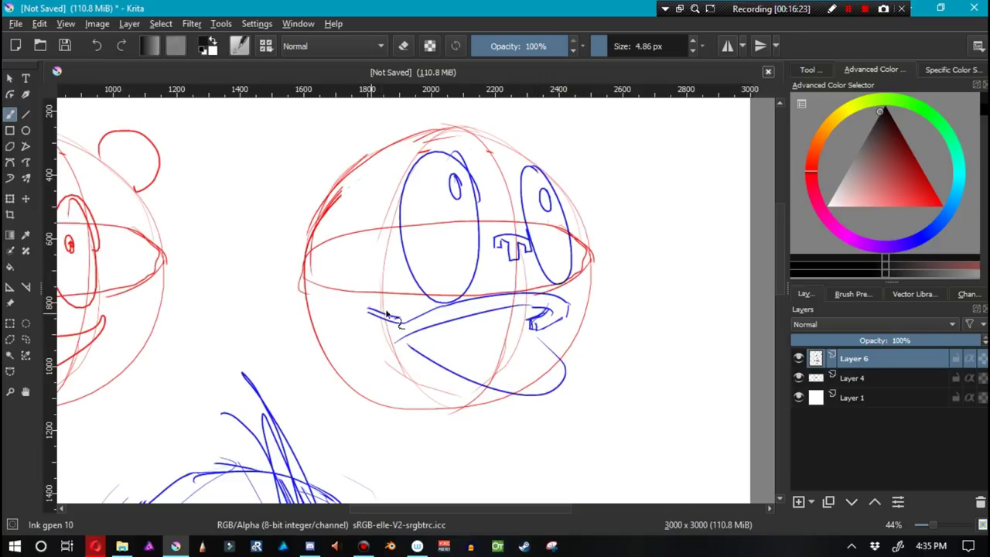
pyautogui.moveTo(370, 311); pyautogui.dragTo(459, 375)
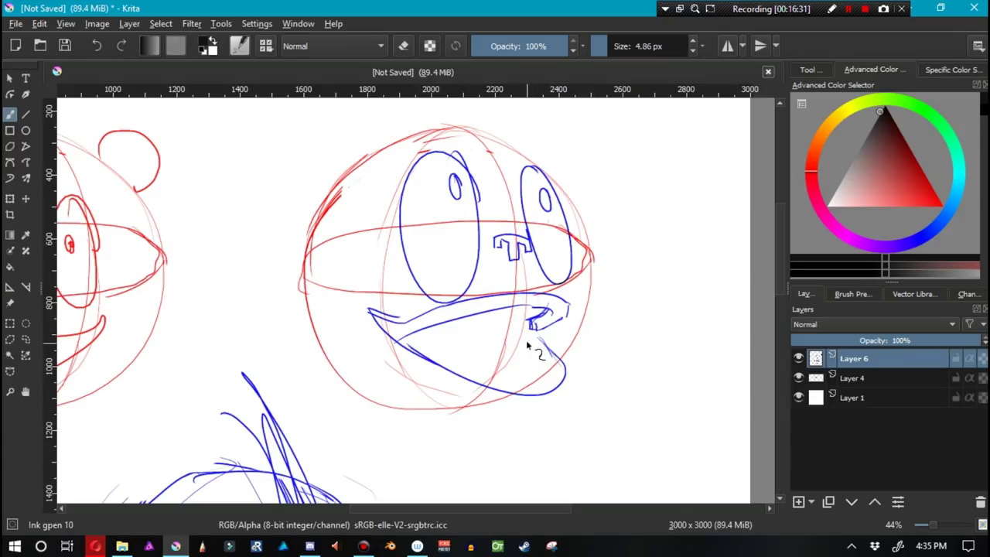
pyautogui.moveTo(525, 349); pyautogui.dragTo(537, 339)
pyautogui.moveTo(543, 345)
pyautogui.mouseDown()
pyautogui.moveTo(560, 378)
pyautogui.moveTo(552, 357)
pyautogui.mouseUp()
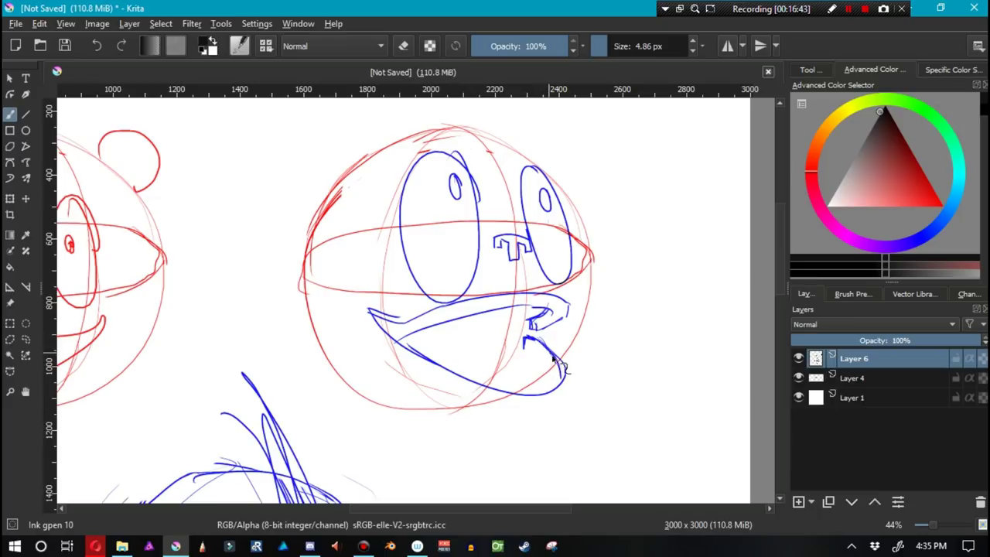
pyautogui.hotkey('ctrl', 'z')
pyautogui.hotkey('ctrl', 'z')
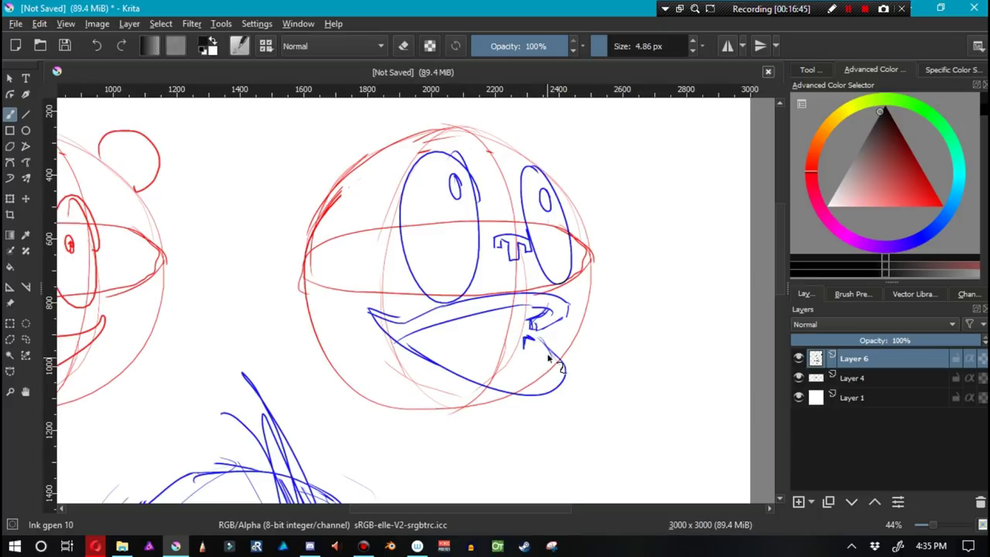
# Erase the right part of the lower mouth curve, and return to the Ink gpen 10 brush.
pyautogui.press('e')
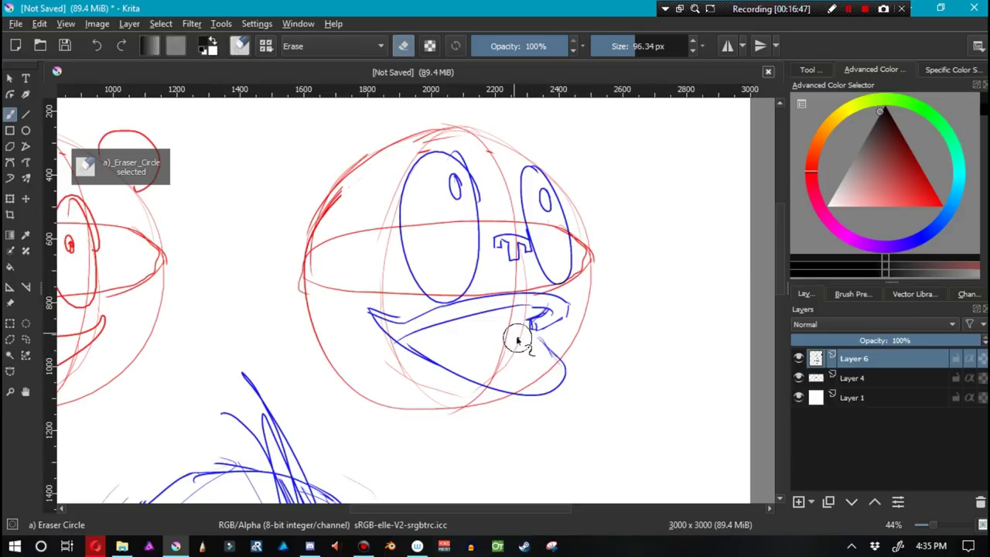
pyautogui.moveTo(546, 398); pyautogui.dragTo(490, 404)
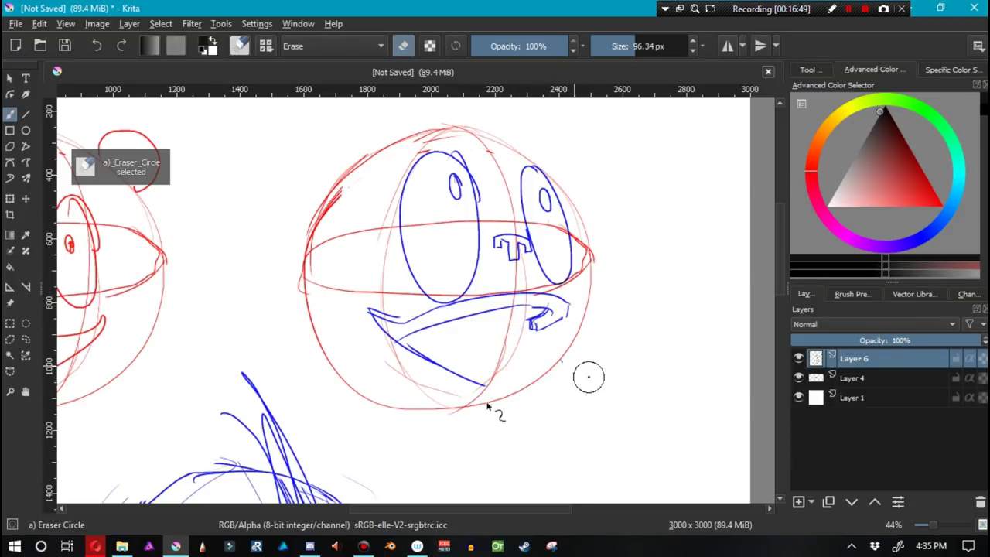
pyautogui.press('e')
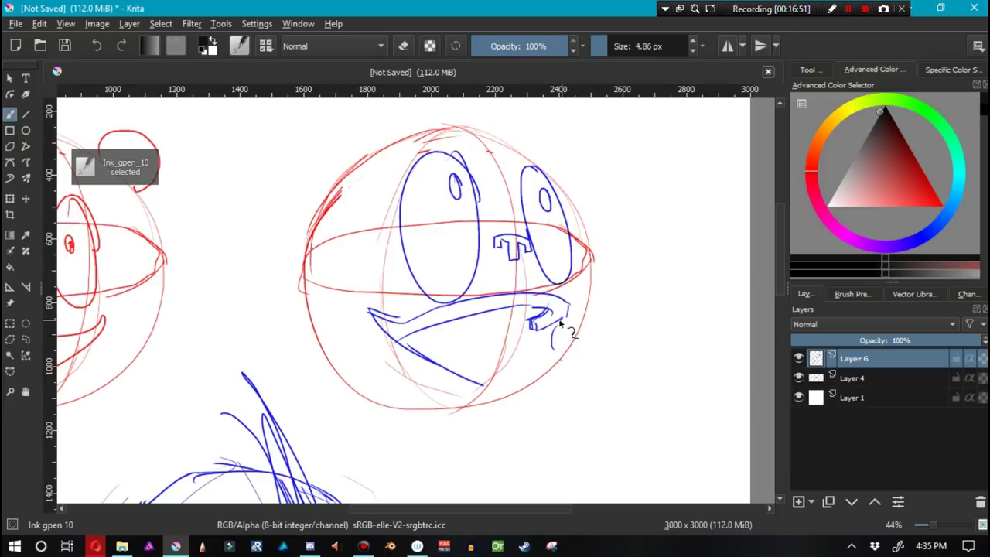
# Redraw the right side of the open mouth down into its bottom curve, and add an outer lip line beneath it.
pyautogui.hotkey('ctrl', 'z')
pyautogui.moveTo(556, 321)
pyautogui.mouseDown()
pyautogui.moveTo(555, 350)
pyautogui.moveTo(521, 394)
pyautogui.mouseUp()
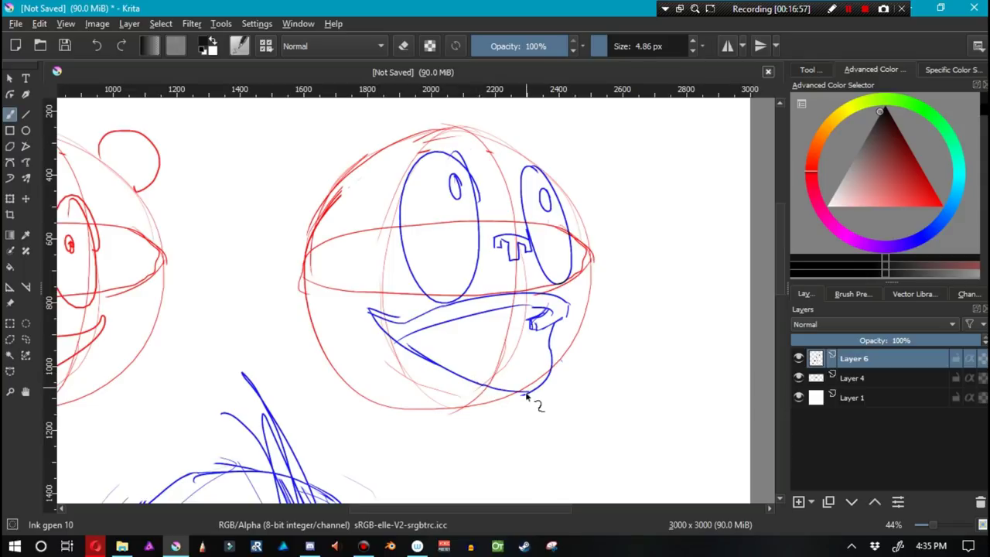
pyautogui.moveTo(536, 396); pyautogui.dragTo(452, 388)
pyautogui.moveTo(560, 355)
pyautogui.mouseDown()
pyautogui.moveTo(554, 380)
pyautogui.moveTo(476, 399)
pyautogui.mouseUp()
pyautogui.hotkey('ctrl', 'z')
pyautogui.hotkey('ctrl', 'z')
pyautogui.moveTo(557, 375); pyautogui.dragTo(468, 393)
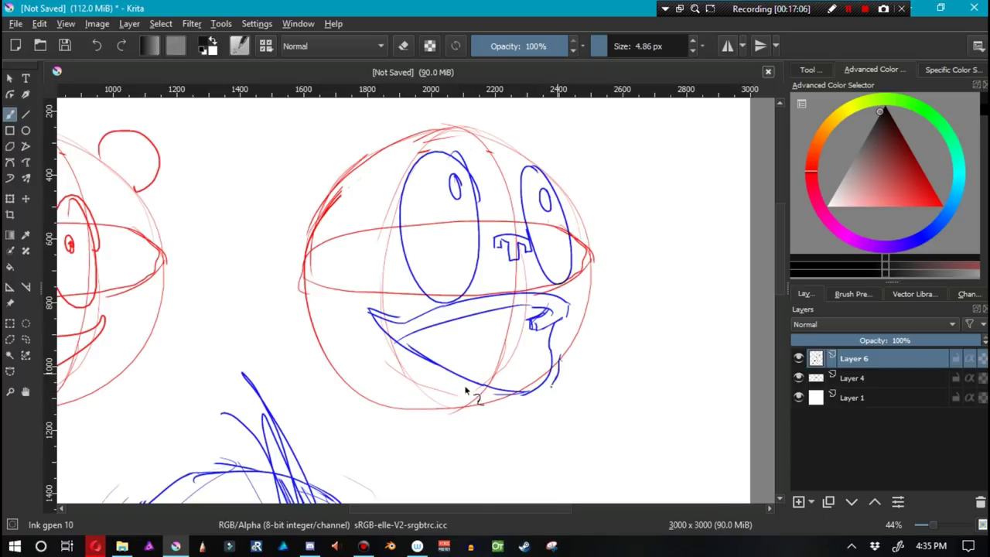
# Erase a section of the outer lower lip line with the Eraser Circle brush reduced to 20 px, and return to the Ink gpen 10 brush.
pyautogui.press('/')
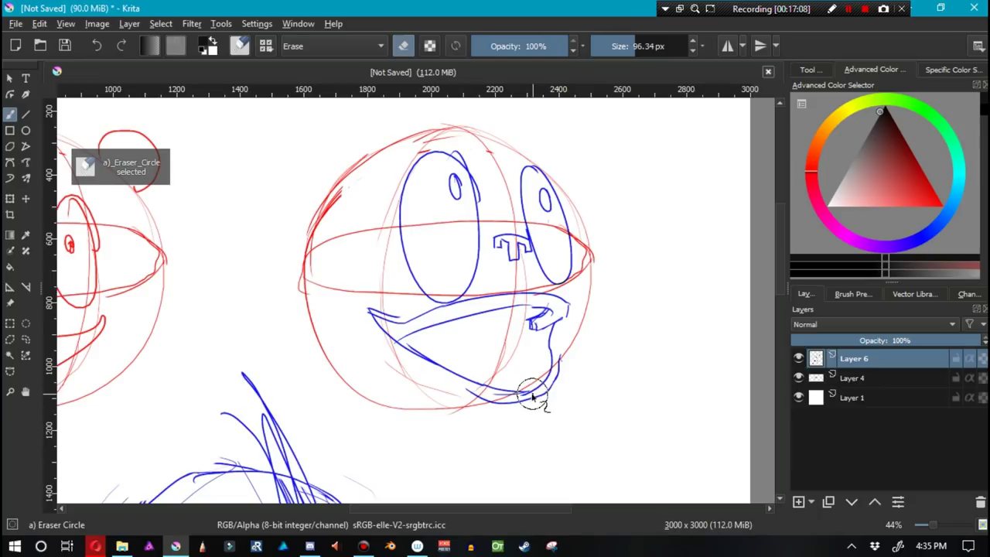
pyautogui.press('[')
pyautogui.press('[')
pyautogui.press('[')
pyautogui.press('[')
pyautogui.press('[')
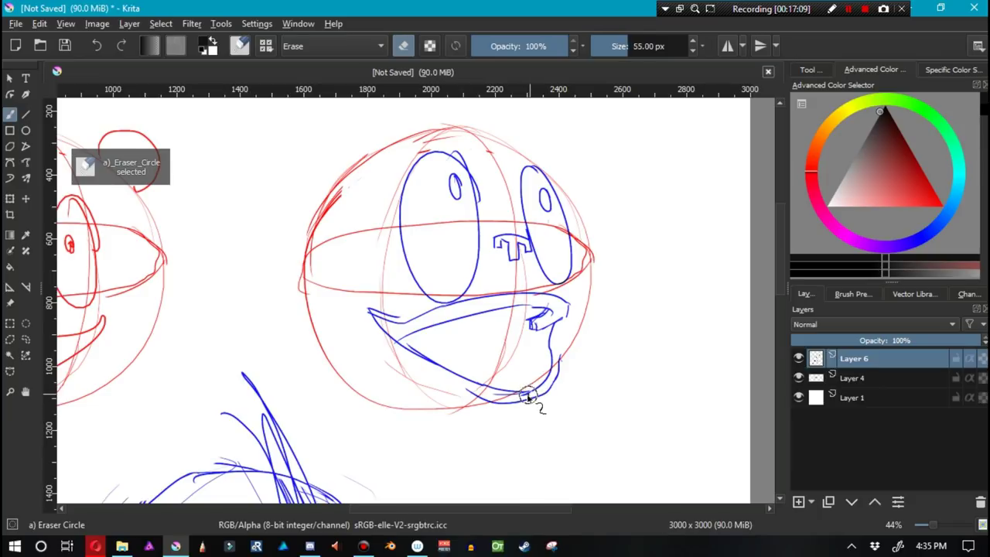
pyautogui.press('[')
pyautogui.press('[')
pyautogui.press('[')
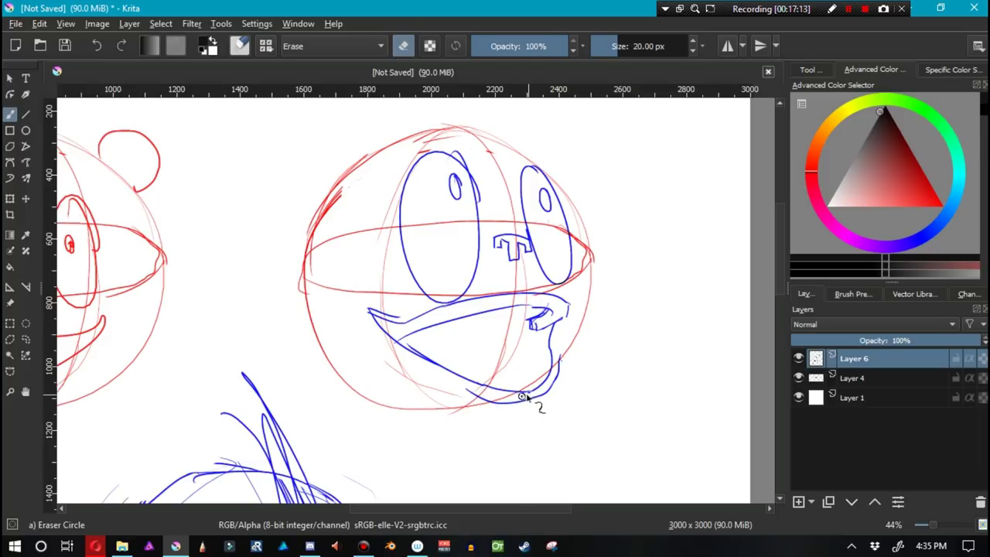
pyautogui.moveTo(540, 389)
pyautogui.mouseDown()
pyautogui.moveTo(552, 400)
pyautogui.moveTo(495, 404)
pyautogui.mouseUp()
pyautogui.press('/')
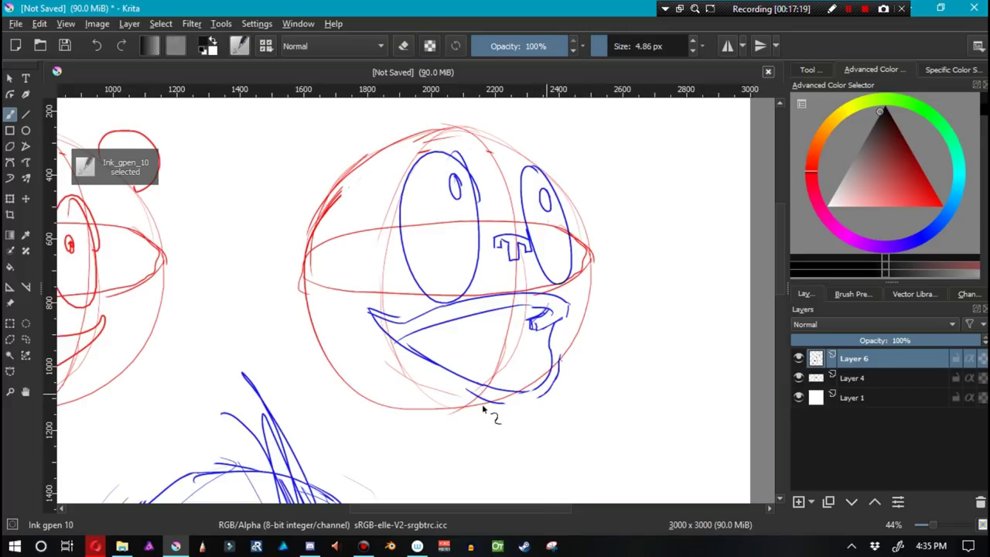
# Close the outer lip line beneath the mouth, and sketch a jaw line from it up along the sphere's left edge.
pyautogui.moveTo(529, 400)
pyautogui.mouseDown()
pyautogui.moveTo(557, 376)
pyautogui.moveTo(553, 386)
pyautogui.moveTo(540, 398)
pyautogui.moveTo(559, 359)
pyautogui.mouseUp()
pyautogui.moveTo(475, 398); pyautogui.dragTo(439, 379)
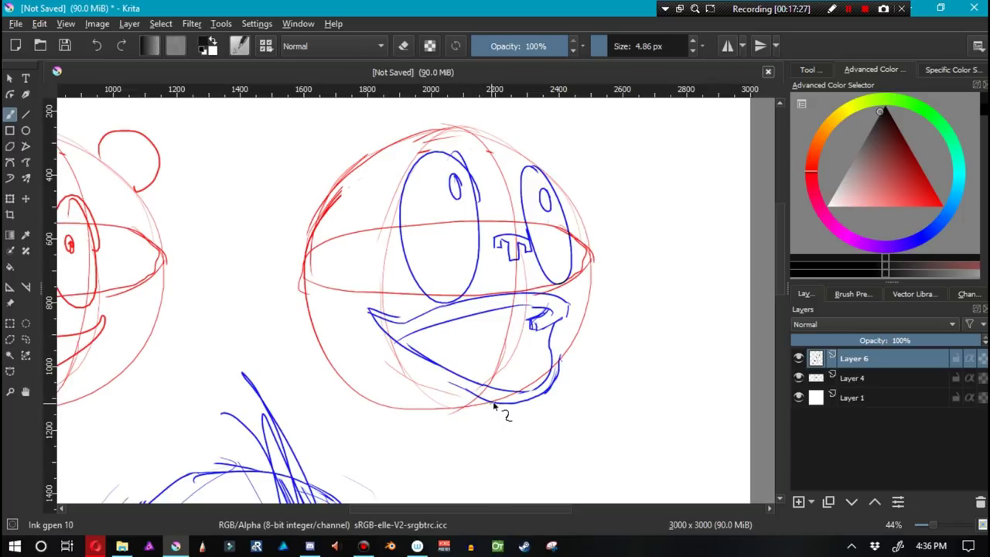
pyautogui.moveTo(360, 375)
pyautogui.mouseDown()
pyautogui.moveTo(468, 408)
pyautogui.moveTo(360, 373)
pyautogui.mouseUp()
pyautogui.hotkey('ctrl', 'z')
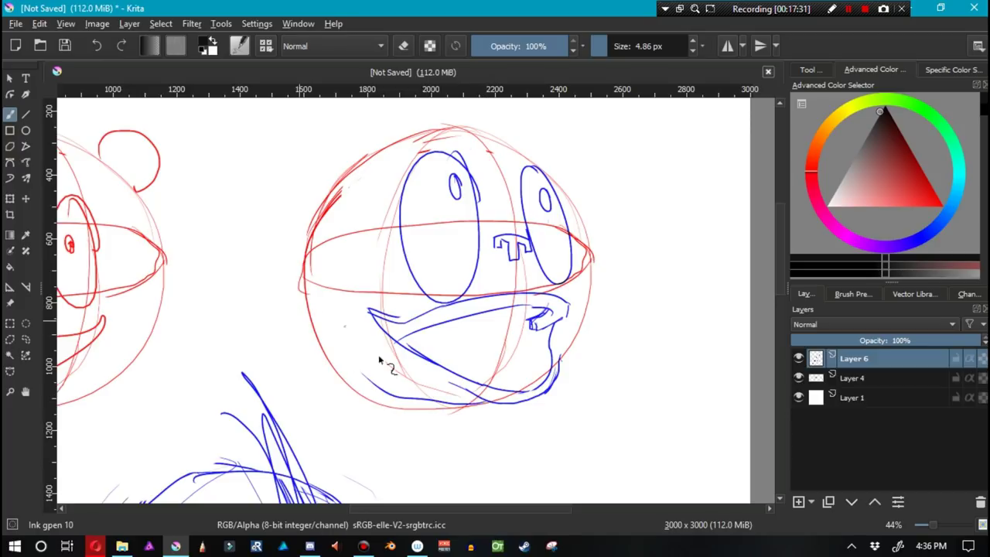
pyautogui.hotkey('ctrl', 'z')
pyautogui.moveTo(429, 400)
pyautogui.mouseDown()
pyautogui.moveTo(301, 297)
pyautogui.moveTo(312, 312)
pyautogui.moveTo(303, 292)
pyautogui.moveTo(381, 369)
pyautogui.moveTo(301, 293)
pyautogui.moveTo(303, 265)
pyautogui.moveTo(305, 288)
pyautogui.moveTo(382, 379)
pyautogui.mouseUp()
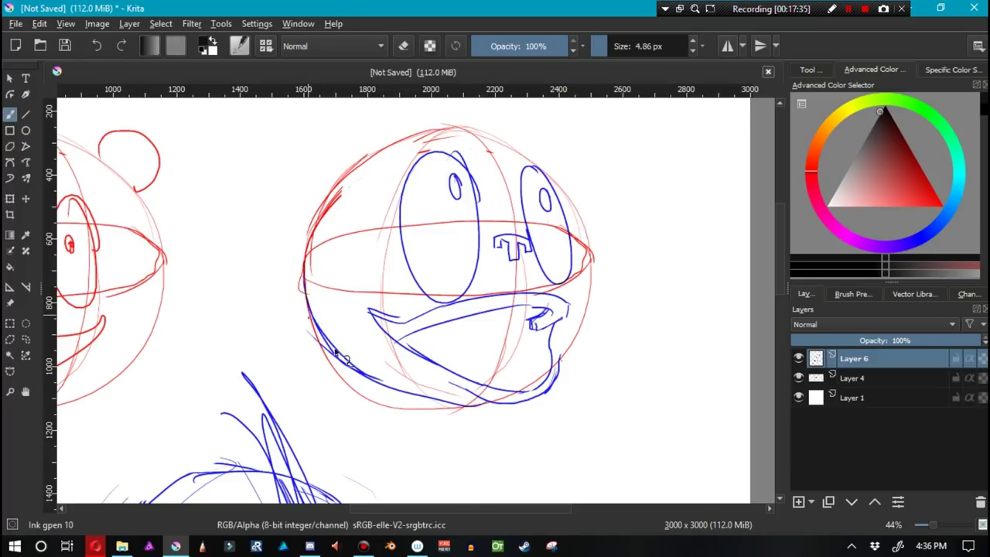
pyautogui.moveTo(336, 354)
pyautogui.mouseDown()
pyautogui.moveTo(442, 390)
pyautogui.moveTo(454, 381)
pyautogui.moveTo(449, 405)
pyautogui.moveTo(491, 403)
pyautogui.moveTo(410, 392)
pyautogui.moveTo(515, 386)
pyautogui.mouseUp()
pyautogui.hotkey('ctrl', 'z')
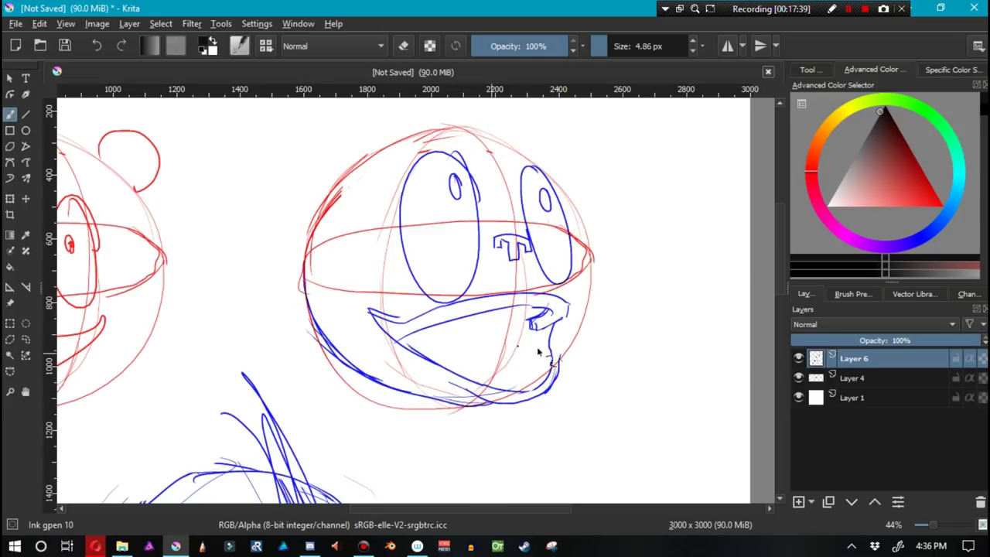
# Draw a line across the inside of the lower mouth, with a short stroke down at its right end.
pyautogui.moveTo(550, 365)
pyautogui.mouseDown()
pyautogui.moveTo(511, 341)
pyautogui.moveTo(532, 362)
pyautogui.moveTo(488, 367)
pyautogui.moveTo(478, 379)
pyautogui.mouseUp()
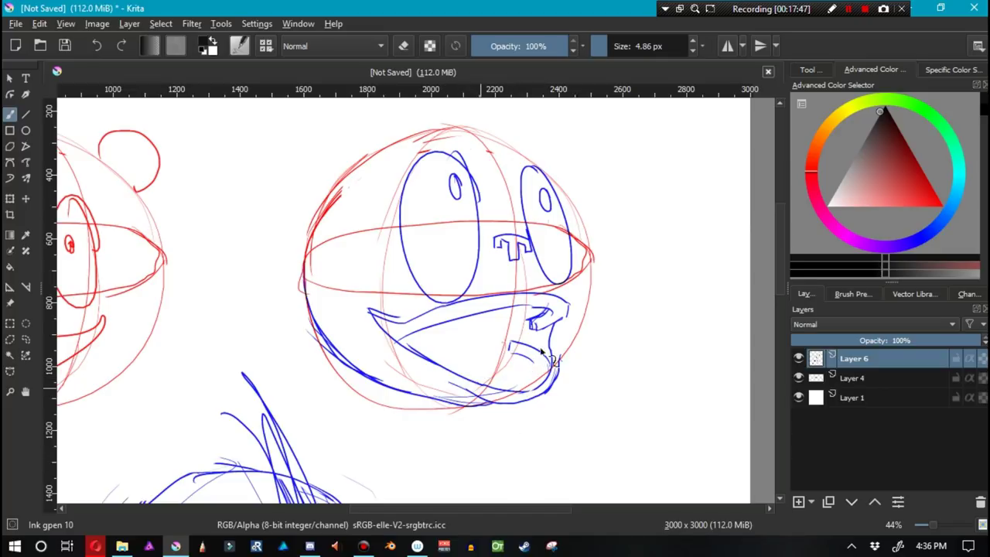
pyautogui.hotkey('ctrl', 'z')
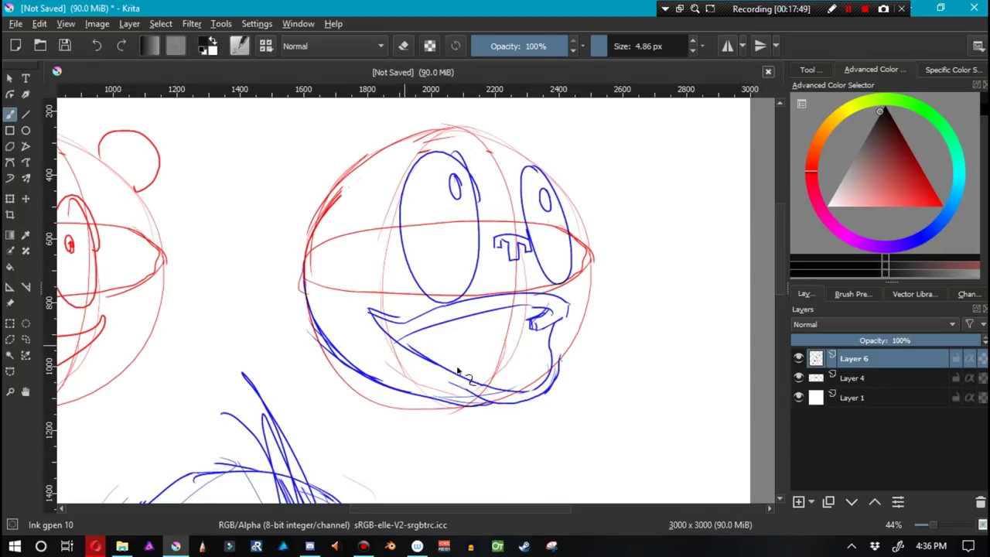
pyautogui.moveTo(457, 368)
pyautogui.mouseDown()
pyautogui.moveTo(553, 385)
pyautogui.moveTo(490, 376)
pyautogui.moveTo(543, 362)
pyautogui.mouseUp()
pyautogui.hotkey('ctrl', 'z')
pyautogui.moveTo(432, 358); pyautogui.dragTo(425, 356)
pyautogui.hotkey('ctrl', 'z')
pyautogui.moveTo(530, 367); pyautogui.dragTo(418, 357)
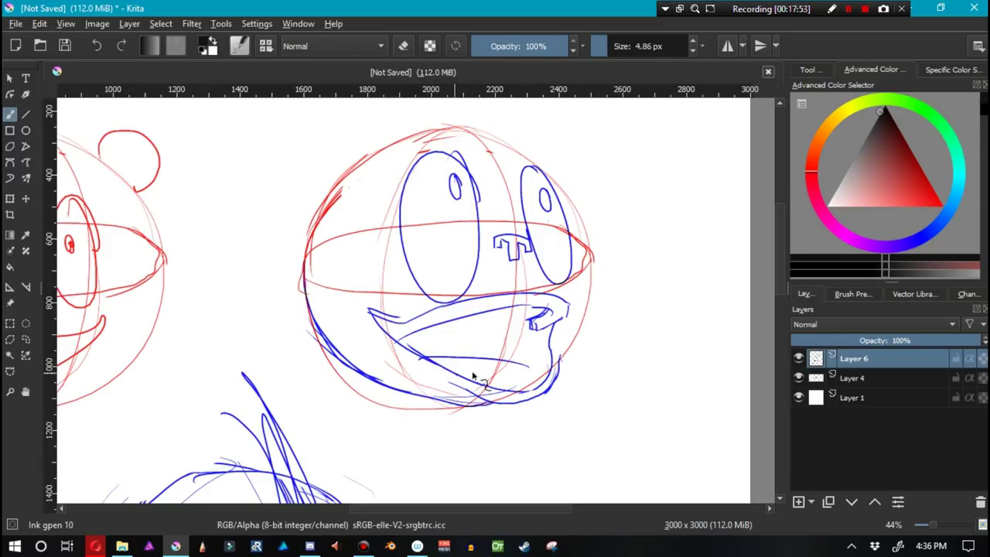
pyautogui.moveTo(524, 364); pyautogui.dragTo(536, 385)
# Erase the lower mouth and most of the jaw line, and redraw the lower mouth as a single curve up to the right corner.
pyautogui.press('e')
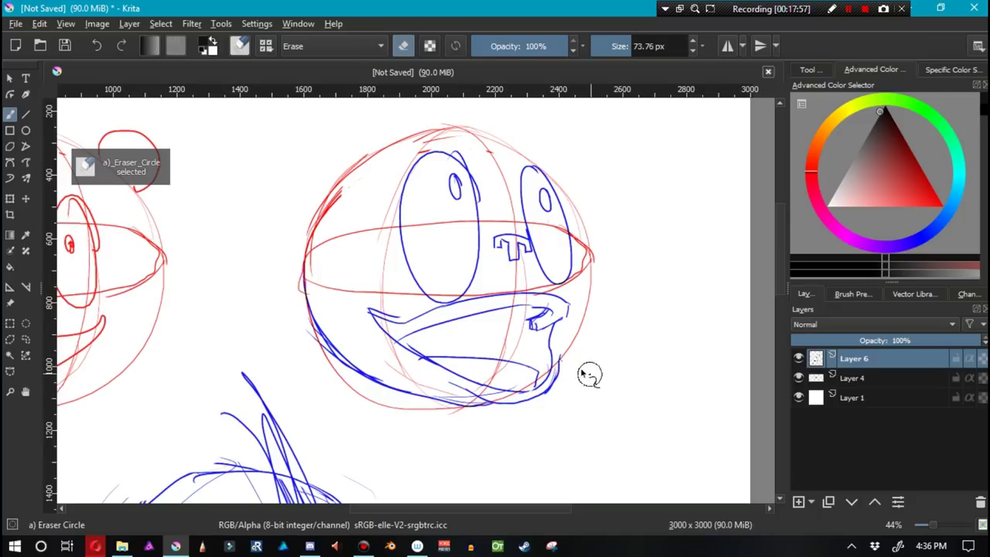
pyautogui.moveTo(589, 375)
pyautogui.mouseDown()
pyautogui.moveTo(497, 397)
pyautogui.moveTo(541, 374)
pyautogui.moveTo(442, 392)
pyautogui.moveTo(537, 357)
pyautogui.moveTo(361, 369)
pyautogui.moveTo(462, 381)
pyautogui.mouseUp()
pyautogui.press('/')
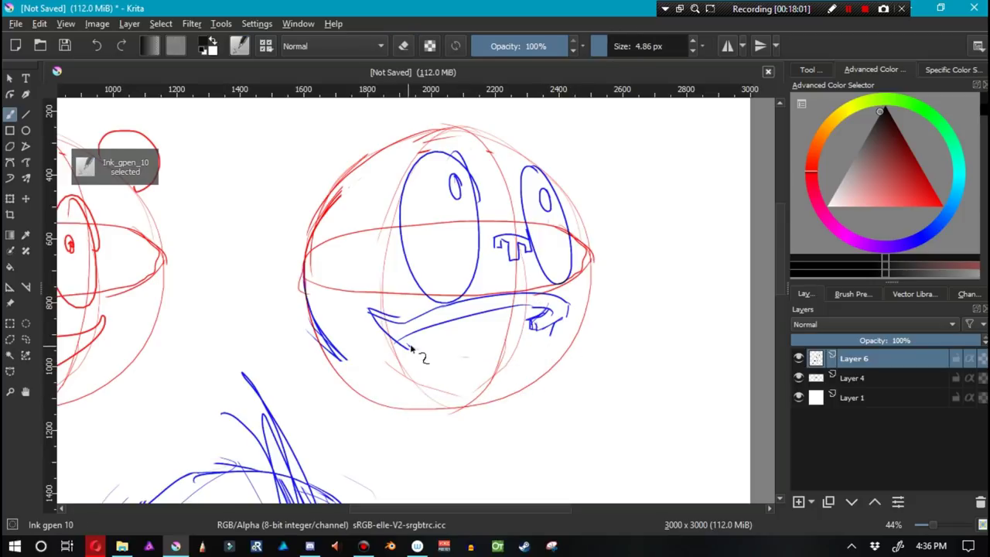
pyautogui.moveTo(412, 354)
pyautogui.mouseDown()
pyautogui.moveTo(543, 358)
pyautogui.moveTo(552, 328)
pyautogui.mouseUp()
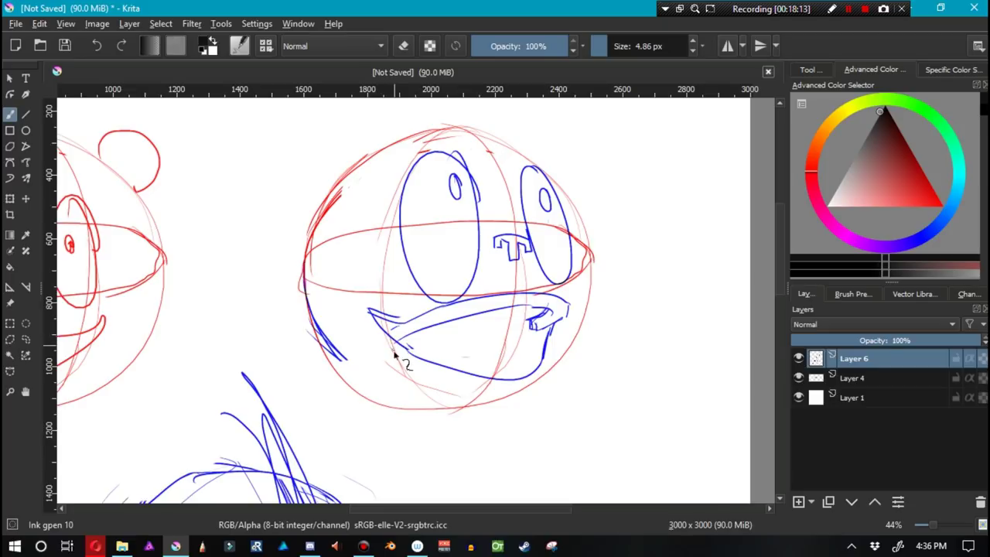
# Draw an arrow beside the constructed head sketch, pointing at its chin.
pyautogui.moveTo(623, 431); pyautogui.dragTo(556, 294)
pyautogui.moveTo(539, 393); pyautogui.dragTo(764, 166)
pyautogui.moveTo(462, 328); pyautogui.dragTo(448, 354)
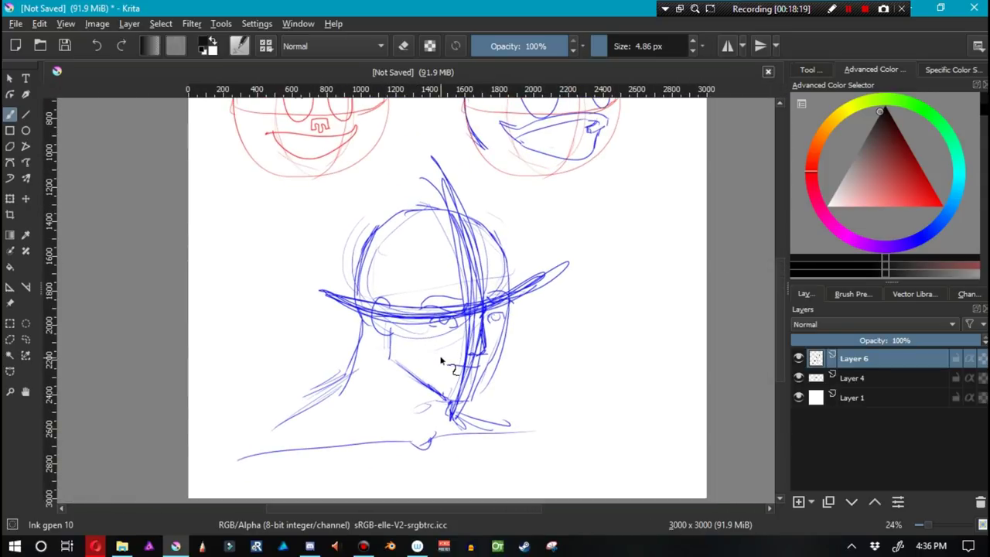
pyautogui.moveTo(685, 381); pyautogui.dragTo(529, 393)
pyautogui.moveTo(587, 368); pyautogui.dragTo(565, 430)
pyautogui.click(582, 446)
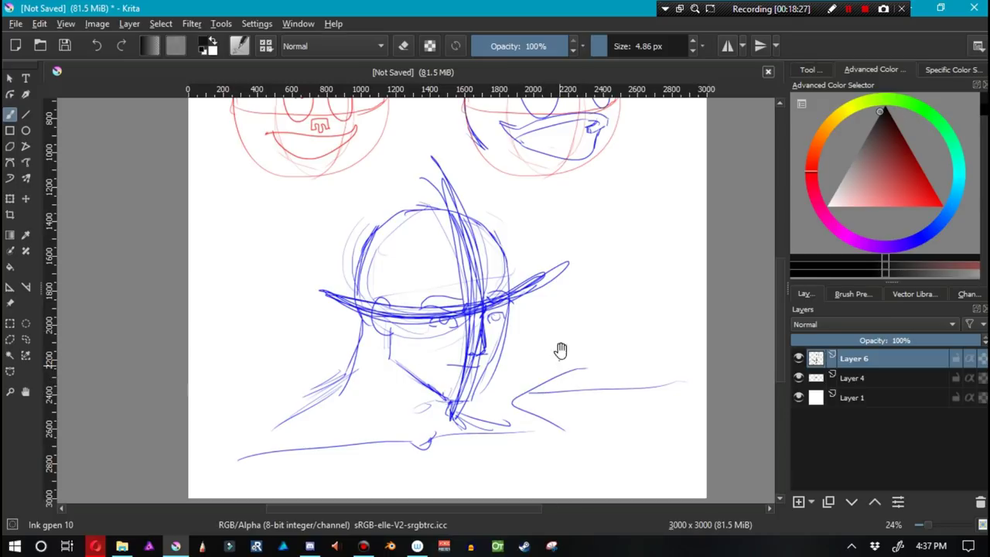
# Draw a short vertical stroke inside the right end of the sphere face's mouth, and try an arched lower inner line from it.
pyautogui.moveTo(562, 351); pyautogui.dragTo(531, 459)
pyautogui.moveTo(494, 336)
pyautogui.mouseDown()
pyautogui.moveTo(532, 325)
pyautogui.moveTo(565, 259)
pyautogui.mouseUp()
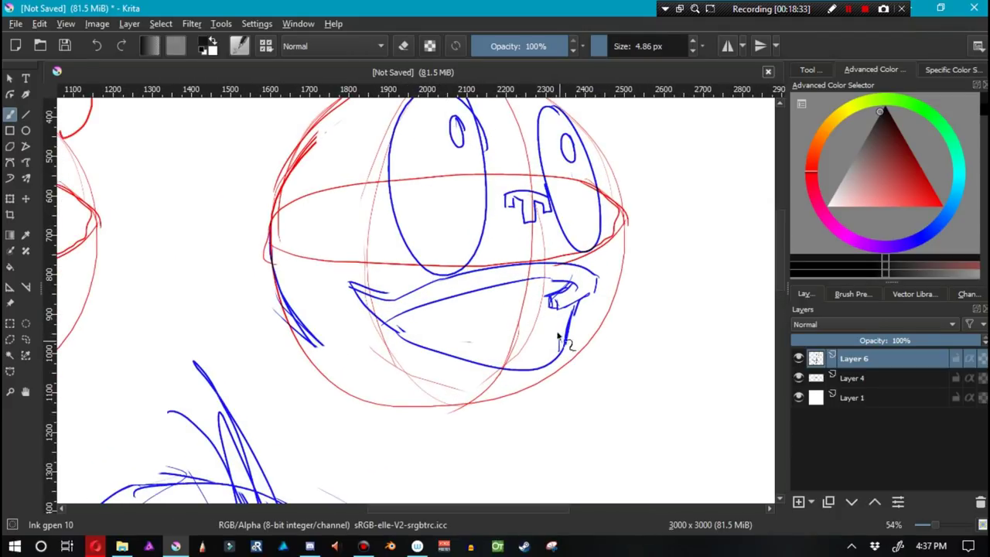
pyautogui.moveTo(558, 335)
pyautogui.mouseDown()
pyautogui.moveTo(559, 356)
pyautogui.moveTo(534, 330)
pyautogui.mouseUp()
pyautogui.moveTo(558, 333); pyautogui.dragTo(535, 325)
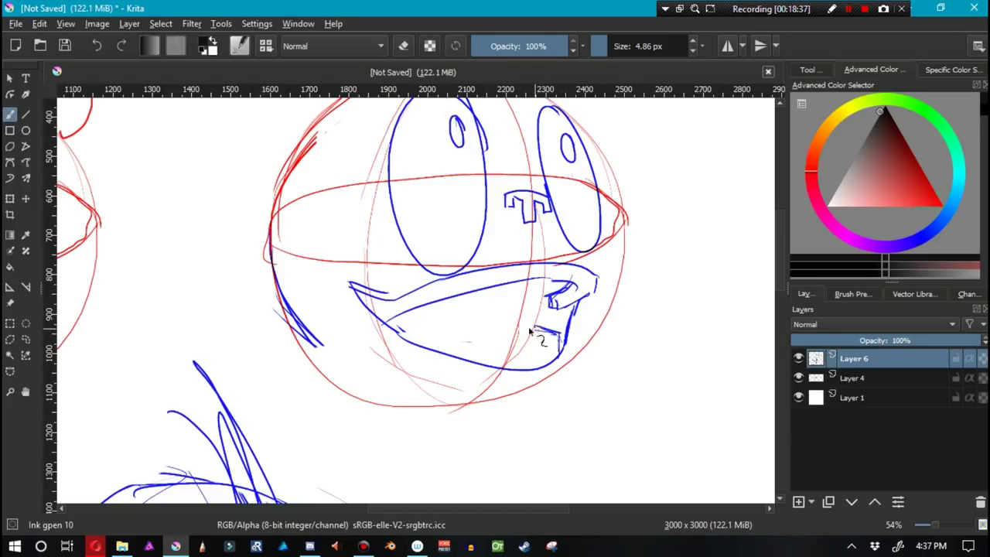
pyautogui.hotkey('ctrl', 'z')
pyautogui.moveTo(554, 335)
pyautogui.mouseDown()
pyautogui.moveTo(395, 331)
pyautogui.moveTo(506, 320)
pyautogui.mouseUp()
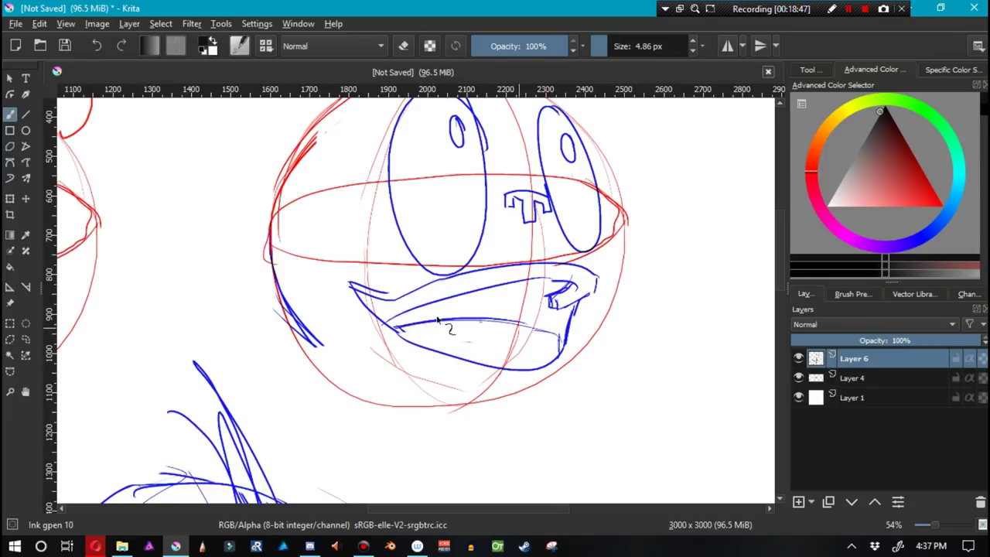
pyautogui.hotkey('ctrl', 'z')
pyautogui.hotkey('ctrl', 'z')
# Draw the lower inner line across the mouth from its left corner to the short stroke at the right end.
pyautogui.moveTo(395, 330); pyautogui.dragTo(552, 348)
pyautogui.moveTo(445, 334); pyautogui.dragTo(559, 348)
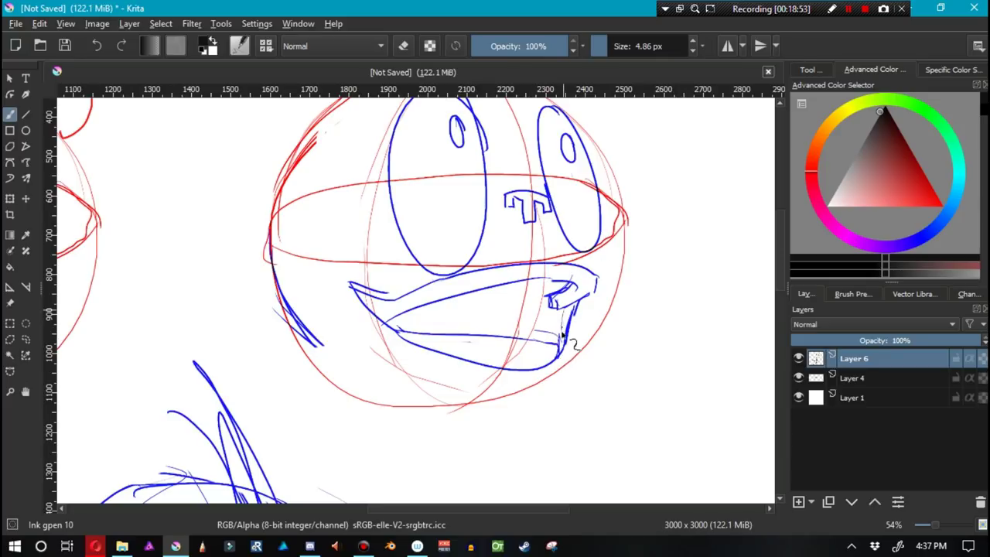
pyautogui.moveTo(562, 334); pyautogui.dragTo(563, 340)
pyautogui.hotkey('ctrl', 'z')
pyautogui.moveTo(569, 306)
pyautogui.mouseDown()
pyautogui.moveTo(559, 341)
pyautogui.moveTo(532, 325)
pyautogui.moveTo(517, 333)
pyautogui.moveTo(564, 297)
pyautogui.moveTo(427, 328)
pyautogui.moveTo(529, 294)
pyautogui.moveTo(498, 303)
pyautogui.mouseUp()
pyautogui.hotkey('ctrl', 'z')
# Draw a curved eyebrow above each eye, following the top of the sphere, retrying the one above the larger eye.
pyautogui.moveTo(575, 420)
pyautogui.mouseDown()
pyautogui.moveTo(601, 292)
pyautogui.moveTo(609, 298)
pyautogui.mouseUp()
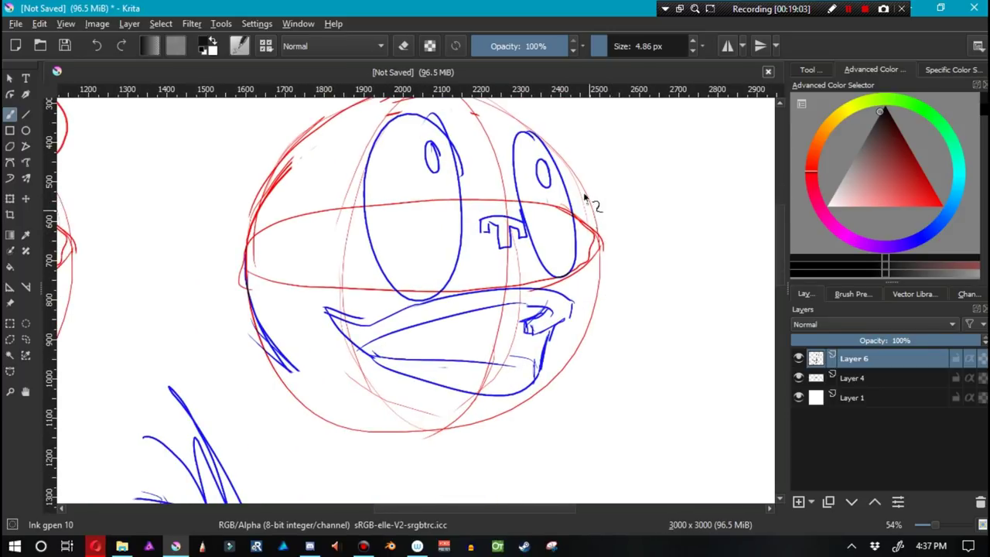
pyautogui.moveTo(557, 153); pyautogui.dragTo(628, 389)
pyautogui.moveTo(550, 297); pyautogui.dragTo(458, 328)
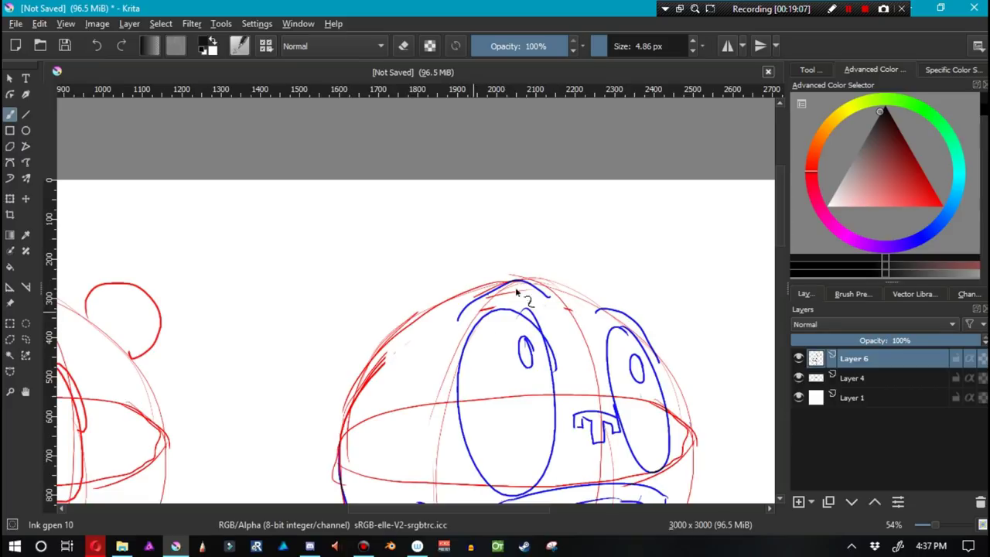
pyautogui.hotkey('ctrl', 'z')
pyautogui.moveTo(553, 299)
pyautogui.mouseDown()
pyautogui.moveTo(518, 276)
pyautogui.moveTo(460, 333)
pyautogui.mouseUp()
pyautogui.hotkey('ctrl', 'z')
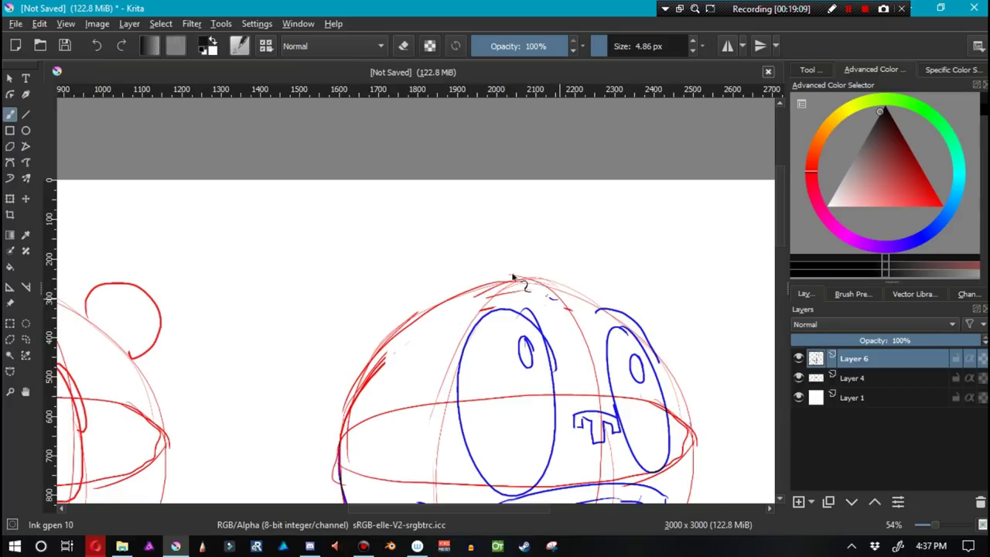
pyautogui.moveTo(549, 301); pyautogui.dragTo(447, 329)
pyautogui.moveTo(591, 337); pyautogui.dragTo(379, 282)
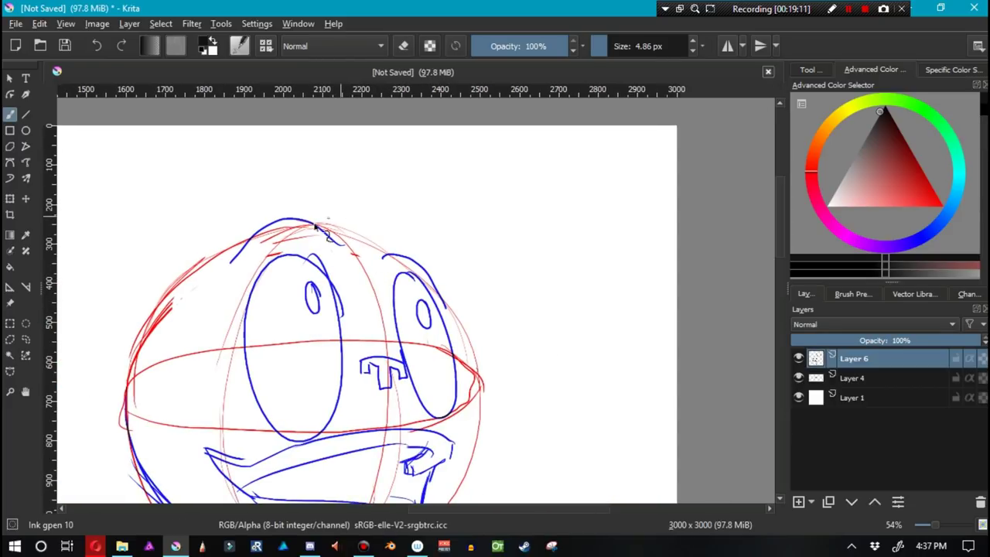
# Draw a zigzag tuft of hair on top of the sphere face, between the two eyebrows, retrying the stroke.
pyautogui.moveTo(310, 221)
pyautogui.mouseDown()
pyautogui.moveTo(357, 230)
pyautogui.moveTo(364, 245)
pyautogui.moveTo(304, 221)
pyautogui.moveTo(395, 253)
pyautogui.mouseUp()
pyautogui.hotkey('ctrl', 'z')
pyautogui.hotkey('ctrl', 'z')
pyautogui.moveTo(310, 222); pyautogui.dragTo(393, 255)
pyautogui.hotkey('ctrl', 'z')
pyautogui.hotkey('ctrl', 'z')
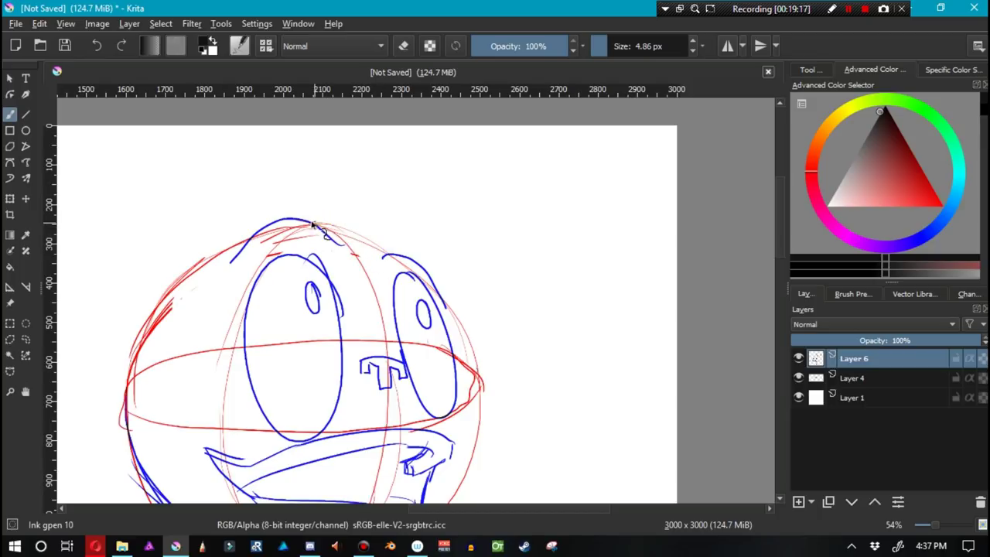
pyautogui.moveTo(313, 222)
pyautogui.mouseDown()
pyautogui.moveTo(379, 235)
pyautogui.moveTo(387, 248)
pyautogui.mouseUp()
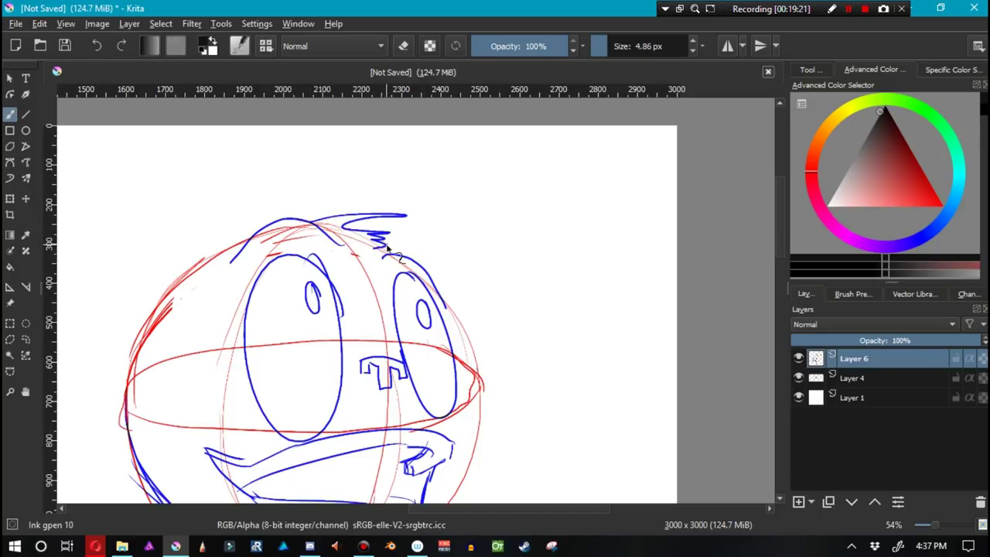
# Outline the sphere face's right side from the outer eyebrow past the mouth corner to the chin, retrying until the curve fits.
pyautogui.moveTo(477, 341); pyautogui.dragTo(474, 171)
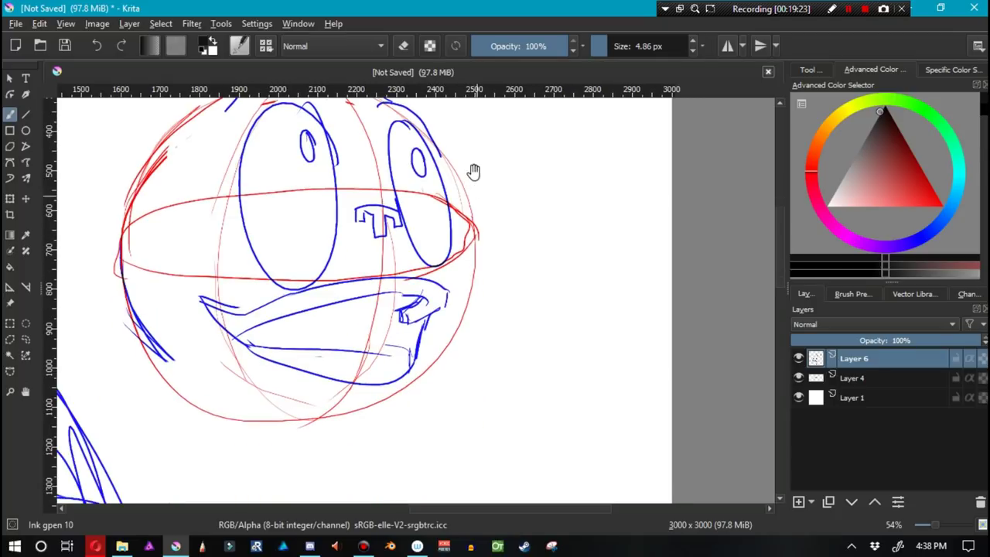
pyautogui.moveTo(431, 133); pyautogui.dragTo(468, 283)
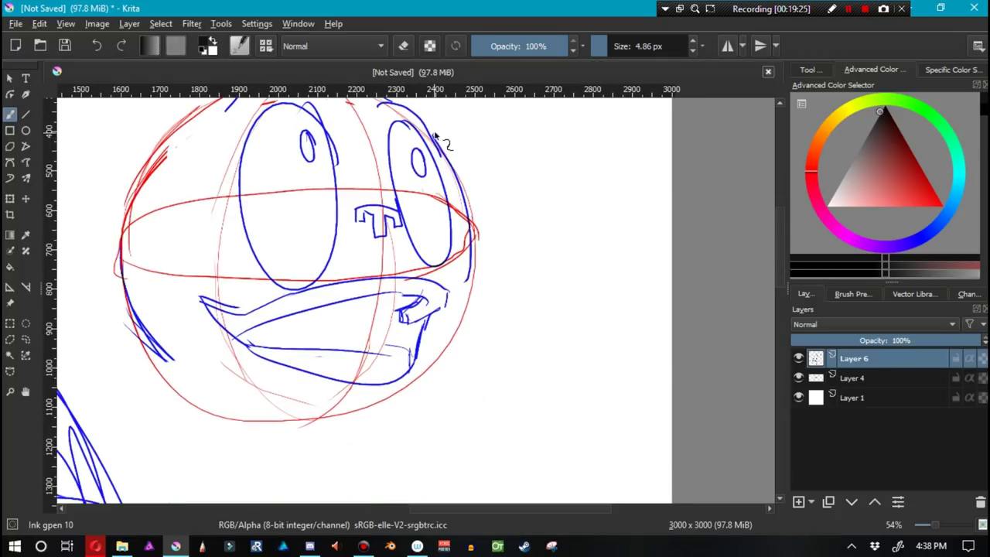
pyautogui.hotkey('ctrl', 'z')
pyautogui.moveTo(439, 146); pyautogui.dragTo(468, 289)
pyautogui.hotkey('ctrl', 'z')
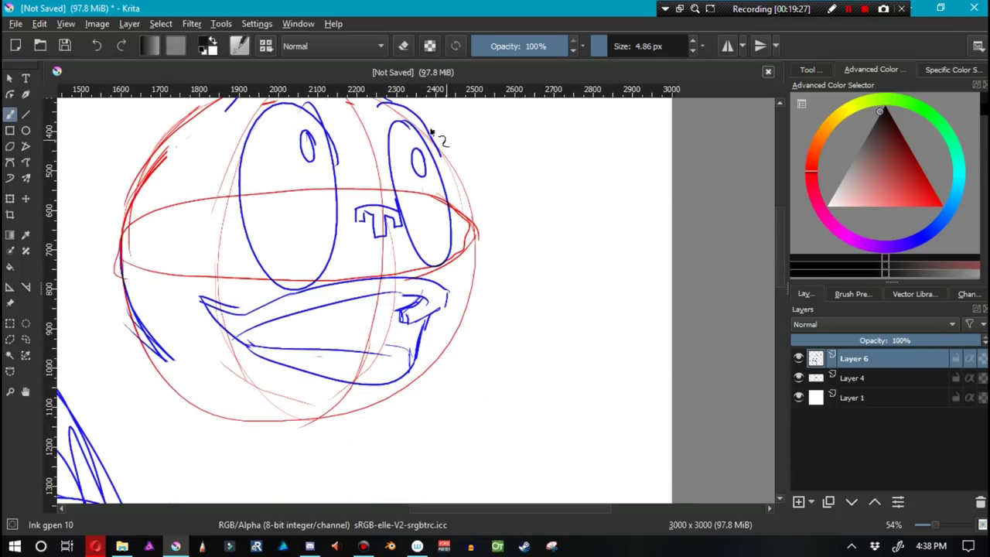
pyautogui.moveTo(431, 137); pyautogui.dragTo(456, 348)
pyautogui.hotkey('ctrl', 'z')
pyautogui.moveTo(432, 142); pyautogui.dragTo(463, 205)
pyautogui.hotkey('ctrl', 'shift', 'z')
pyautogui.hotkey('ctrl', 'z')
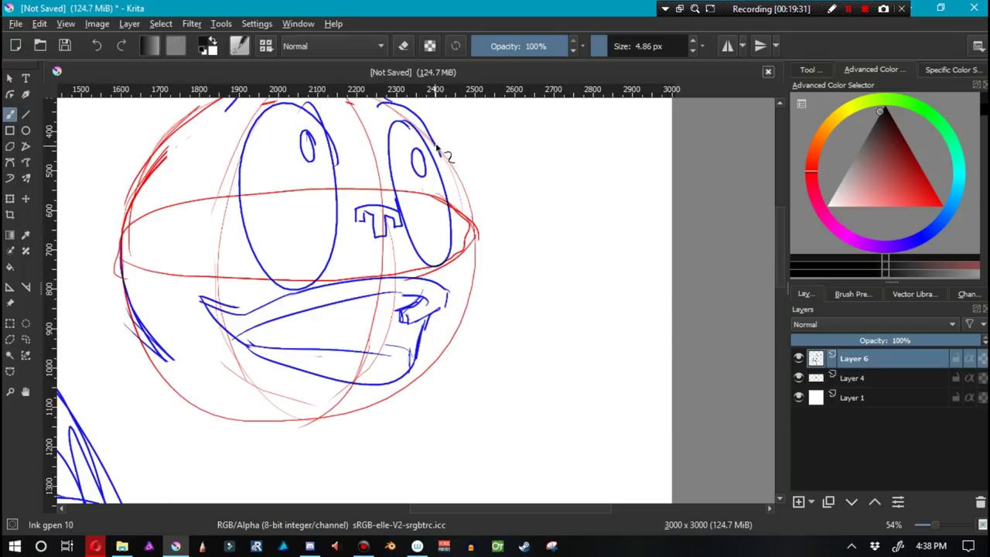
pyautogui.moveTo(437, 147); pyautogui.dragTo(422, 353)
pyautogui.hotkey('ctrl', 'z')
pyautogui.moveTo(437, 145)
pyautogui.mouseDown()
pyautogui.moveTo(477, 226)
pyautogui.moveTo(451, 333)
pyautogui.mouseUp()
pyautogui.hotkey('ctrl', 'z')
pyautogui.moveTo(439, 147); pyautogui.dragTo(419, 374)
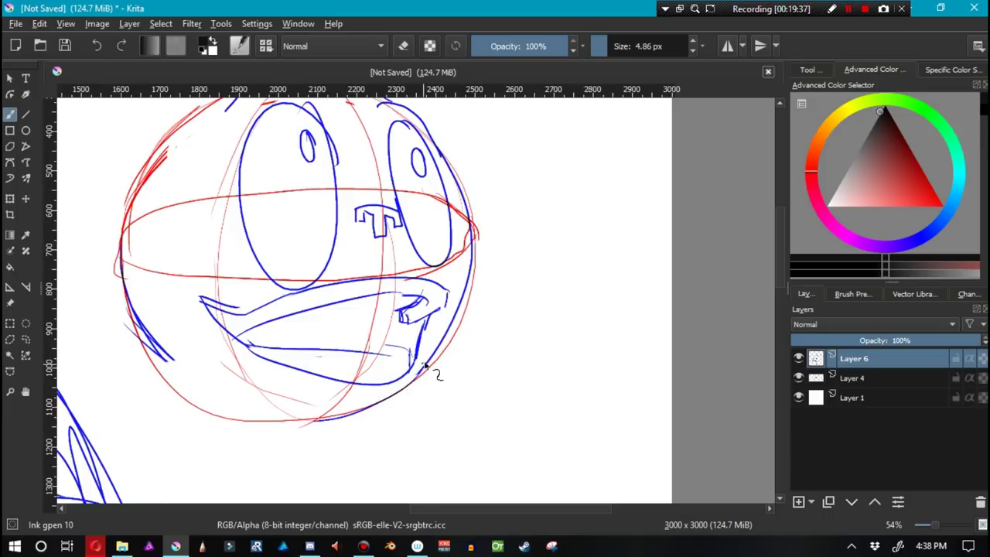
pyautogui.moveTo(419, 374)
pyautogui.mouseDown()
pyautogui.moveTo(390, 401)
pyautogui.moveTo(362, 404)
pyautogui.mouseUp()
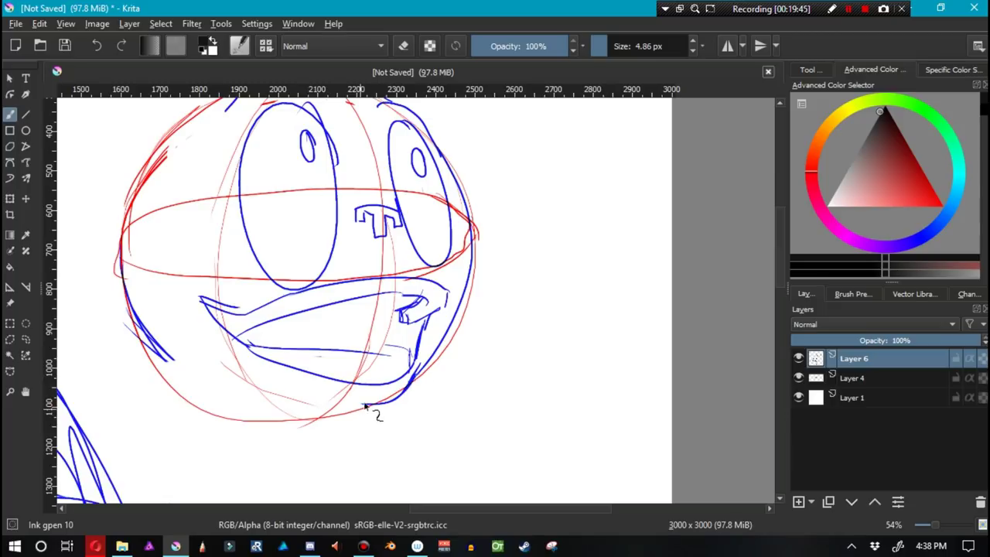
# Draw a short line under the sphere face's mouth and outline its chin and lower-left jaw along the bottom of the sphere.
pyautogui.moveTo(365, 405); pyautogui.dragTo(312, 395)
pyautogui.hotkey('ctrl', 'z')
pyautogui.moveTo(366, 405); pyautogui.dragTo(314, 394)
pyautogui.moveTo(373, 405); pyautogui.dragTo(314, 416)
pyautogui.hotkey('ctrl', 'z')
pyautogui.moveTo(372, 405); pyautogui.dragTo(308, 416)
pyautogui.moveTo(156, 346); pyautogui.dragTo(351, 417)
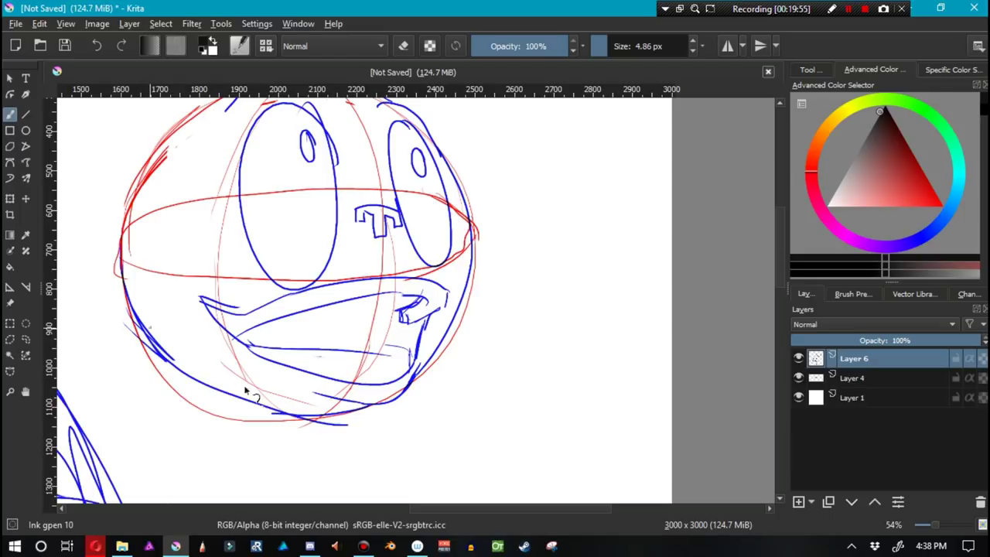
pyautogui.hotkey('ctrl', 'z')
pyautogui.moveTo(290, 416)
pyautogui.mouseDown()
pyautogui.moveTo(133, 348)
pyautogui.moveTo(231, 396)
pyautogui.mouseUp()
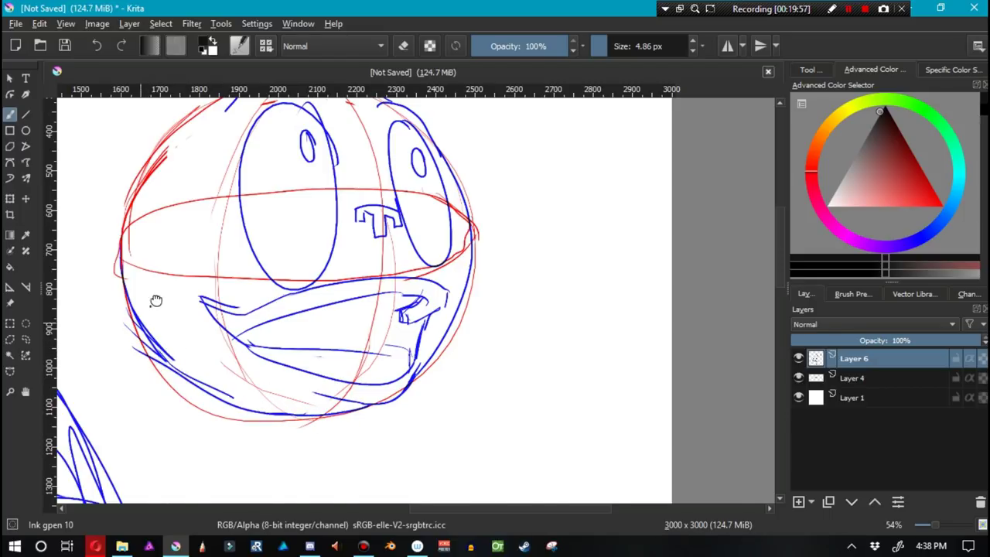
# Outline the sphere face's upper left side, following the red sphere edge between the cheek and the forehead.
pyautogui.moveTo(128, 269); pyautogui.dragTo(265, 387)
pyautogui.moveTo(278, 447); pyautogui.dragTo(248, 327)
pyautogui.hotkey('ctrl', 'z')
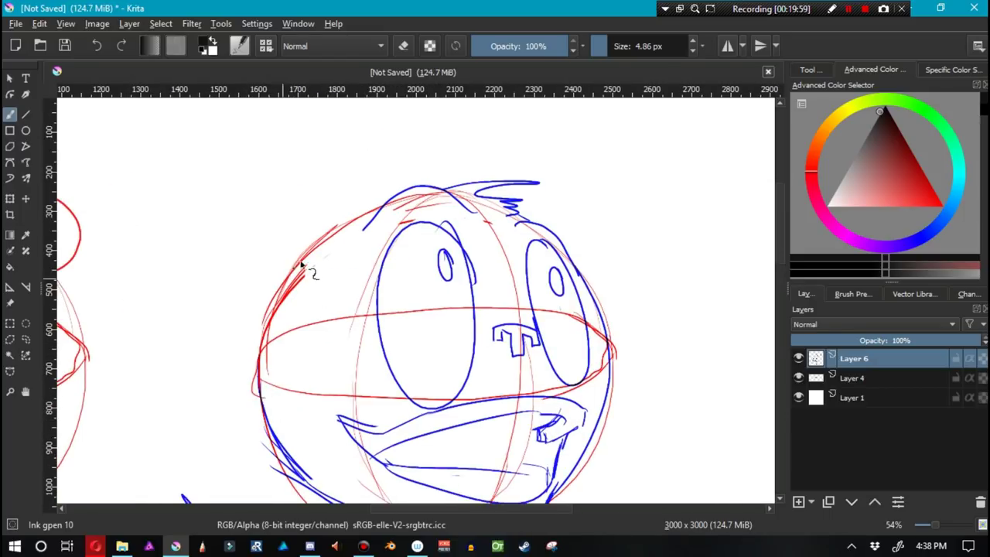
pyautogui.moveTo(304, 262); pyautogui.dragTo(285, 428)
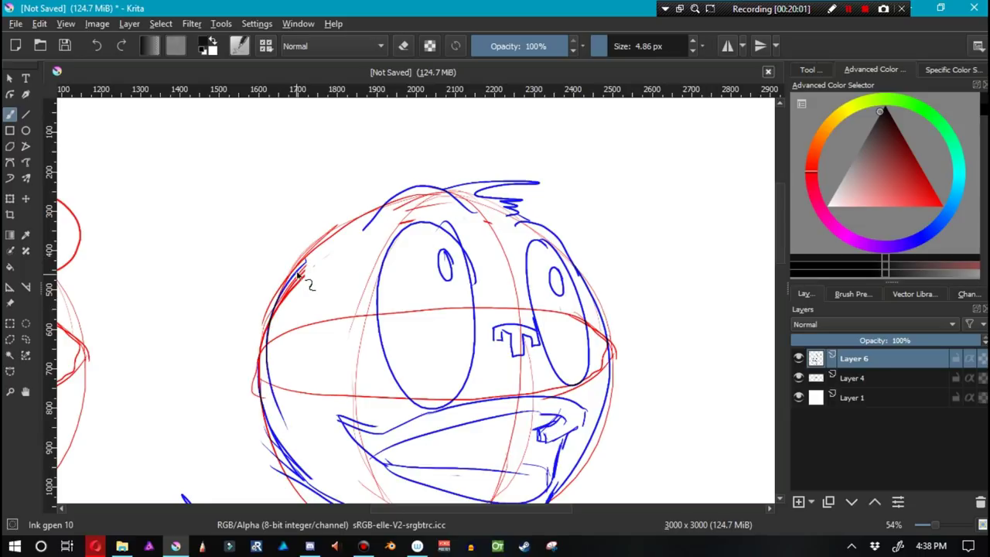
pyautogui.hotkey('ctrl', 'z')
pyautogui.moveTo(299, 268); pyautogui.dragTo(261, 405)
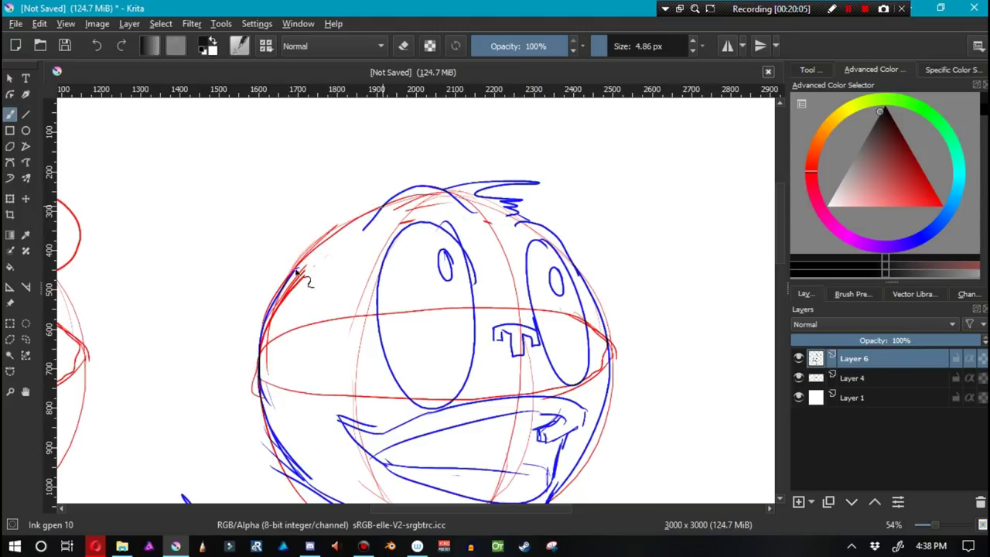
# Try loose, scratchy strokes around the sphere face's left edge and undo them.
pyautogui.scroll(-3, 317, 262)
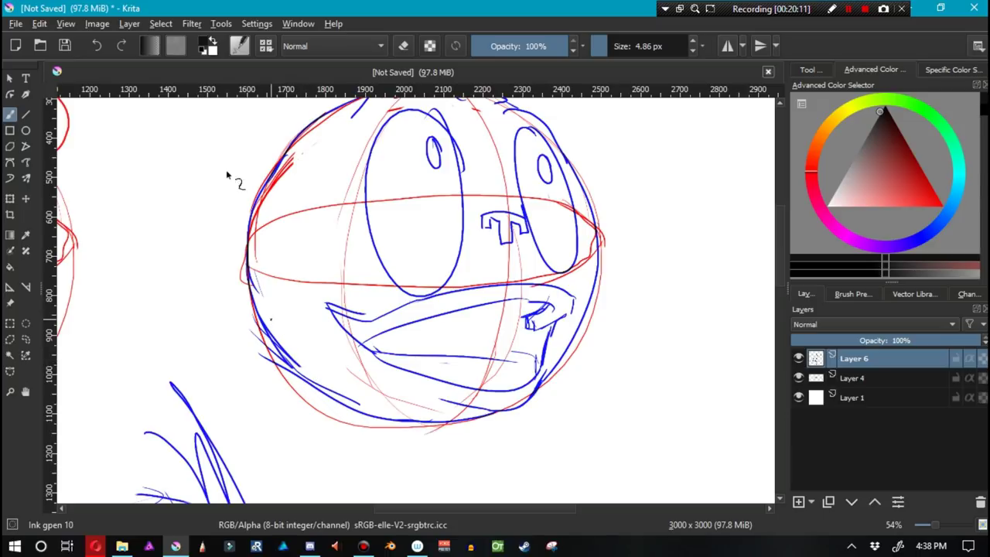
pyautogui.moveTo(242, 276); pyautogui.dragTo(251, 187)
pyautogui.moveTo(268, 286)
pyautogui.mouseDown()
pyautogui.moveTo(288, 342)
pyautogui.moveTo(243, 192)
pyautogui.moveTo(240, 273)
pyautogui.moveTo(281, 136)
pyautogui.mouseUp()
pyautogui.moveTo(293, 170); pyautogui.dragTo(357, 128)
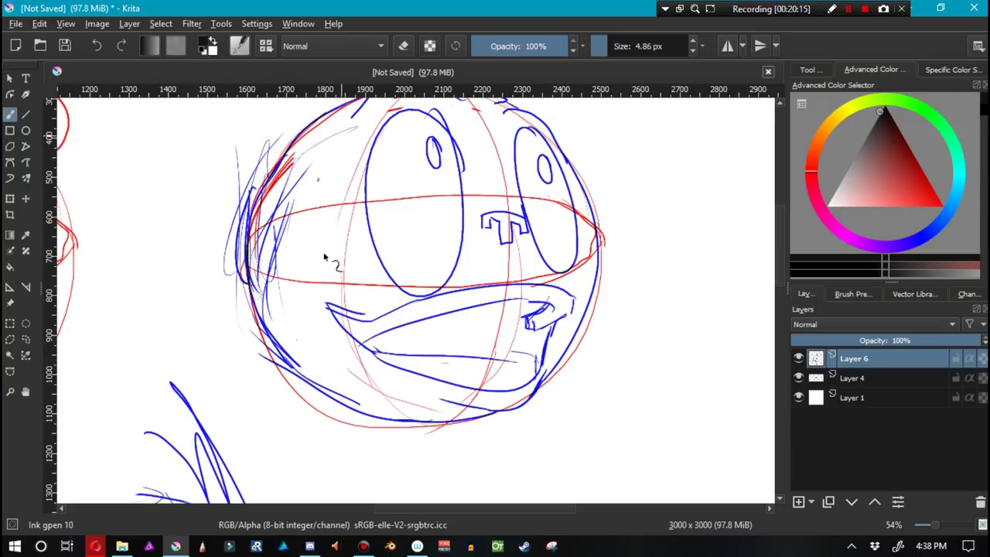
pyautogui.moveTo(313, 271)
pyautogui.mouseDown()
pyautogui.moveTo(293, 389)
pyautogui.moveTo(311, 421)
pyautogui.mouseUp()
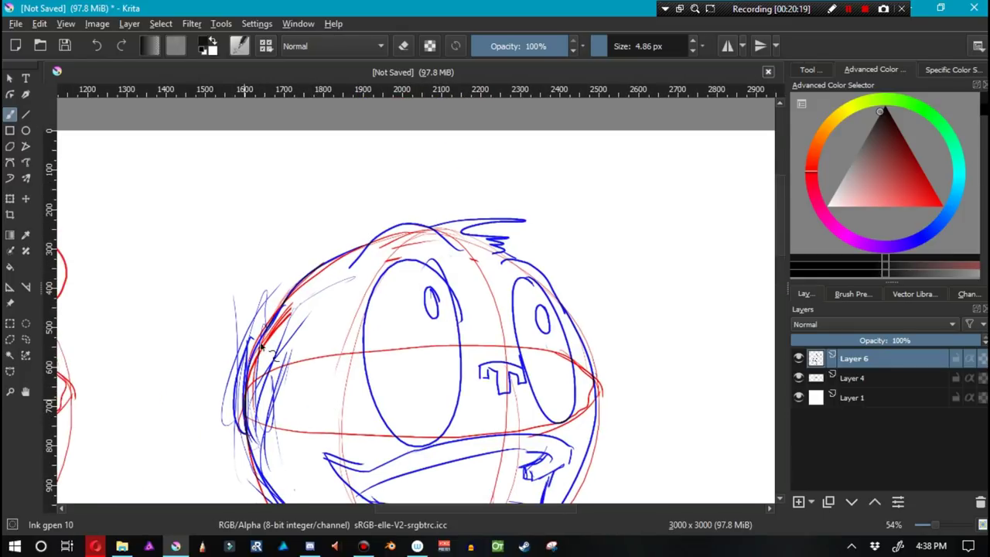
pyautogui.hotkey('ctrl', 'z')
pyautogui.hotkey('ctrl', 'z')
pyautogui.hotkey('ctrl', 'z')
pyautogui.hotkey('ctrl', 'z')
pyautogui.hotkey('ctrl', 'z')
pyautogui.hotkey('ctrl', 'z')
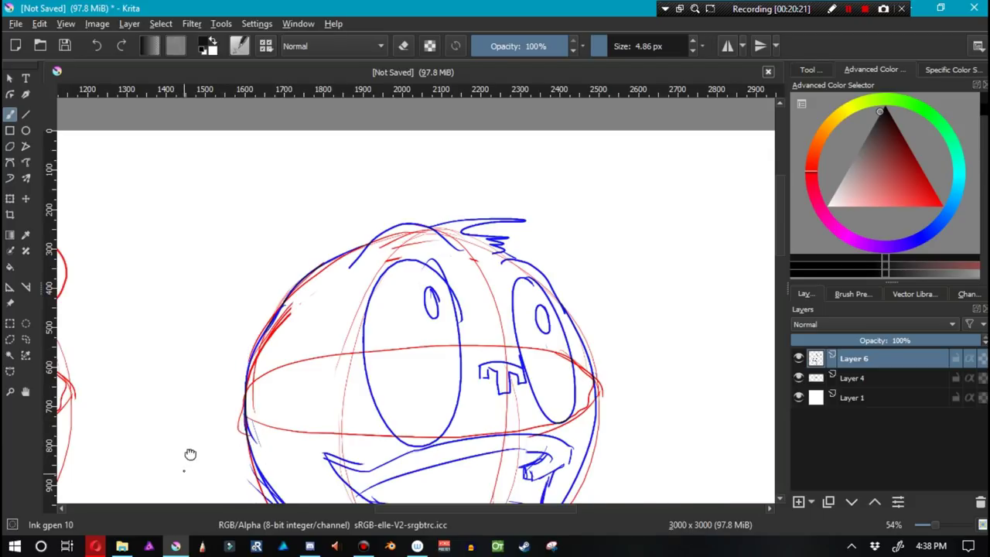
# Extend the blue line on the far cheek of the constructed head down to jaw level.
pyautogui.moveTo(190, 456); pyautogui.dragTo(453, 123)
pyautogui.moveTo(376, 423); pyautogui.dragTo(297, 136)
pyautogui.moveTo(289, 316)
pyautogui.mouseDown()
pyautogui.moveTo(328, 315)
pyautogui.moveTo(330, 381)
pyautogui.moveTo(314, 349)
pyautogui.moveTo(352, 377)
pyautogui.moveTo(274, 267)
pyautogui.mouseUp()
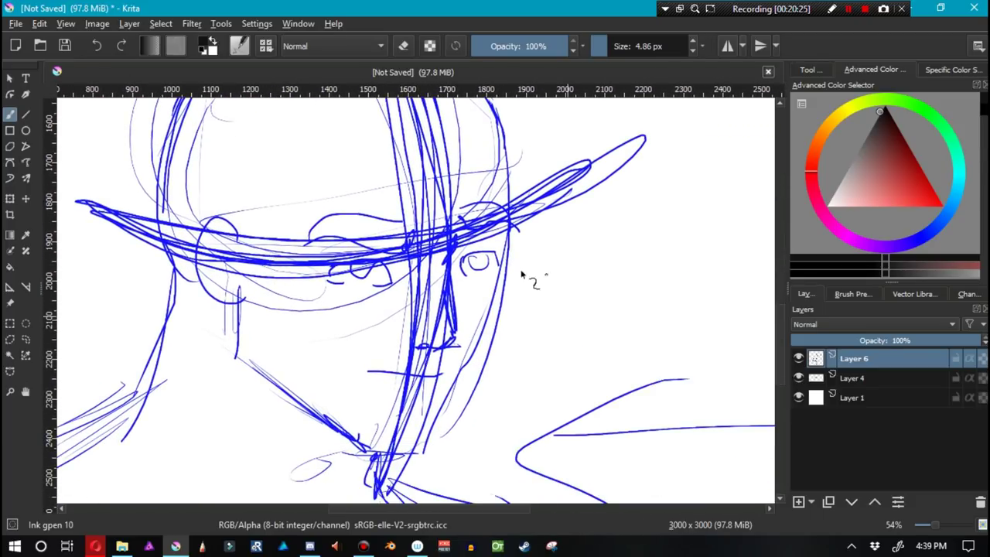
pyautogui.moveTo(507, 255); pyautogui.dragTo(451, 450)
pyautogui.moveTo(499, 271)
pyautogui.mouseDown()
pyautogui.moveTo(424, 439)
pyautogui.moveTo(509, 268)
pyautogui.moveTo(421, 442)
pyautogui.moveTo(508, 276)
pyautogui.mouseUp()
pyautogui.moveTo(449, 451)
pyautogui.mouseDown()
pyautogui.moveTo(467, 392)
pyautogui.moveTo(458, 424)
pyautogui.mouseUp()
pyautogui.hotkey('ctrl', 'z')
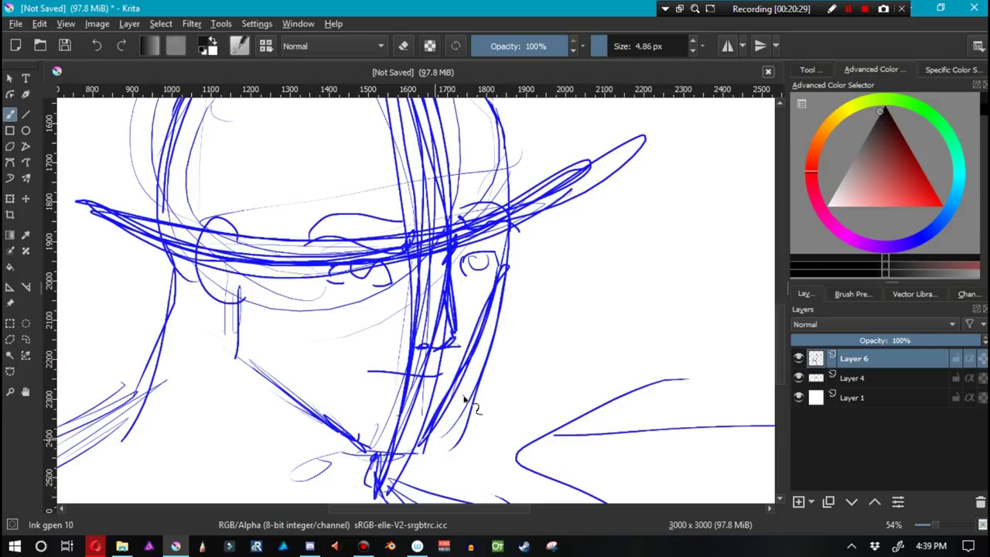
pyautogui.hotkey('ctrl', 'z')
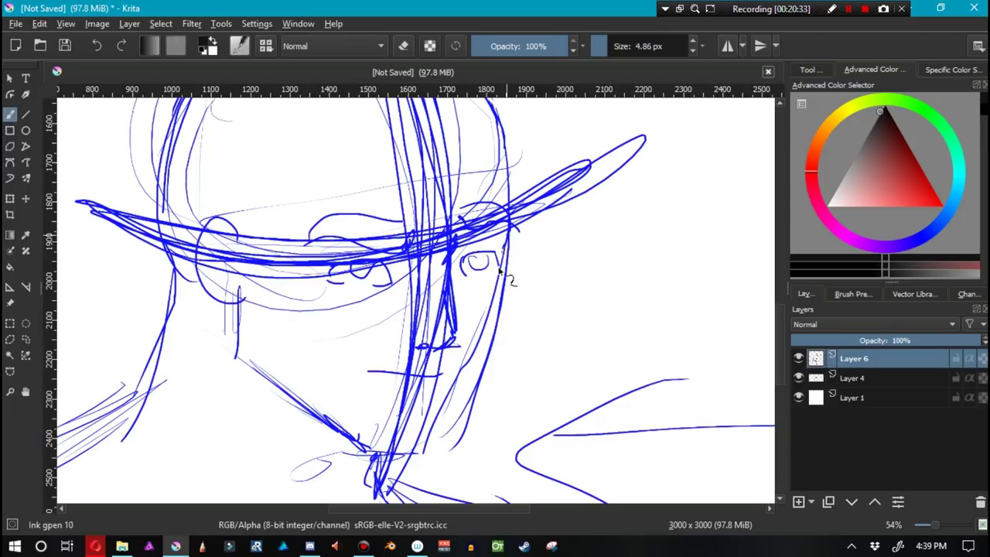
pyautogui.moveTo(499, 268); pyautogui.dragTo(502, 301)
pyautogui.hotkey('ctrl', 'z')
# On Layer 4, draw a red contour over the brow and into the eye socket on the constructed head's far side.
pyautogui.click(857, 377)
pyautogui.moveTo(510, 162)
pyautogui.mouseDown()
pyautogui.moveTo(518, 226)
pyautogui.moveTo(506, 286)
pyautogui.moveTo(463, 393)
pyautogui.mouseUp()
pyautogui.hotkey('ctrl', 'z')
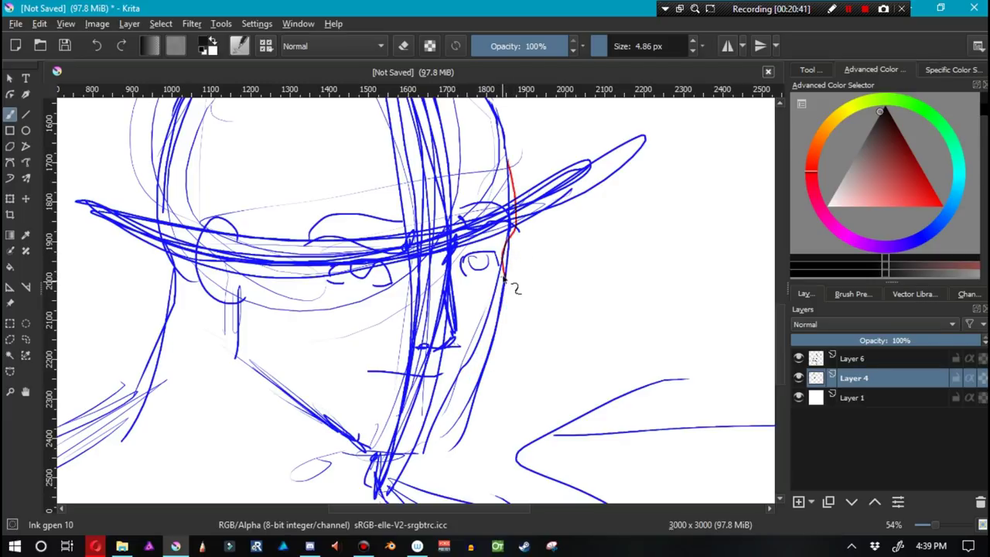
# Continue the red contour from the eye socket down the far cheek and around the chin, retrying the cheek stroke.
pyautogui.moveTo(504, 280); pyautogui.dragTo(438, 411)
pyautogui.hotkey('ctrl', 'z')
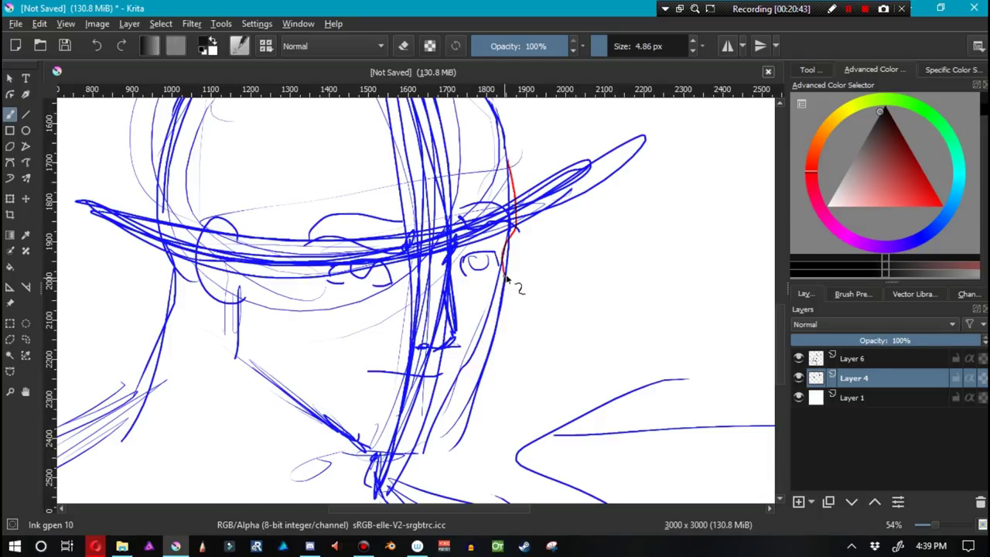
pyautogui.moveTo(505, 280)
pyautogui.mouseDown()
pyautogui.moveTo(495, 330)
pyautogui.moveTo(447, 423)
pyautogui.mouseUp()
pyautogui.hotkey('ctrl', 'z')
pyautogui.moveTo(504, 280)
pyautogui.mouseDown()
pyautogui.moveTo(465, 385)
pyautogui.moveTo(474, 364)
pyautogui.moveTo(422, 450)
pyautogui.mouseUp()
pyautogui.hotkey('ctrl', 'z')
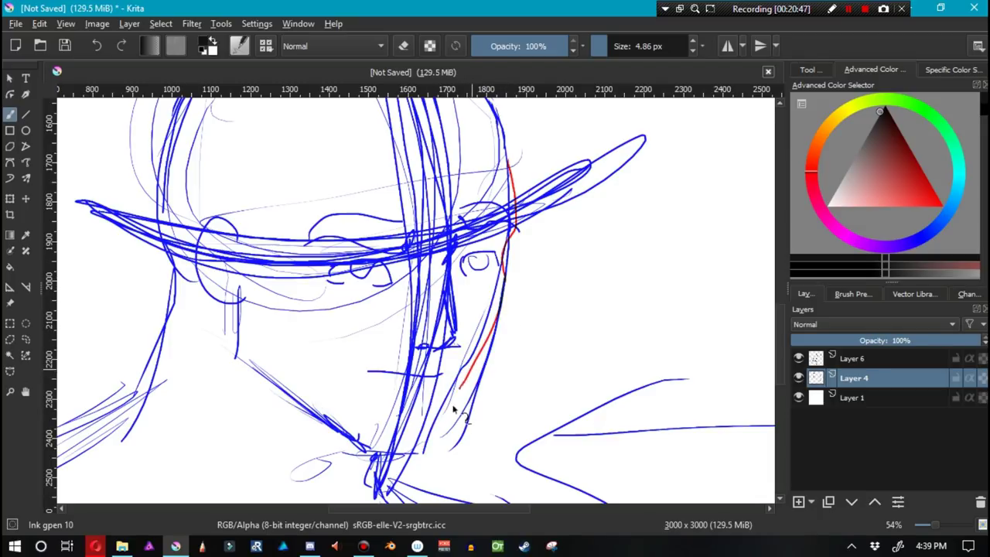
pyautogui.moveTo(465, 379)
pyautogui.mouseDown()
pyautogui.moveTo(442, 442)
pyautogui.moveTo(419, 459)
pyautogui.moveTo(348, 462)
pyautogui.mouseUp()
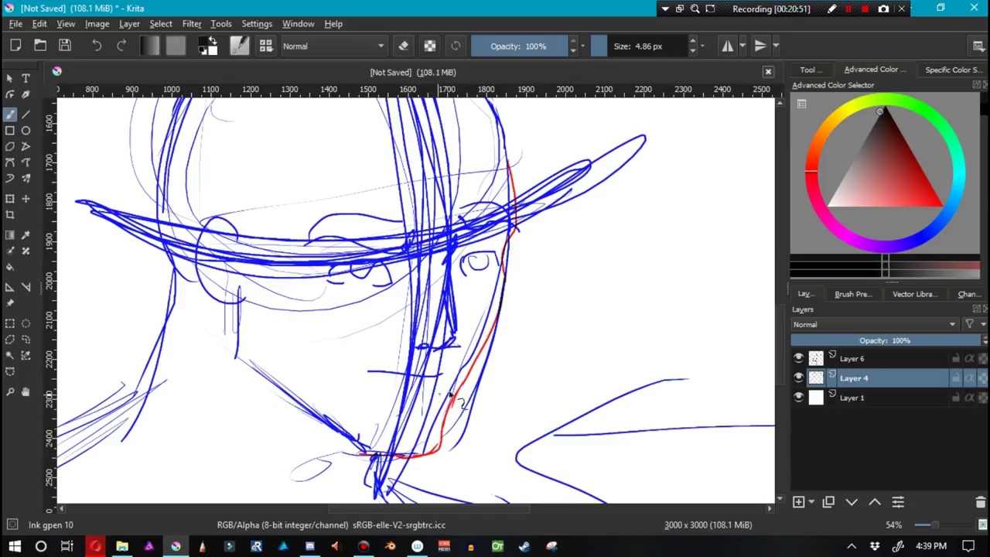
# Trace the back of the constructed head in red, from the upper skull down past the brow band to the nape.
pyautogui.moveTo(591, 286)
pyautogui.mouseDown()
pyautogui.moveTo(619, 524)
pyautogui.moveTo(435, 172)
pyautogui.moveTo(651, 340)
pyautogui.mouseUp()
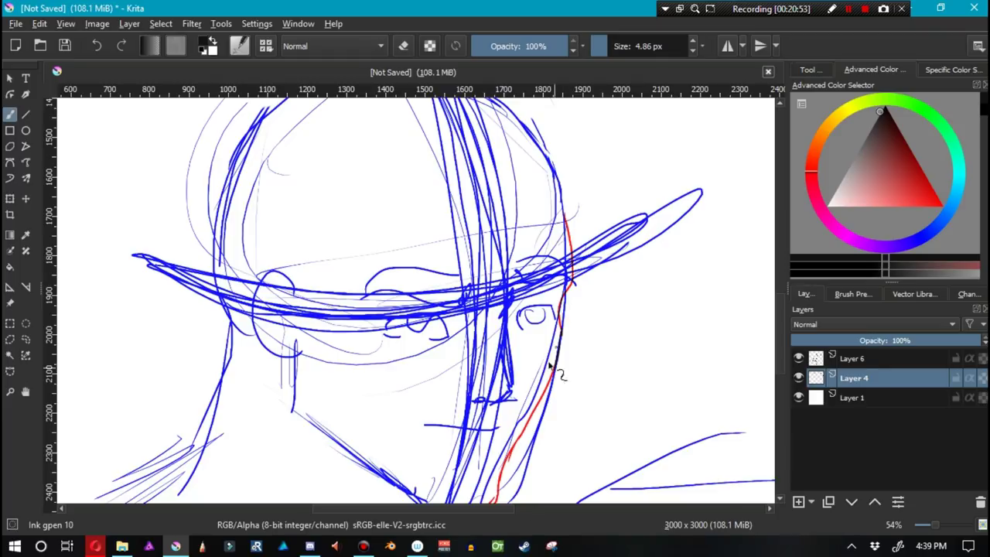
pyautogui.moveTo(431, 288)
pyautogui.mouseDown()
pyautogui.moveTo(572, 216)
pyautogui.moveTo(546, 357)
pyautogui.mouseUp()
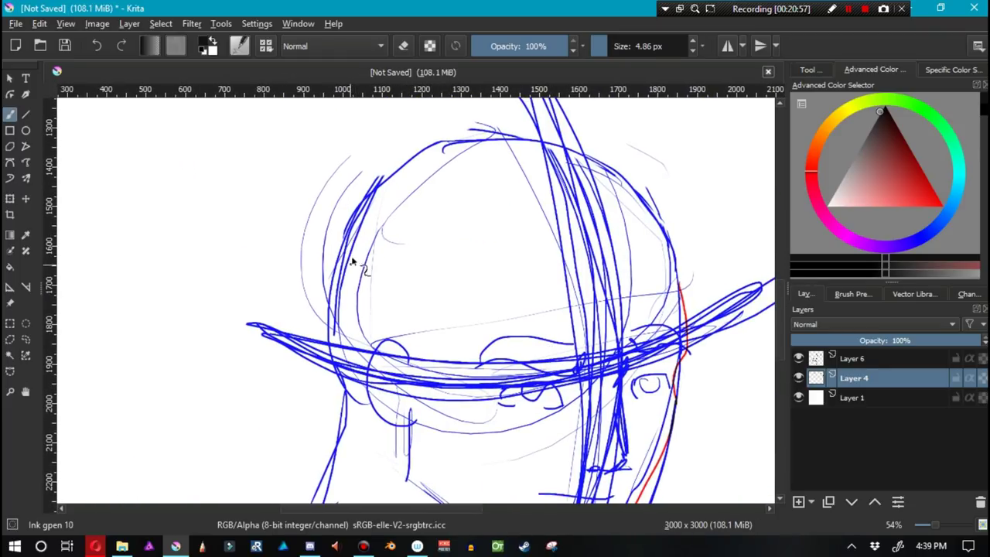
pyautogui.moveTo(373, 206)
pyautogui.mouseDown()
pyautogui.moveTo(336, 307)
pyautogui.moveTo(340, 328)
pyautogui.moveTo(327, 274)
pyautogui.moveTo(324, 308)
pyautogui.mouseUp()
pyautogui.hotkey('ctrl', 'z')
pyautogui.hotkey('ctrl', 'z')
pyautogui.hotkey('ctrl', 'z')
pyautogui.moveTo(404, 163); pyautogui.dragTo(367, 207)
pyautogui.hotkey('ctrl', 'z')
pyautogui.moveTo(391, 176)
pyautogui.mouseDown()
pyautogui.moveTo(357, 224)
pyautogui.moveTo(333, 326)
pyautogui.mouseUp()
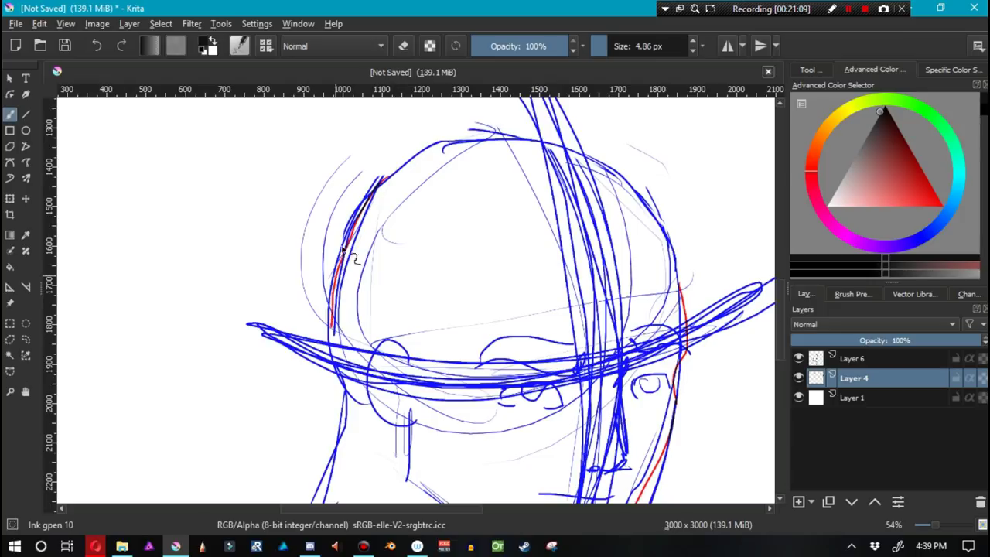
pyautogui.hotkey('ctrl', 'z')
pyautogui.moveTo(381, 184); pyautogui.dragTo(353, 250)
pyautogui.hotkey('ctrl', 'z')
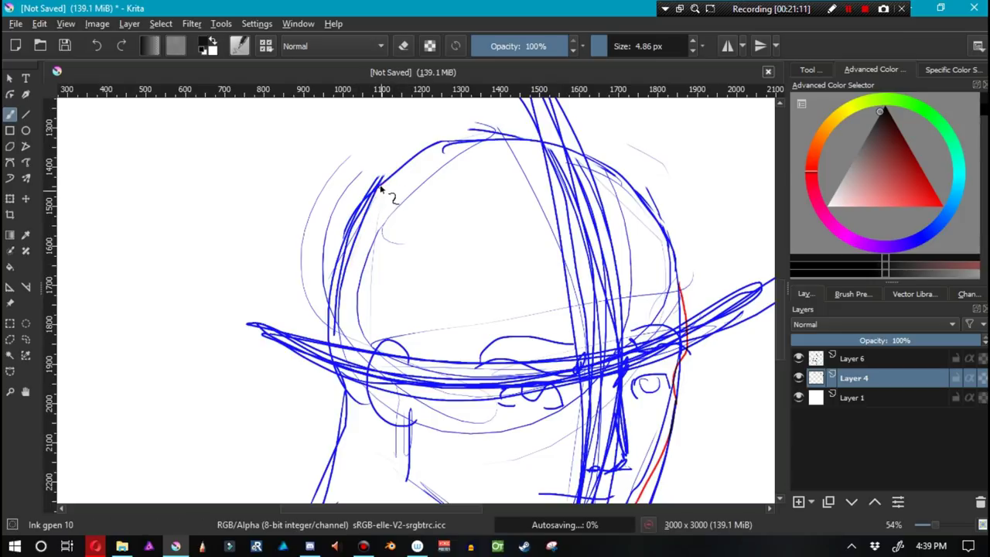
pyautogui.moveTo(380, 185)
pyautogui.mouseDown()
pyautogui.moveTo(337, 285)
pyautogui.moveTo(334, 373)
pyautogui.mouseUp()
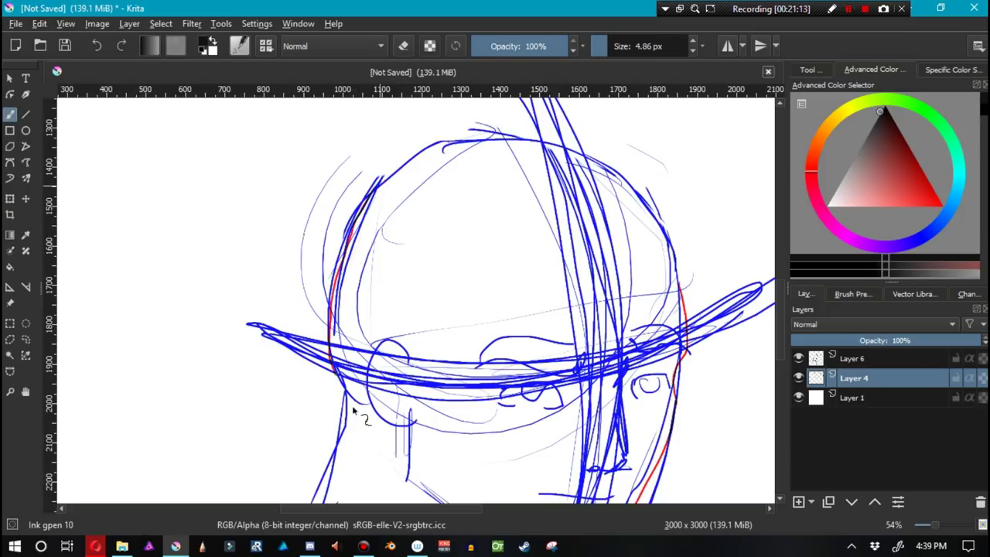
# Try red contour strokes along the constructed head's neck and near shoulder, and undo them.
pyautogui.moveTo(433, 448); pyautogui.dragTo(414, 253)
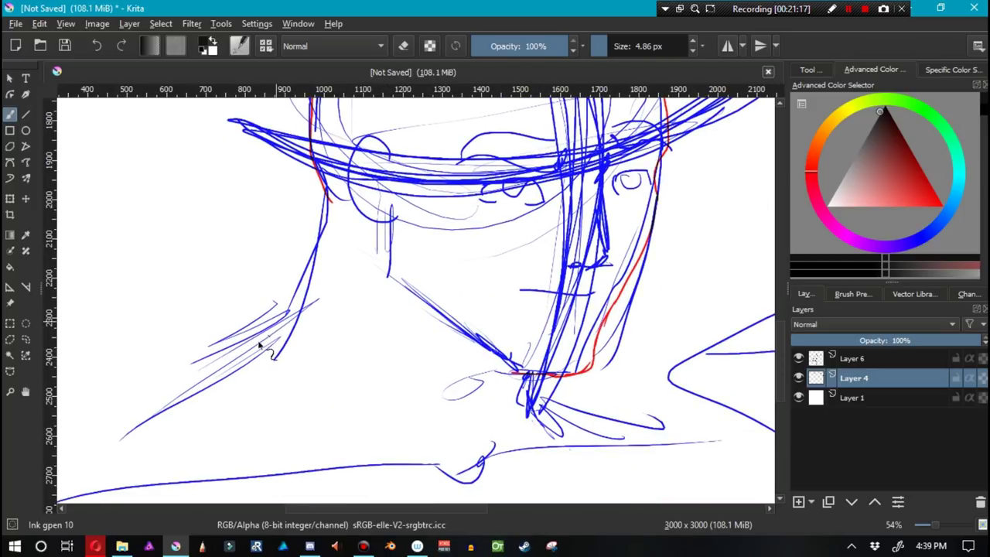
pyautogui.moveTo(319, 187)
pyautogui.mouseDown()
pyautogui.moveTo(325, 213)
pyautogui.moveTo(300, 319)
pyautogui.moveTo(266, 320)
pyautogui.moveTo(132, 404)
pyautogui.mouseUp()
pyautogui.hotkey('ctrl', 'z')
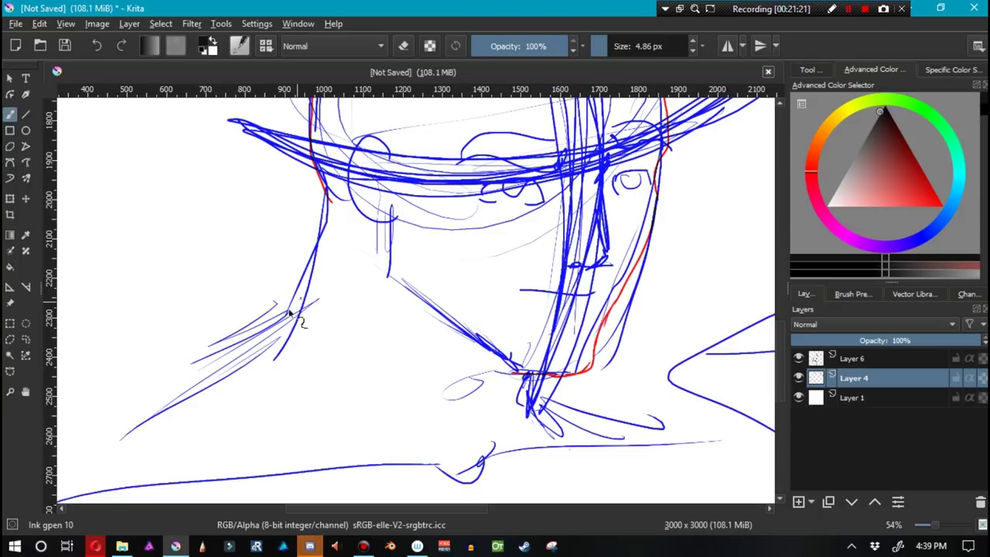
pyautogui.moveTo(303, 298); pyautogui.dragTo(133, 401)
pyautogui.moveTo(292, 329); pyautogui.dragTo(125, 435)
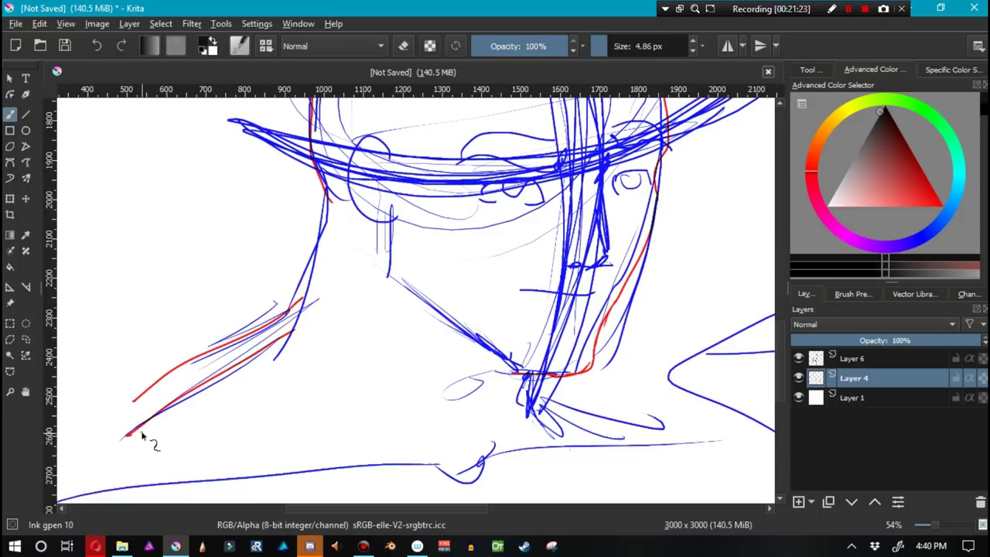
pyautogui.hotkey('ctrl', 'z')
pyautogui.hotkey('ctrl', 'z')
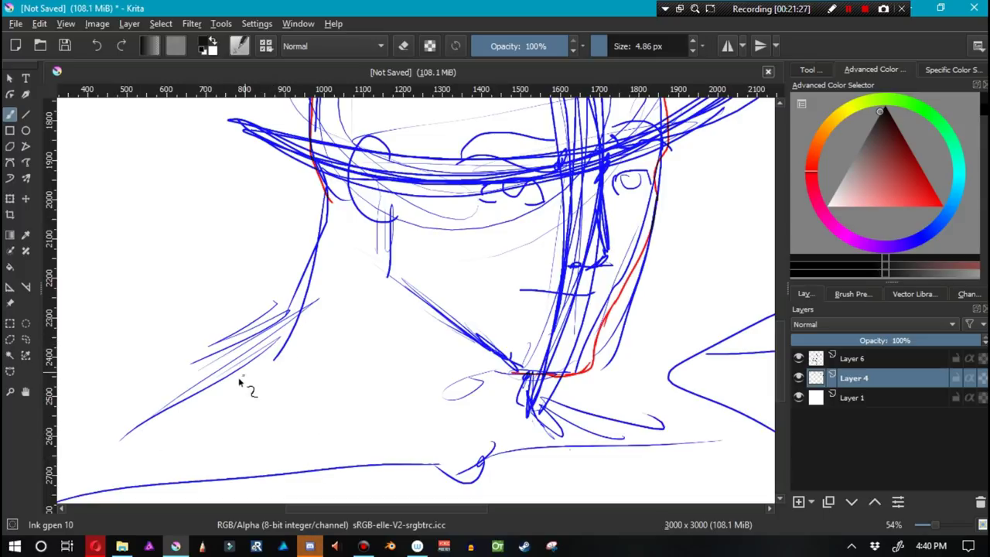
# On Layer 6, erase the surplus blue neck and shoulder lines with Eraser Circle and rejoin the neck to the shoulder with Ink gpen 10.
pyautogui.press('/')
pyautogui.click(876, 359)
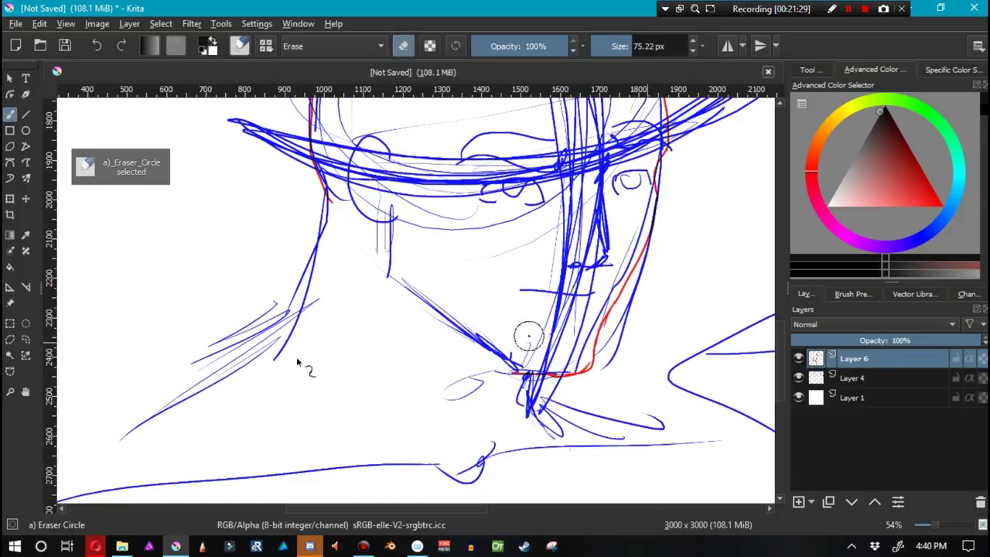
pyautogui.moveTo(311, 309); pyautogui.dragTo(150, 433)
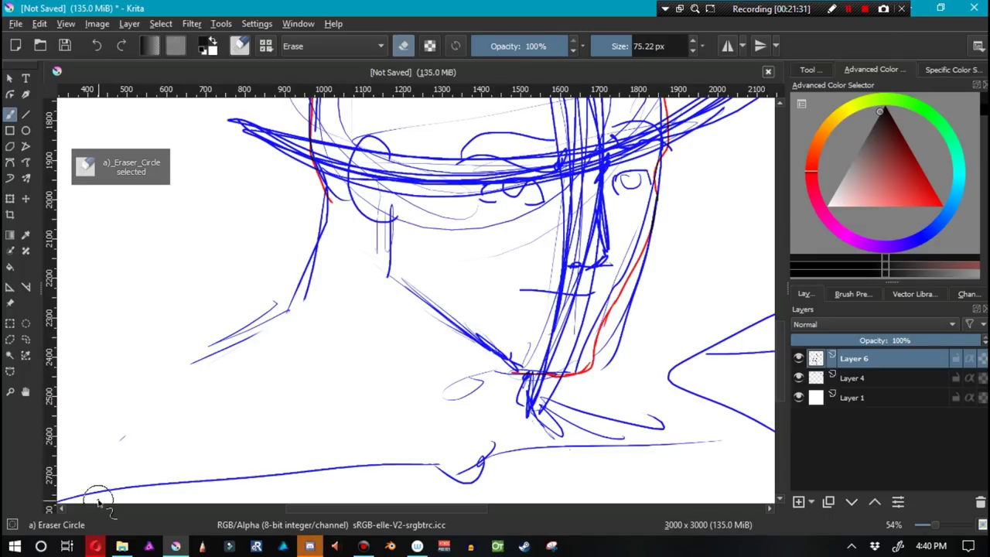
pyautogui.hotkey('ctrl', 'z')
pyautogui.moveTo(265, 287); pyautogui.dragTo(289, 266)
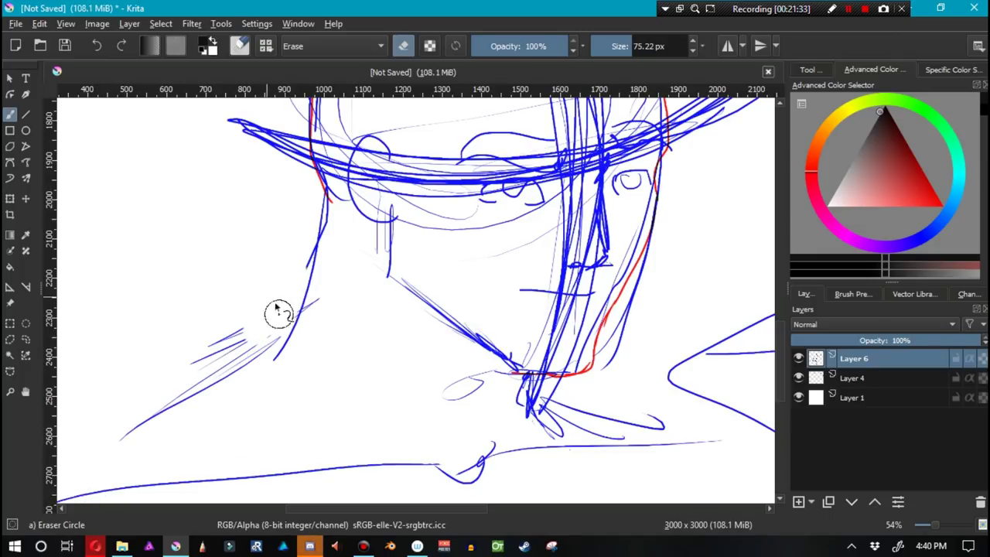
pyautogui.moveTo(278, 310); pyautogui.dragTo(150, 391)
pyautogui.hotkey('ctrl', 'z')
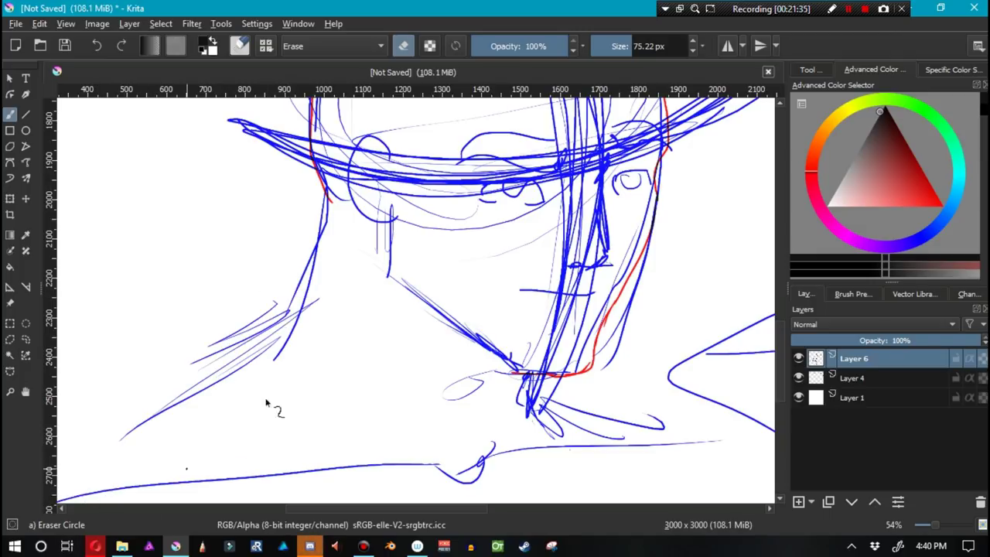
pyautogui.moveTo(283, 358)
pyautogui.mouseDown()
pyautogui.moveTo(121, 456)
pyautogui.moveTo(276, 358)
pyautogui.moveTo(320, 307)
pyautogui.mouseUp()
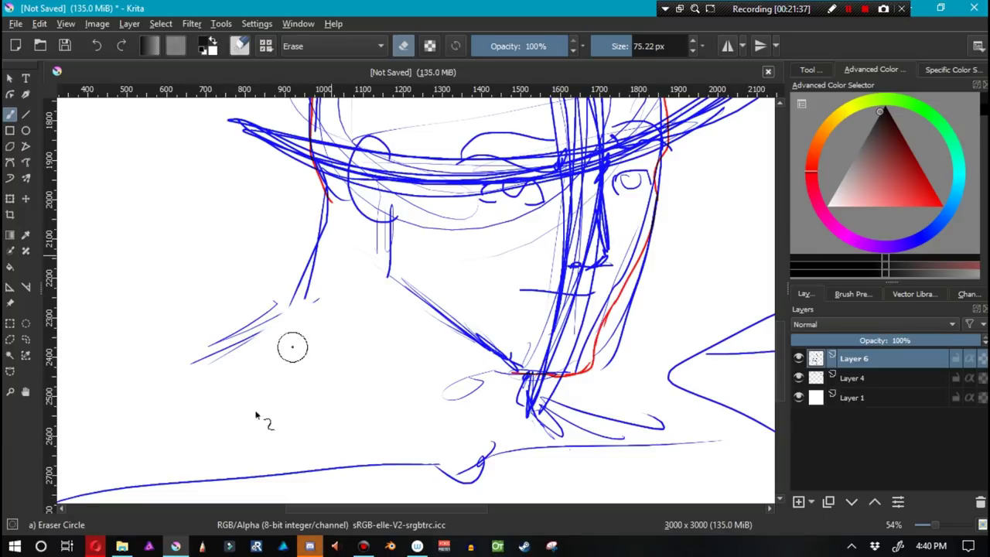
pyautogui.press('/')
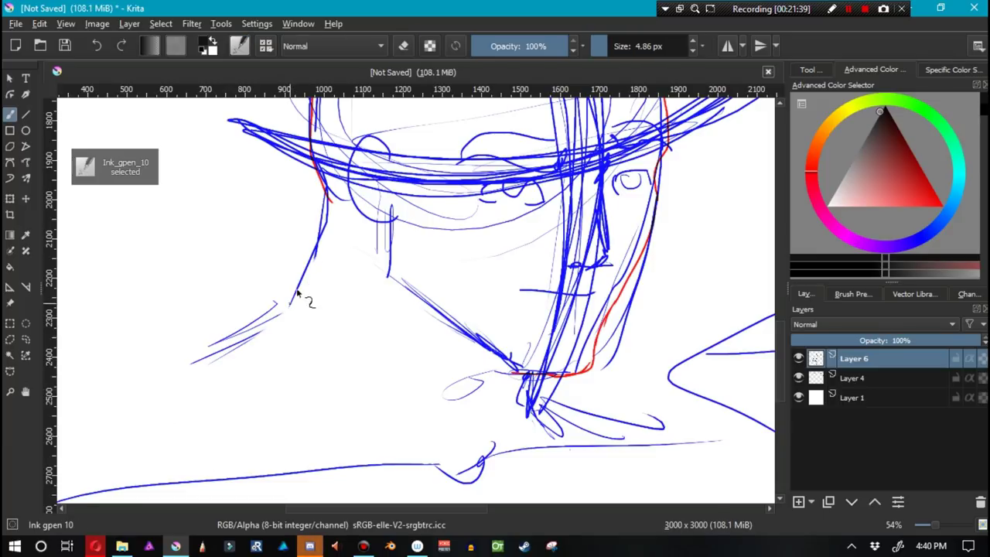
pyautogui.hotkey('ctrl', 'z')
pyautogui.hotkey('ctrl', 'z')
# Fill both pupils of the cartoon face on the contoured sphere with solid blue, leaving a small highlight in the upper part.
pyautogui.moveTo(584, 231)
pyautogui.mouseDown()
pyautogui.moveTo(369, 488)
pyautogui.moveTo(520, 250)
pyautogui.mouseUp()
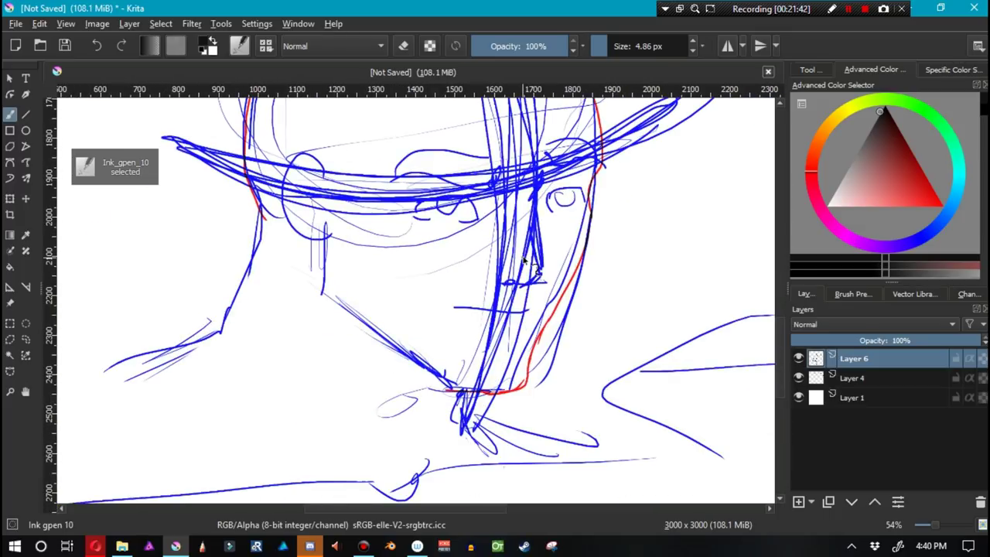
pyautogui.moveTo(520, 266); pyautogui.dragTo(346, 477)
pyautogui.moveTo(446, 147); pyautogui.dragTo(392, 485)
pyautogui.moveTo(426, 261)
pyautogui.mouseDown()
pyautogui.moveTo(391, 307)
pyautogui.moveTo(368, 284)
pyautogui.mouseUp()
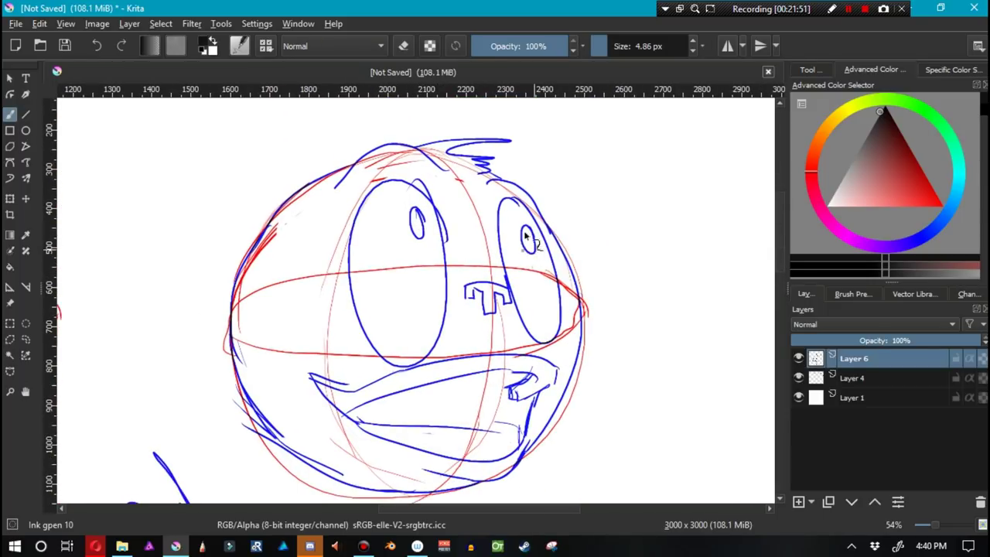
pyautogui.moveTo(425, 224)
pyautogui.mouseDown()
pyautogui.moveTo(420, 249)
pyautogui.moveTo(414, 213)
pyautogui.mouseUp()
pyautogui.hotkey('ctrl', 'z')
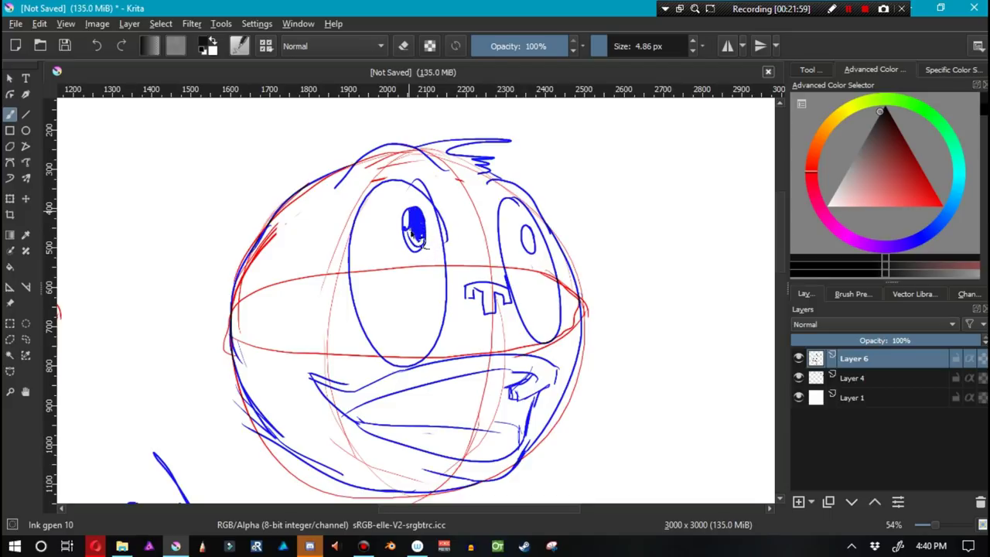
pyautogui.moveTo(414, 249); pyautogui.dragTo(419, 251)
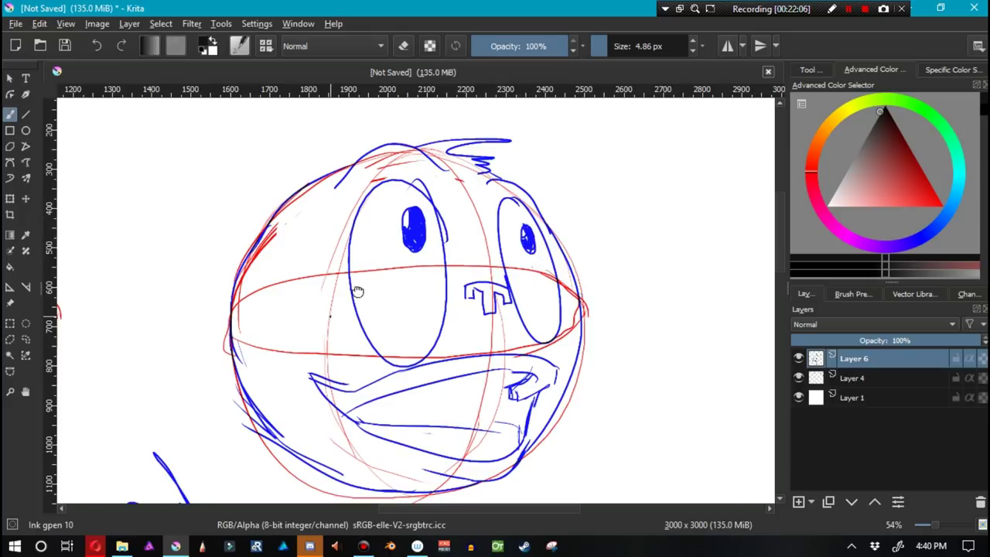
pyautogui.moveTo(330, 315); pyautogui.dragTo(368, 300)
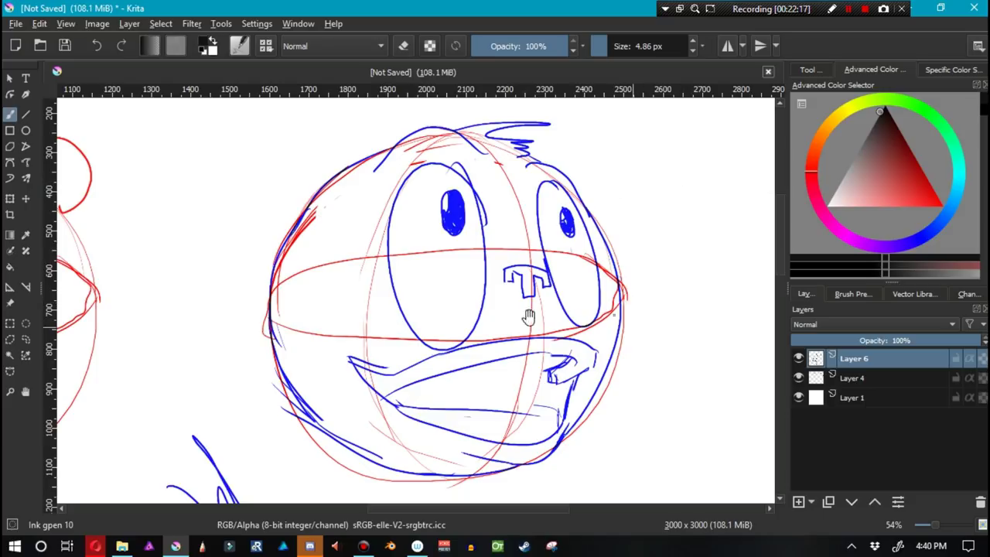
# Fill the left corner of the character's mouth in solid blue and trim its stray upper lines with the Eraser Circle brush.
pyautogui.moveTo(524, 321); pyautogui.dragTo(435, 343)
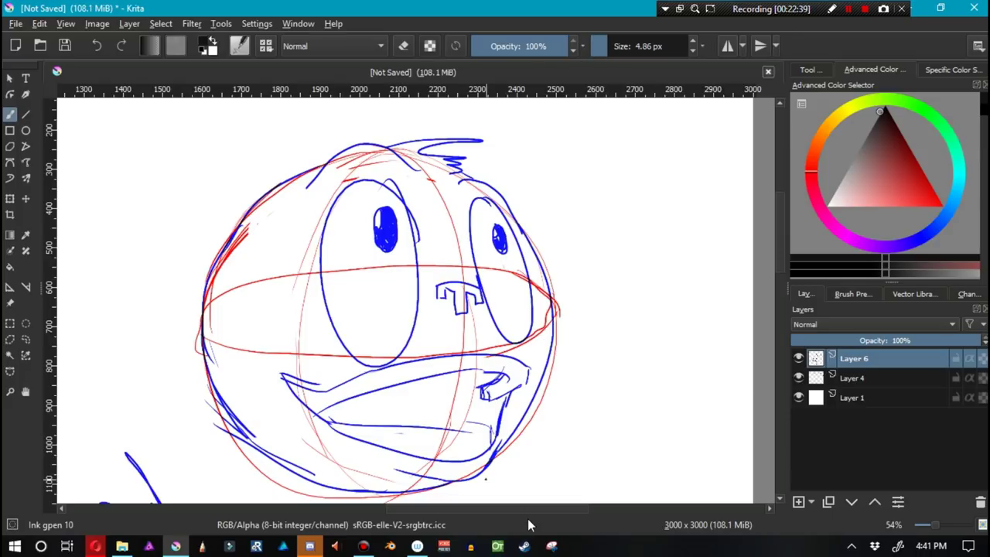
pyautogui.moveTo(477, 225); pyautogui.dragTo(486, 235)
pyautogui.moveTo(285, 385); pyautogui.dragTo(305, 397)
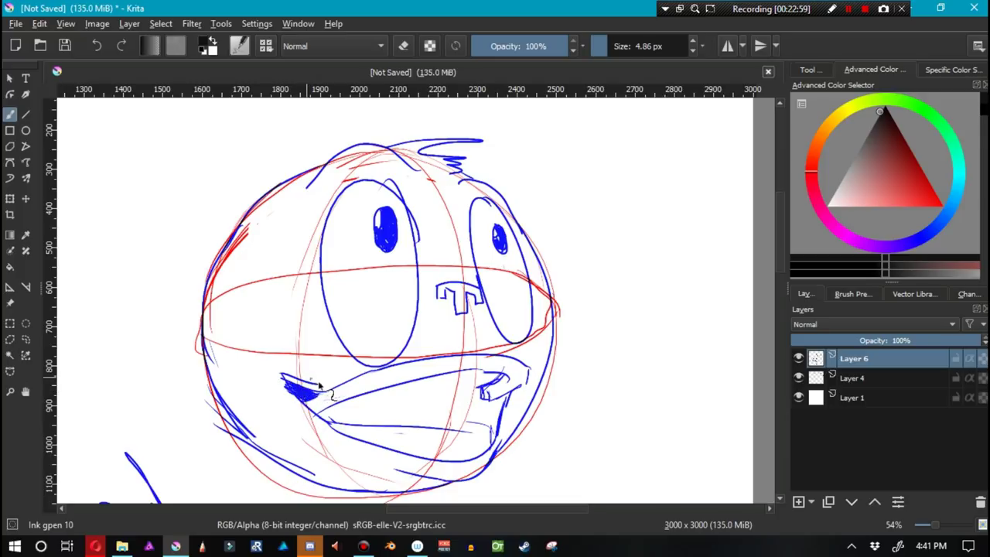
pyautogui.press('e')
pyautogui.press('e')
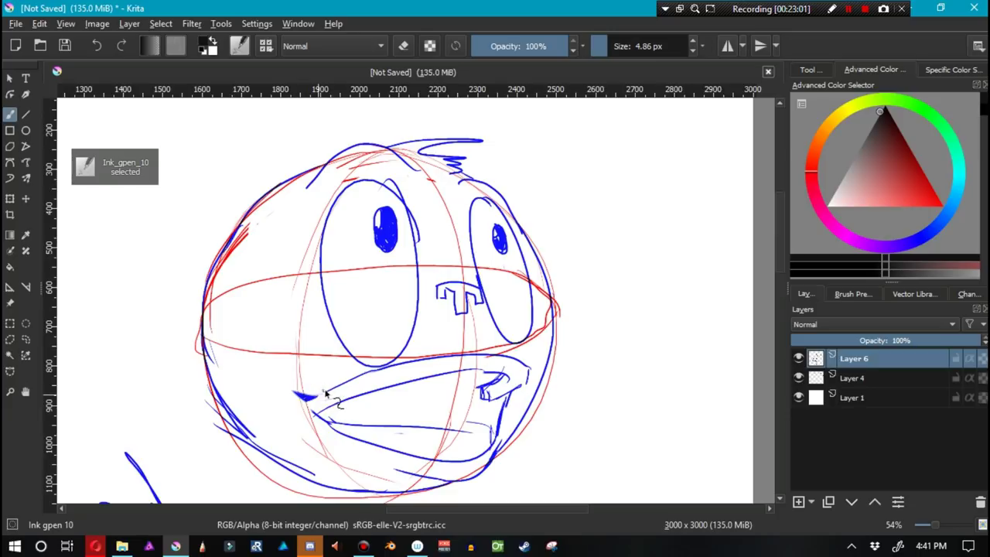
pyautogui.moveTo(313, 397)
pyautogui.mouseDown()
pyautogui.moveTo(288, 388)
pyautogui.moveTo(320, 387)
pyautogui.moveTo(287, 376)
pyautogui.mouseUp()
pyautogui.press('e')
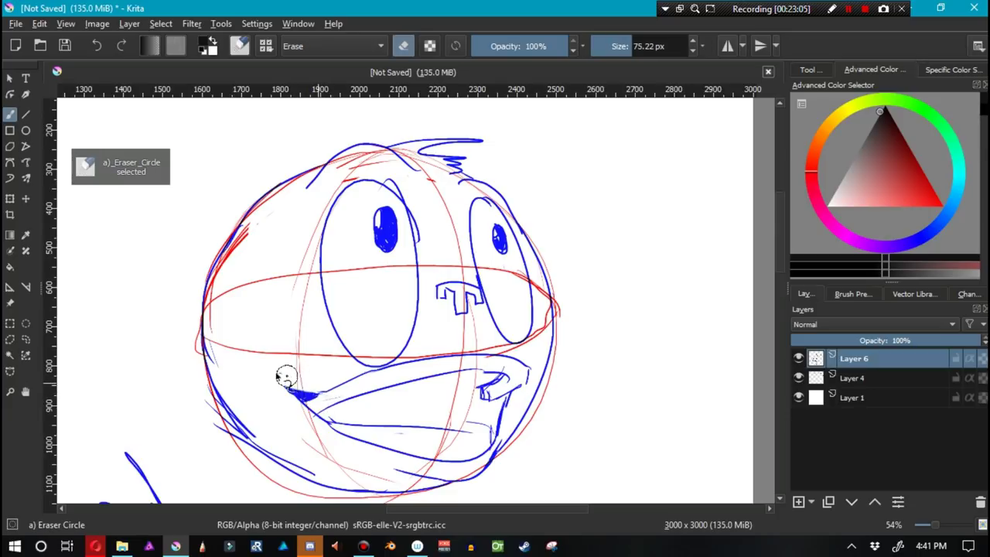
pyautogui.press('e')
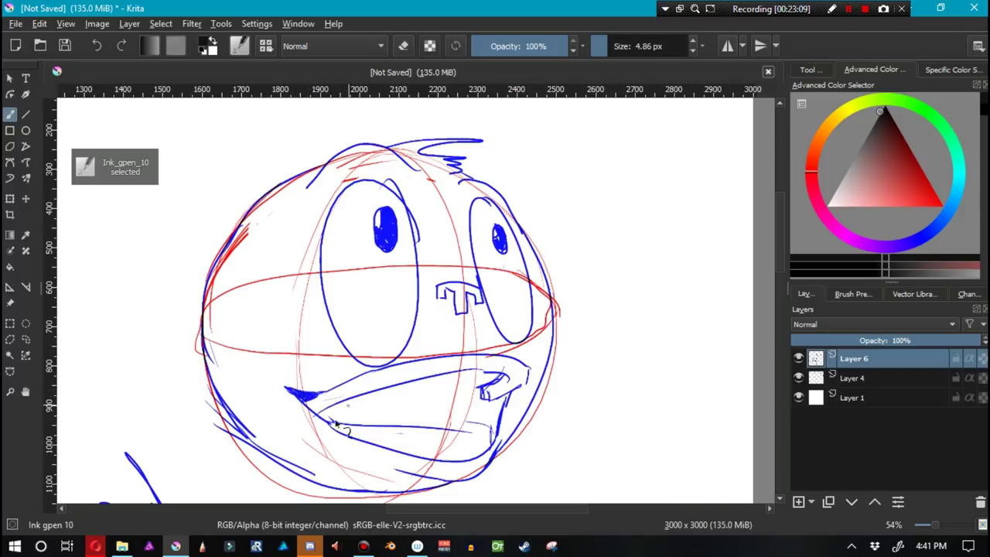
# Draw a cheek crease at the mouth's left tip and thicken the lower lip line, cleaning its edges with the eraser.
pyautogui.moveTo(292, 377)
pyautogui.mouseDown()
pyautogui.moveTo(283, 401)
pyautogui.moveTo(287, 394)
pyautogui.mouseUp()
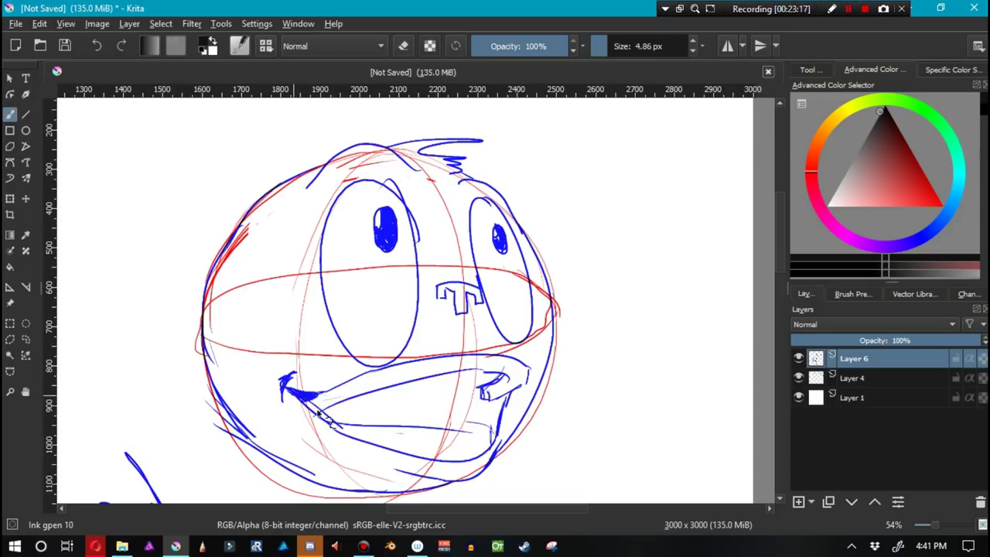
pyautogui.moveTo(301, 395); pyautogui.dragTo(342, 427)
pyautogui.moveTo(302, 403); pyautogui.dragTo(382, 448)
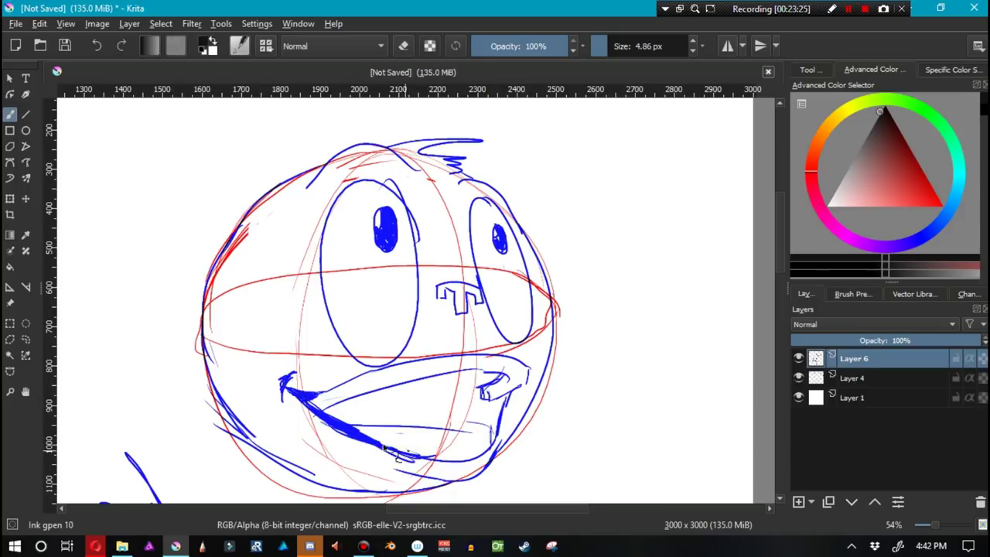
pyautogui.press('/')
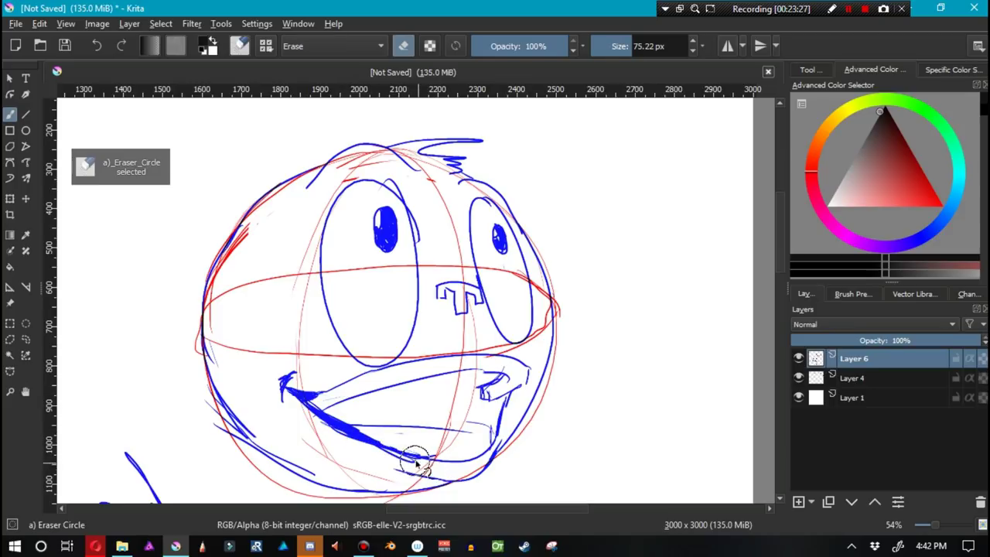
pyautogui.moveTo(424, 464); pyautogui.dragTo(369, 450)
pyautogui.moveTo(338, 416)
pyautogui.mouseDown()
pyautogui.moveTo(365, 423)
pyautogui.moveTo(335, 413)
pyautogui.moveTo(413, 453)
pyautogui.moveTo(367, 431)
pyautogui.mouseUp()
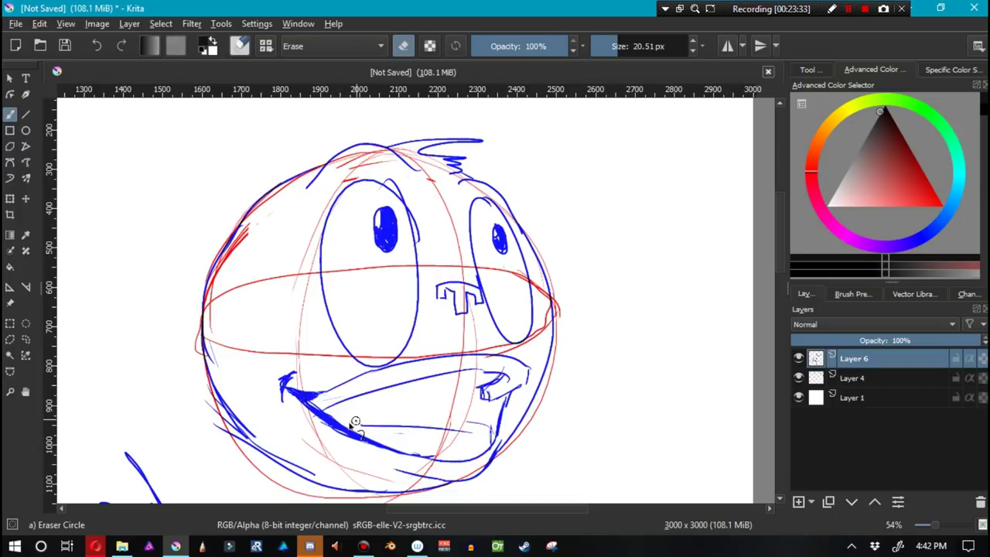
# Redraw the inner line above the lower lip as a lower curve, erase the old line and outline a tooth at its right end.
pyautogui.press('/')
pyautogui.moveTo(352, 425); pyautogui.dragTo(427, 436)
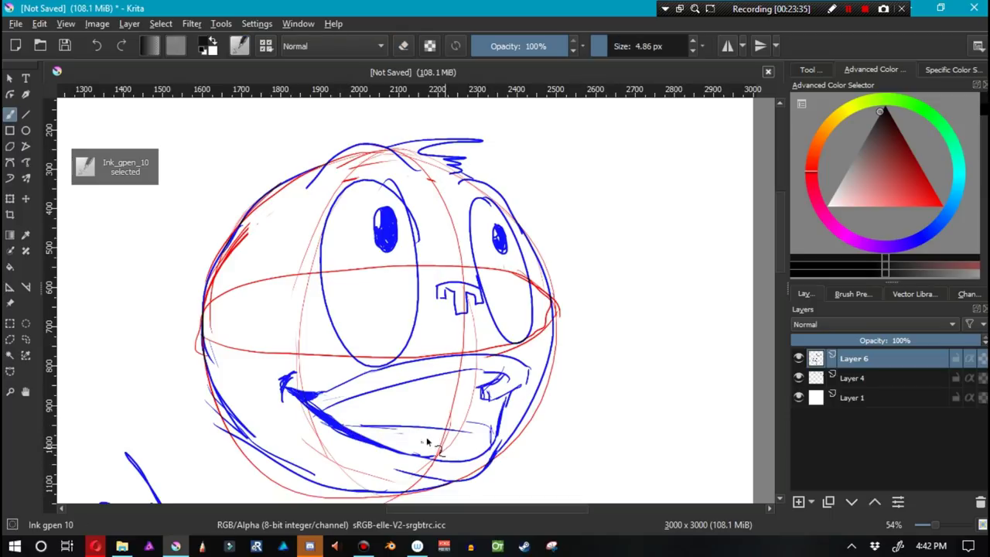
pyautogui.moveTo(342, 425); pyautogui.dragTo(455, 437)
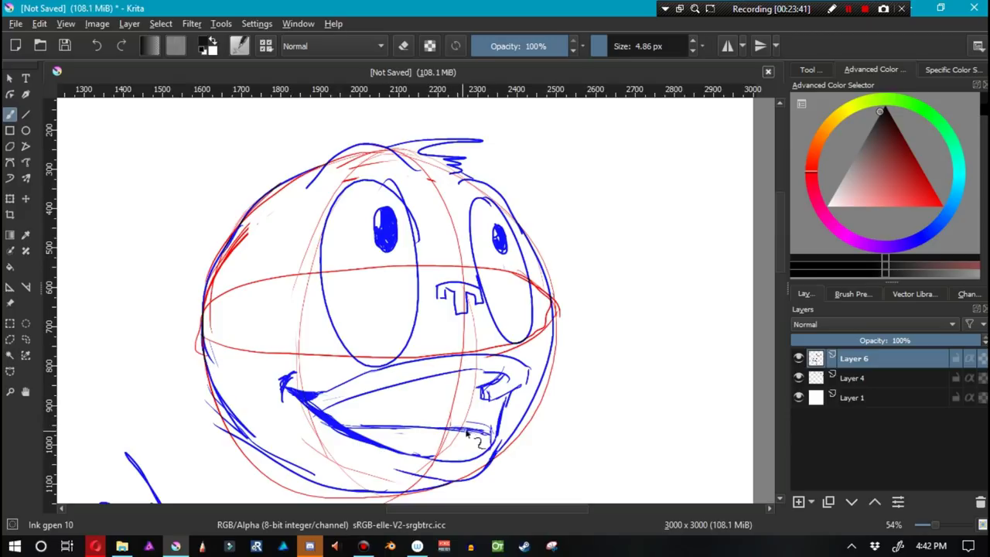
pyautogui.press('/')
pyautogui.moveTo(460, 431); pyautogui.dragTo(411, 429)
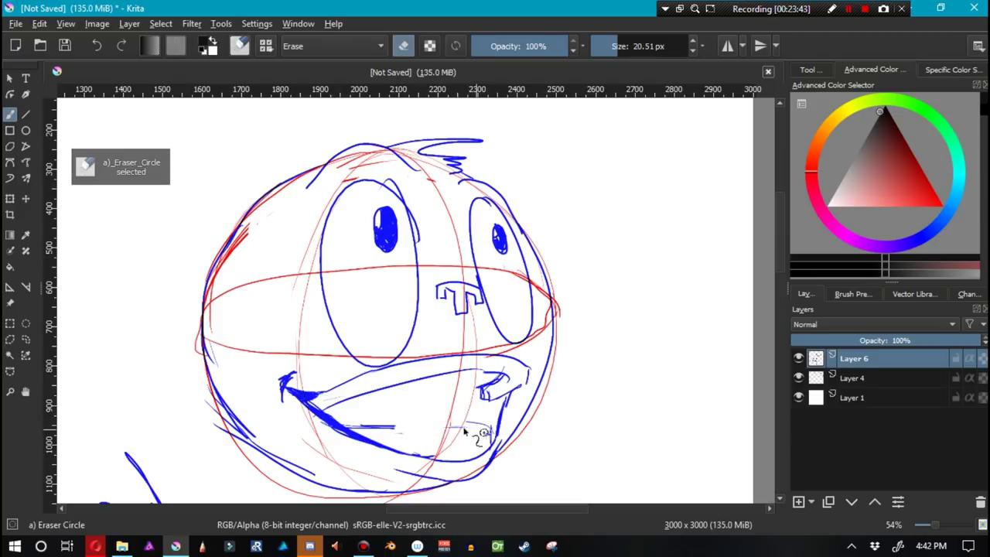
pyautogui.press('/')
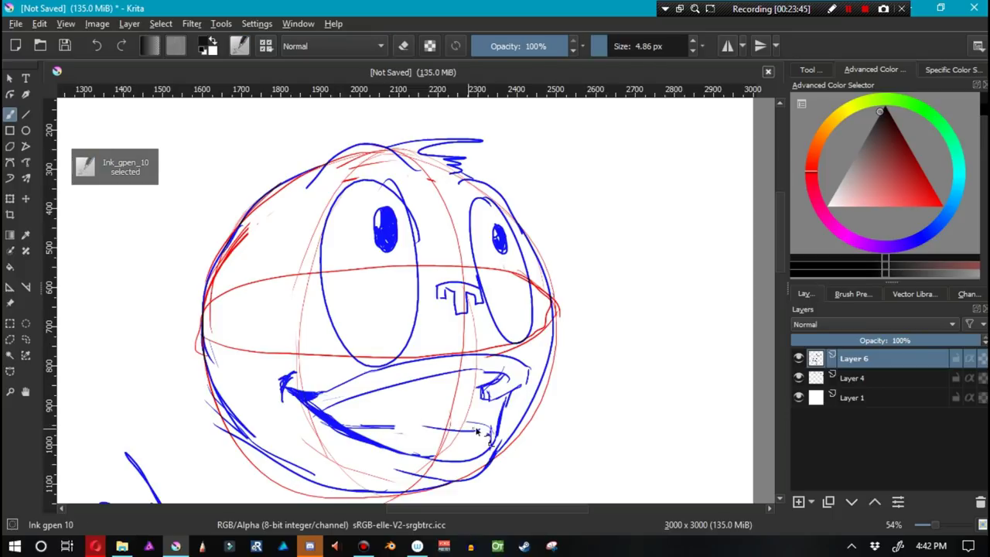
pyautogui.moveTo(359, 435); pyautogui.dragTo(477, 431)
pyautogui.press('/')
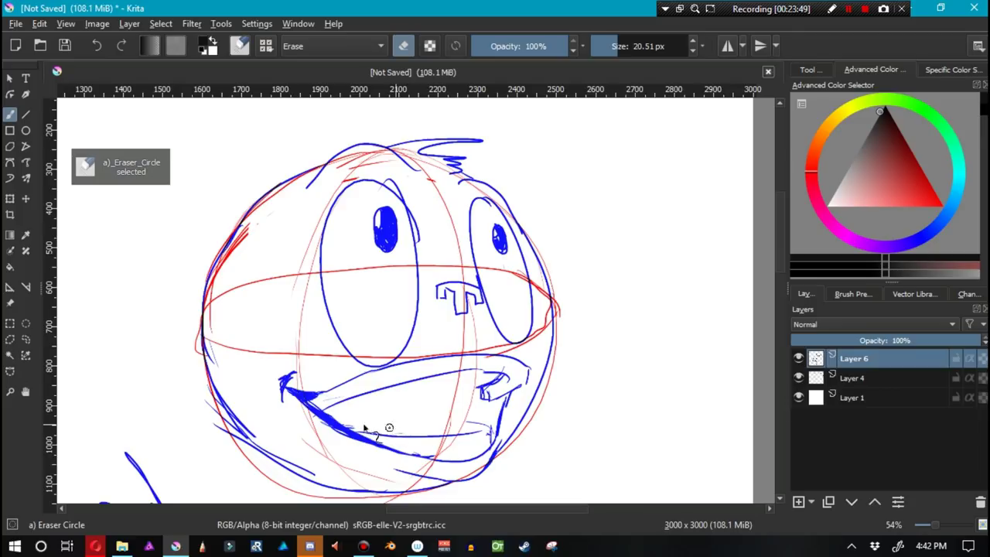
pyautogui.press('/')
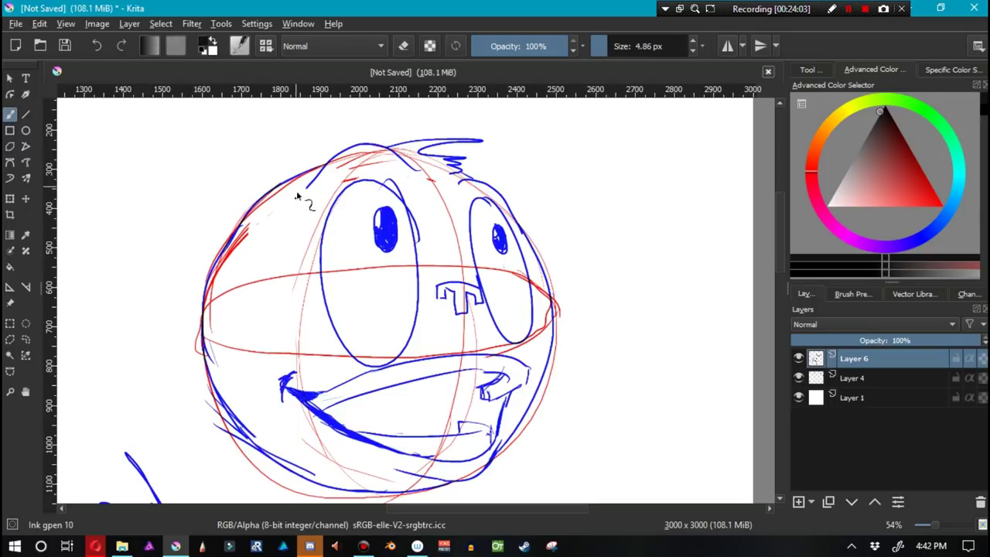
# Add a new layer with default properties above Layer 6 and try to draw a diagonal green guide line across the head.
pyautogui.click(797, 502)
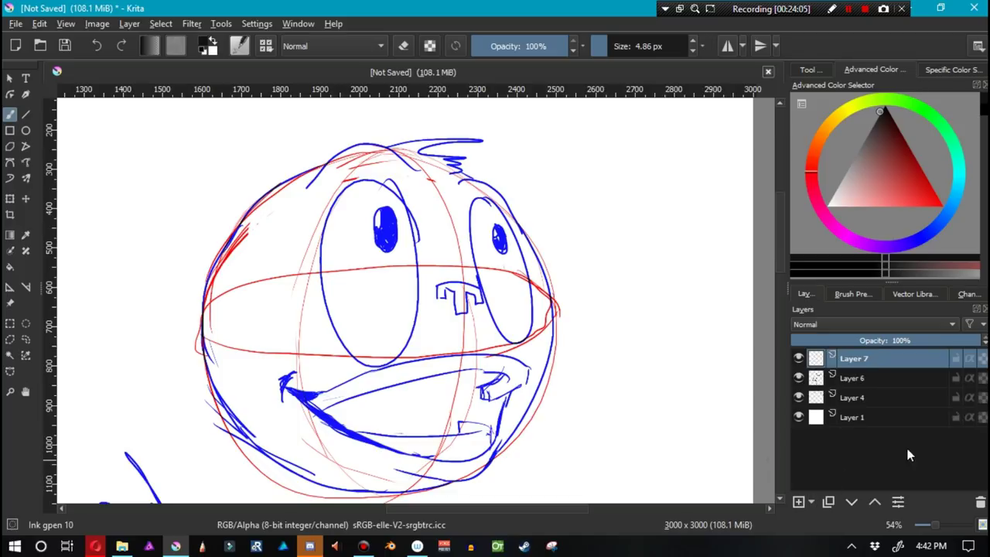
pyautogui.click(895, 503)
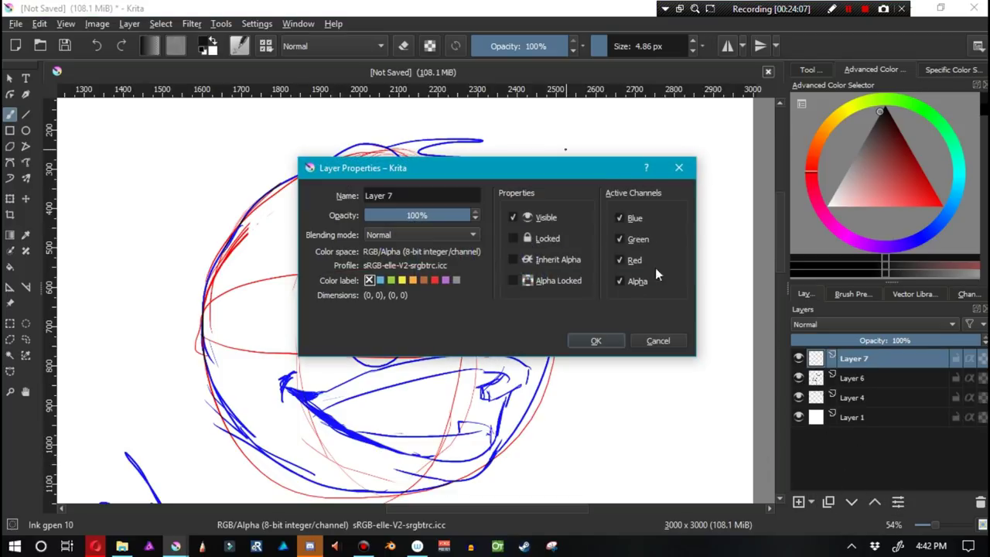
pyautogui.click(593, 344)
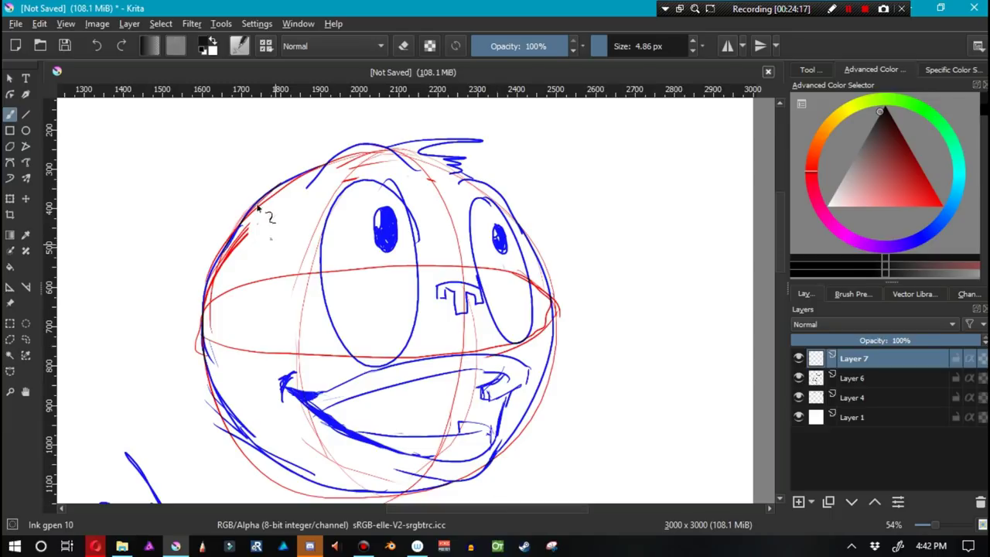
pyautogui.moveTo(254, 193); pyautogui.dragTo(388, 487)
pyautogui.hotkey('ctrl', 'z')
pyautogui.click(508, 254)
pyautogui.moveTo(479, 271)
pyautogui.mouseDown()
pyautogui.moveTo(201, 404)
pyautogui.moveTo(523, 226)
pyautogui.moveTo(179, 410)
pyautogui.moveTo(536, 228)
pyautogui.mouseUp()
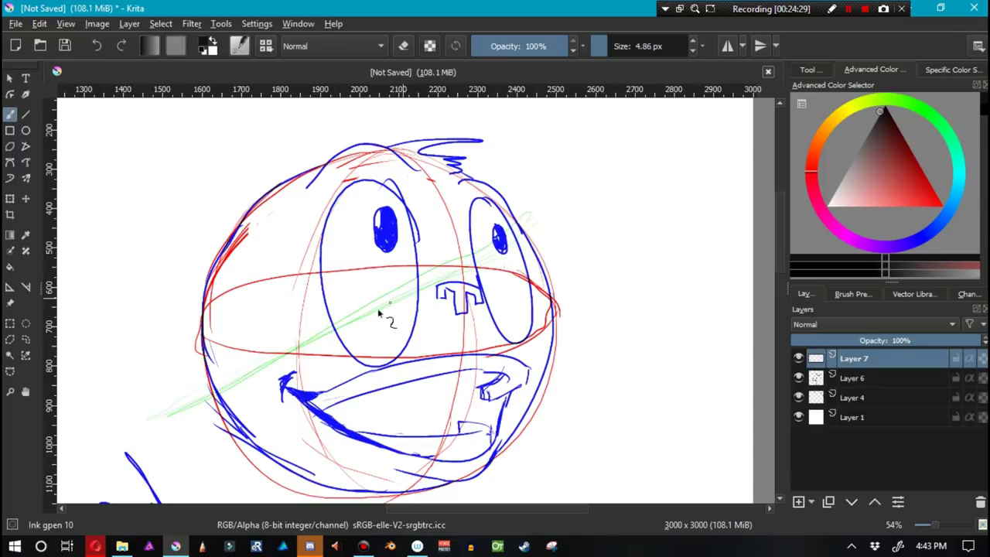
pyautogui.hotkey('ctrl', 'z')
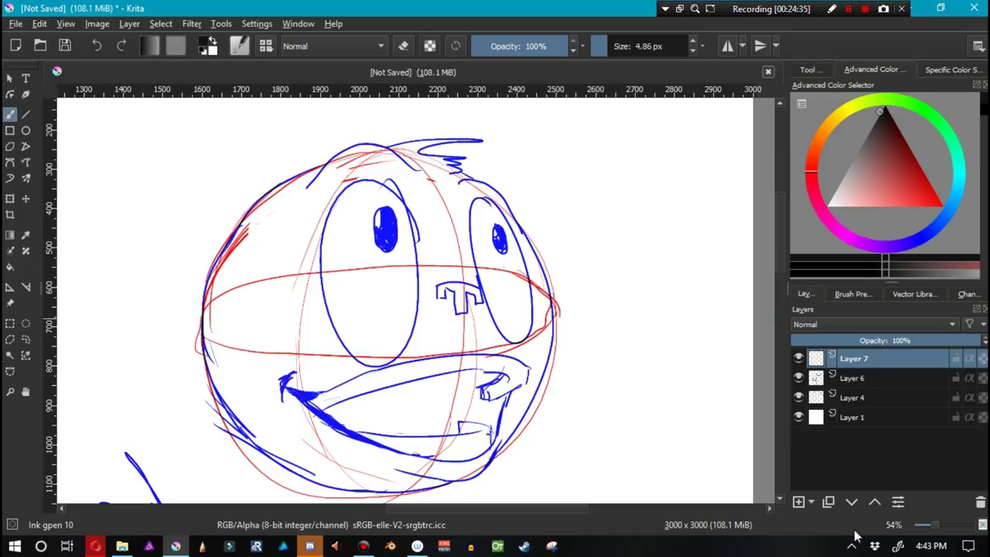
# Add another layer with default properties and draw a green diagonal line between the upper-right and lower-left crossings of the red guides.
pyautogui.click(799, 502)
pyautogui.press('F3')
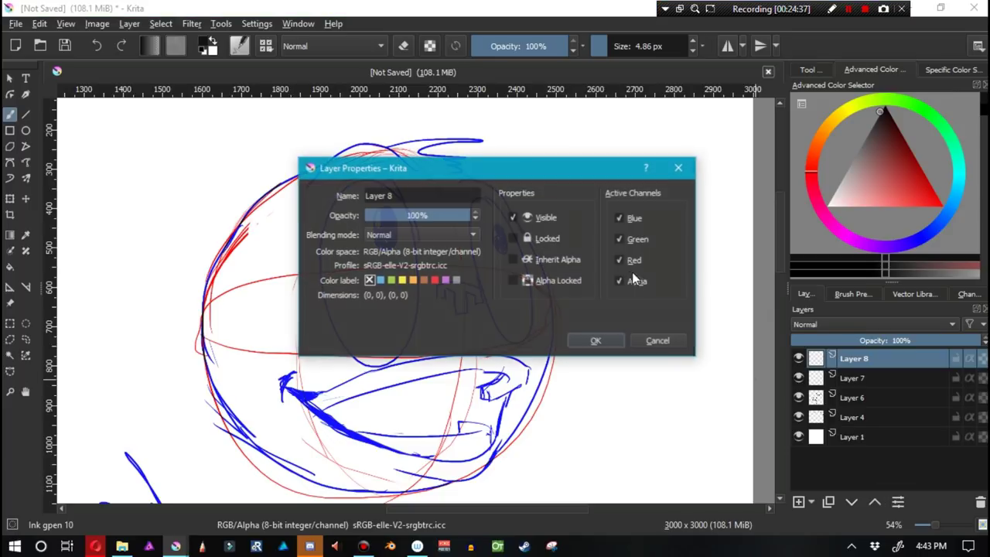
pyautogui.click(596, 341)
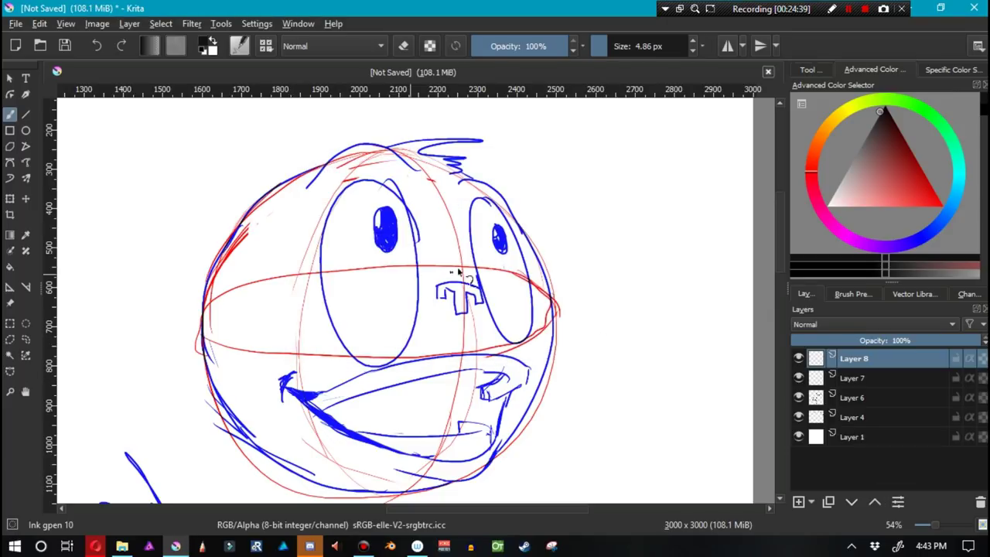
pyautogui.moveTo(459, 269)
pyautogui.mouseDown()
pyautogui.moveTo(403, 311)
pyautogui.moveTo(301, 363)
pyautogui.moveTo(465, 271)
pyautogui.moveTo(290, 363)
pyautogui.mouseUp()
pyautogui.hotkey('ctrl', 'z')
pyautogui.hotkey('ctrl', 'z')
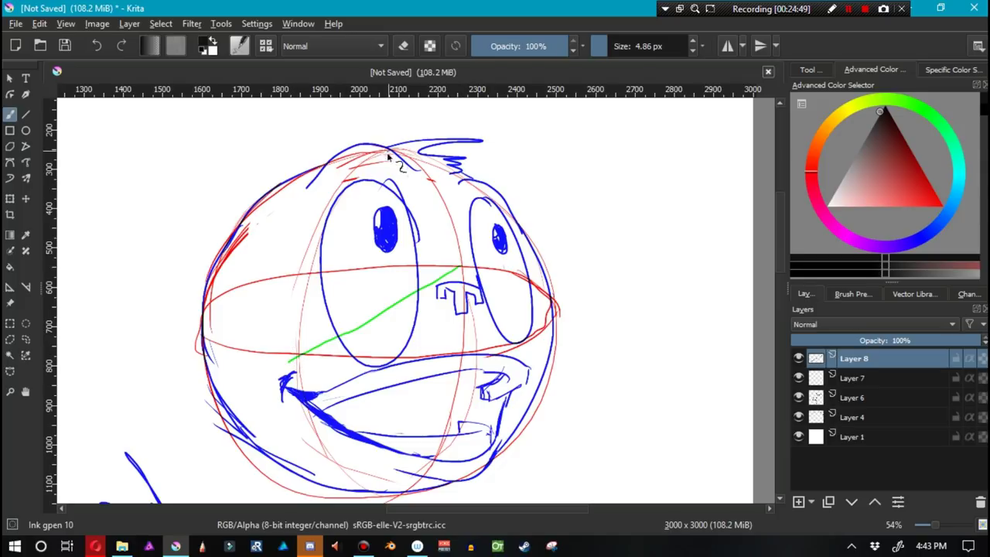
# Try tracing the left vertical curve and the lower horizontal curve of the red guides in green.
pyautogui.moveTo(322, 239)
pyautogui.mouseDown()
pyautogui.moveTo(307, 300)
pyautogui.moveTo(305, 367)
pyautogui.moveTo(314, 423)
pyautogui.moveTo(347, 479)
pyautogui.mouseUp()
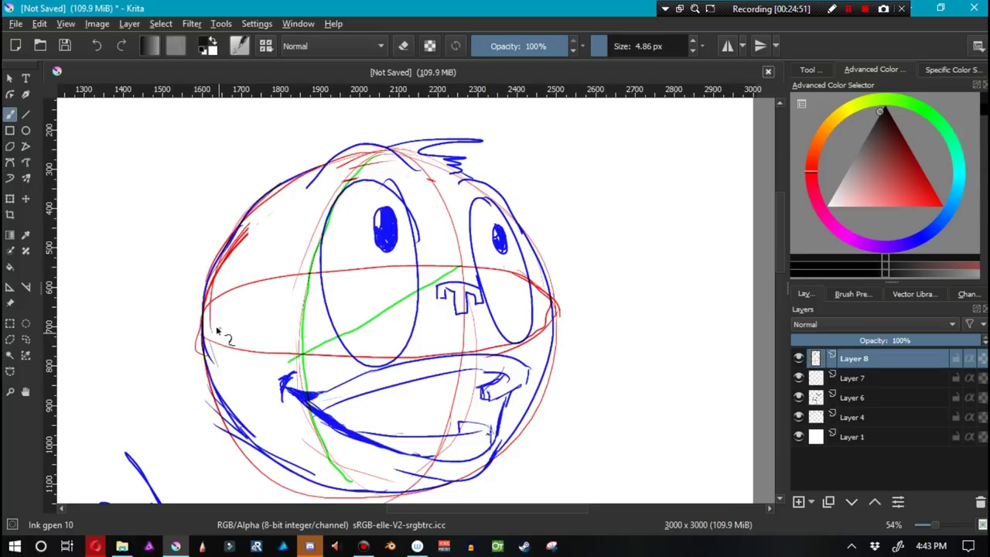
pyautogui.moveTo(218, 343)
pyautogui.mouseDown()
pyautogui.moveTo(285, 358)
pyautogui.moveTo(446, 353)
pyautogui.moveTo(509, 335)
pyautogui.moveTo(553, 306)
pyautogui.mouseUp()
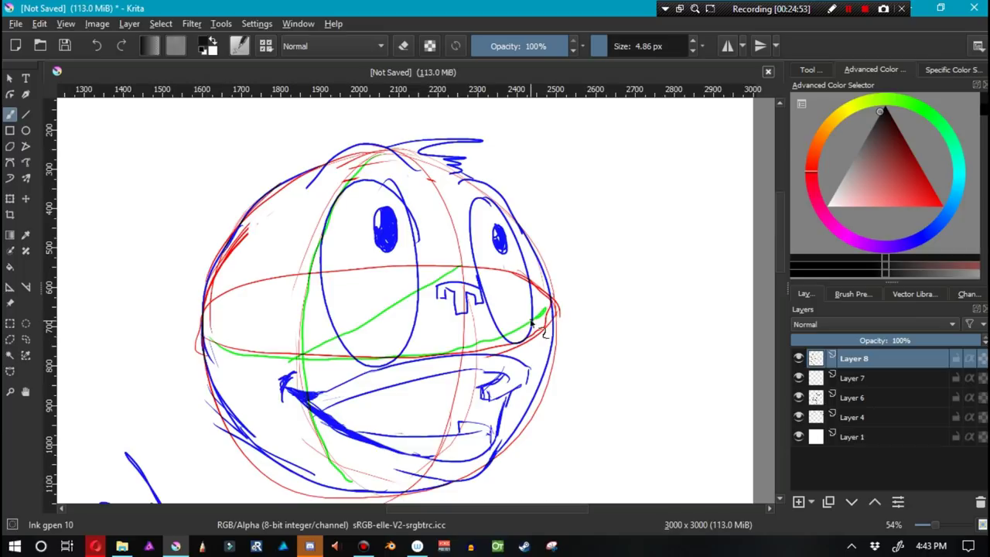
pyautogui.hotkey('ctrl', 'z')
pyautogui.hotkey('ctrl', 'z')
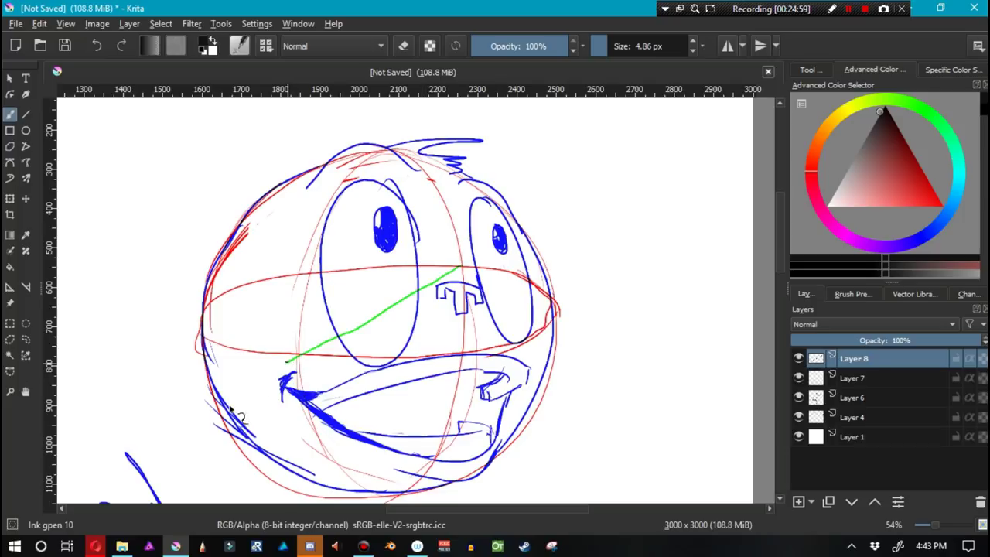
# Extend the green diagonal line at both ends past the head's outline.
pyautogui.moveTo(228, 405); pyautogui.dragTo(289, 360)
pyautogui.hotkey('ctrl', 'z')
pyautogui.moveTo(460, 268); pyautogui.dragTo(525, 209)
pyautogui.moveTo(288, 362); pyautogui.dragTo(194, 431)
pyautogui.hotkey('ctrl', 'z')
pyautogui.moveTo(296, 358); pyautogui.dragTo(178, 434)
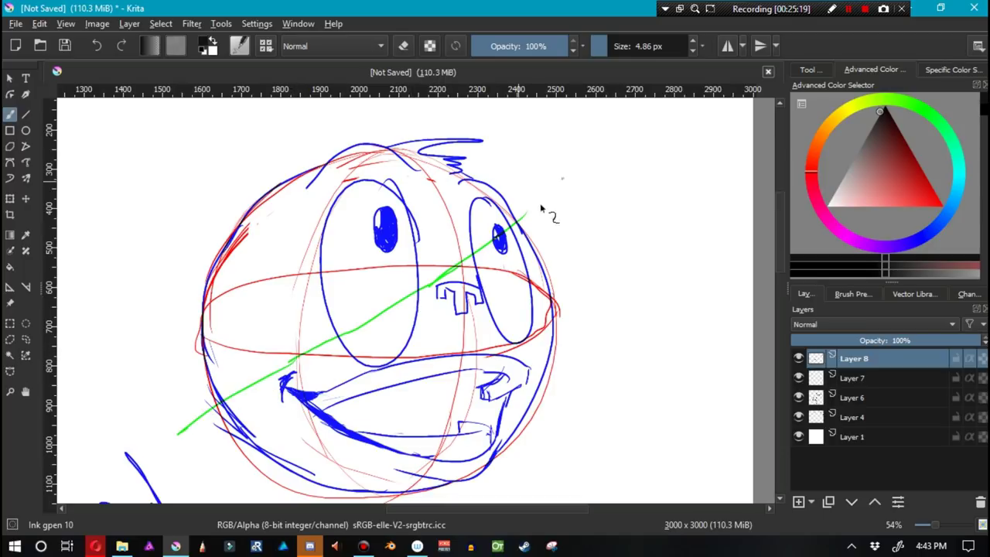
pyautogui.moveTo(525, 212); pyautogui.dragTo(557, 184)
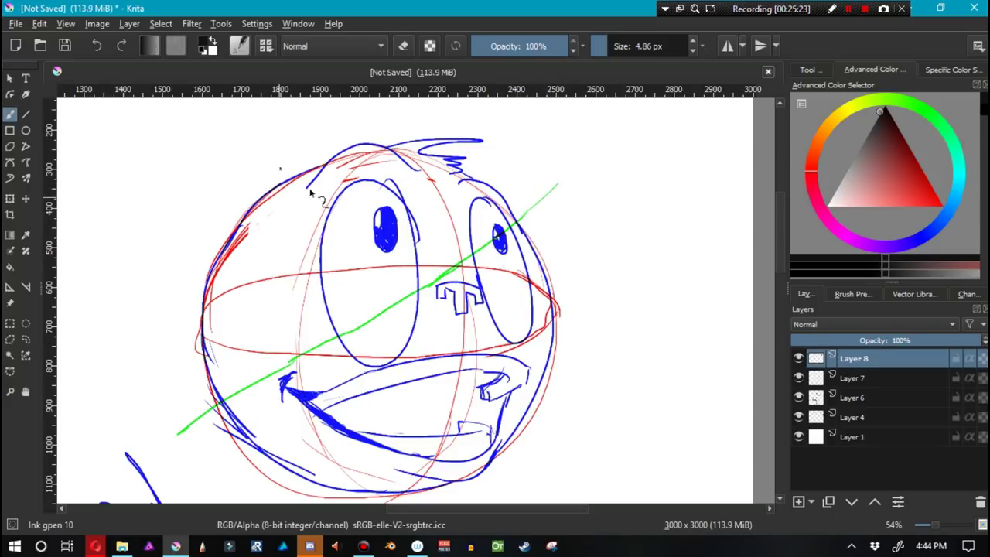
# Draw a tilted green ellipse around the head, from its upper-left edge down to the chin and back through the diagonal line.
pyautogui.moveTo(126, 307)
pyautogui.mouseDown()
pyautogui.moveTo(636, 379)
pyautogui.moveTo(517, 283)
pyautogui.moveTo(261, 276)
pyautogui.mouseUp()
pyautogui.moveTo(372, 180); pyautogui.dragTo(391, 340)
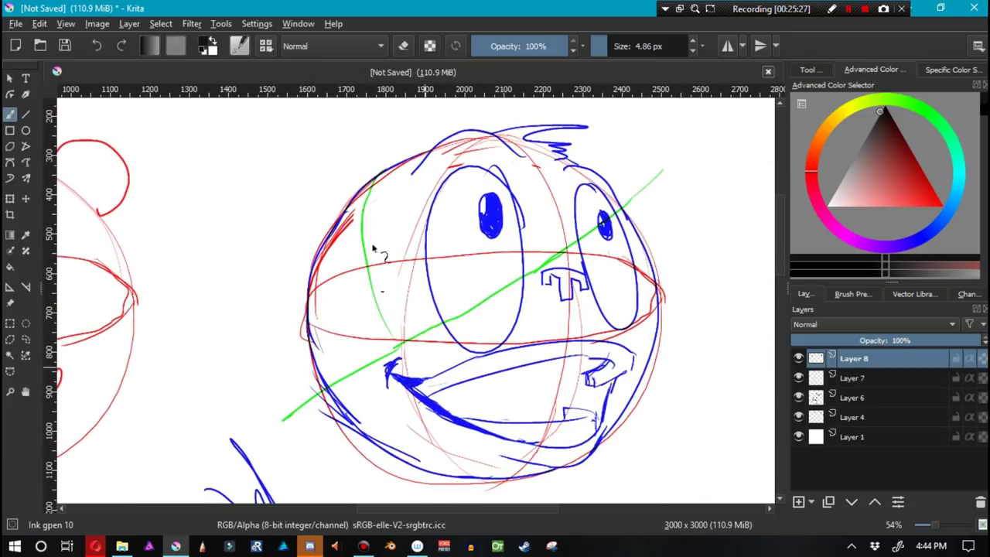
pyautogui.hotkey('ctrl', 'z')
pyautogui.moveTo(360, 186)
pyautogui.mouseDown()
pyautogui.moveTo(354, 301)
pyautogui.moveTo(390, 398)
pyautogui.mouseUp()
pyautogui.moveTo(429, 433)
pyautogui.mouseDown()
pyautogui.moveTo(500, 474)
pyautogui.moveTo(542, 462)
pyautogui.moveTo(536, 358)
pyautogui.moveTo(484, 242)
pyautogui.moveTo(422, 199)
pyautogui.moveTo(366, 181)
pyautogui.moveTo(357, 277)
pyautogui.moveTo(376, 338)
pyautogui.moveTo(451, 429)
pyautogui.moveTo(529, 472)
pyautogui.moveTo(564, 438)
pyautogui.moveTo(572, 348)
pyautogui.moveTo(544, 282)
pyautogui.moveTo(503, 235)
pyautogui.moveTo(418, 186)
pyautogui.moveTo(361, 180)
pyautogui.mouseUp()
pyautogui.hotkey('ctrl', 'z')
pyautogui.hotkey('ctrl', 'z')
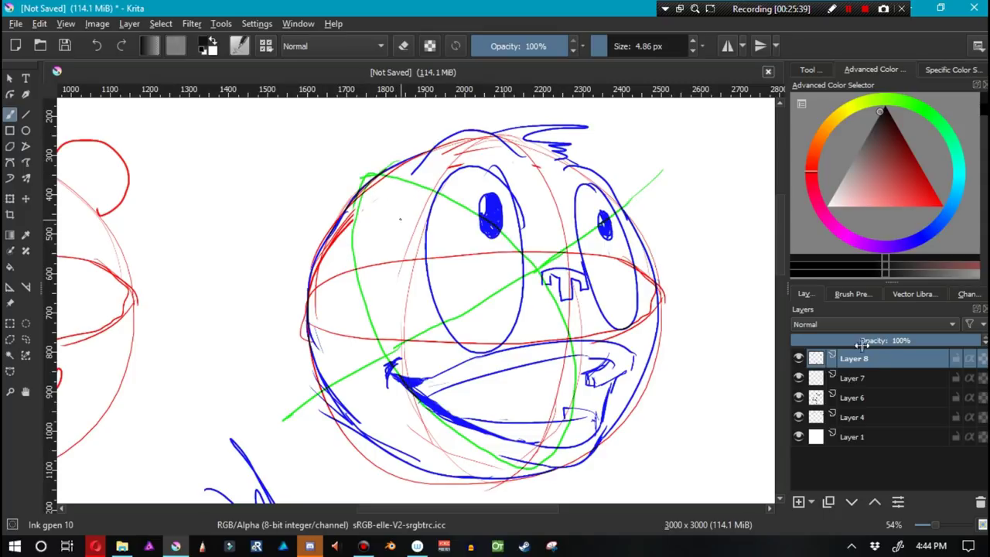
# Delete the empty Layer 7.
pyautogui.click(860, 378)
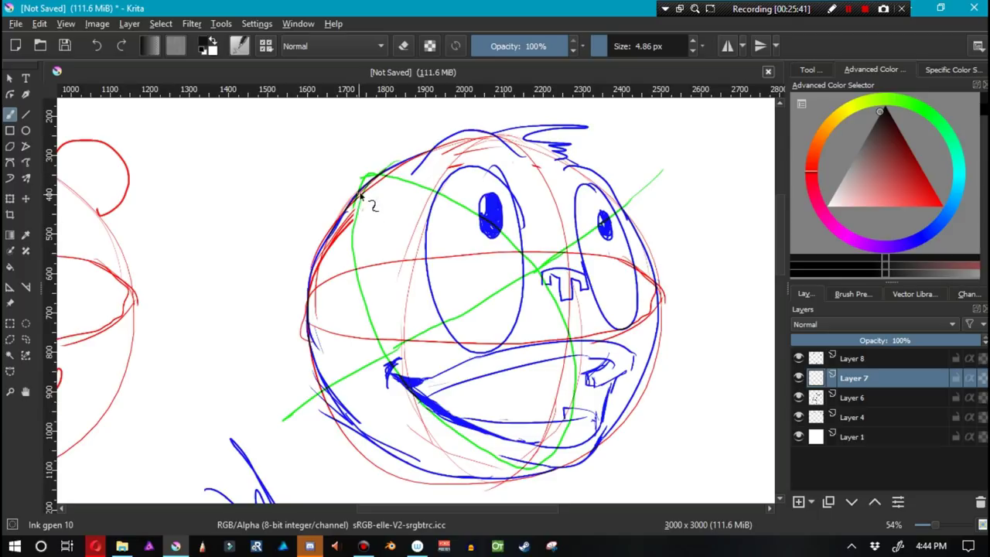
pyautogui.moveTo(356, 193)
pyautogui.mouseDown()
pyautogui.moveTo(343, 287)
pyautogui.moveTo(362, 279)
pyautogui.mouseUp()
pyautogui.hotkey('ctrl', 'z')
pyautogui.click(979, 501)
# Draw a round blue ear with a curved inner line at the head's upper left on Layer 6, and an arc above the near eye.
pyautogui.click(798, 379)
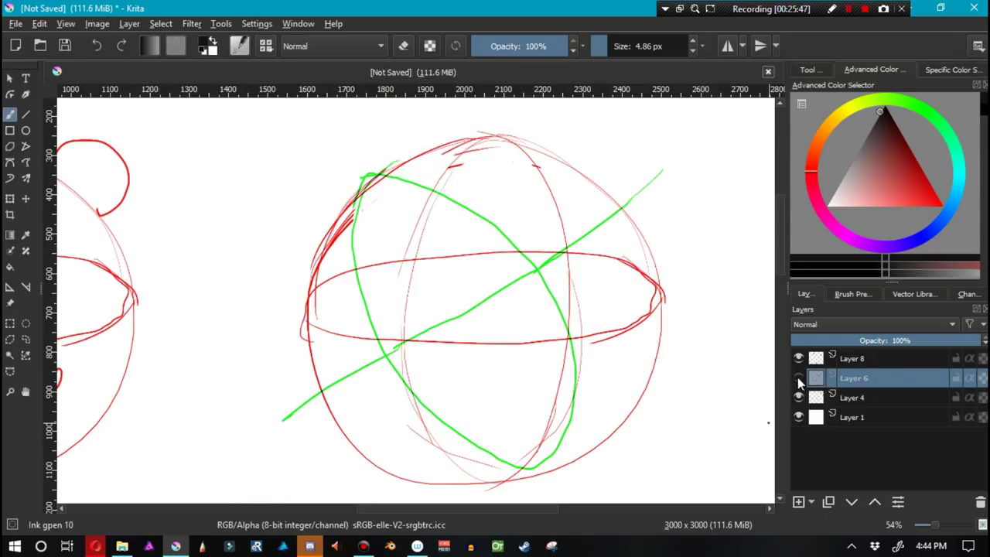
pyautogui.click(798, 378)
pyautogui.moveTo(357, 211)
pyautogui.mouseDown()
pyautogui.moveTo(336, 263)
pyautogui.moveTo(292, 187)
pyautogui.moveTo(344, 186)
pyautogui.moveTo(357, 197)
pyautogui.moveTo(298, 192)
pyautogui.moveTo(288, 246)
pyautogui.moveTo(316, 275)
pyautogui.moveTo(353, 258)
pyautogui.moveTo(315, 266)
pyautogui.moveTo(270, 211)
pyautogui.moveTo(288, 176)
pyautogui.moveTo(336, 170)
pyautogui.mouseUp()
pyautogui.hotkey('ctrl', 'z')
pyautogui.hotkey('ctrl', 'z')
pyautogui.hotkey('ctrl', 'z')
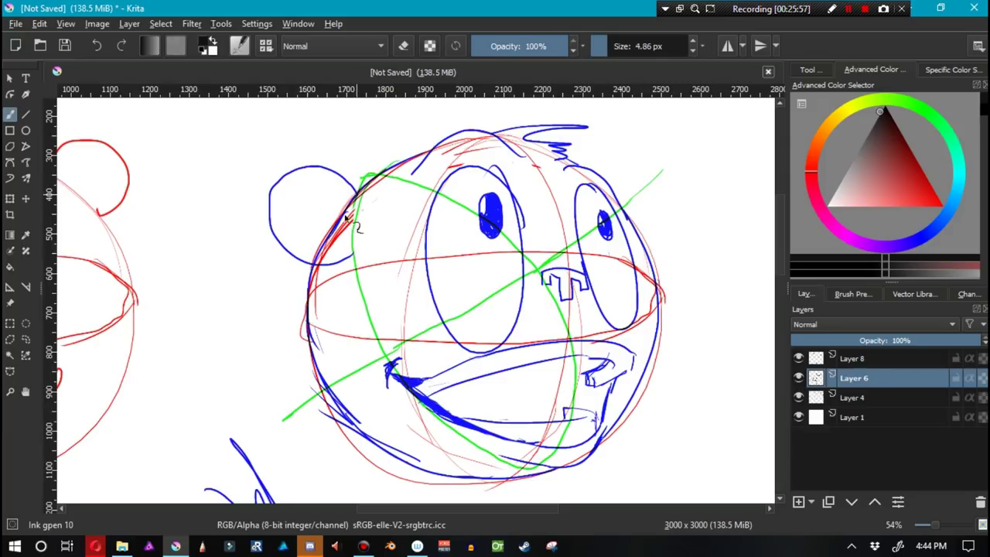
pyautogui.moveTo(301, 198)
pyautogui.mouseDown()
pyautogui.moveTo(332, 233)
pyautogui.moveTo(347, 225)
pyautogui.mouseUp()
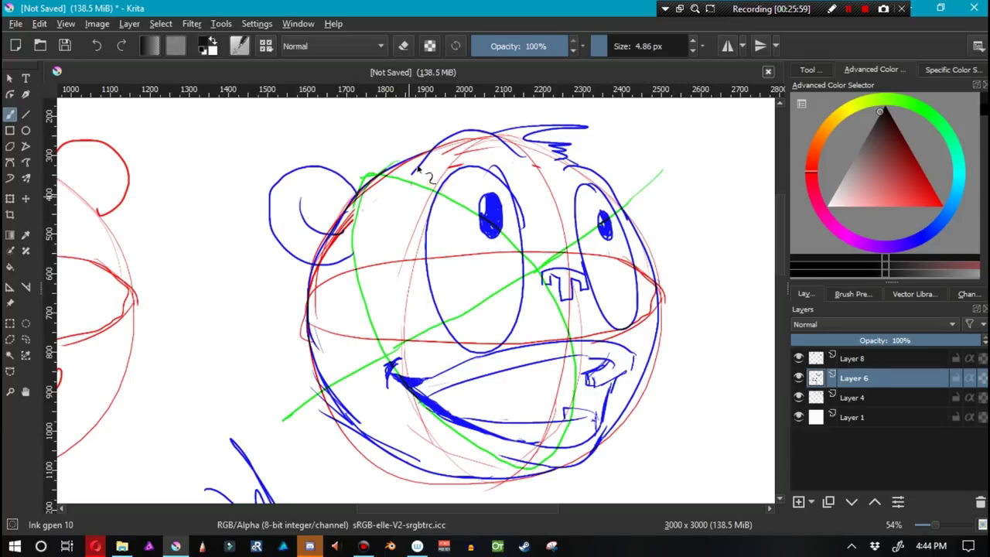
pyautogui.moveTo(424, 184)
pyautogui.mouseDown()
pyautogui.moveTo(453, 146)
pyautogui.moveTo(484, 212)
pyautogui.mouseUp()
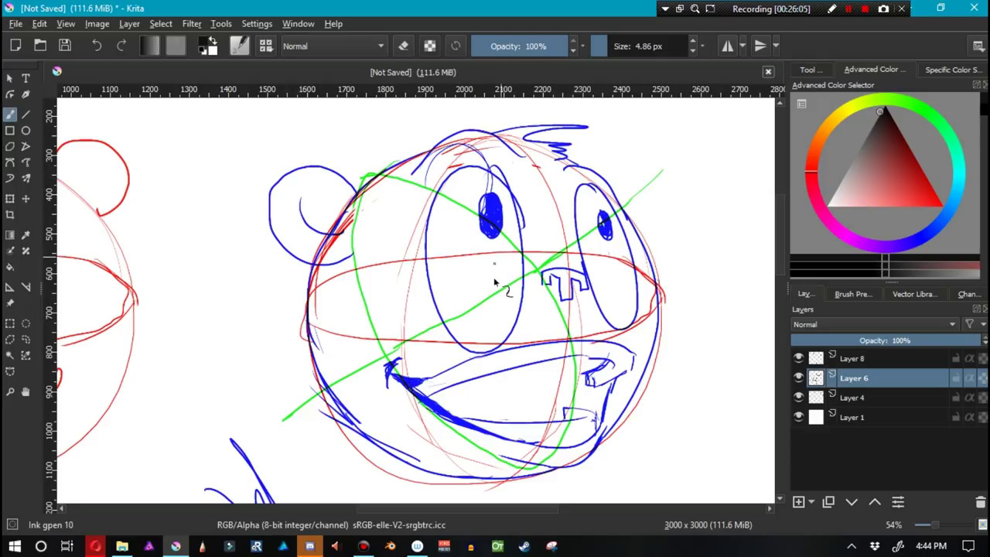
# Lower the opacity of Layer 6 to 47% and of Layer 4 to 43%.
pyautogui.click(478, 245)
pyautogui.click(883, 340)
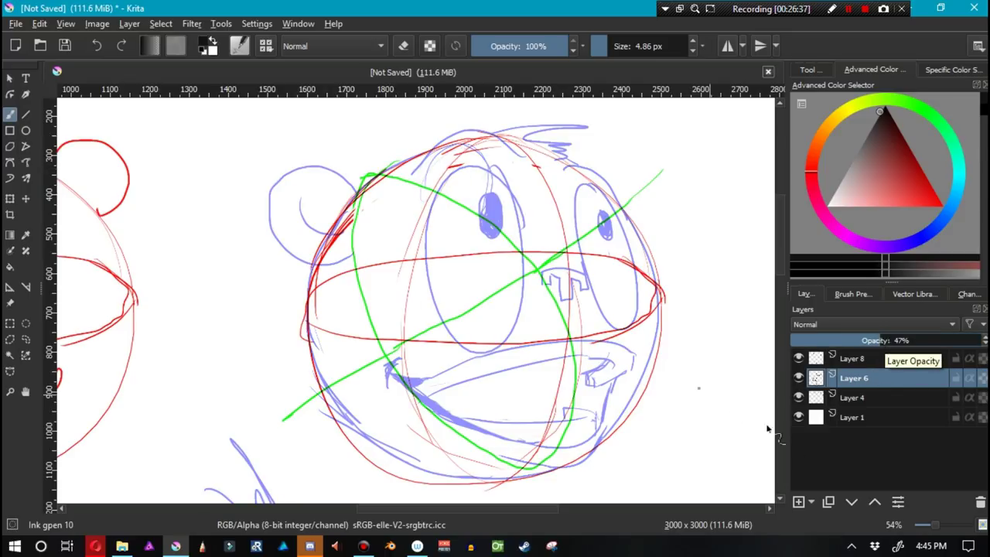
pyautogui.click(874, 397)
pyautogui.click(872, 340)
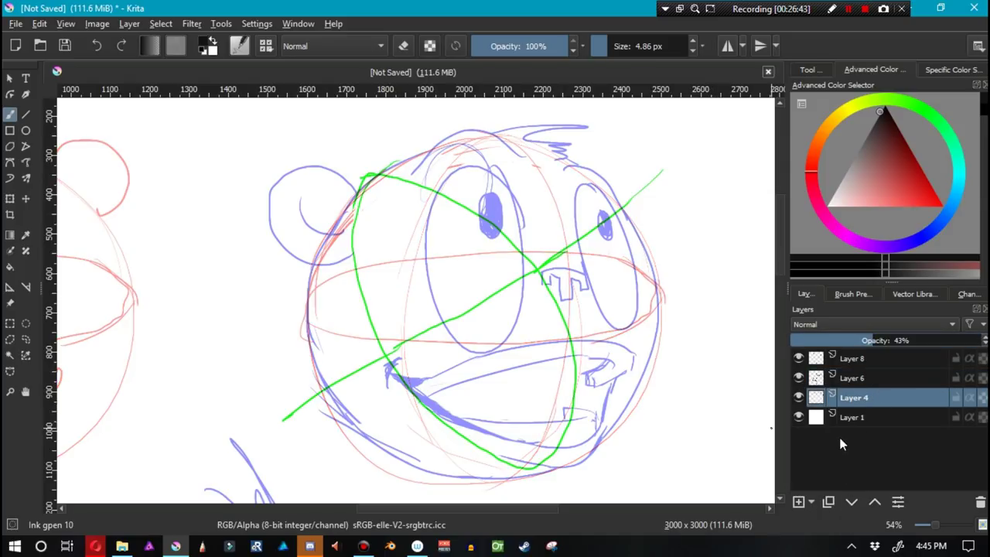
# Lower the opacity of Layer 8, which holds the green guide lines, to 23%.
pyautogui.click(846, 361)
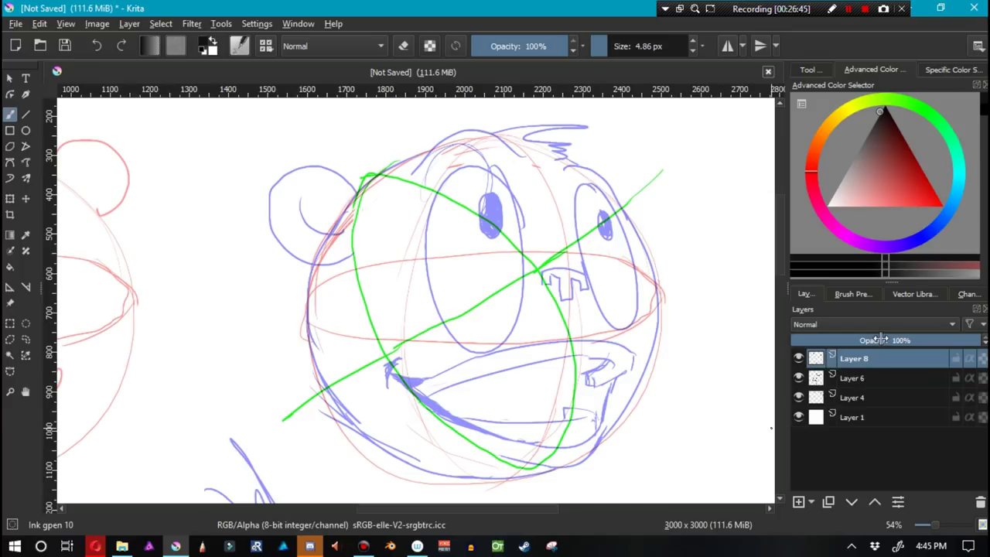
pyautogui.click(880, 340)
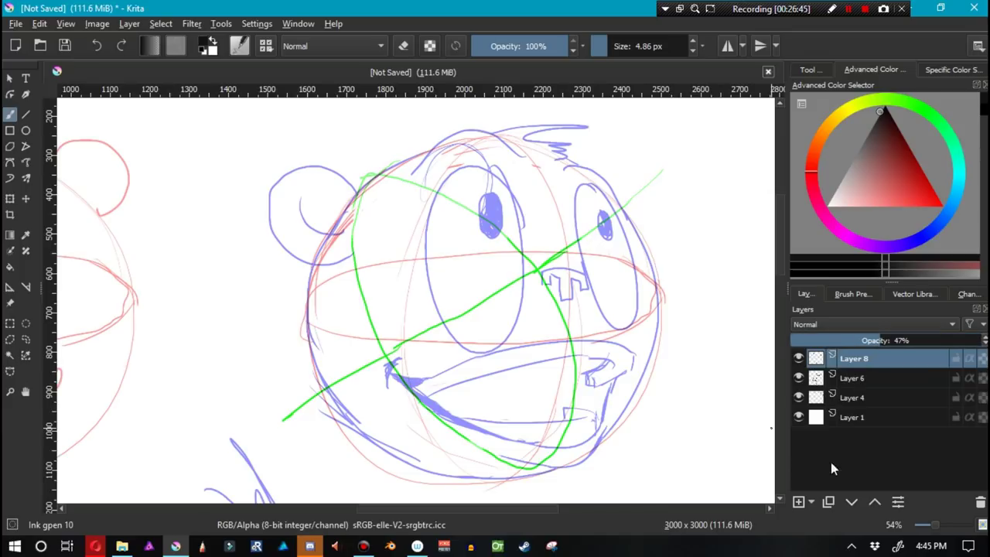
pyautogui.click(855, 340)
pyautogui.click(834, 340)
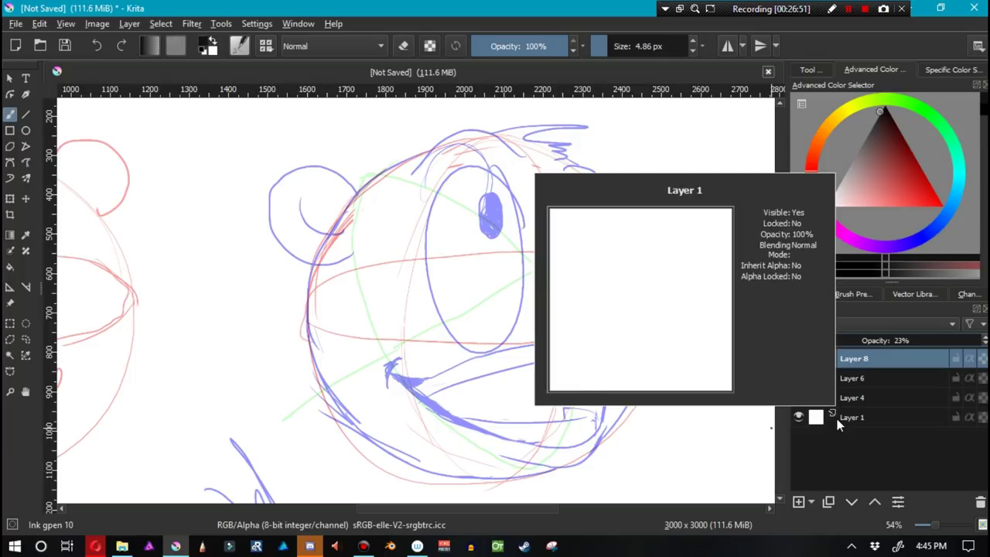
# Add a new layer above Layer 8 and ink the hair tuft's long upper line on it in black.
pyautogui.click(798, 502)
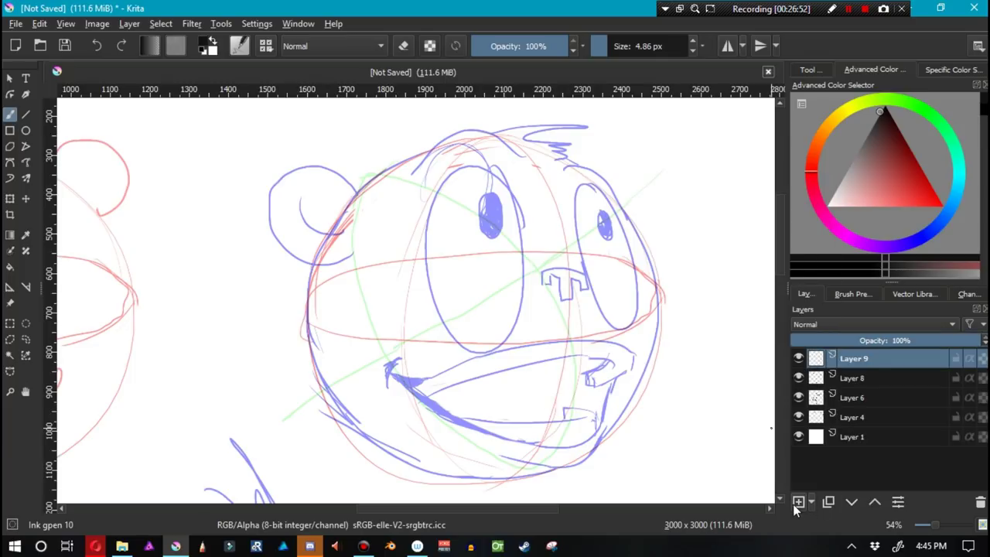
pyautogui.click(890, 112)
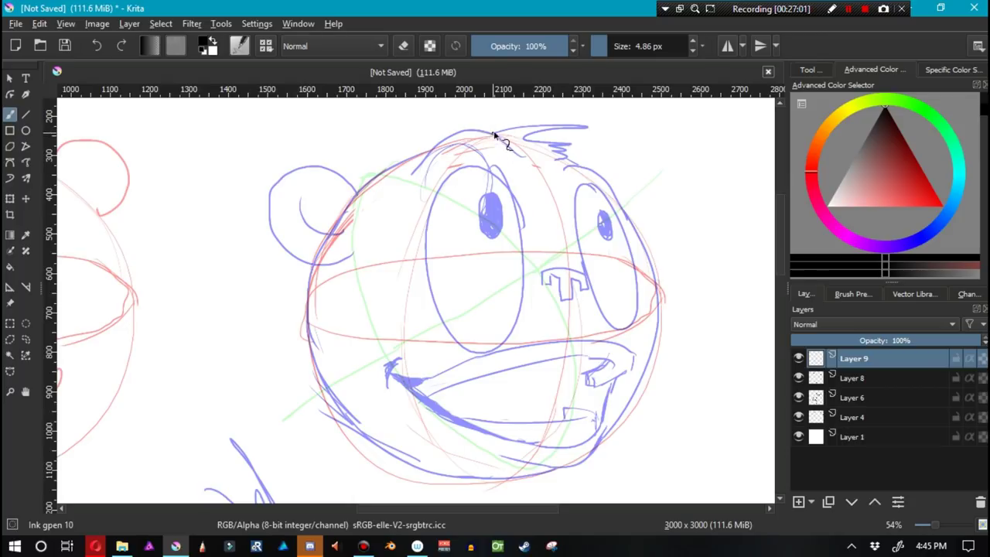
pyautogui.moveTo(495, 136); pyautogui.dragTo(580, 133)
pyautogui.hotkey('ctrl', 'z')
pyautogui.moveTo(495, 135); pyautogui.dragTo(579, 133)
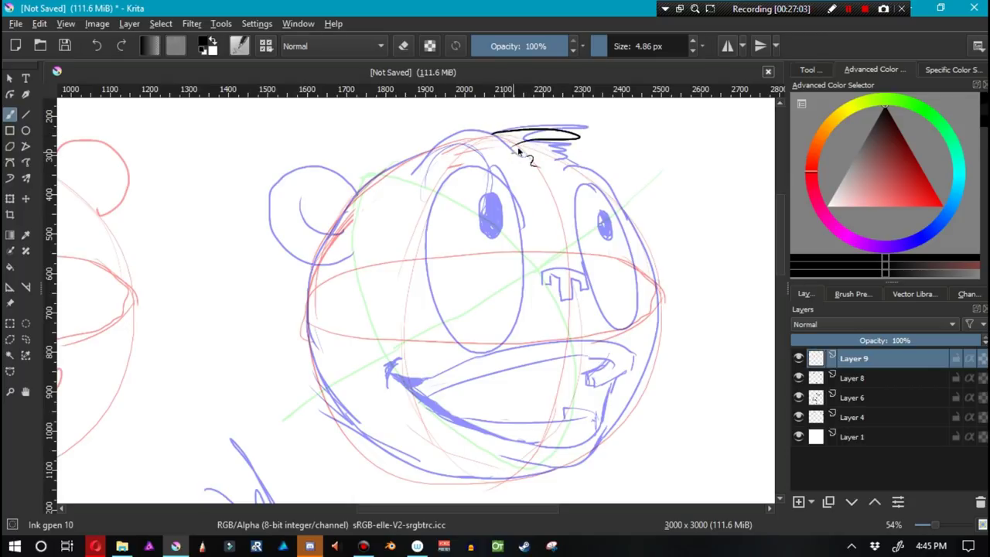
pyautogui.hotkey('ctrl', 'z')
pyautogui.moveTo(495, 133); pyautogui.dragTo(610, 140)
pyautogui.hotkey('ctrl', 'z')
pyautogui.moveTo(491, 134); pyautogui.dragTo(595, 126)
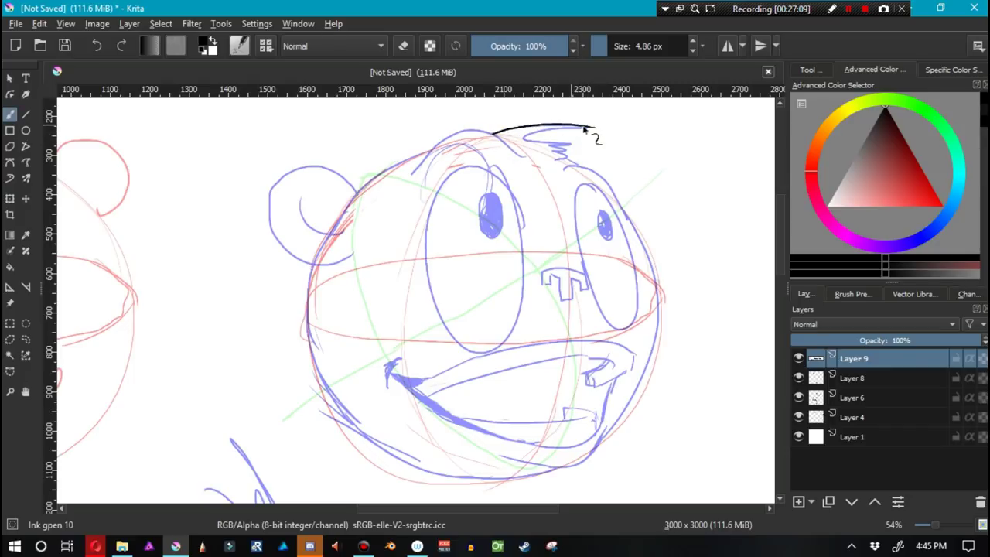
# Ink the jagged underside of the hair tuft in black, zigzagging down toward the far eye.
pyautogui.moveTo(584, 126); pyautogui.dragTo(510, 144)
pyautogui.hotkey('ctrl', 'z')
pyautogui.moveTo(586, 126); pyautogui.dragTo(531, 140)
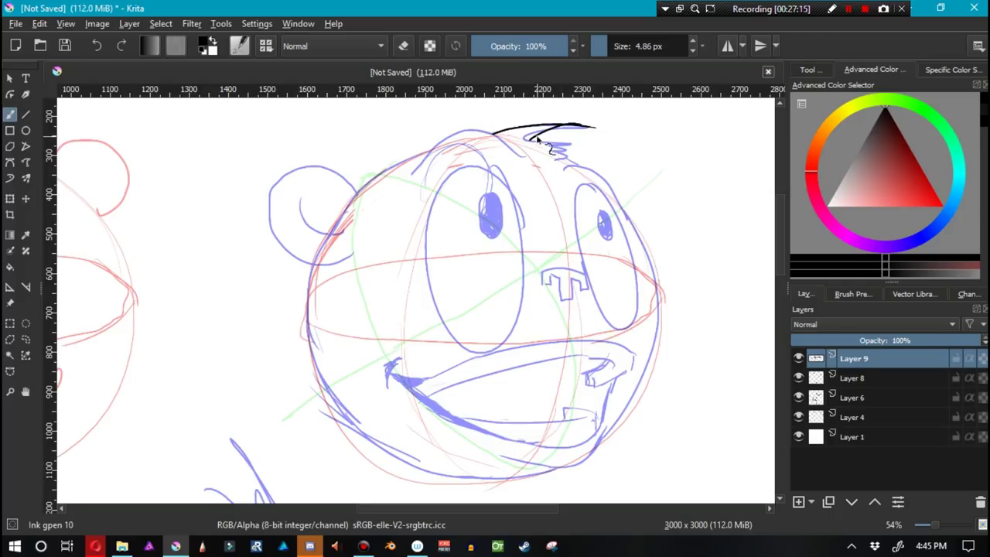
pyautogui.moveTo(532, 139)
pyautogui.mouseDown()
pyautogui.moveTo(554, 133)
pyautogui.moveTo(541, 145)
pyautogui.moveTo(555, 144)
pyautogui.mouseUp()
pyautogui.hotkey('ctrl', 'z')
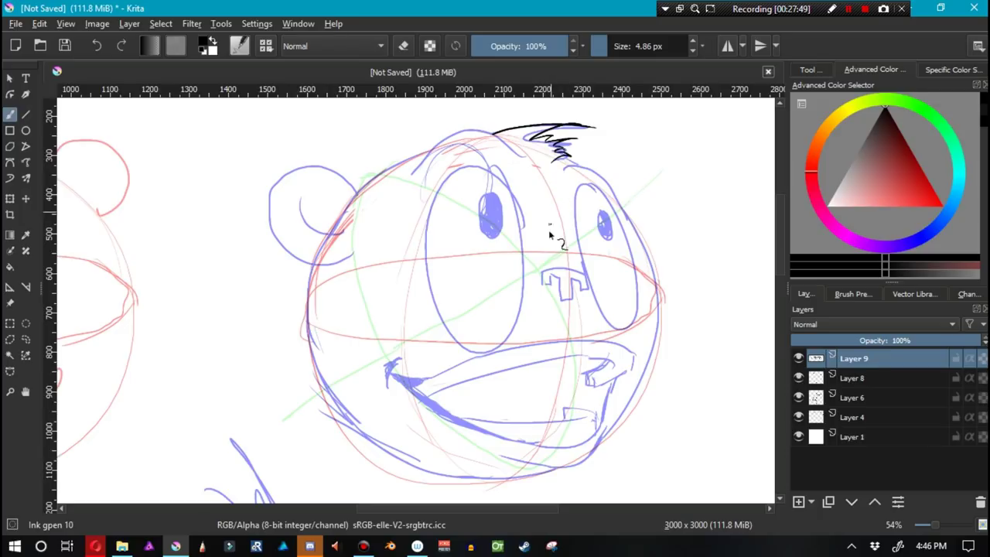
pyautogui.moveTo(555, 154); pyautogui.dragTo(557, 159)
# Ink a short diagonal line from the bottom of the hair tuft down to the far eye's brow.
pyautogui.moveTo(551, 213); pyautogui.dragTo(392, 199)
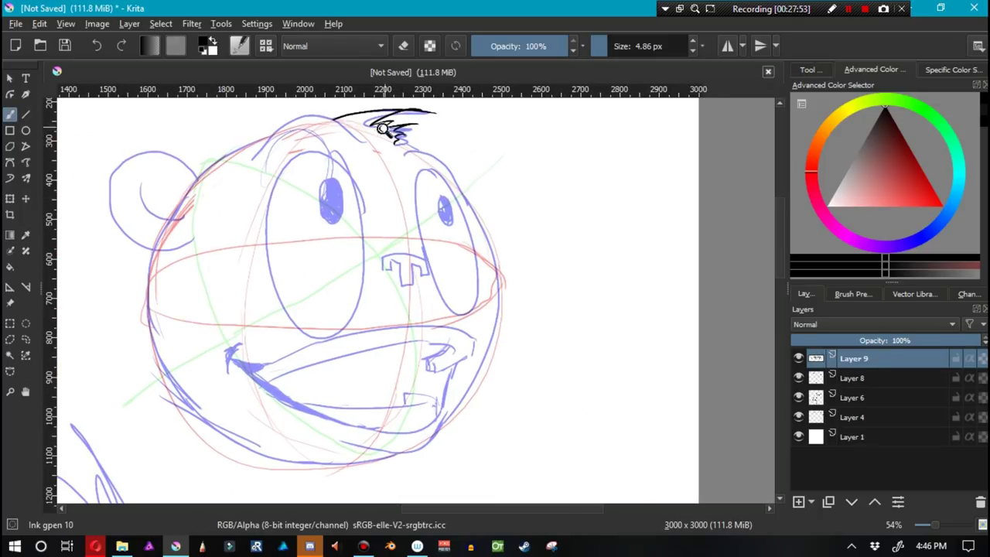
pyautogui.moveTo(382, 126); pyautogui.dragTo(404, 45)
pyautogui.moveTo(382, 157); pyautogui.dragTo(472, 254)
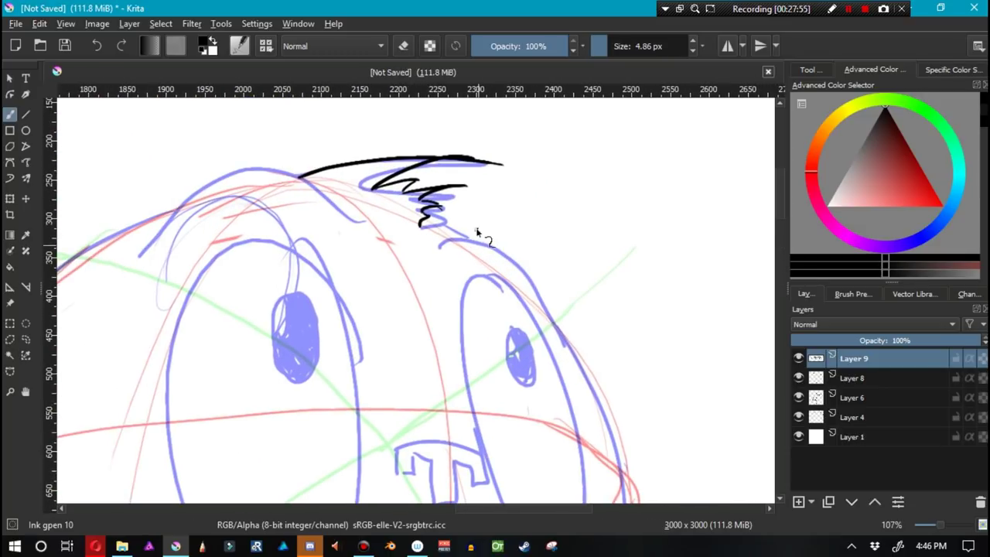
pyautogui.moveTo(424, 210); pyautogui.dragTo(470, 246)
pyautogui.hotkey('ctrl', 'z')
pyautogui.moveTo(423, 209)
pyautogui.mouseDown()
pyautogui.moveTo(471, 242)
pyautogui.moveTo(543, 342)
pyautogui.mouseUp()
pyautogui.hotkey('ctrl', 'z')
# Ink a black brow arc above the far eye, following the blue sketch down the side of the head.
pyautogui.moveTo(437, 245); pyautogui.dragTo(543, 340)
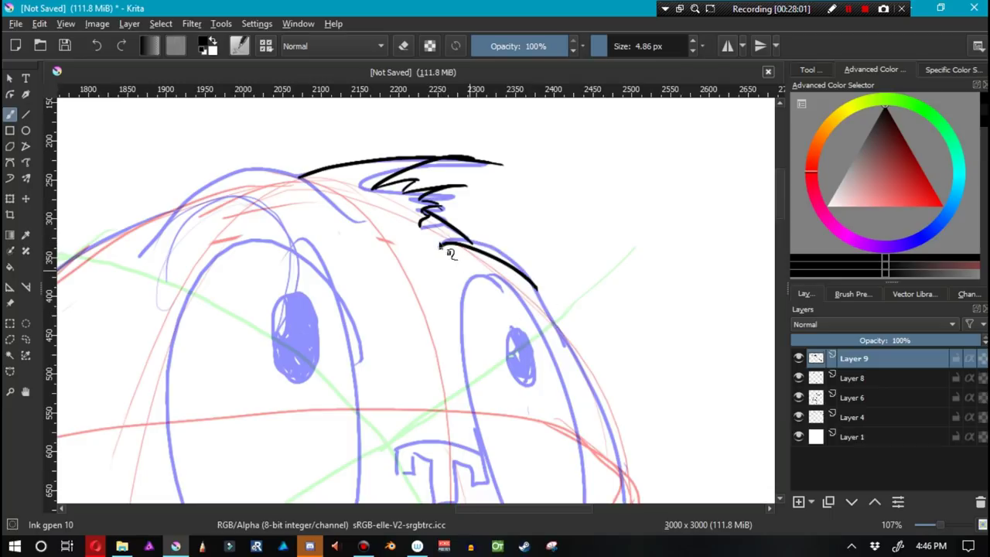
pyautogui.hotkey('ctrl', 'z')
pyautogui.moveTo(438, 246); pyautogui.dragTo(545, 337)
pyautogui.hotkey('ctrl', 'z')
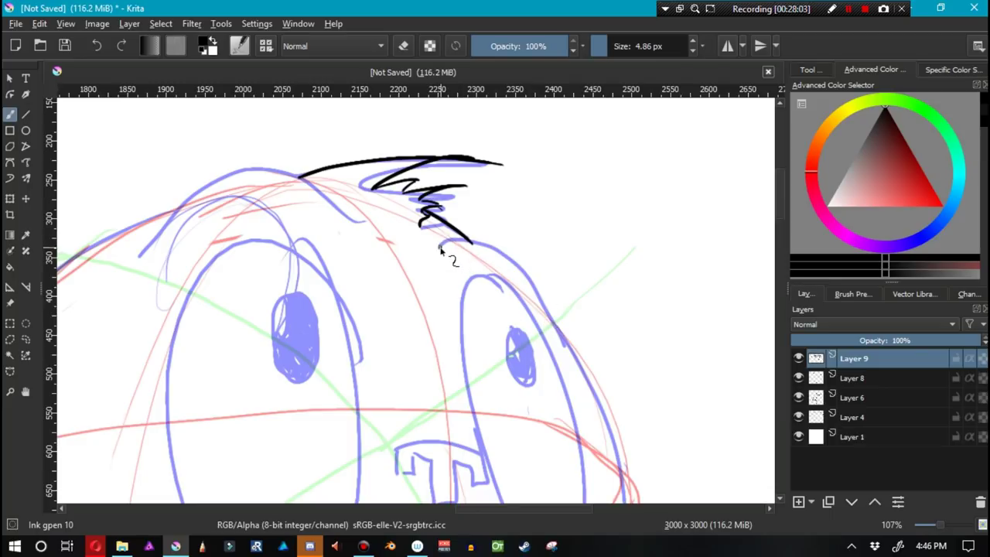
pyautogui.moveTo(439, 243); pyautogui.dragTo(572, 367)
pyautogui.hotkey('ctrl', 'z')
pyautogui.moveTo(438, 246); pyautogui.dragTo(567, 373)
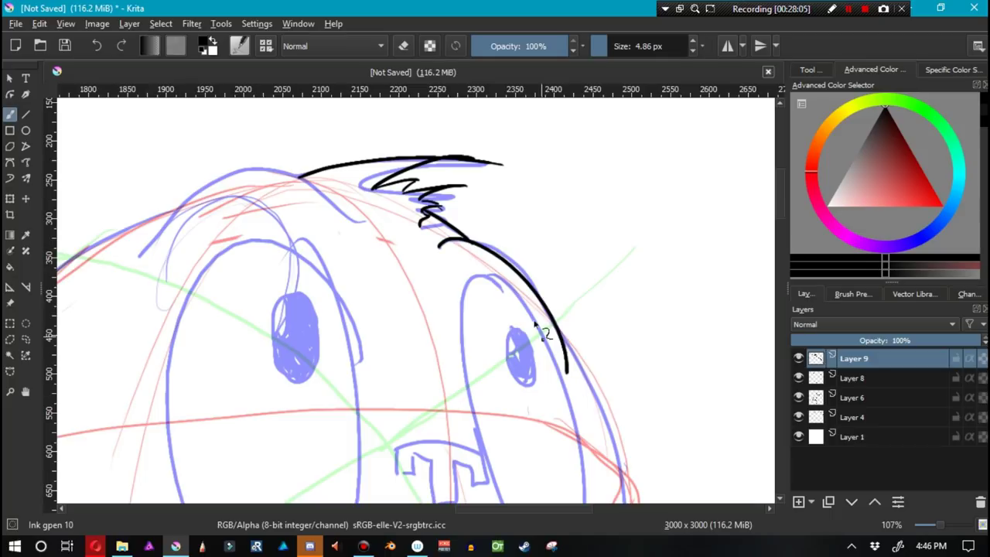
# Thicken the middle of the far eye's brow arc with extra black strokes.
pyautogui.moveTo(457, 323); pyautogui.dragTo(309, 288)
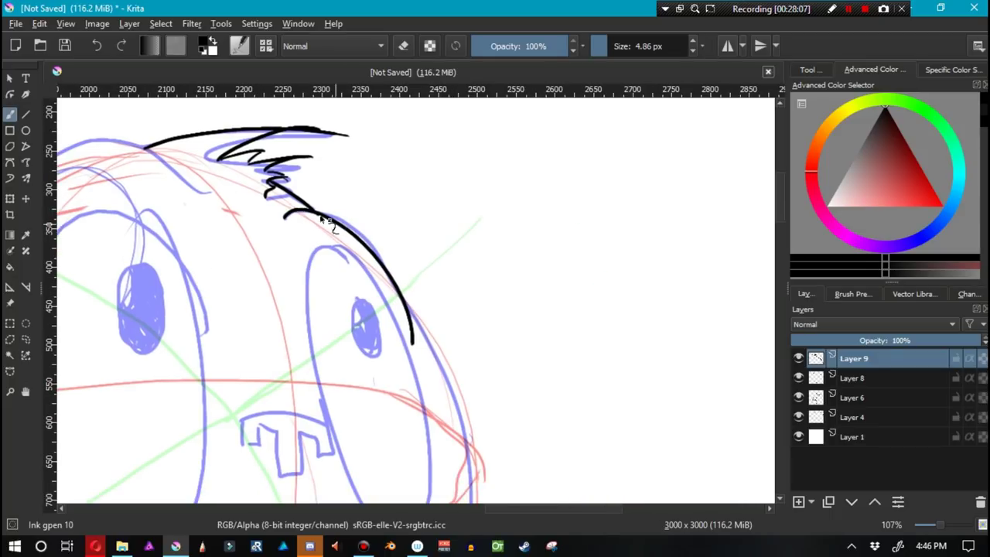
pyautogui.moveTo(318, 211)
pyautogui.mouseDown()
pyautogui.moveTo(391, 291)
pyautogui.moveTo(363, 232)
pyautogui.moveTo(311, 208)
pyautogui.mouseUp()
pyautogui.hotkey('ctrl', 'z')
pyautogui.moveTo(319, 212)
pyautogui.mouseDown()
pyautogui.moveTo(389, 276)
pyautogui.moveTo(360, 229)
pyautogui.moveTo(384, 266)
pyautogui.moveTo(329, 216)
pyautogui.moveTo(353, 231)
pyautogui.mouseUp()
pyautogui.hotkey('ctrl', 'z')
pyautogui.moveTo(354, 232); pyautogui.dragTo(384, 267)
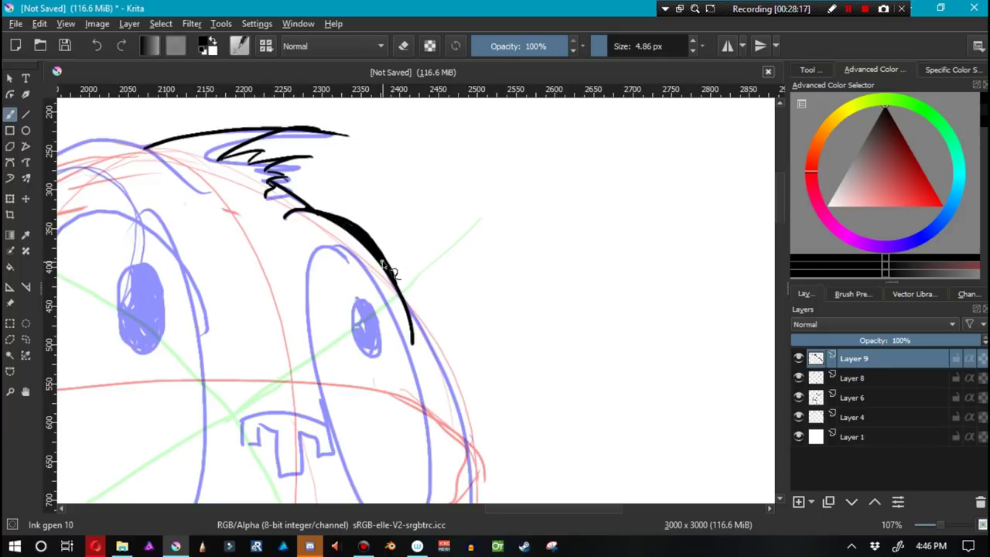
# Erase the excess line at both ends of the far eye's brow arc, and return to the ink brush.
pyautogui.press('/')
pyautogui.moveTo(402, 318)
pyautogui.mouseDown()
pyautogui.moveTo(420, 358)
pyautogui.moveTo(413, 344)
pyautogui.mouseUp()
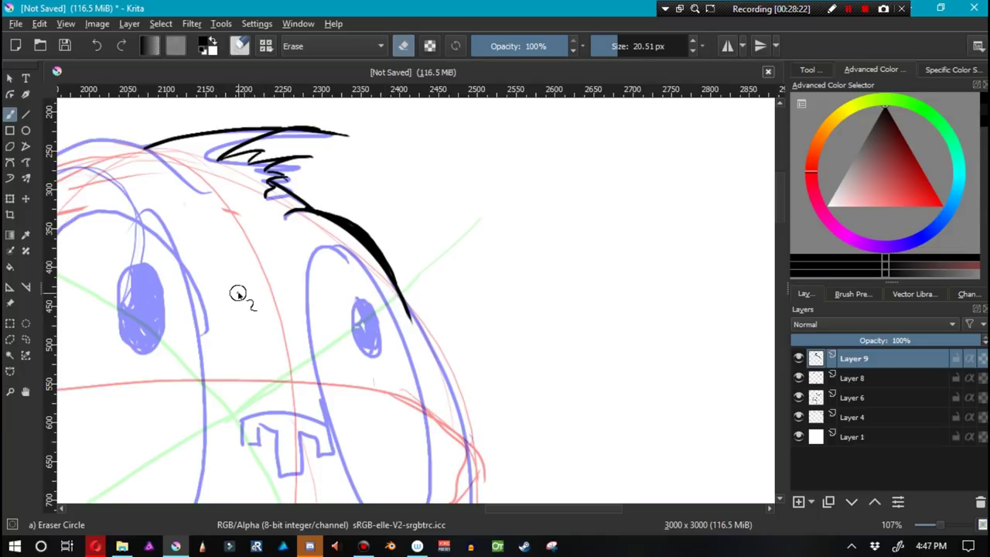
pyautogui.press('e')
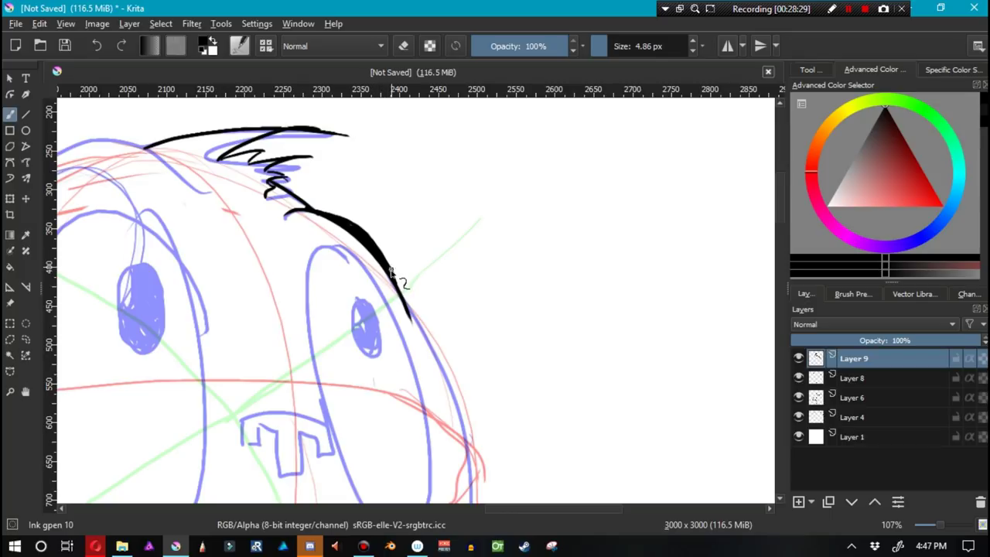
# Ink the inner half of the near eye's brow in black, crossing the start of the hair tuft.
pyautogui.moveTo(223, 225)
pyautogui.mouseDown()
pyautogui.moveTo(314, 227)
pyautogui.moveTo(458, 258)
pyautogui.mouseUp()
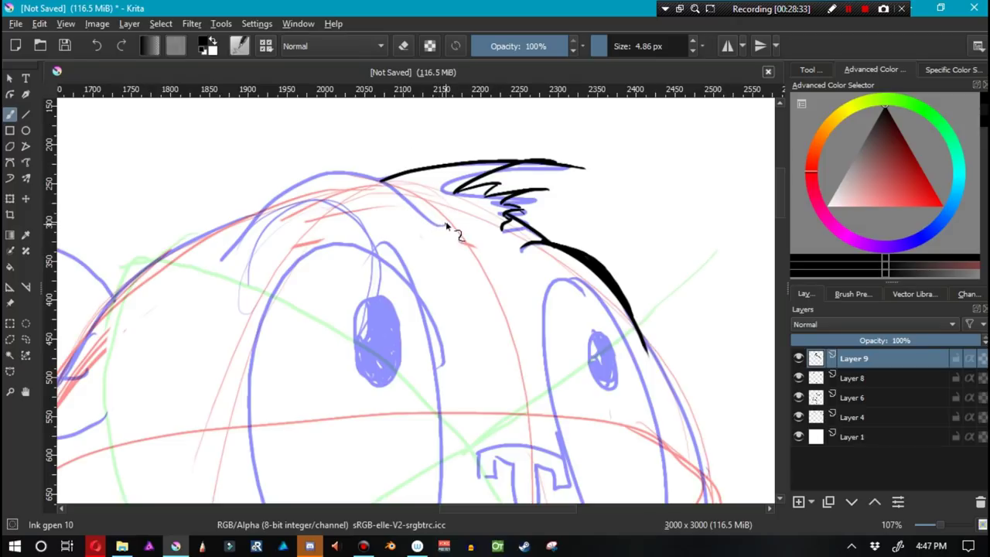
pyautogui.moveTo(378, 180); pyautogui.dragTo(445, 225)
pyautogui.hotkey('ctrl', 'z')
pyautogui.hotkey('ctrl', 'shift', 'z')
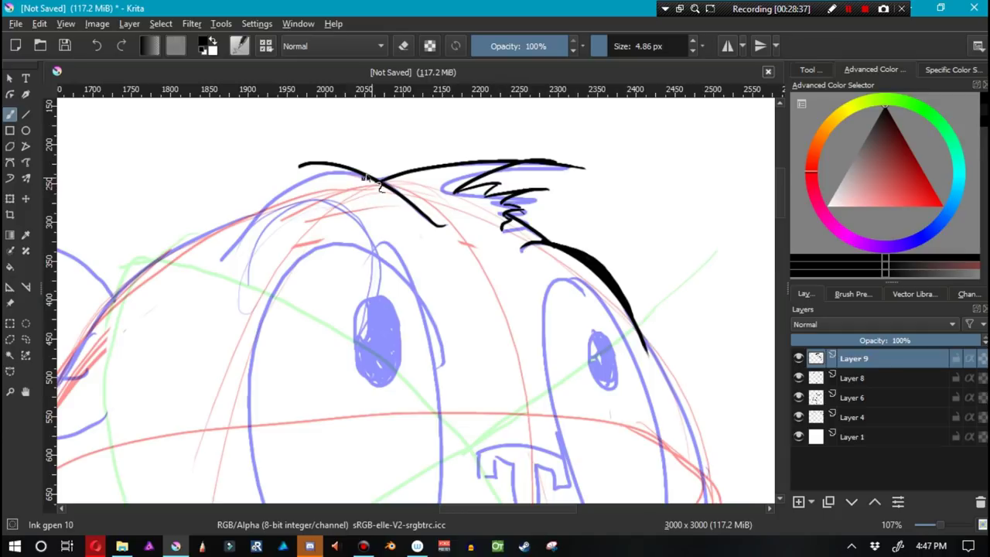
# Ink the outer half of the near eye's brow, arching over the head outline and down its side.
pyautogui.moveTo(371, 178); pyautogui.dragTo(274, 181)
pyautogui.hotkey('ctrl', 'z')
pyautogui.moveTo(372, 180); pyautogui.dragTo(270, 187)
pyautogui.hotkey('ctrl', 'z')
pyautogui.moveTo(368, 178); pyautogui.dragTo(267, 185)
pyautogui.hotkey('ctrl', 'z')
pyautogui.moveTo(363, 175)
pyautogui.mouseDown()
pyautogui.moveTo(246, 231)
pyautogui.moveTo(201, 273)
pyautogui.mouseUp()
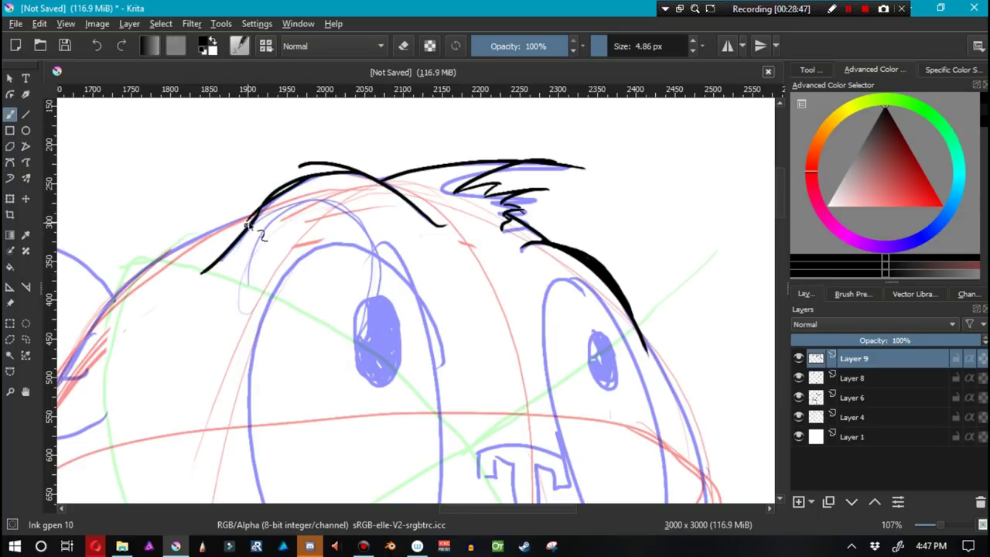
# Thicken the outer curve of the near eye's brow and erase the stray line overshooting its top.
pyautogui.moveTo(260, 232)
pyautogui.mouseDown()
pyautogui.moveTo(286, 188)
pyautogui.moveTo(262, 210)
pyautogui.moveTo(298, 184)
pyautogui.moveTo(282, 192)
pyautogui.mouseUp()
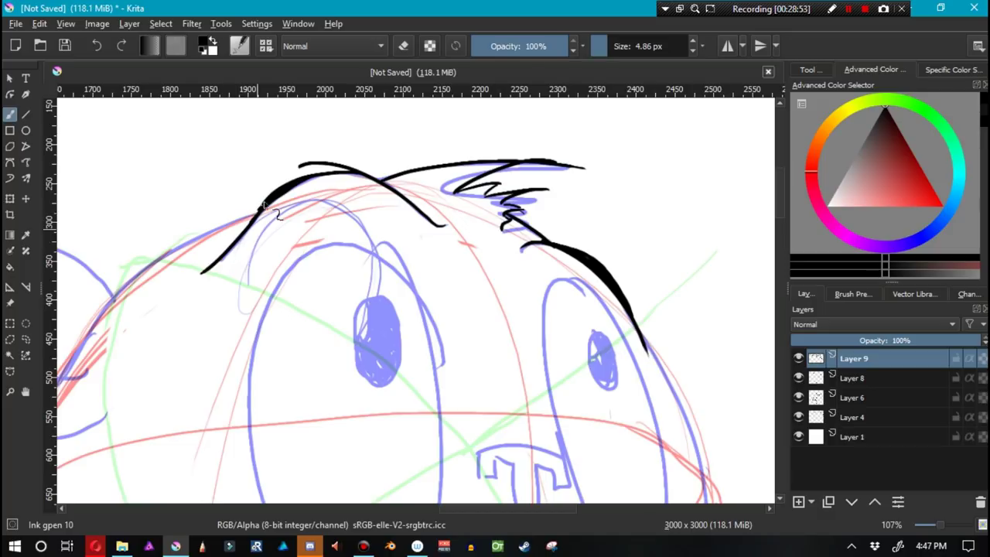
pyautogui.moveTo(266, 202); pyautogui.dragTo(230, 242)
pyautogui.hotkey('ctrl', 'z')
pyautogui.moveTo(265, 202); pyautogui.dragTo(228, 247)
pyautogui.press('e')
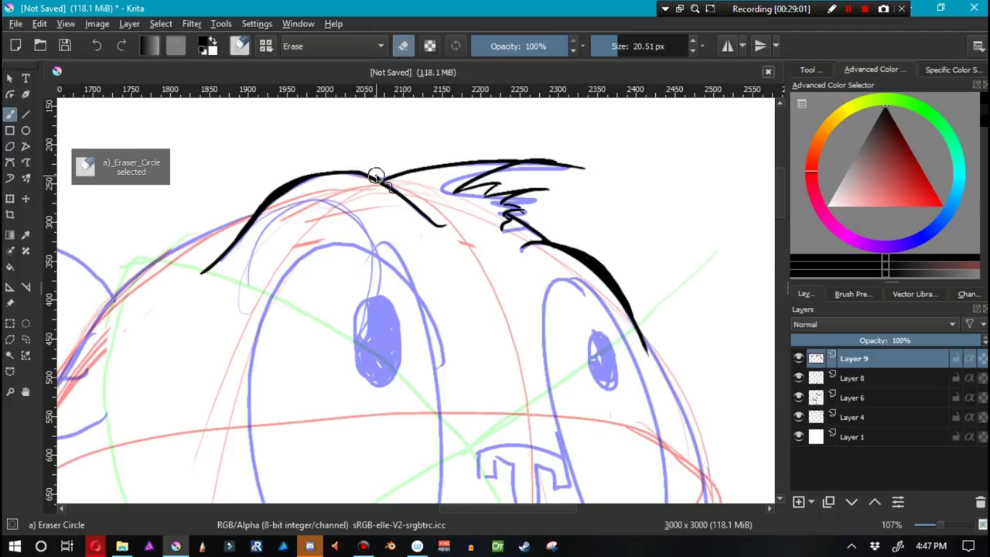
pyautogui.moveTo(449, 353); pyautogui.dragTo(341, 368)
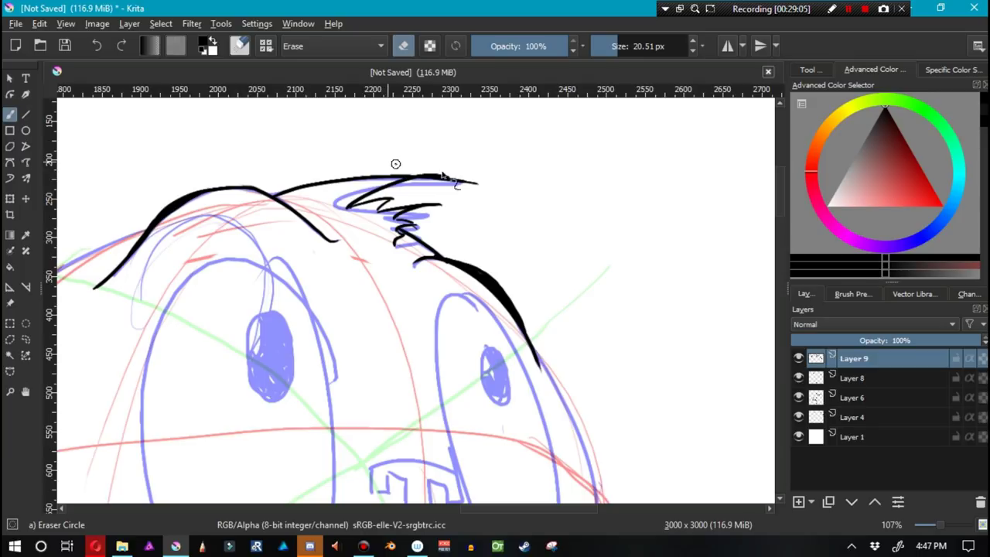
pyautogui.moveTo(421, 168); pyautogui.dragTo(480, 180)
pyautogui.moveTo(422, 170); pyautogui.dragTo(479, 183)
pyautogui.moveTo(418, 176); pyautogui.dragTo(464, 184)
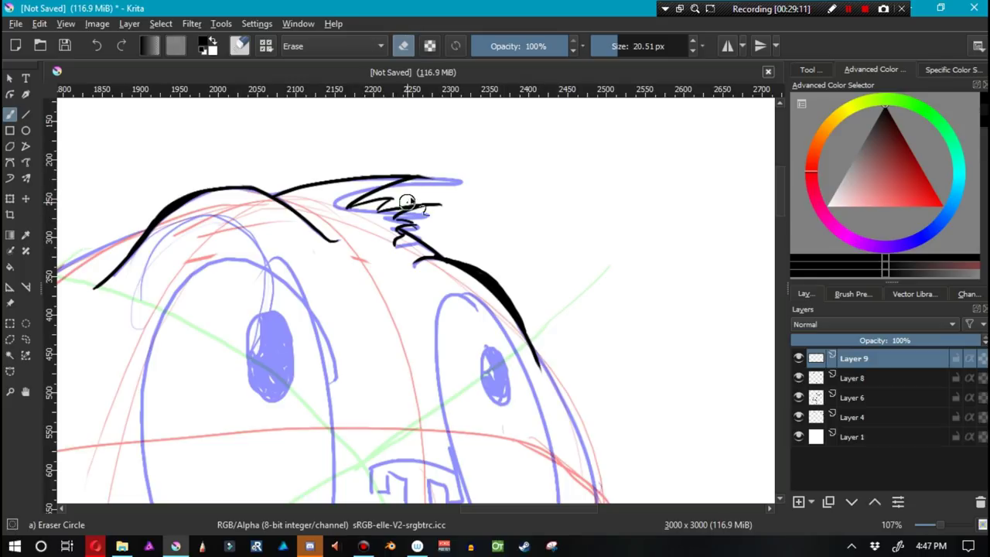
pyautogui.hotkey('ctrl', 'z')
pyautogui.hotkey('ctrl', 'z')
pyautogui.hotkey('ctrl', 'z')
# Erase the overshooting end of the hair tuft's upper line to leave a clean pointed tip.
pyautogui.moveTo(424, 189); pyautogui.dragTo(478, 184)
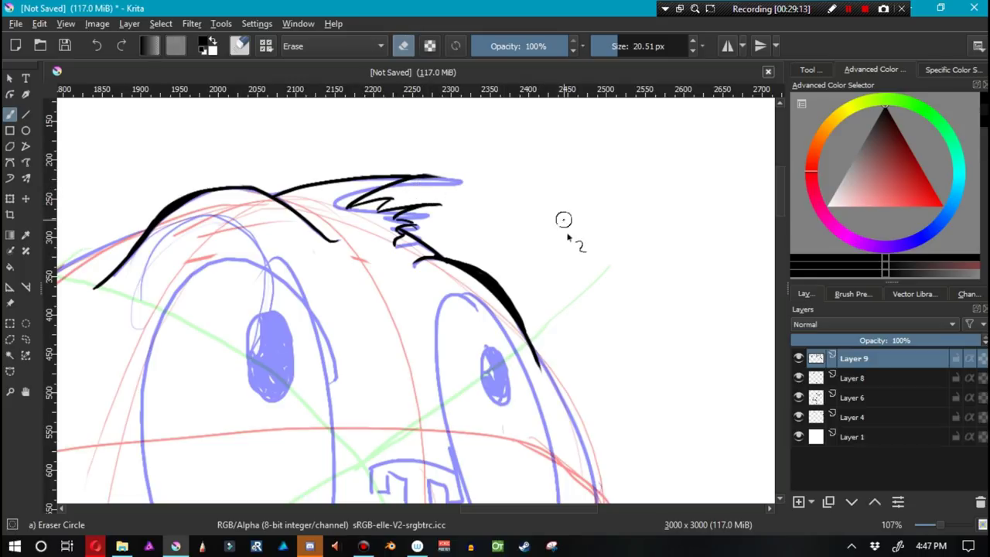
pyautogui.moveTo(418, 185); pyautogui.dragTo(460, 187)
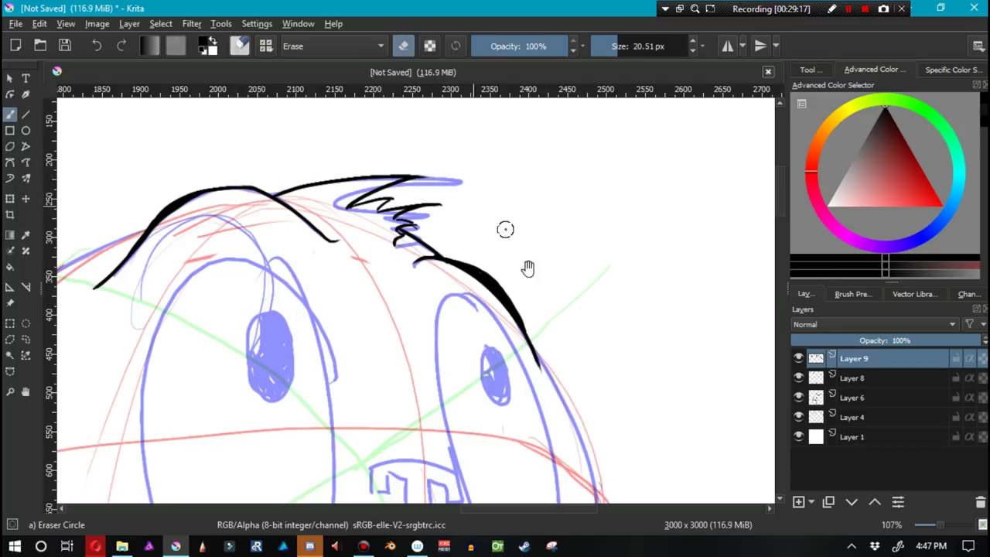
pyautogui.hotkey('ctrl', 'z')
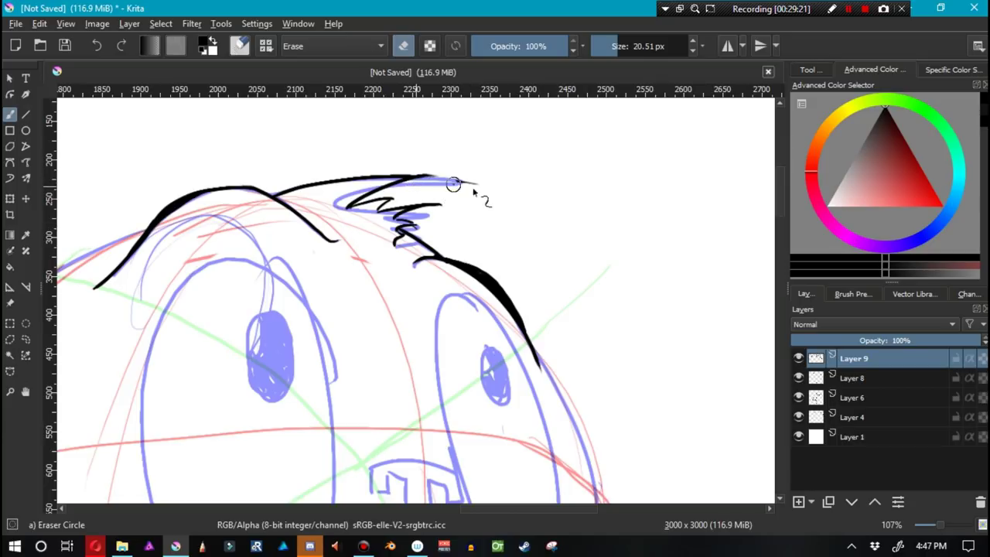
pyautogui.moveTo(425, 184)
pyautogui.mouseDown()
pyautogui.moveTo(534, 219)
pyautogui.moveTo(425, 186)
pyautogui.moveTo(494, 195)
pyautogui.mouseUp()
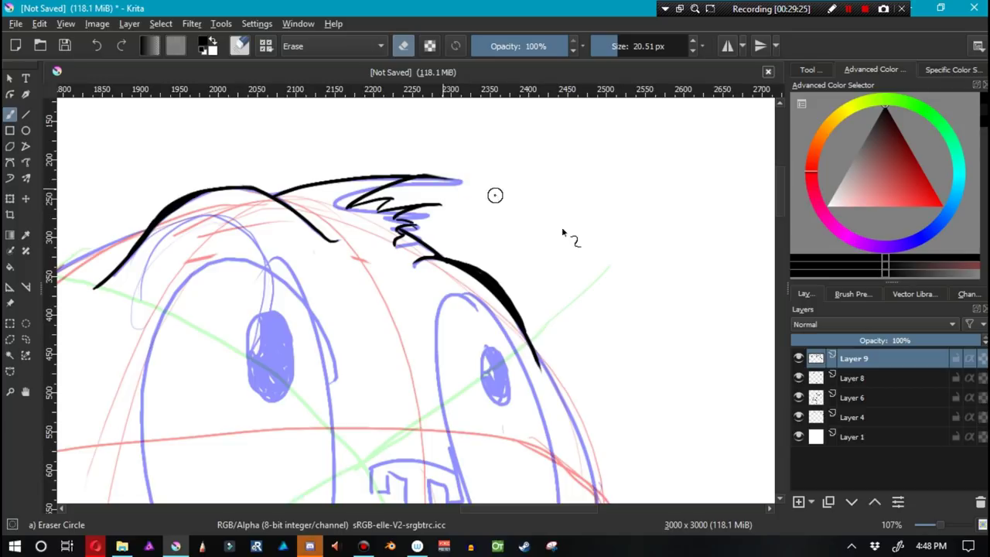
# Switch from erasing to the Ink gpen 10 brush at 23.72 px and ink the head outline from the near eye's brow down to the ear.
pyautogui.moveTo(583, 347); pyautogui.dragTo(505, 210)
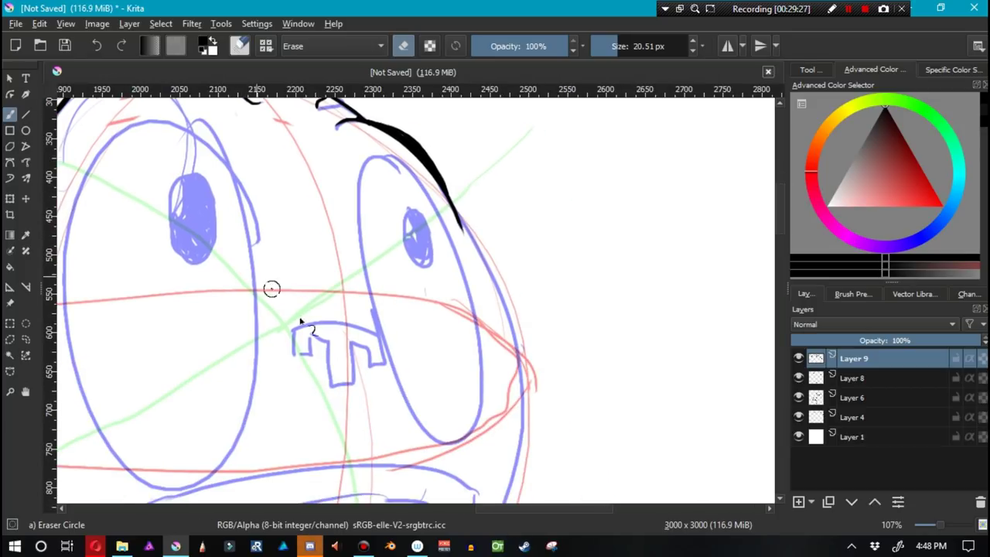
pyautogui.moveTo(346, 360); pyautogui.dragTo(433, 350)
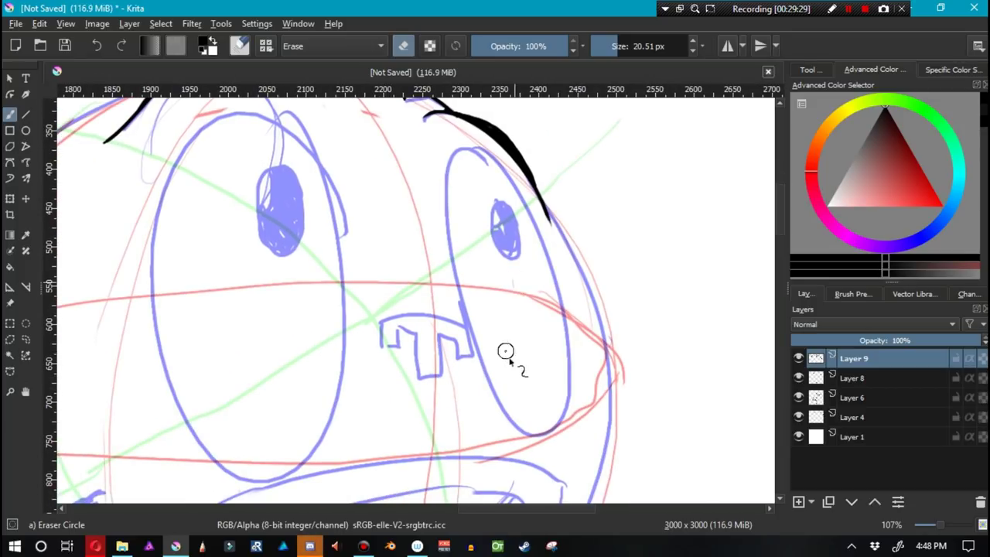
pyautogui.moveTo(493, 358)
pyautogui.mouseDown()
pyautogui.moveTo(382, 333)
pyautogui.moveTo(409, 335)
pyautogui.moveTo(409, 395)
pyautogui.moveTo(388, 366)
pyautogui.moveTo(525, 364)
pyautogui.moveTo(556, 343)
pyautogui.mouseUp()
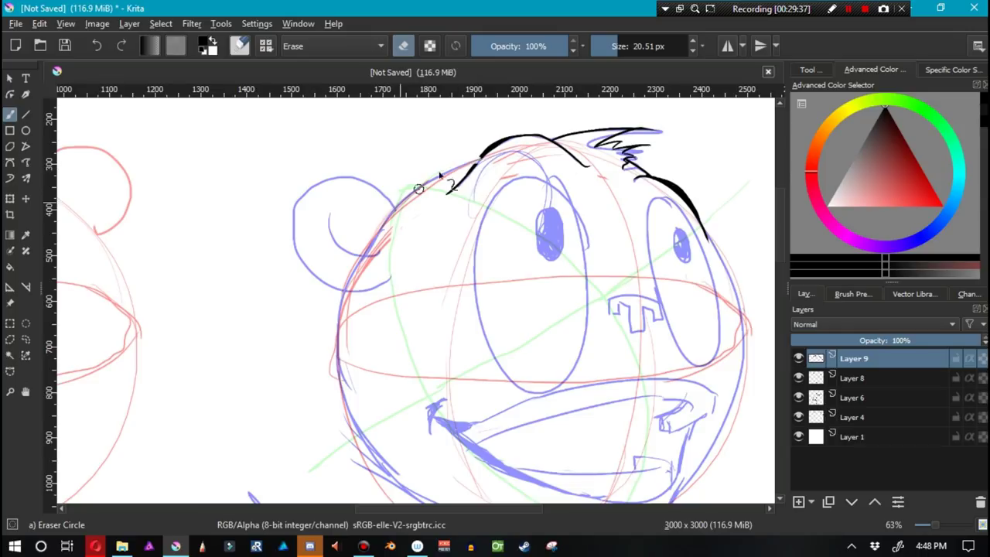
pyautogui.press('/')
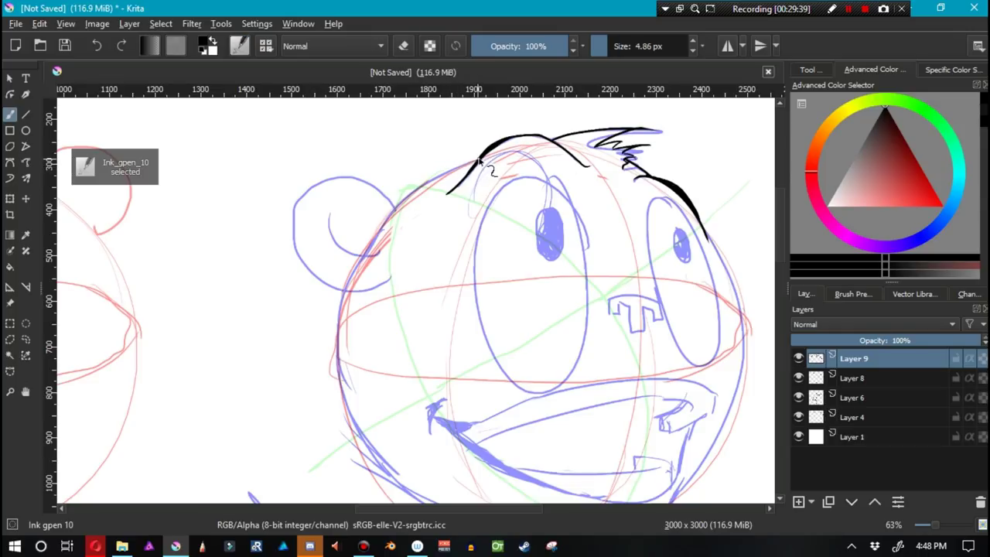
pyautogui.moveTo(480, 159); pyautogui.dragTo(393, 206)
pyautogui.hotkey('ctrl', 'z')
pyautogui.moveTo(478, 160)
pyautogui.mouseDown()
pyautogui.moveTo(397, 205)
pyautogui.moveTo(340, 186)
pyautogui.moveTo(310, 219)
pyautogui.moveTo(356, 238)
pyautogui.mouseUp()
pyautogui.hotkey('ctrl', 'z')
pyautogui.hotkey('ctrl', 'z')
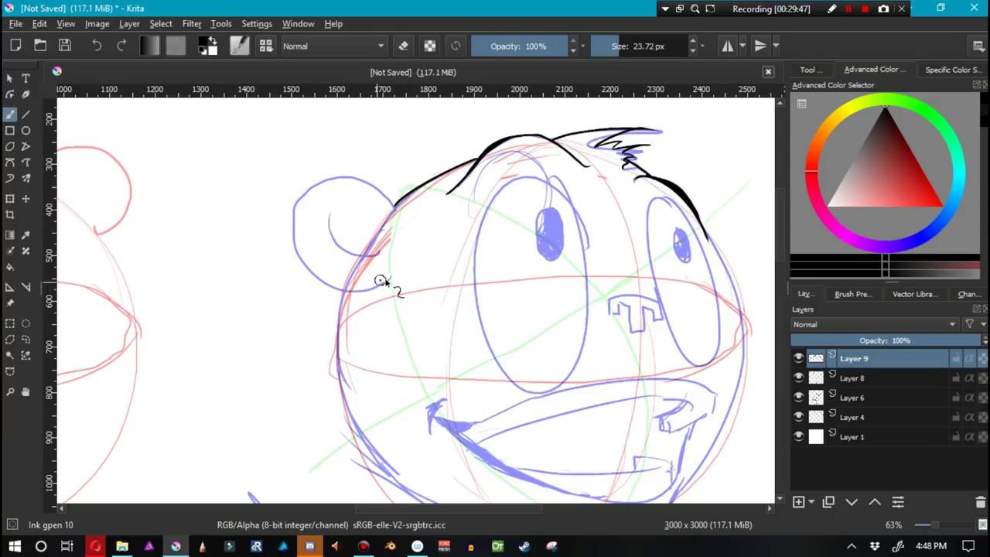
pyautogui.moveTo(390, 279)
pyautogui.mouseDown()
pyautogui.moveTo(364, 293)
pyautogui.moveTo(333, 289)
pyautogui.moveTo(298, 244)
pyautogui.mouseUp()
pyautogui.hotkey('ctrl', 'z')
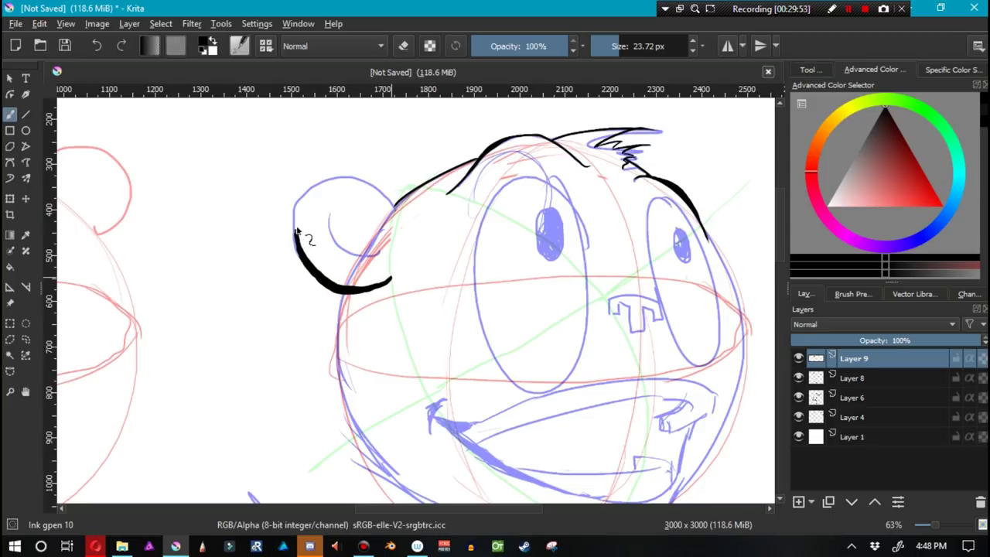
pyautogui.hotkey('ctrl', 'z')
# Ink the ear's outer outline with the Dynamic Brush tool, from its lower end around to the head outline.
pyautogui.click(9, 178)
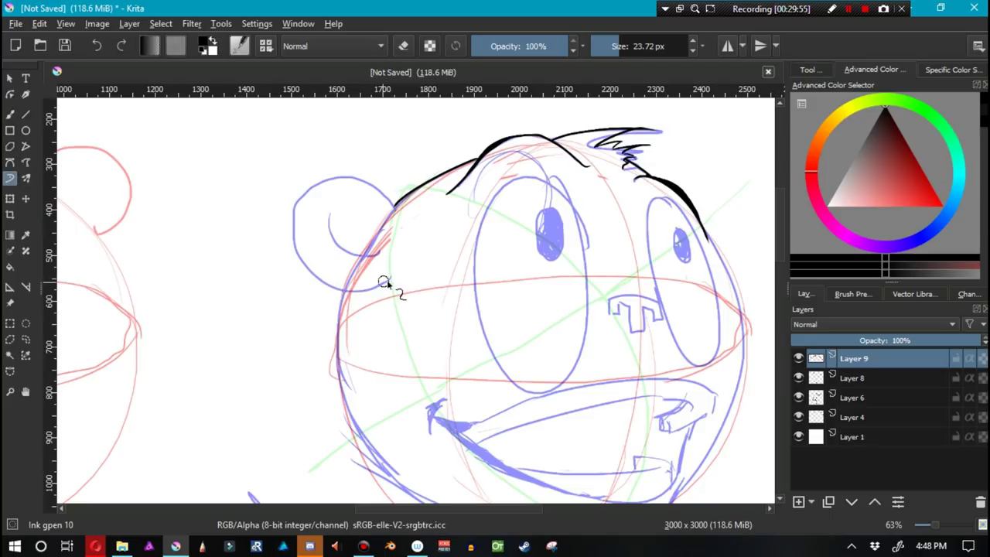
pyautogui.moveTo(374, 292); pyautogui.dragTo(338, 301)
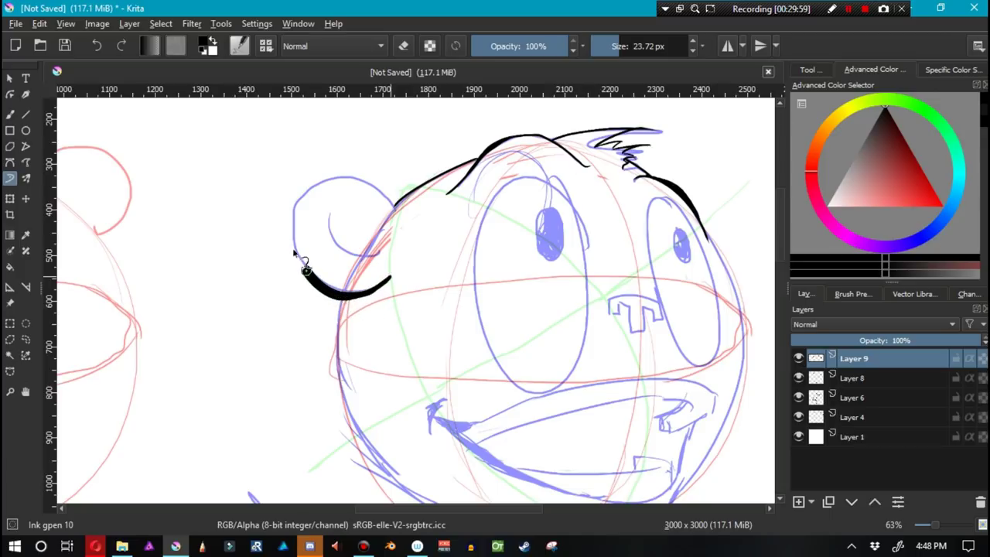
pyautogui.moveTo(294, 251)
pyautogui.mouseDown()
pyautogui.moveTo(300, 206)
pyautogui.moveTo(318, 187)
pyautogui.mouseUp()
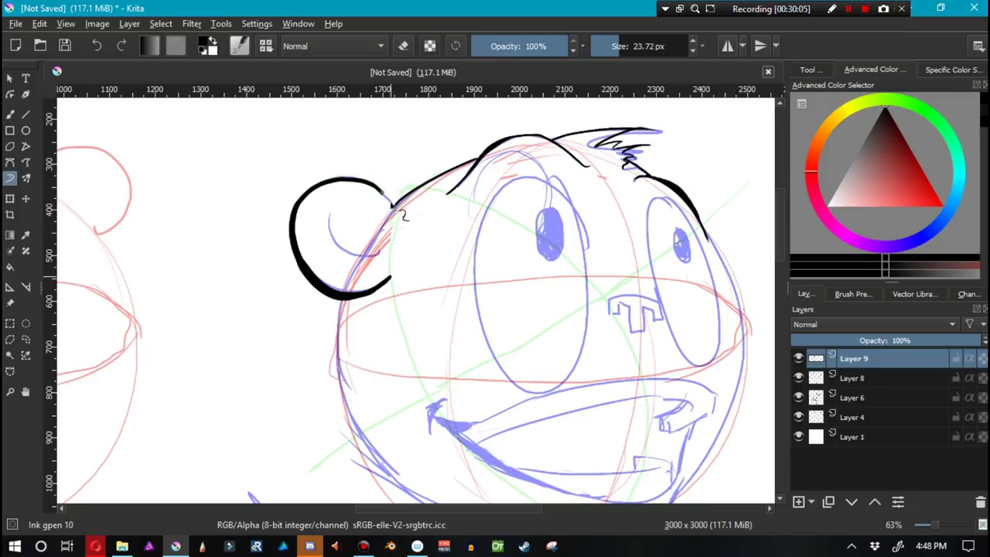
pyautogui.moveTo(390, 208); pyautogui.dragTo(397, 214)
# Scribble a few test strokes with the Freehand Brush beside the ear and over the cheek, and undo them.
pyautogui.press('b')
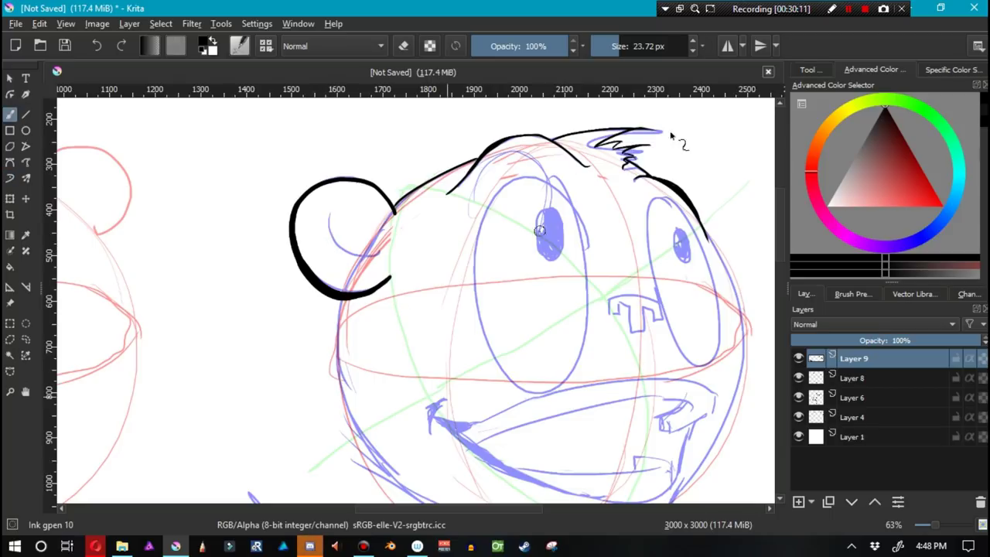
pyautogui.click(848, 9)
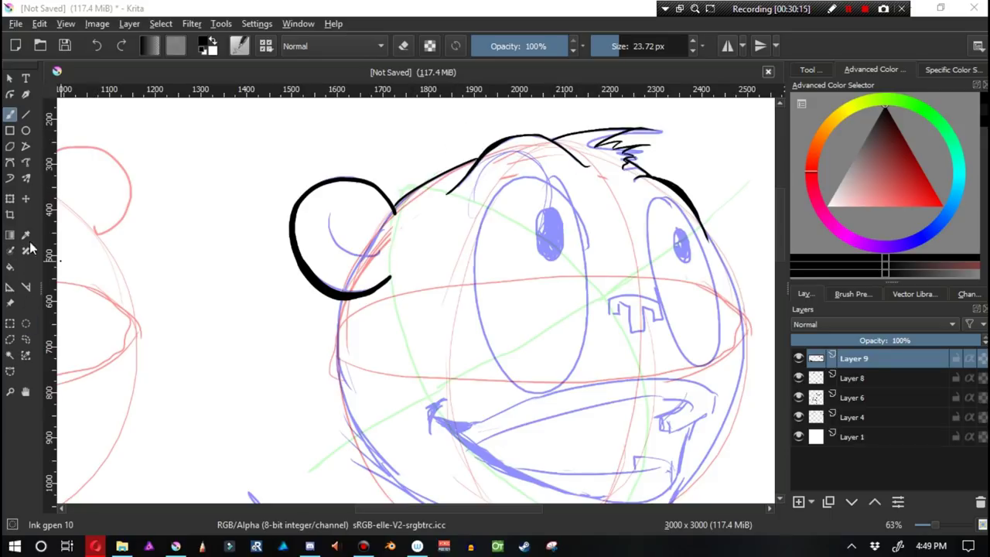
pyautogui.moveTo(218, 232)
pyautogui.mouseDown()
pyautogui.moveTo(204, 411)
pyautogui.moveTo(270, 478)
pyautogui.mouseUp()
pyautogui.moveTo(344, 441); pyautogui.dragTo(417, 487)
pyautogui.moveTo(484, 424)
pyautogui.mouseDown()
pyautogui.moveTo(420, 424)
pyautogui.moveTo(113, 101)
pyautogui.moveTo(552, 332)
pyautogui.mouseUp()
pyautogui.hotkey('ctrl', 'z')
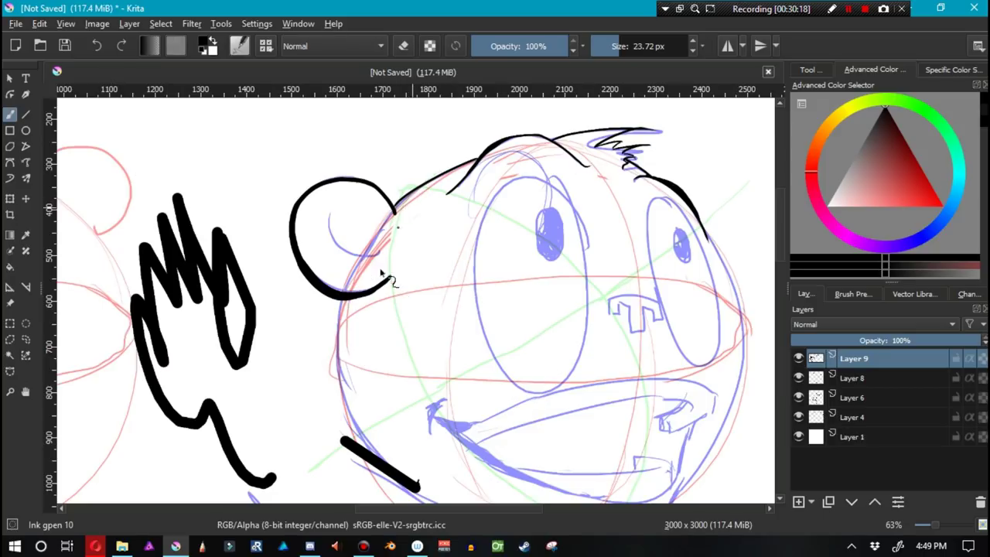
pyautogui.hotkey('ctrl', 'z')
pyautogui.hotkey('ctrl', 'z')
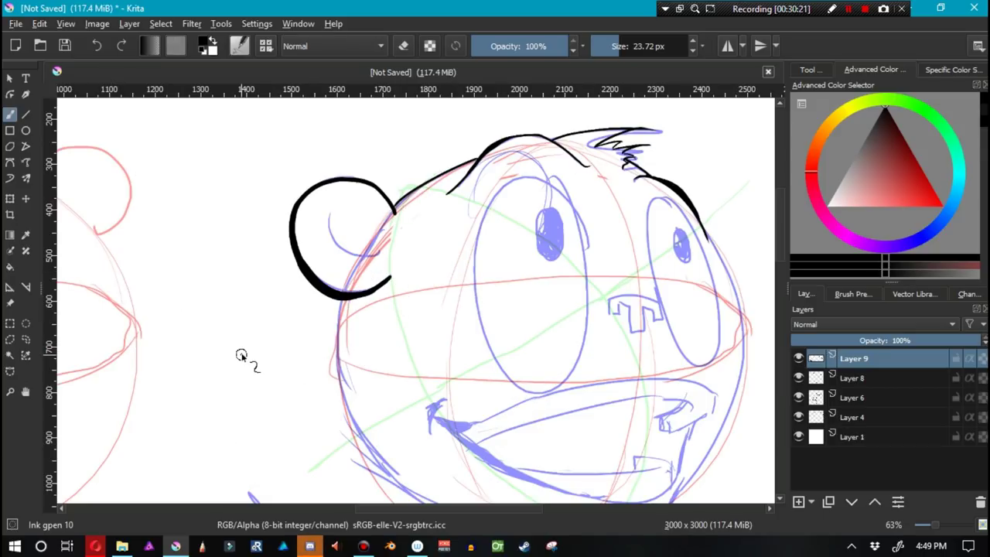
# Draw a long test curve with the Dynamic Brush tool from beside the ear across the face, and undo it.
pyautogui.click(10, 180)
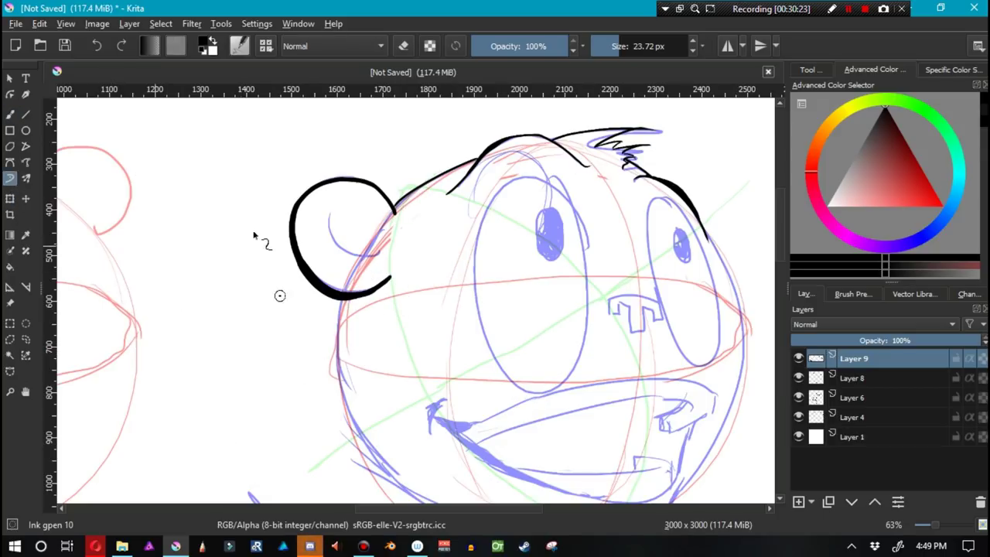
pyautogui.moveTo(162, 168)
pyautogui.mouseDown()
pyautogui.moveTo(225, 259)
pyautogui.moveTo(258, 380)
pyautogui.moveTo(298, 433)
pyautogui.mouseUp()
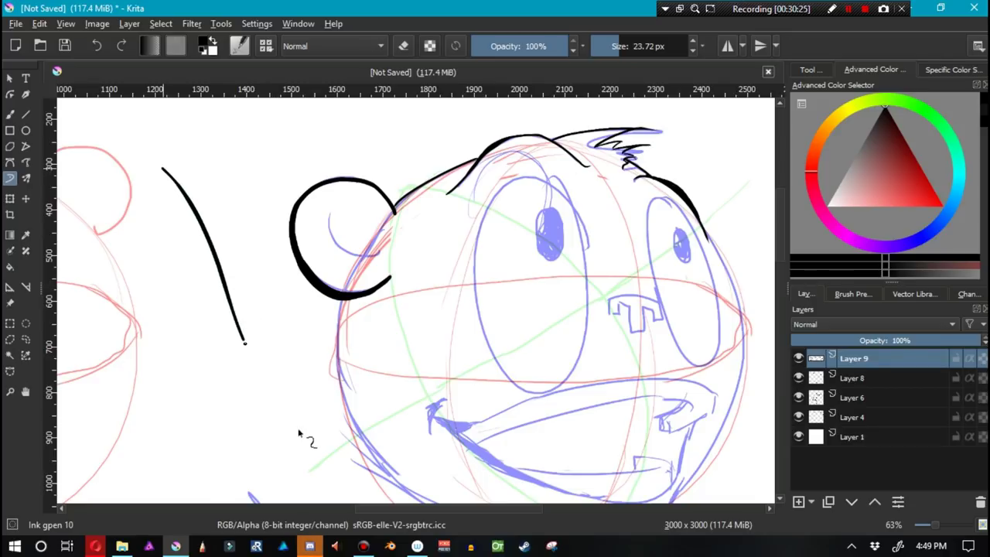
pyautogui.moveTo(378, 439)
pyautogui.mouseDown()
pyautogui.moveTo(416, 419)
pyautogui.moveTo(445, 356)
pyautogui.moveTo(488, 320)
pyautogui.moveTo(540, 307)
pyautogui.moveTo(577, 316)
pyautogui.moveTo(599, 348)
pyautogui.moveTo(595, 389)
pyautogui.moveTo(559, 385)
pyautogui.moveTo(519, 358)
pyautogui.moveTo(516, 377)
pyautogui.moveTo(543, 380)
pyautogui.moveTo(561, 401)
pyautogui.moveTo(547, 409)
pyautogui.moveTo(523, 394)
pyautogui.mouseUp()
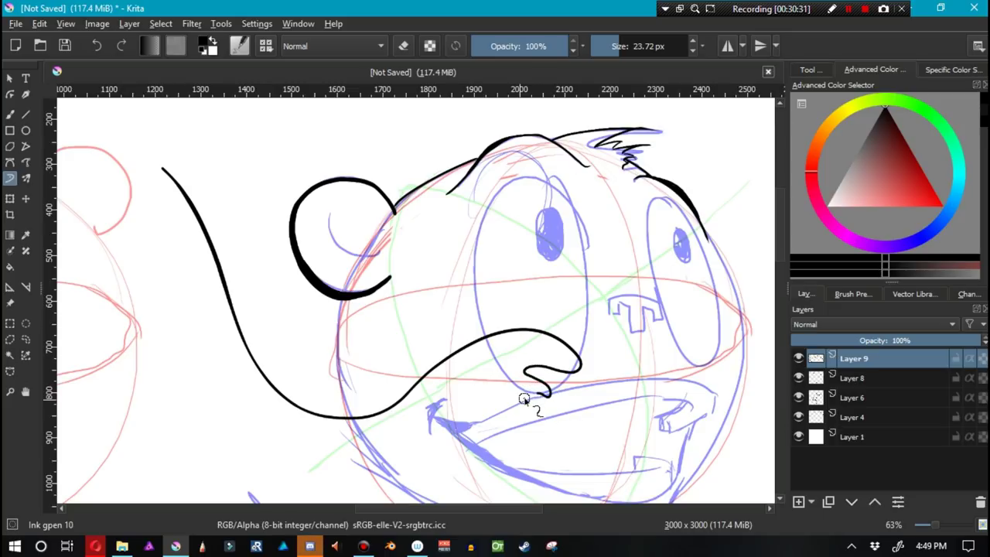
pyautogui.hotkey('ctrl', 'z')
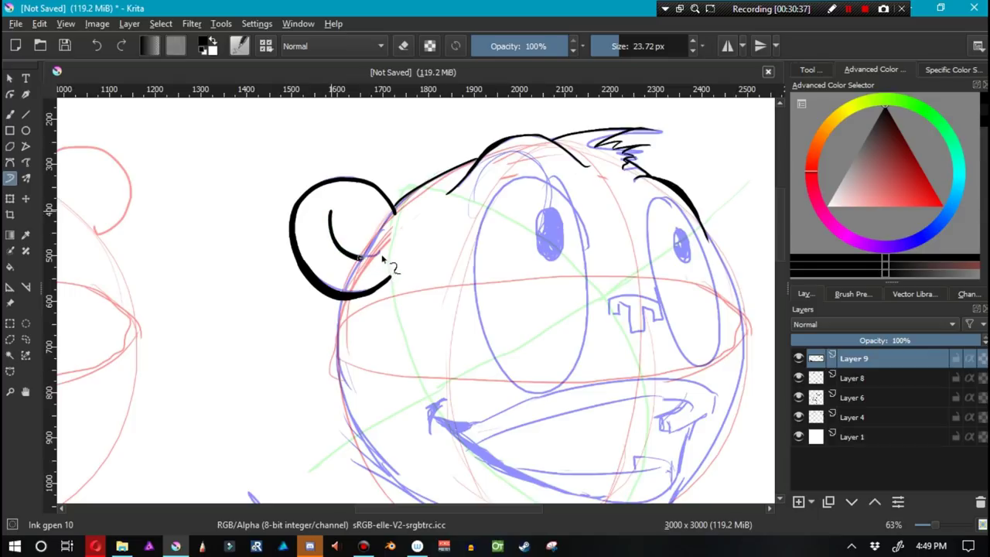
# Ink the curved inner-ear line with the Dynamic Brush tool, redoing the first attempt.
pyautogui.moveTo(381, 260); pyautogui.dragTo(399, 250)
pyautogui.hotkey('ctrl', 'z')
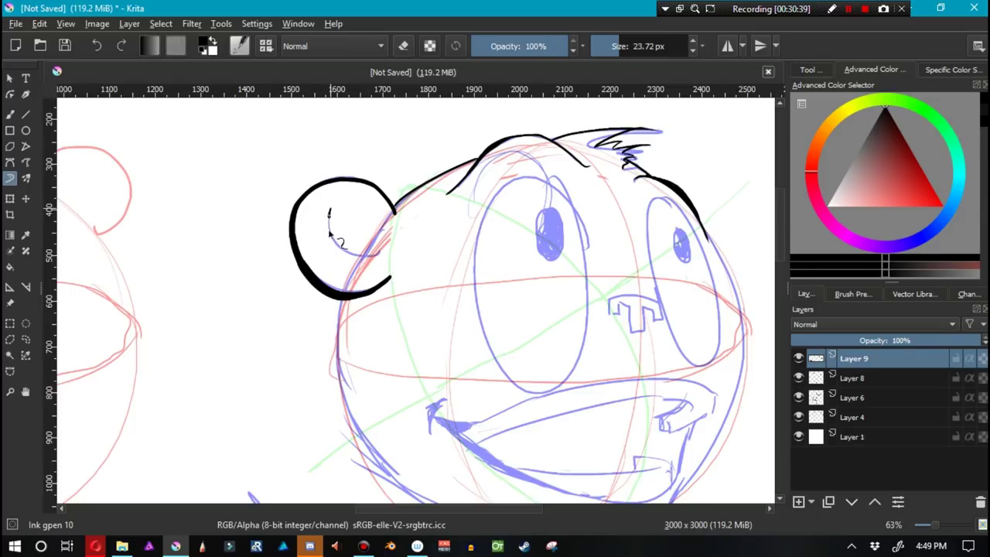
pyautogui.moveTo(331, 228); pyautogui.dragTo(356, 257)
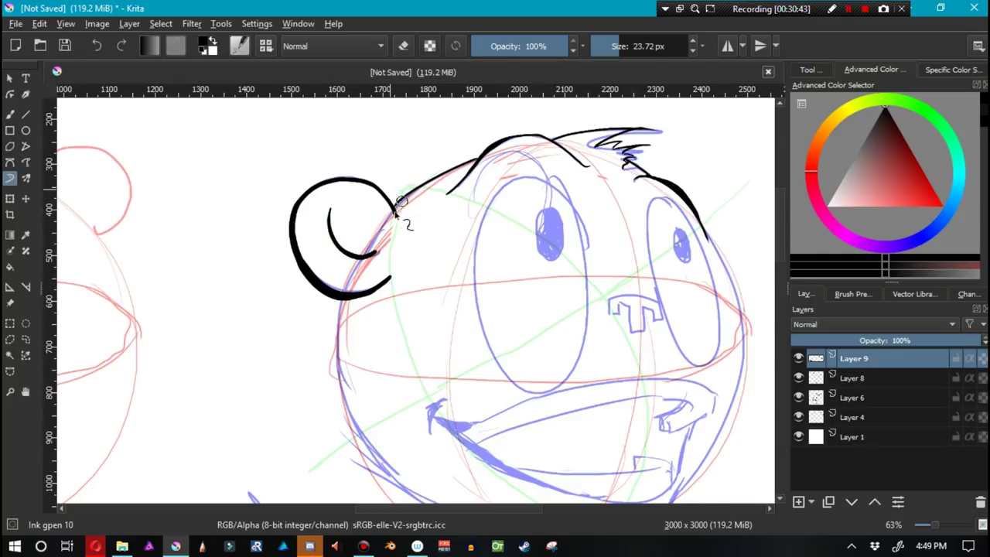
pyautogui.press('b')
pyautogui.moveTo(340, 300); pyautogui.dragTo(337, 409)
pyautogui.hotkey('ctrl', 'z')
# Ink the near side of the head outline with the Dynamic Brush tool, running between the chin and the underside of the ear.
pyautogui.moveTo(393, 387); pyautogui.dragTo(311, 293)
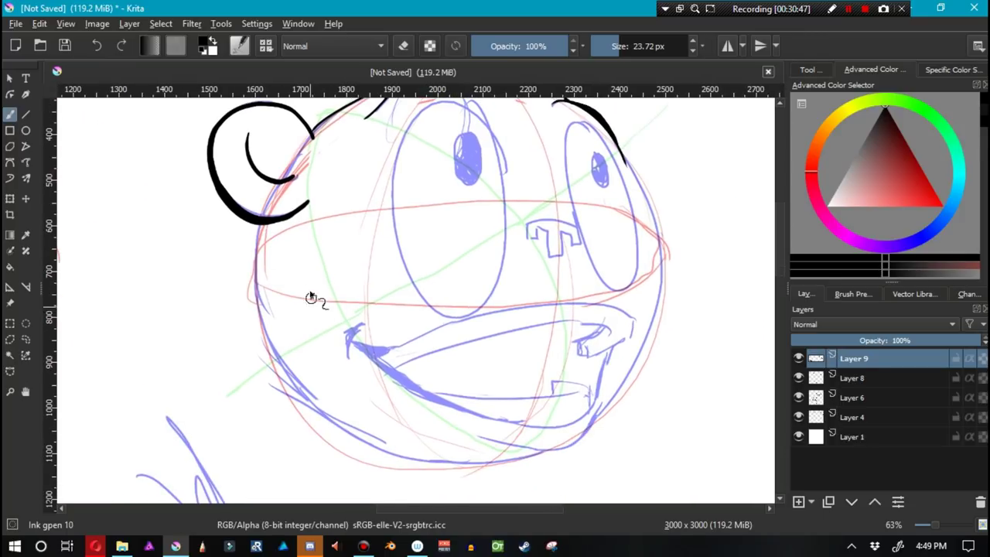
pyautogui.click(9, 177)
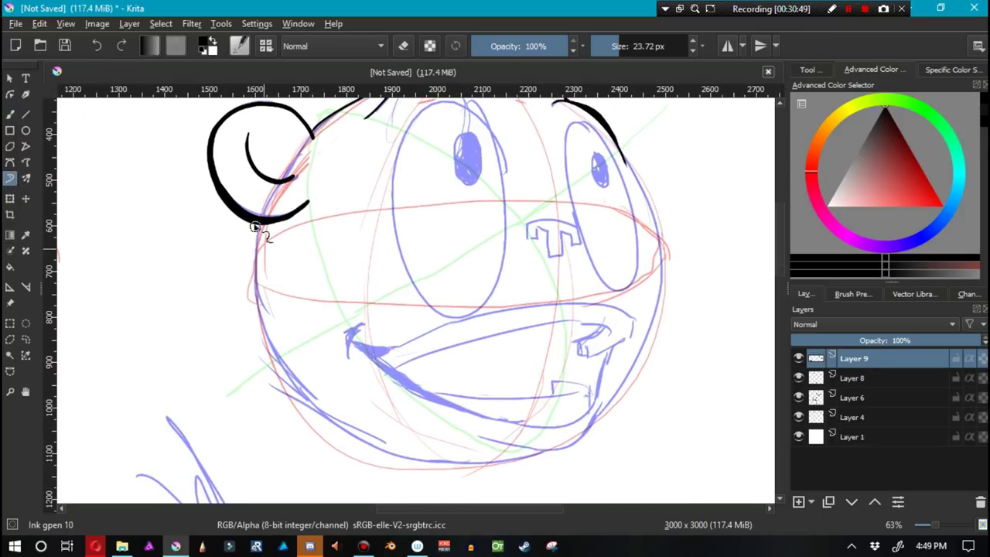
pyautogui.moveTo(260, 225)
pyautogui.mouseDown()
pyautogui.moveTo(259, 334)
pyautogui.moveTo(279, 385)
pyautogui.mouseUp()
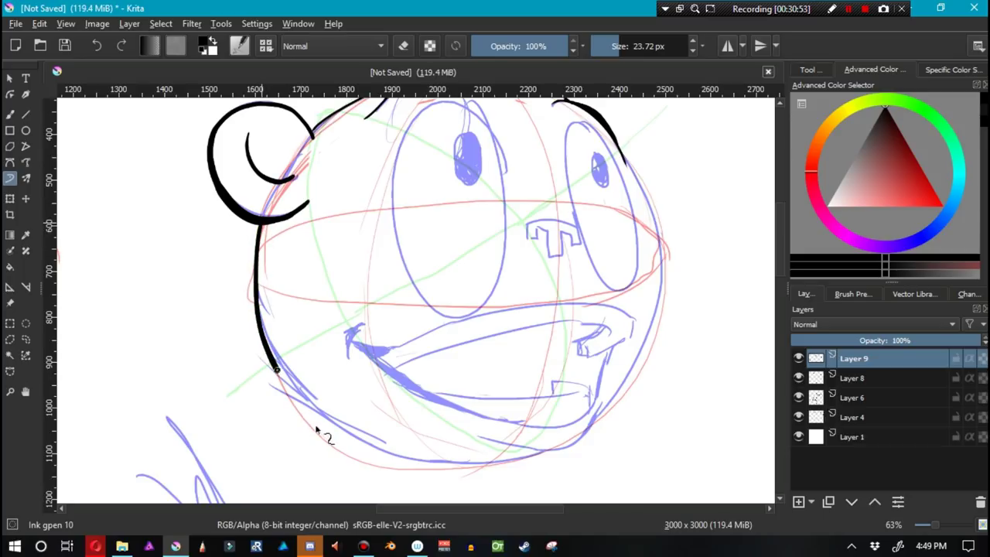
pyautogui.moveTo(315, 429)
pyautogui.mouseDown()
pyautogui.moveTo(424, 464)
pyautogui.moveTo(512, 477)
pyautogui.moveTo(554, 468)
pyautogui.moveTo(589, 445)
pyautogui.mouseUp()
pyautogui.hotkey('ctrl', 'z')
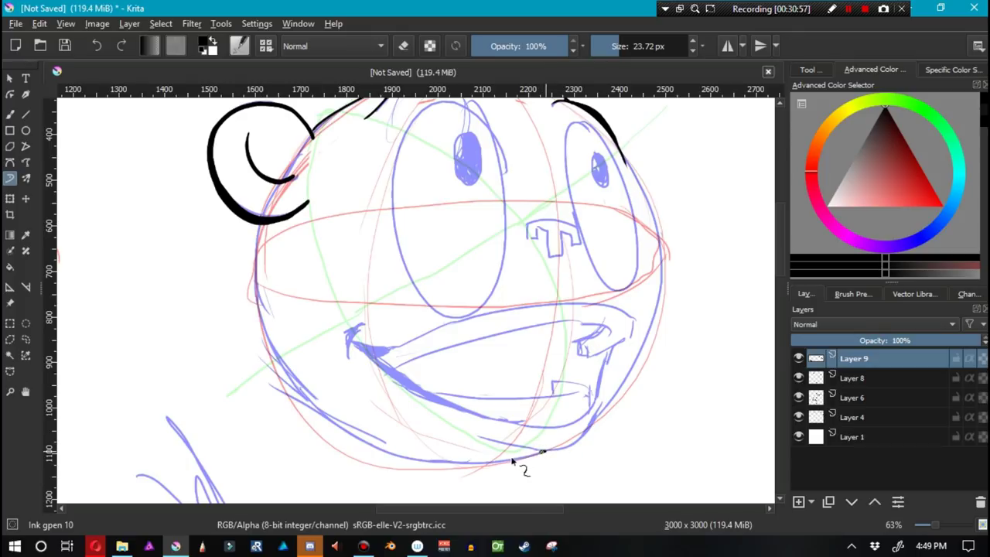
pyautogui.moveTo(512, 460)
pyautogui.mouseDown()
pyautogui.moveTo(413, 457)
pyautogui.moveTo(348, 436)
pyautogui.moveTo(274, 354)
pyautogui.moveTo(258, 250)
pyautogui.mouseUp()
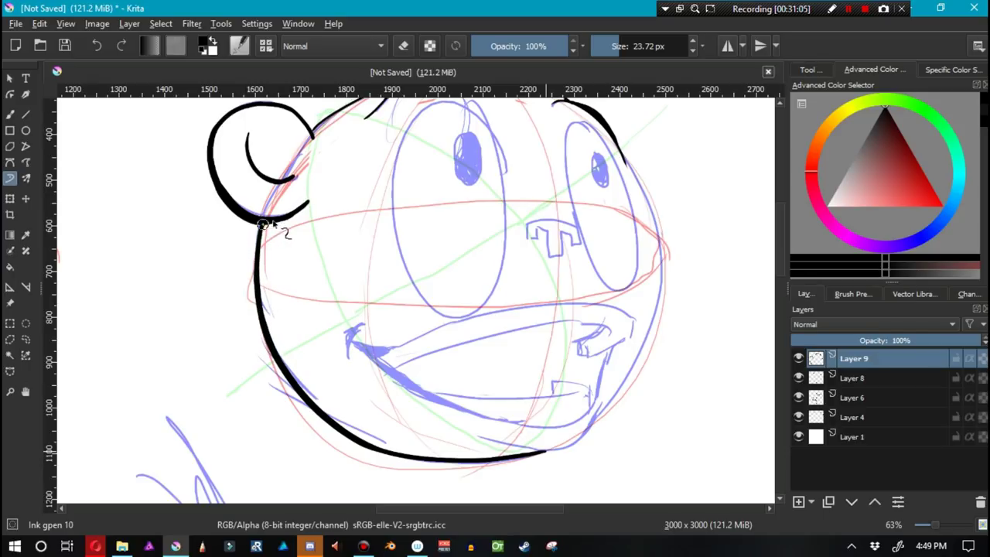
# Ink the far side of the head outline with the Dynamic Brush tool, from the far eye's brow down to the jaw.
pyautogui.moveTo(519, 358); pyautogui.dragTo(393, 373)
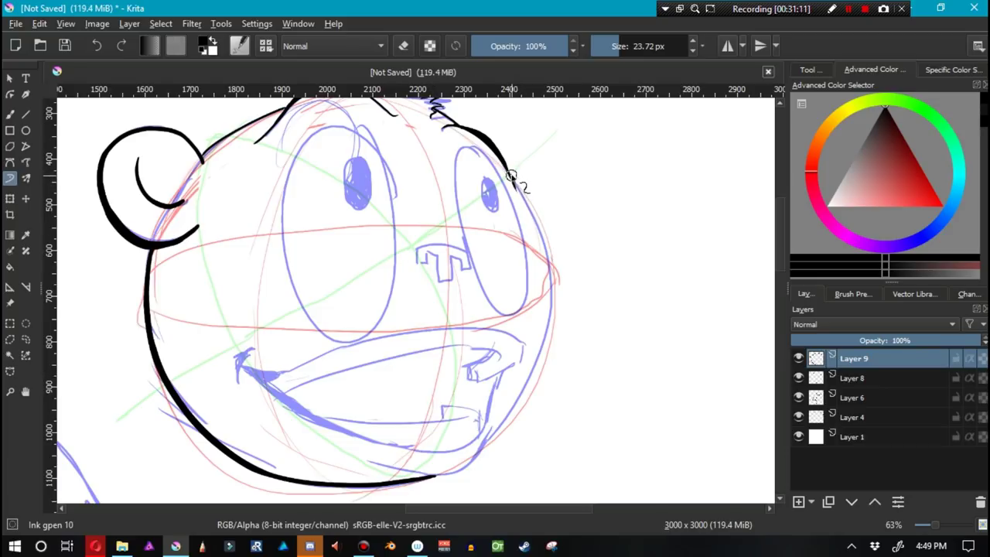
pyautogui.moveTo(514, 181); pyautogui.dragTo(547, 255)
pyautogui.hotkey('ctrl', 'z')
pyautogui.moveTo(549, 255); pyautogui.dragTo(552, 276)
pyautogui.moveTo(549, 338)
pyautogui.mouseDown()
pyautogui.moveTo(540, 374)
pyautogui.moveTo(471, 465)
pyautogui.mouseUp()
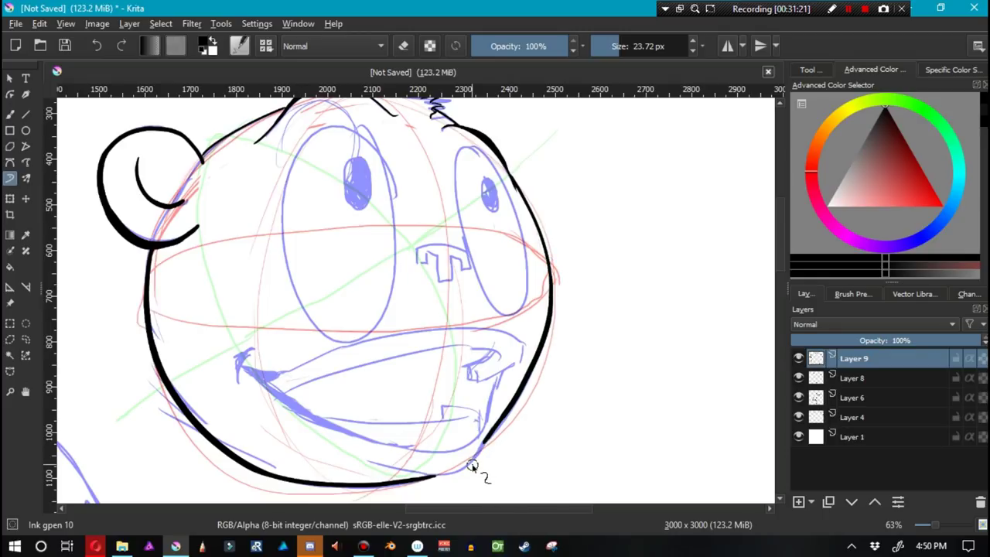
# Ink the rounded jaw corner with the Freehand Brush, joining the far side of the head outline to the chin line.
pyautogui.press('b')
pyautogui.hotkey('ctrl', 'z')
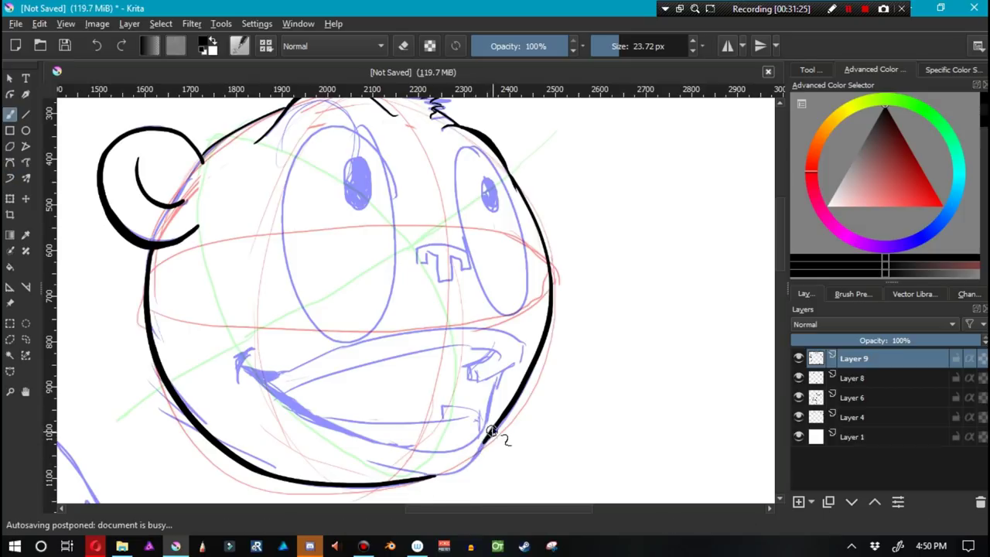
pyautogui.hotkey('ctrl', 'z')
pyautogui.moveTo(493, 422)
pyautogui.mouseDown()
pyautogui.moveTo(480, 452)
pyautogui.moveTo(449, 471)
pyautogui.mouseUp()
pyautogui.hotkey('ctrl', 'z')
pyautogui.moveTo(355, 454)
pyautogui.mouseDown()
pyautogui.moveTo(433, 482)
pyautogui.moveTo(458, 474)
pyautogui.moveTo(481, 439)
pyautogui.mouseUp()
pyautogui.hotkey('ctrl', 'z')
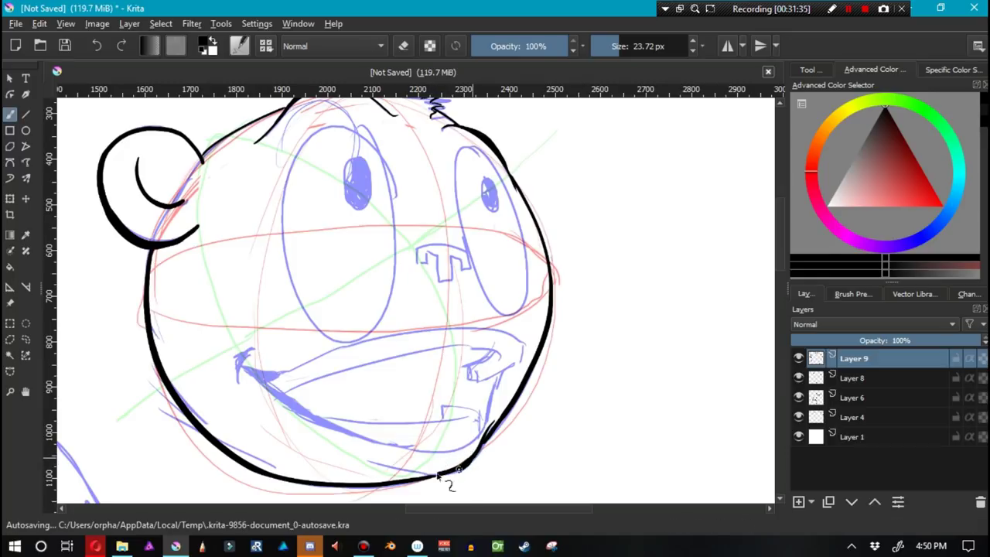
# Ink the short chin crease running inward from the jaw corner below the mouth and erase the excess at its tip.
pyautogui.moveTo(427, 473); pyautogui.dragTo(472, 460)
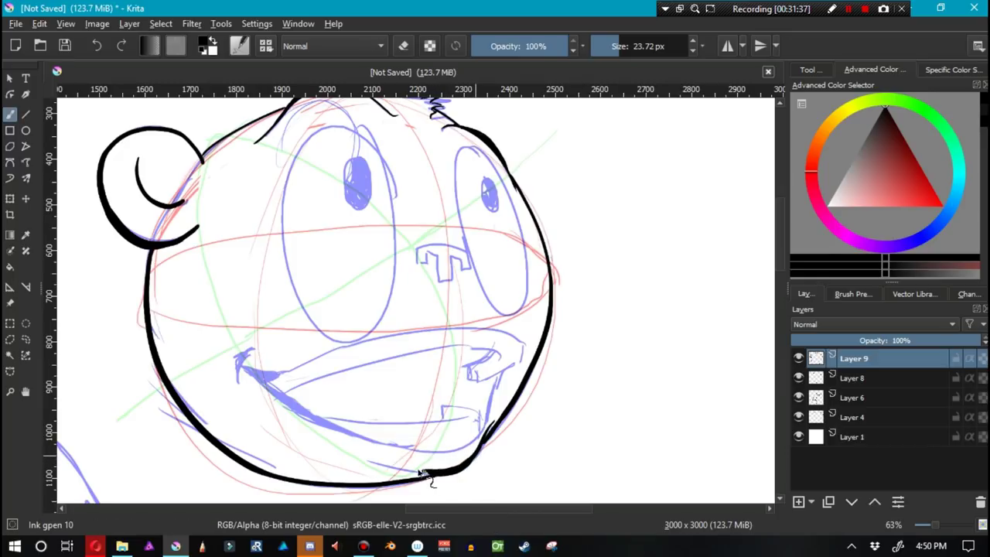
pyautogui.hotkey('ctrl', 'z')
pyautogui.moveTo(433, 473); pyautogui.dragTo(354, 458)
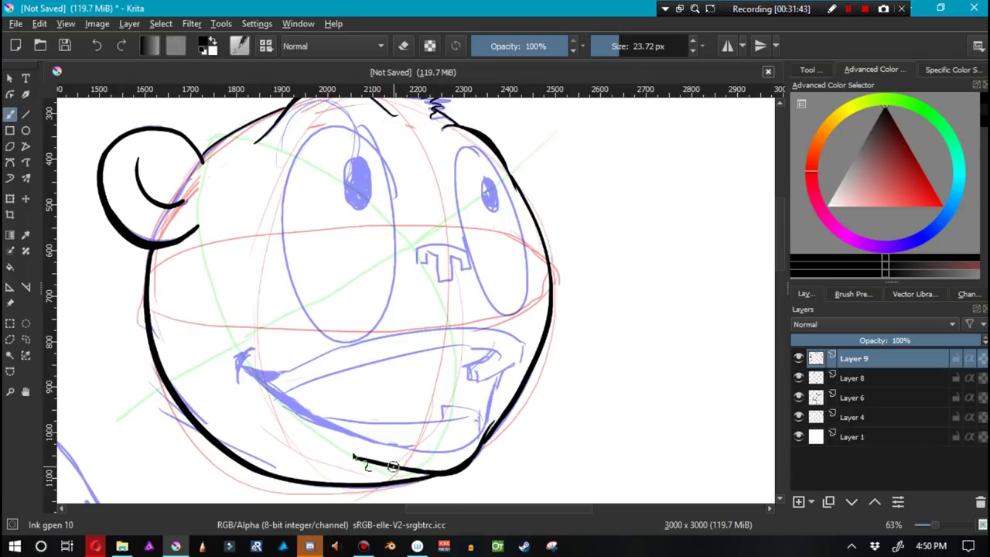
pyautogui.press('e')
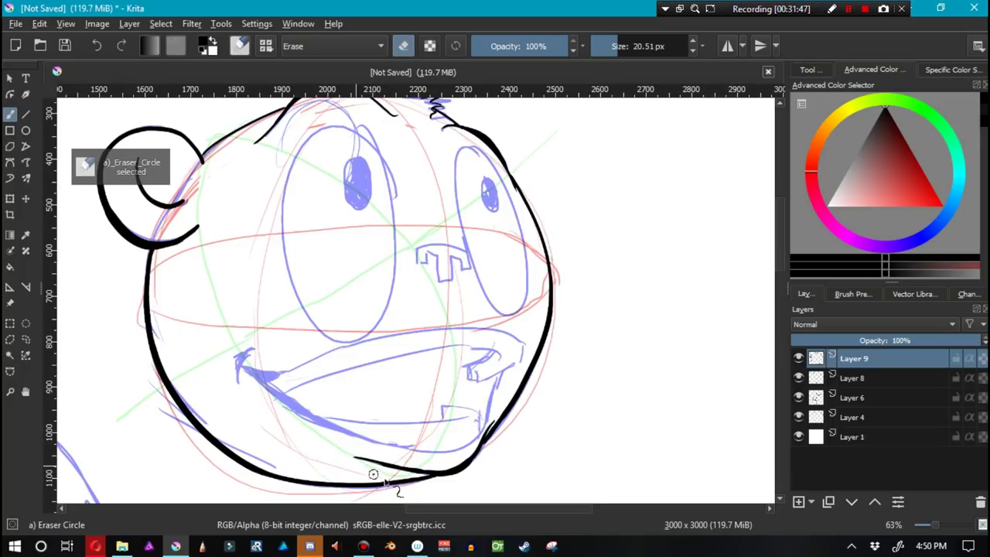
pyautogui.press('e')
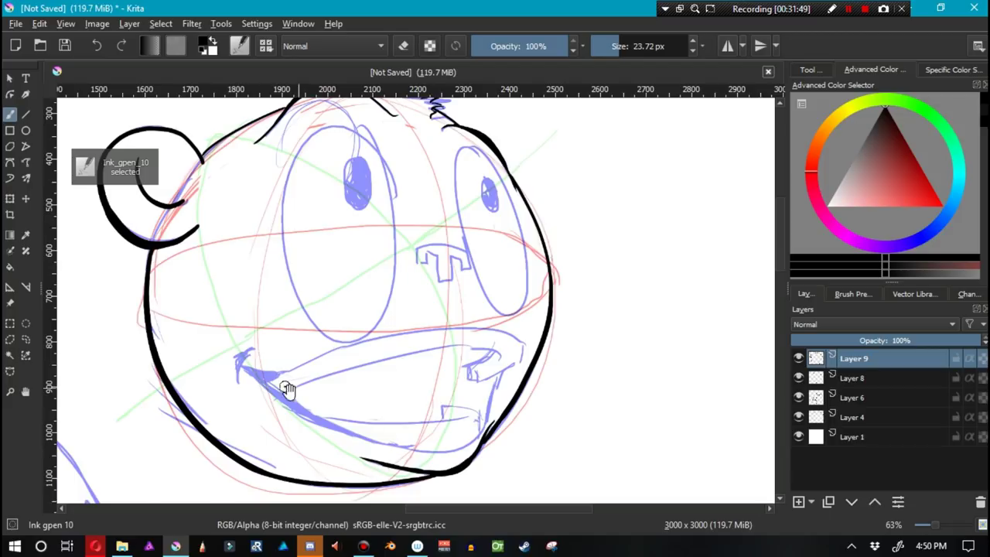
# Reduce the brush size to 10.43 px and ink the nose outline with its three downward prongs.
pyautogui.moveTo(310, 399)
pyautogui.mouseDown()
pyautogui.moveTo(420, 247)
pyautogui.moveTo(399, 292)
pyautogui.moveTo(327, 371)
pyautogui.mouseUp()
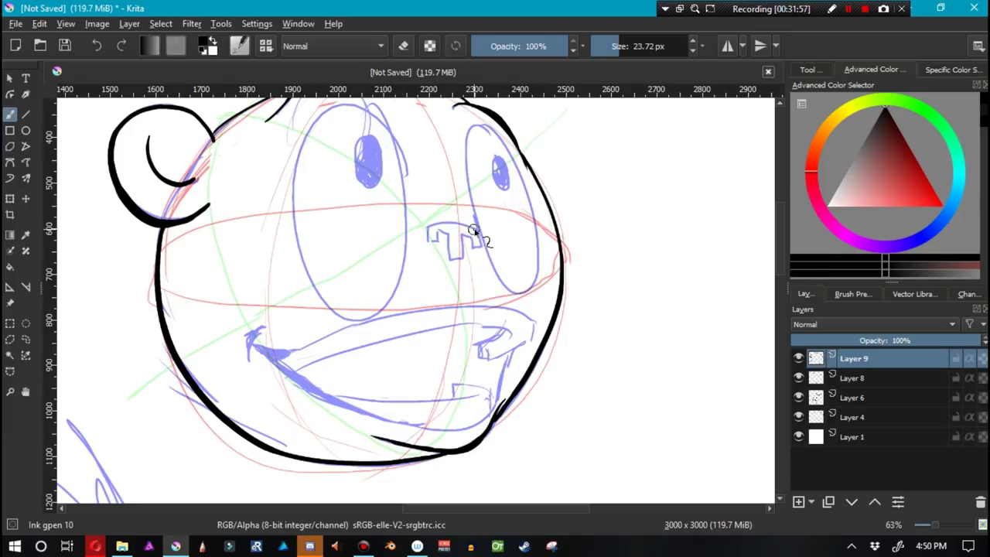
pyautogui.press('[')
pyautogui.press('[')
pyautogui.press('[')
pyautogui.press('[')
pyautogui.hotkey('ctrl', 'z')
pyautogui.hotkey('ctrl', 'z')
pyautogui.moveTo(476, 230); pyautogui.dragTo(431, 224)
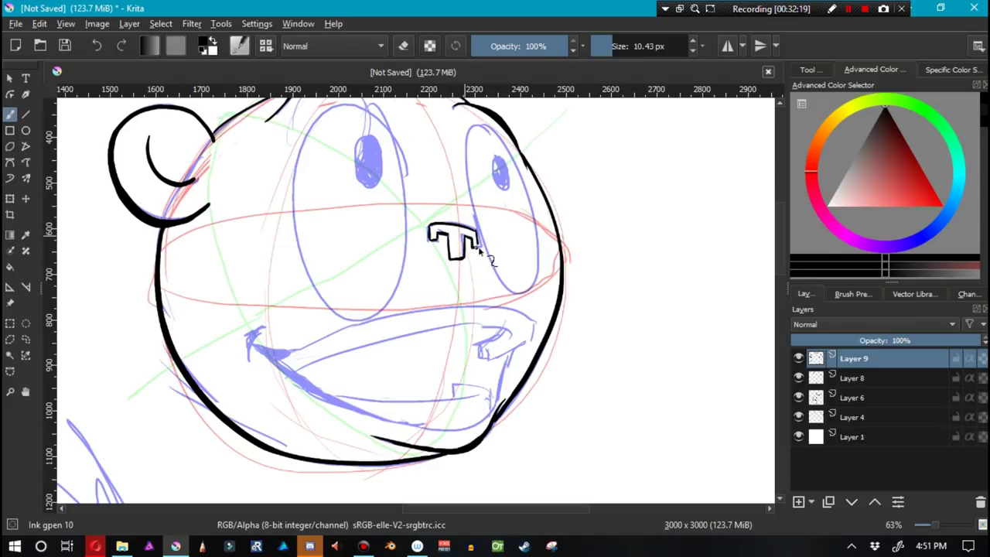
pyautogui.moveTo(478, 247); pyautogui.dragTo(474, 247)
pyautogui.moveTo(462, 177); pyautogui.dragTo(432, 271)
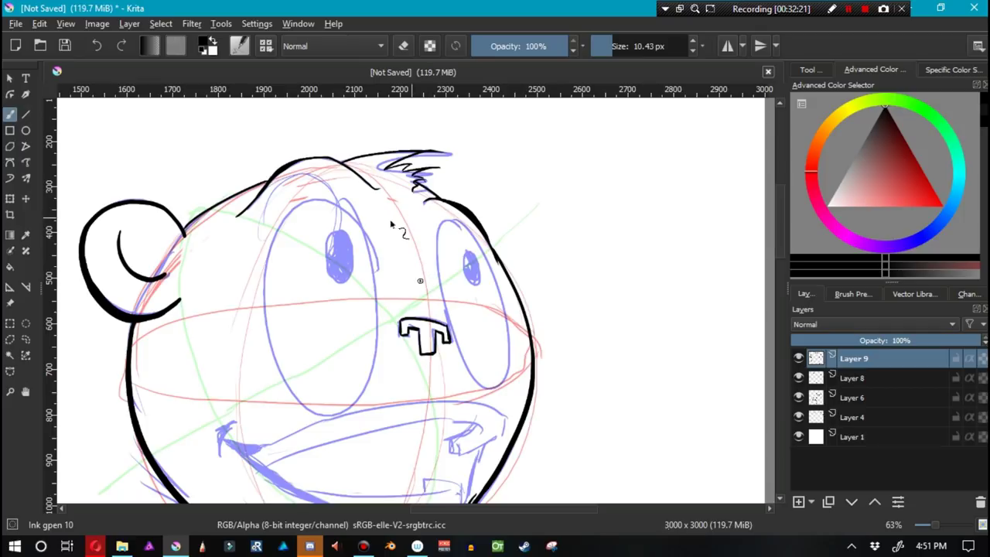
# Ink the far eye's tall oval outline with the Dynamic Brush tool, redrawing the strokes until they follow the sketch.
pyautogui.click(11, 178)
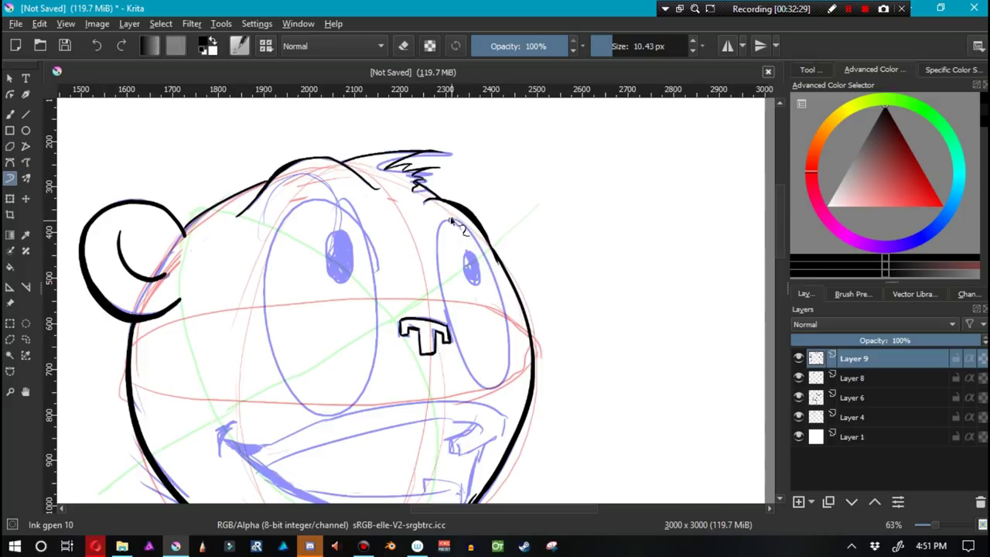
pyautogui.moveTo(459, 223); pyautogui.dragTo(494, 281)
pyautogui.moveTo(456, 222); pyautogui.dragTo(474, 236)
pyautogui.moveTo(504, 313); pyautogui.dragTo(509, 334)
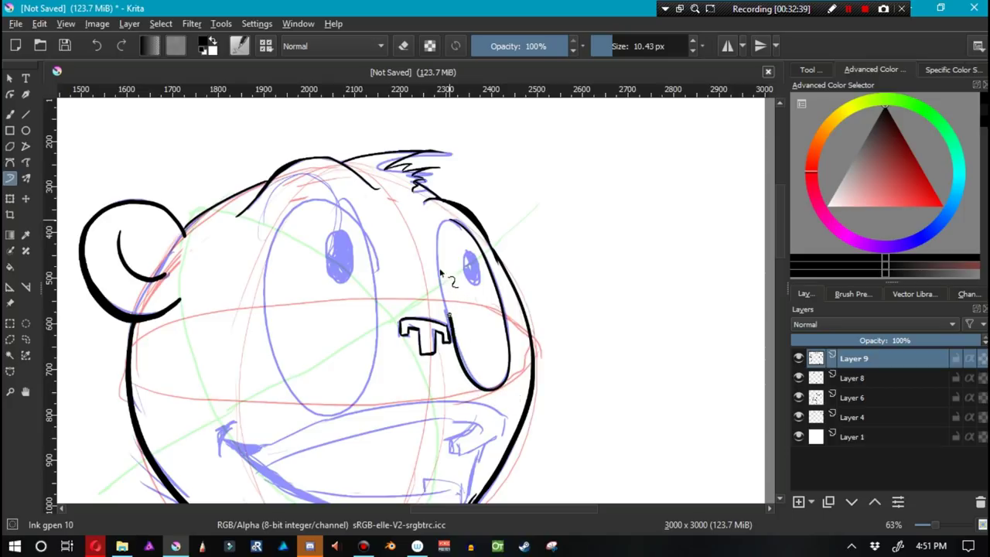
pyautogui.hotkey('ctrl', 'z')
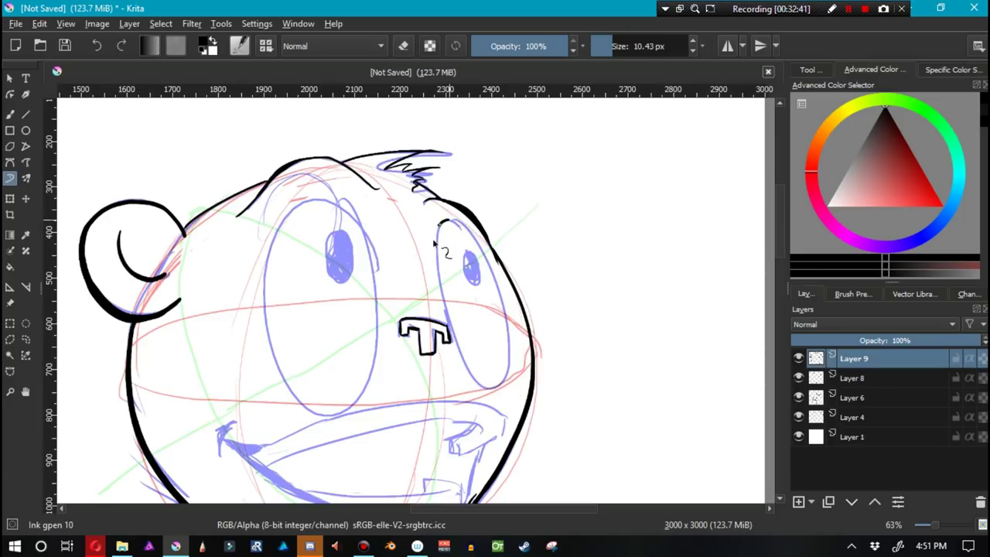
pyautogui.moveTo(436, 268); pyautogui.dragTo(444, 308)
pyautogui.moveTo(463, 360); pyautogui.dragTo(475, 379)
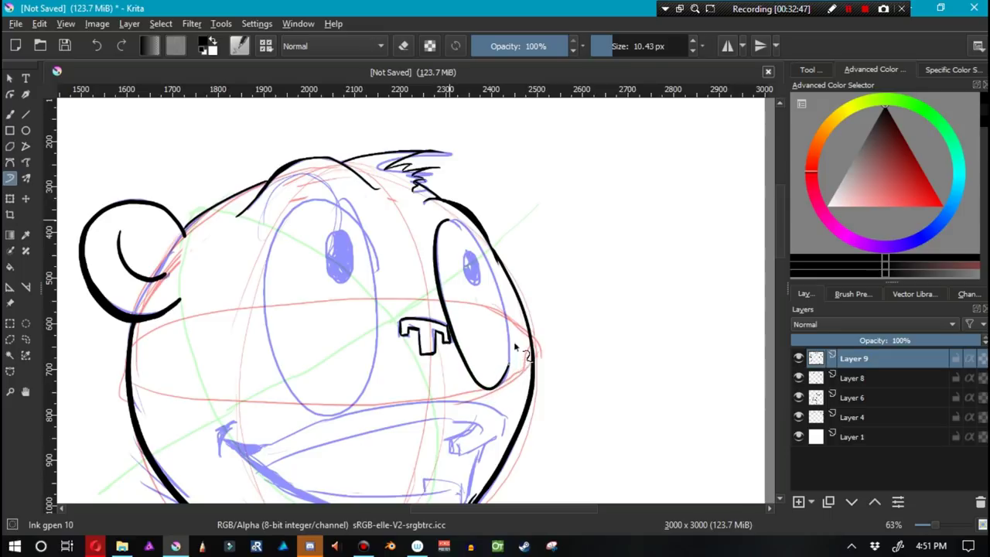
pyautogui.hotkey('ctrl', 'z')
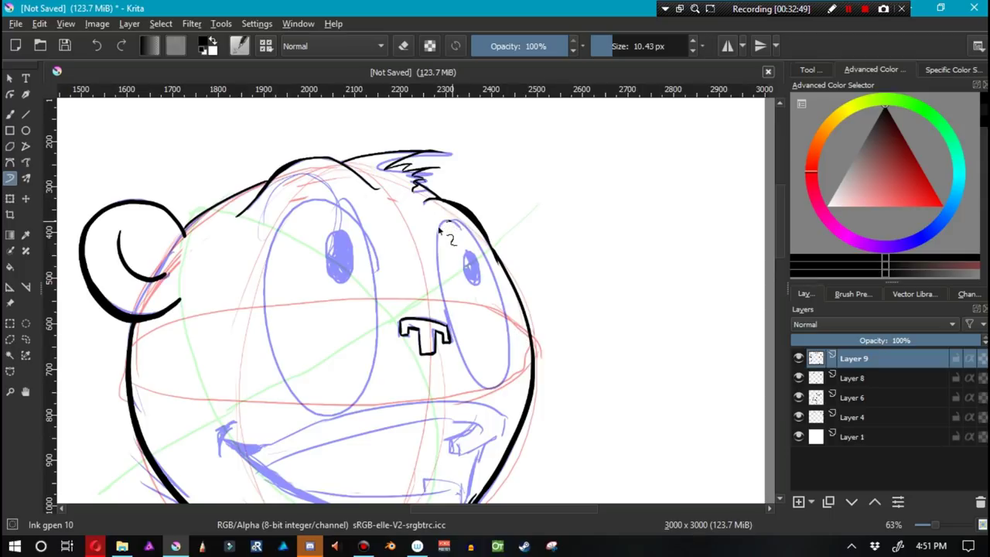
pyautogui.moveTo(433, 249)
pyautogui.mouseDown()
pyautogui.moveTo(452, 335)
pyautogui.moveTo(499, 397)
pyautogui.mouseUp()
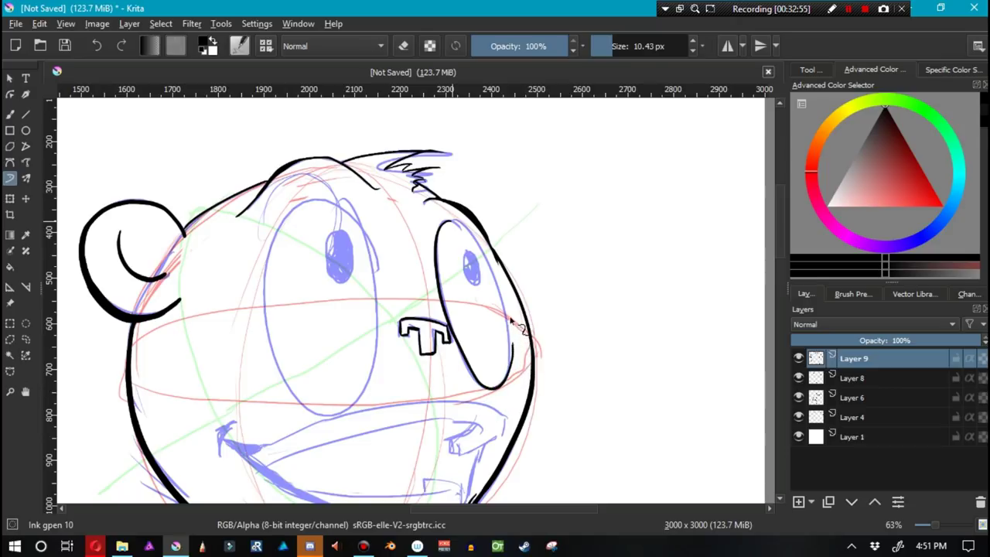
pyautogui.hotkey('ctrl', 'z')
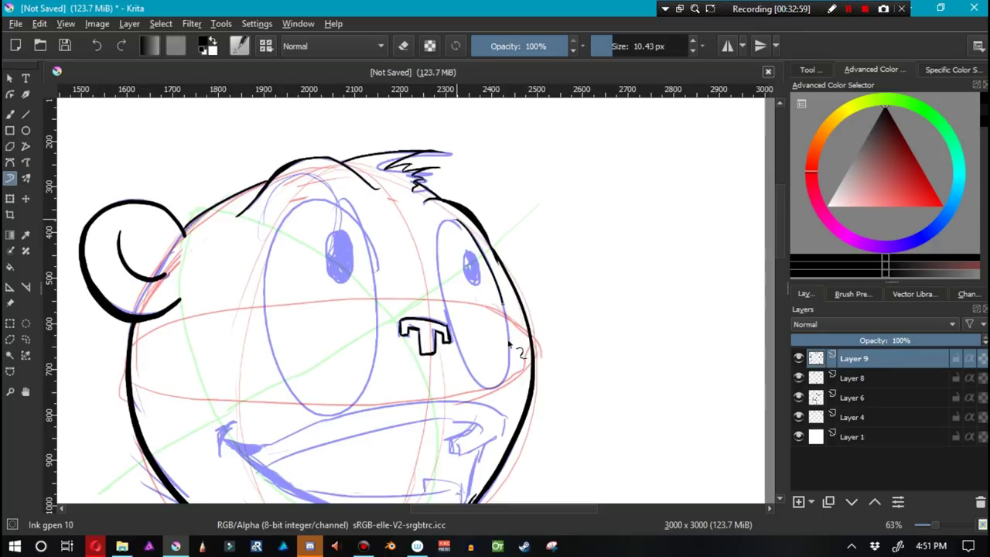
pyautogui.moveTo(508, 346); pyautogui.dragTo(500, 390)
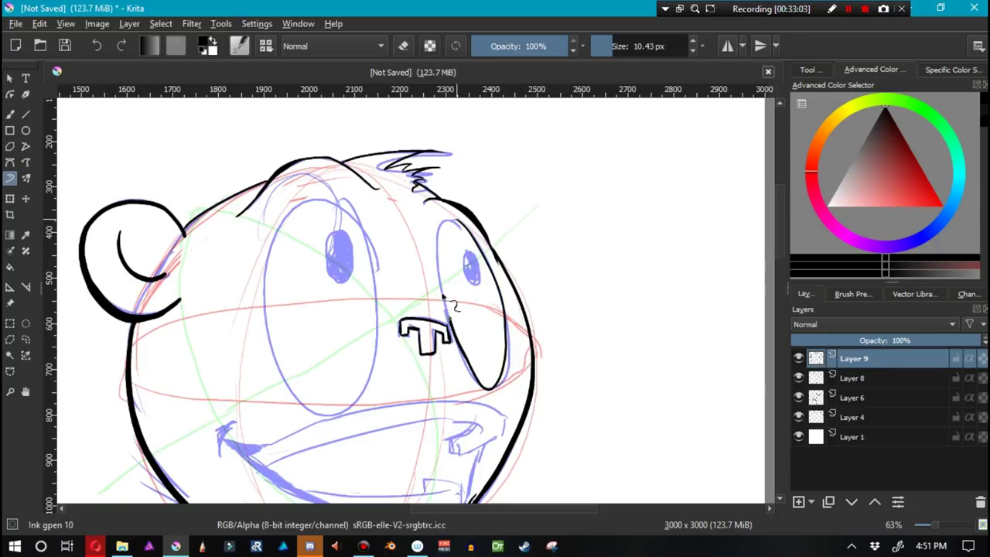
pyautogui.moveTo(444, 297); pyautogui.dragTo(437, 237)
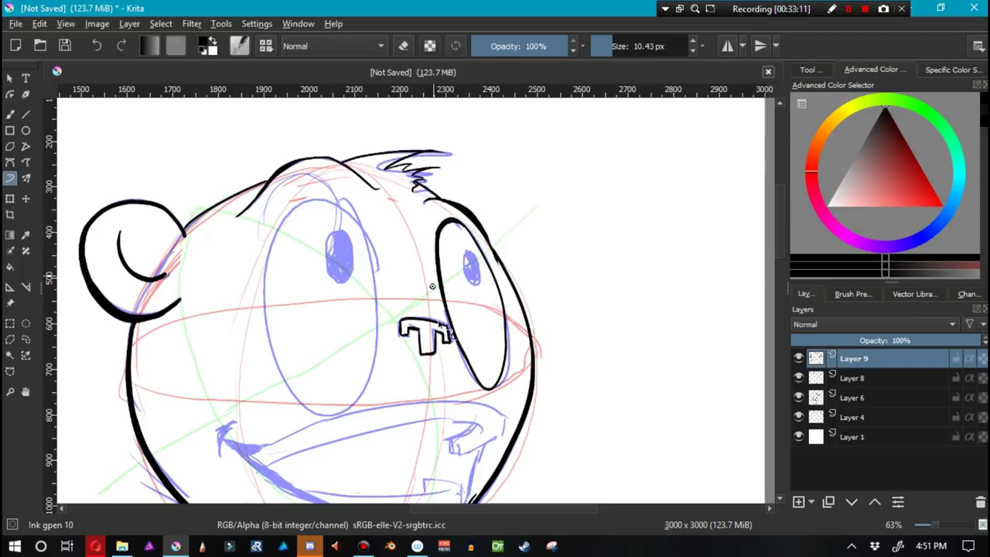
pyautogui.moveTo(415, 300); pyautogui.dragTo(355, 218)
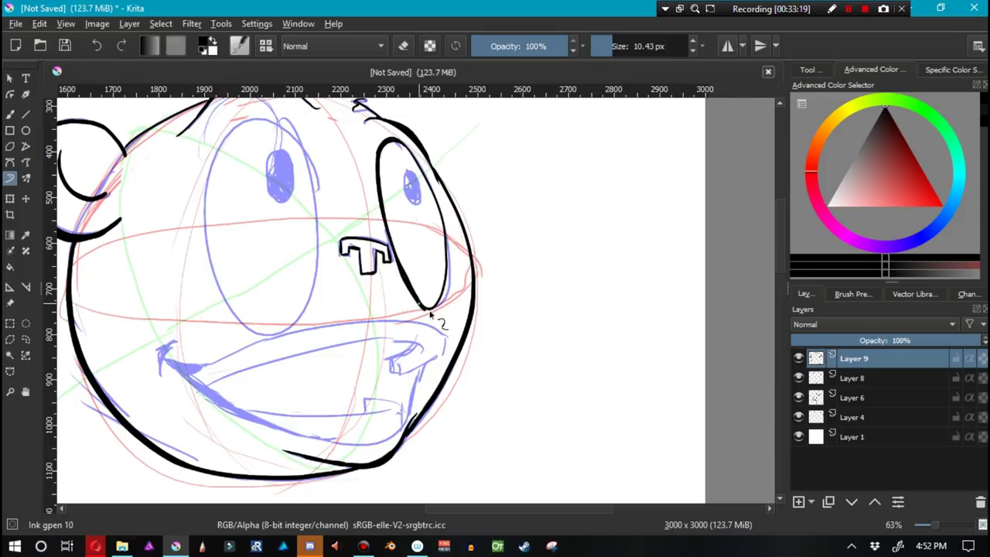
pyautogui.press('/')
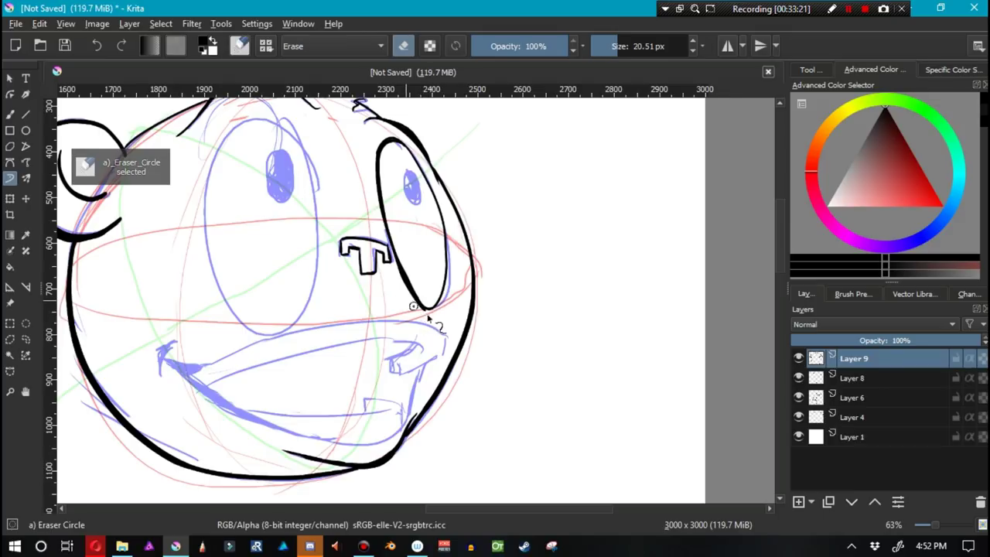
pyautogui.press('/')
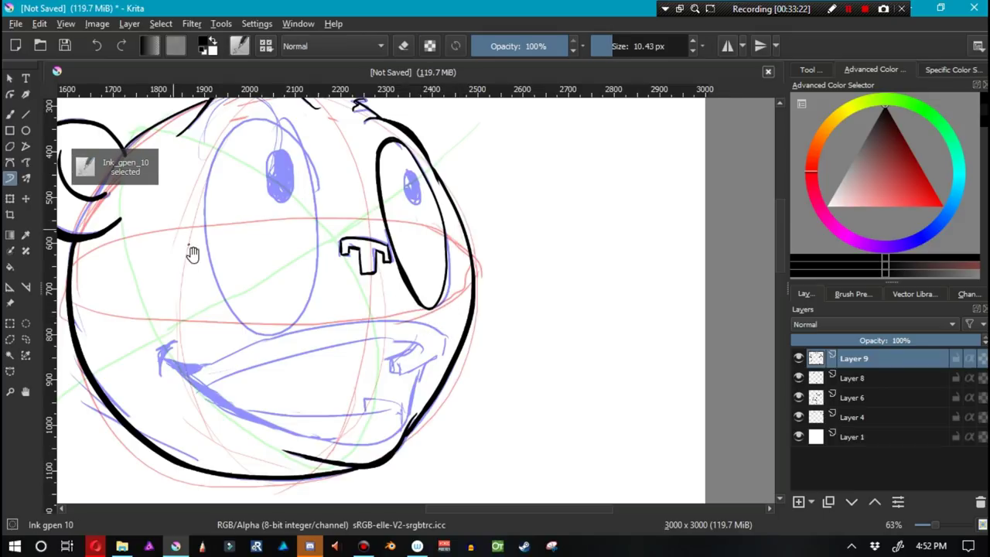
# Ink the near eye's large oval outline over the blue sketch.
pyautogui.moveTo(232, 255); pyautogui.dragTo(393, 250)
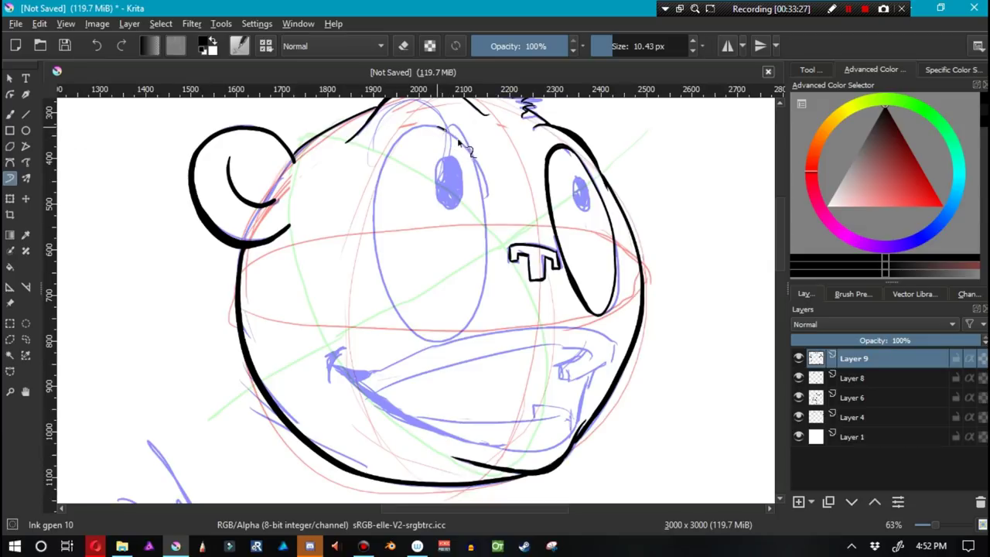
pyautogui.moveTo(483, 179)
pyautogui.mouseDown()
pyautogui.moveTo(481, 310)
pyautogui.moveTo(458, 340)
pyautogui.moveTo(404, 347)
pyautogui.mouseUp()
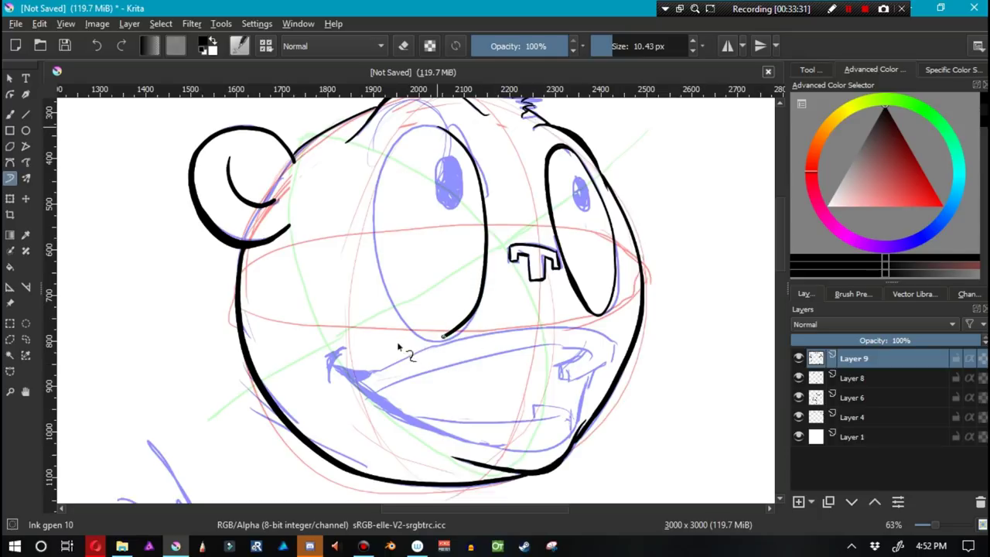
pyautogui.hotkey('ctrl', 'z')
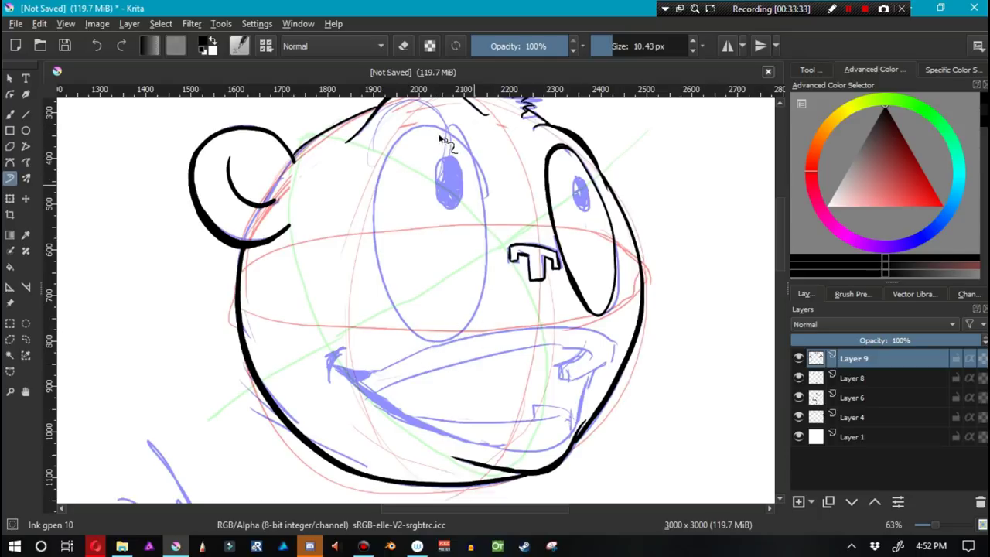
pyautogui.moveTo(453, 131)
pyautogui.mouseDown()
pyautogui.moveTo(486, 174)
pyautogui.moveTo(496, 264)
pyautogui.moveTo(474, 324)
pyautogui.moveTo(437, 345)
pyautogui.moveTo(403, 331)
pyautogui.moveTo(371, 261)
pyautogui.moveTo(370, 230)
pyautogui.moveTo(382, 164)
pyautogui.moveTo(408, 134)
pyautogui.moveTo(442, 124)
pyautogui.moveTo(453, 133)
pyautogui.moveTo(422, 169)
pyautogui.moveTo(425, 246)
pyautogui.mouseUp()
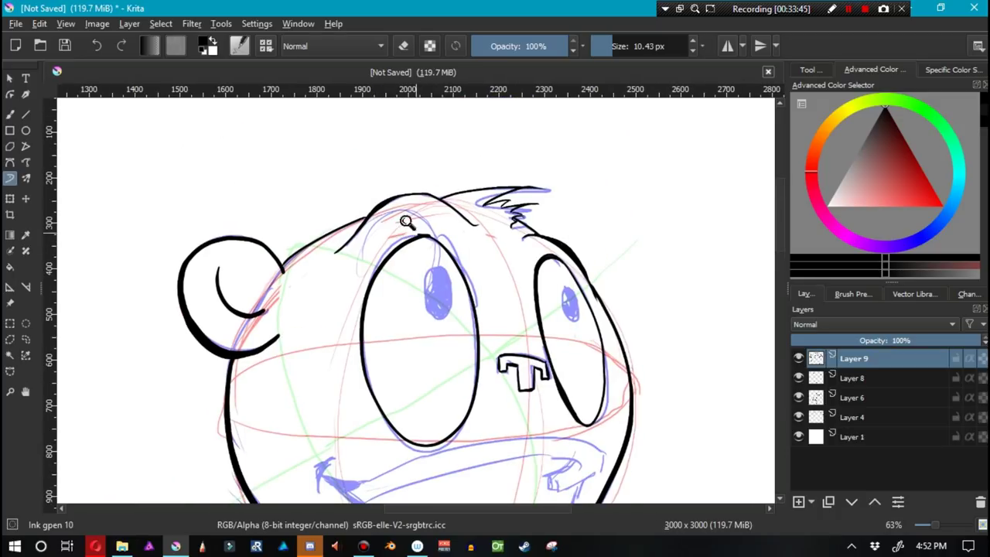
# Erase the uneven edge at the top of the near eye's outline where the stroke ends meet.
pyautogui.scroll(4, 422, 232)
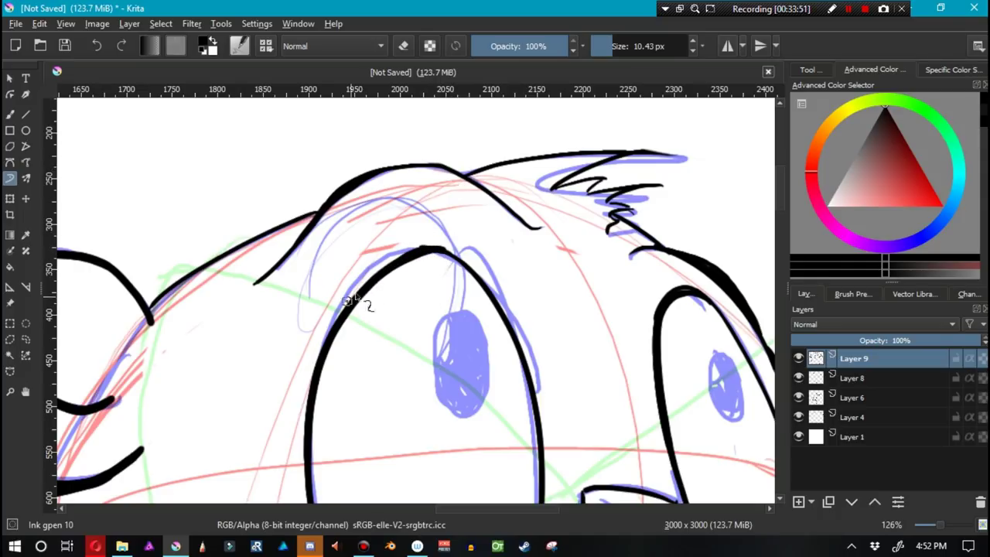
pyautogui.press('e')
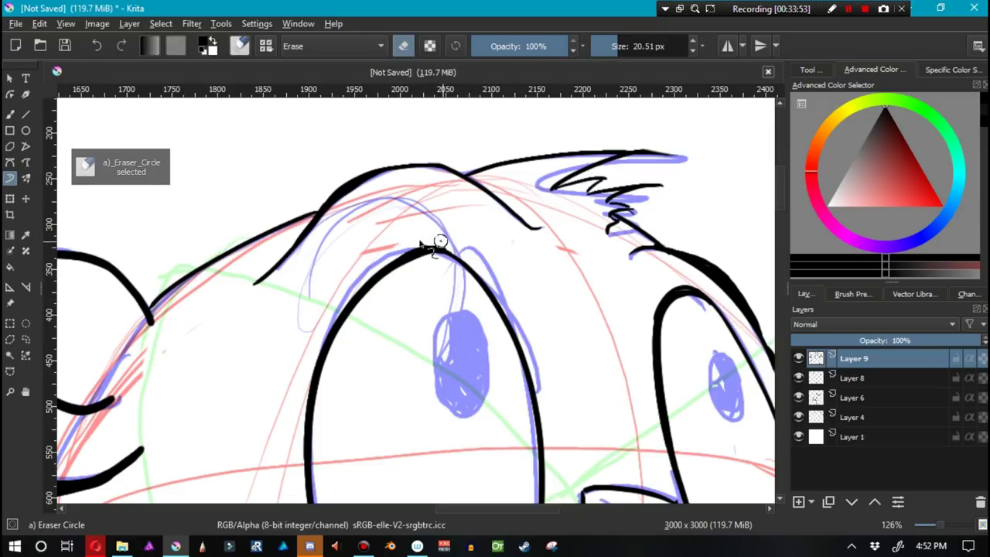
pyautogui.moveTo(470, 256)
pyautogui.mouseDown()
pyautogui.moveTo(420, 236)
pyautogui.moveTo(384, 267)
pyautogui.mouseUp()
pyautogui.press('e')
pyautogui.moveTo(405, 464); pyautogui.dragTo(351, 181)
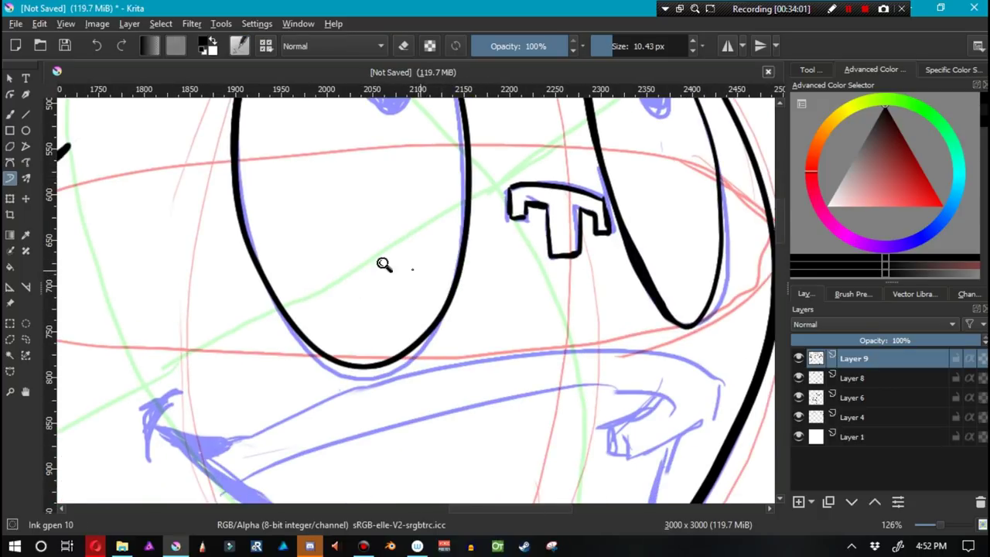
pyautogui.moveTo(382, 263); pyautogui.dragTo(381, 307)
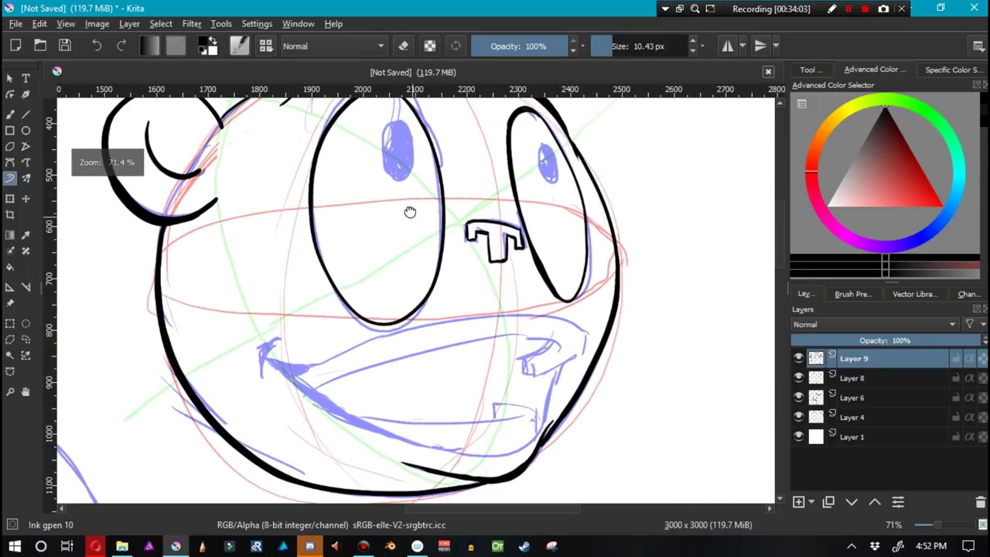
pyautogui.moveTo(411, 209); pyautogui.dragTo(412, 280)
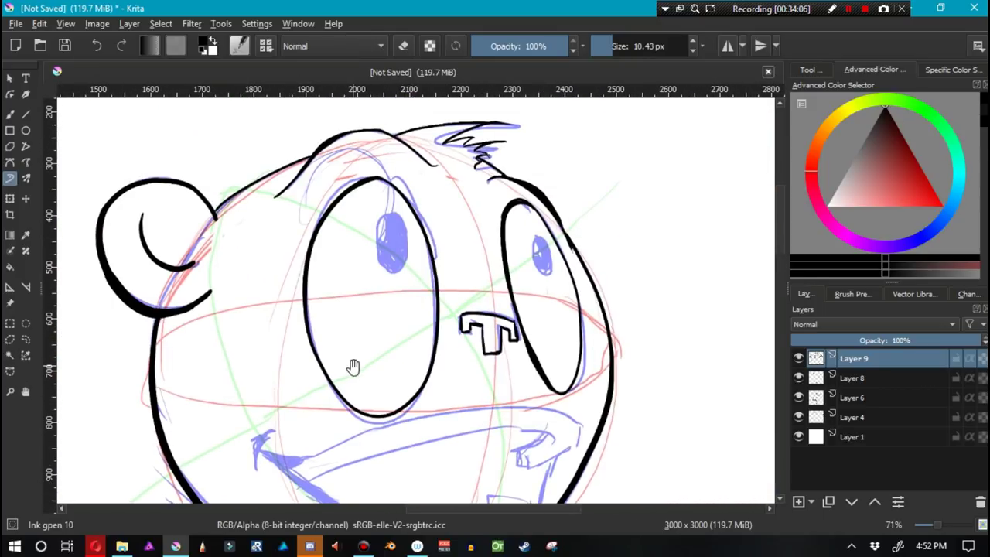
# Ink the far side of the mouth with the Freehand Brush, from under the upper lip down to the jaw.
pyautogui.moveTo(353, 366)
pyautogui.mouseDown()
pyautogui.moveTo(330, 232)
pyautogui.moveTo(317, 246)
pyautogui.mouseUp()
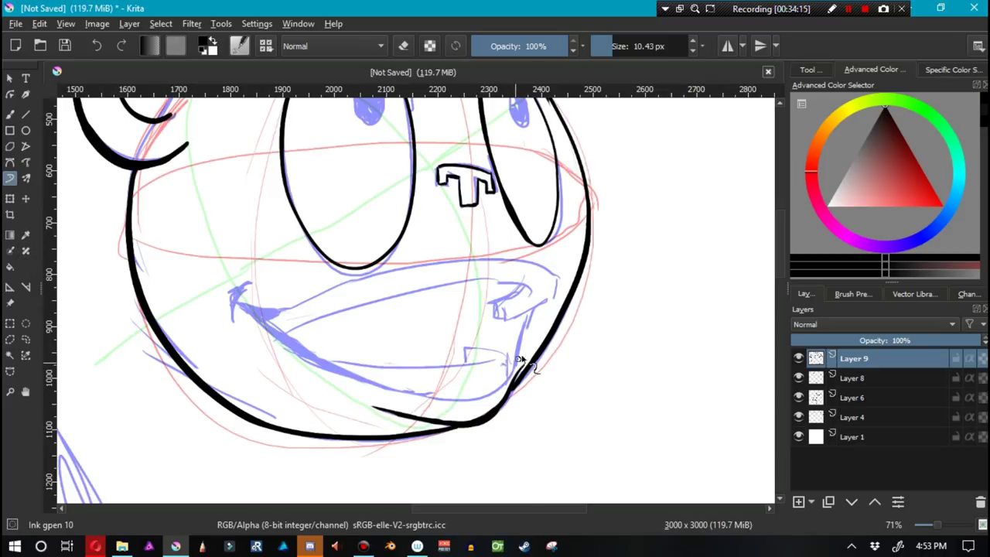
pyautogui.press('b')
pyautogui.moveTo(522, 358); pyautogui.dragTo(507, 385)
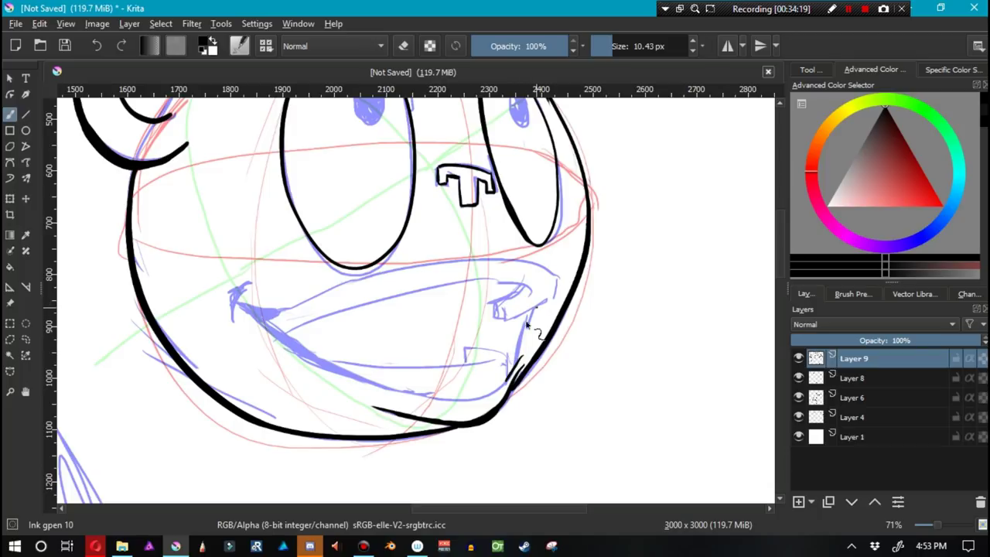
pyautogui.moveTo(534, 308); pyautogui.dragTo(515, 362)
pyautogui.hotkey('ctrl', 'z')
pyautogui.moveTo(525, 325); pyautogui.dragTo(512, 370)
pyautogui.hotkey('ctrl', 'z')
pyautogui.moveTo(533, 309); pyautogui.dragTo(510, 371)
# Ink the upper lip's rounded far end, curving it down and back inward toward the mouth.
pyautogui.moveTo(541, 313); pyautogui.dragTo(558, 289)
pyautogui.moveTo(507, 320); pyautogui.dragTo(553, 289)
pyautogui.hotkey('ctrl', 'z')
pyautogui.moveTo(506, 316); pyautogui.dragTo(554, 292)
pyautogui.hotkey('ctrl', 'z')
pyautogui.moveTo(500, 314); pyautogui.dragTo(555, 297)
pyautogui.hotkey('ctrl', 'z')
pyautogui.moveTo(501, 320); pyautogui.dragTo(553, 295)
pyautogui.hotkey('ctrl', 'z')
# Ink the mouth's long lower curve from the near corner toward the chin.
pyautogui.moveTo(233, 299)
pyautogui.mouseDown()
pyautogui.moveTo(303, 361)
pyautogui.moveTo(450, 427)
pyautogui.mouseUp()
pyautogui.hotkey('ctrl', 'z')
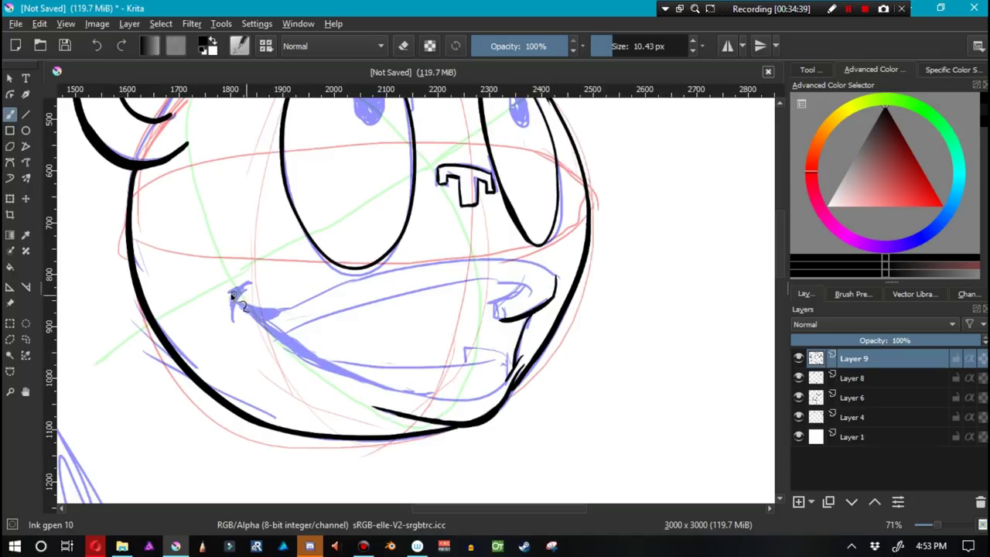
pyautogui.moveTo(235, 297); pyautogui.dragTo(478, 404)
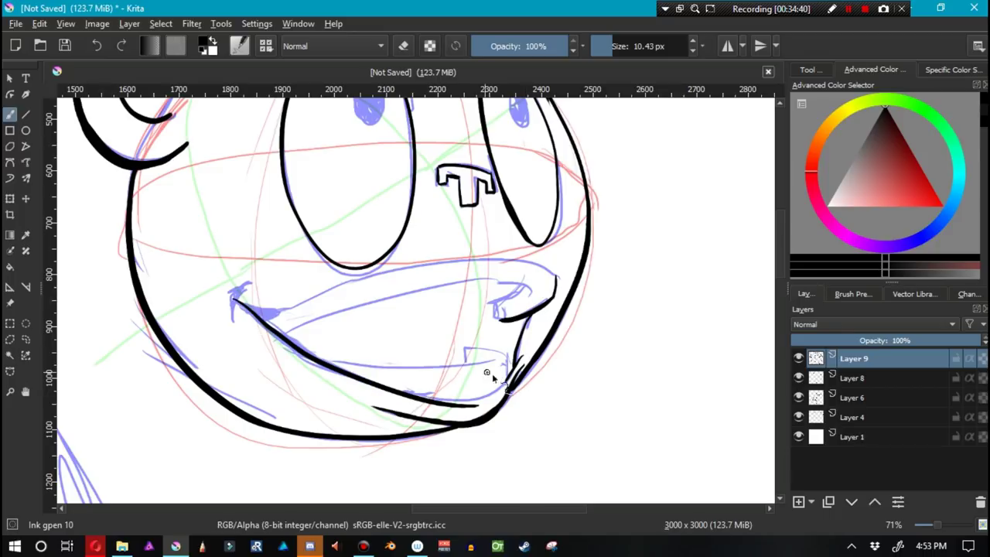
# Join the mouth's lower curve to its far side with a rounded stroke and clean up the overlapping line.
pyautogui.moveTo(513, 373)
pyautogui.mouseDown()
pyautogui.moveTo(493, 388)
pyautogui.moveTo(418, 392)
pyautogui.mouseUp()
pyautogui.hotkey('ctrl', 'z')
pyautogui.moveTo(508, 379); pyautogui.dragTo(398, 389)
pyautogui.hotkey('ctrl', 'z')
pyautogui.press('e')
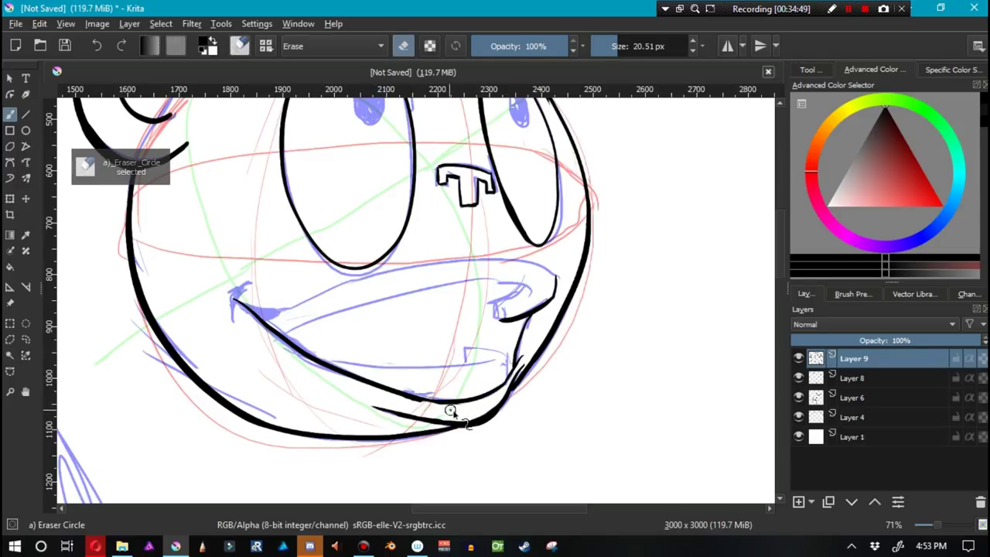
pyautogui.press('e')
pyautogui.moveTo(396, 388); pyautogui.dragTo(438, 402)
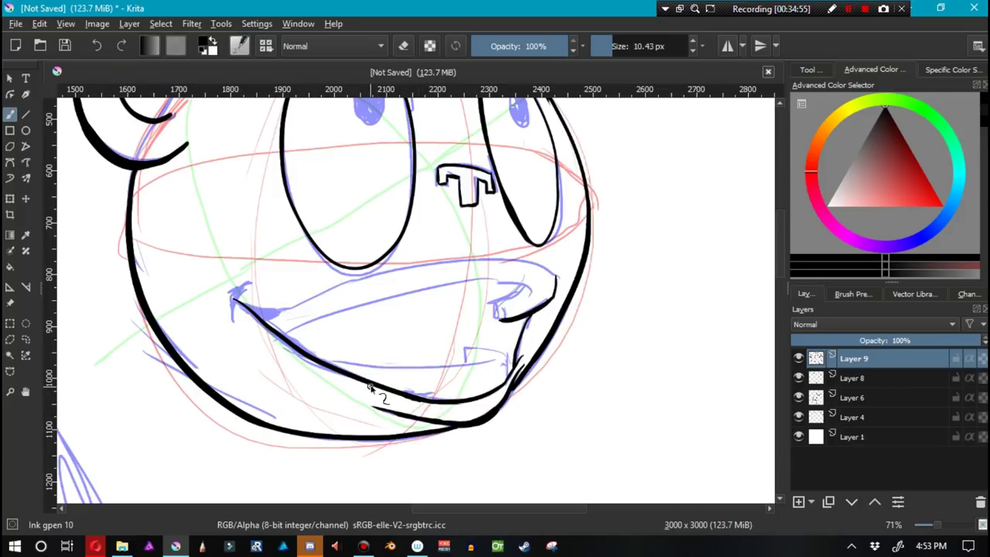
pyautogui.hotkey('ctrl', 'z')
# Ink the squared tooth at the lower far end of the mouth and the inner lip line running to the near corner.
pyautogui.moveTo(510, 364)
pyautogui.mouseDown()
pyautogui.moveTo(474, 348)
pyautogui.moveTo(466, 363)
pyautogui.mouseUp()
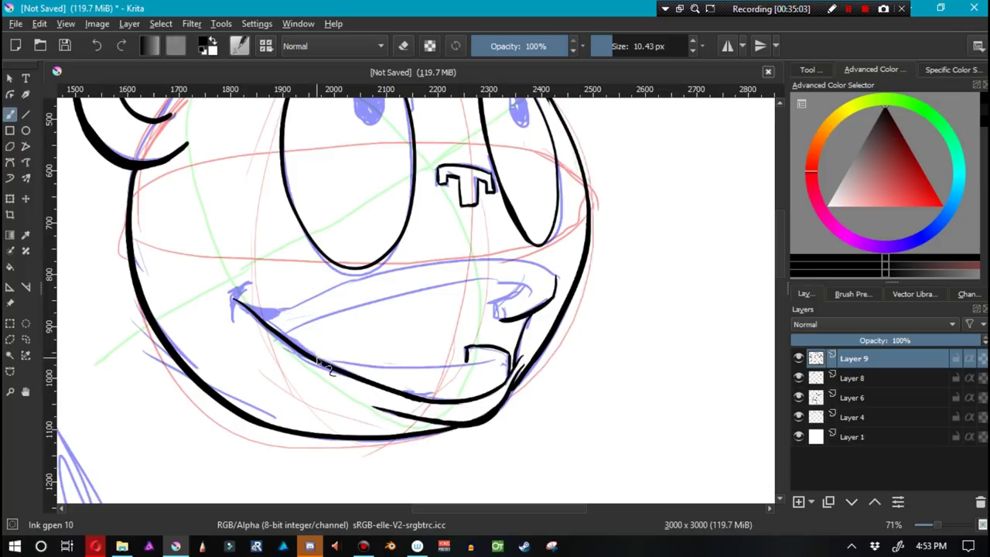
pyautogui.moveTo(333, 364)
pyautogui.mouseDown()
pyautogui.moveTo(494, 368)
pyautogui.moveTo(384, 365)
pyautogui.mouseUp()
pyautogui.hotkey('ctrl', 'z')
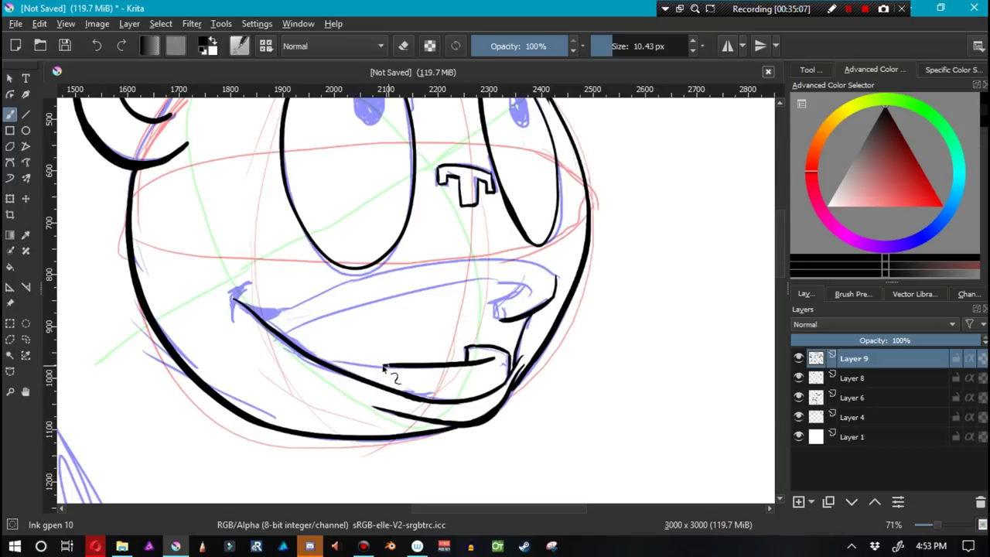
pyautogui.moveTo(386, 365); pyautogui.dragTo(323, 358)
pyautogui.press('e')
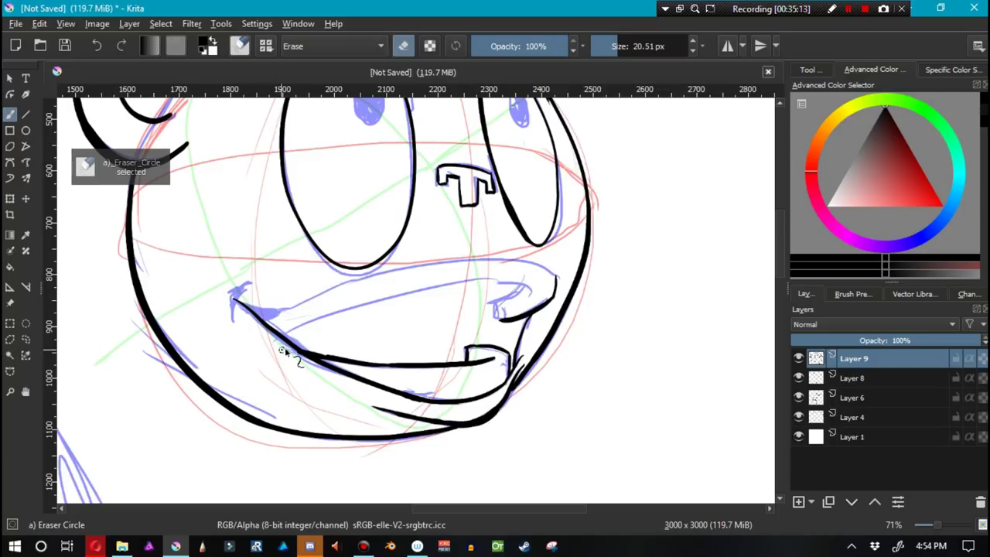
pyautogui.press('e')
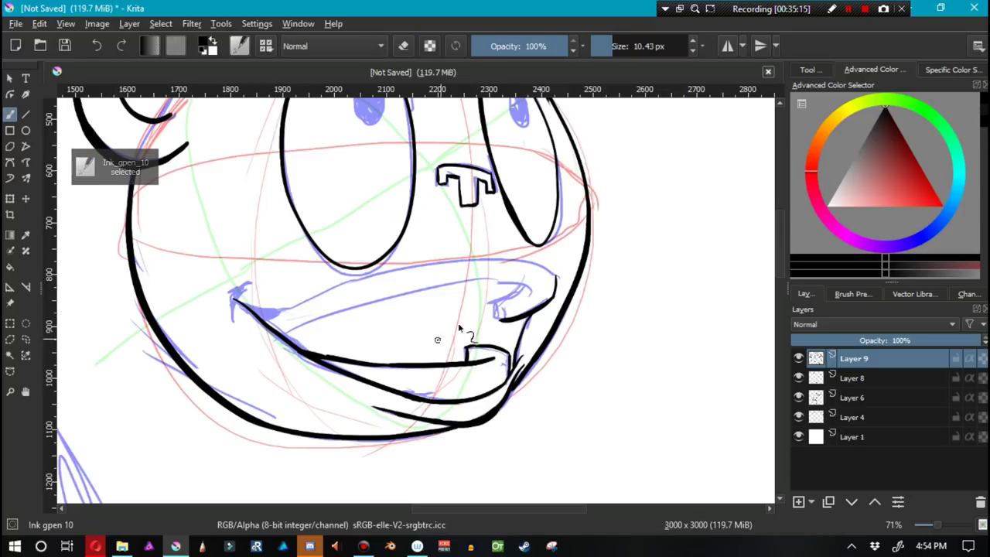
# Ink and fill the black wedge at the mouth's near corner and draw the short cheek crease across its tip.
pyautogui.scroll(3, 459, 329)
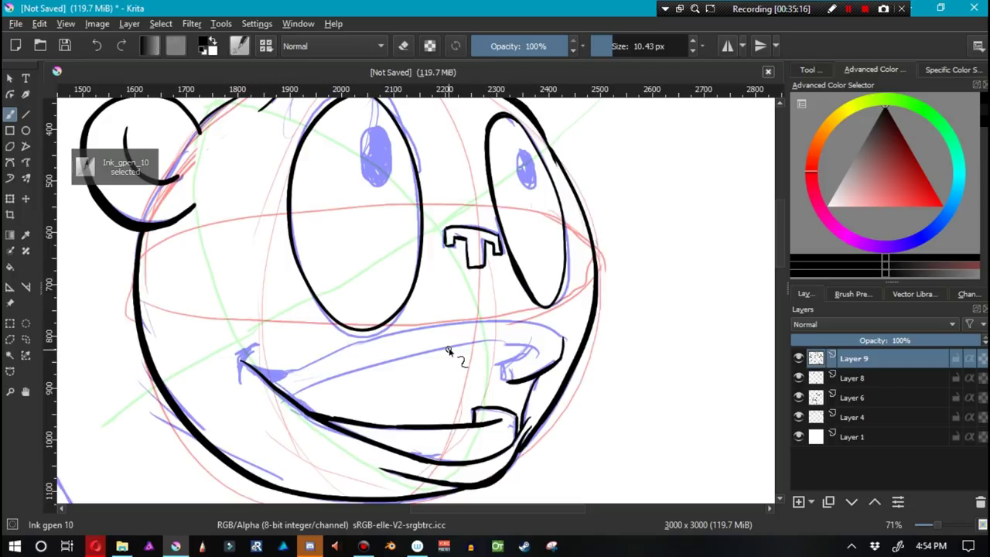
pyautogui.moveTo(243, 361); pyautogui.dragTo(302, 372)
pyautogui.hotkey('ctrl', 'z')
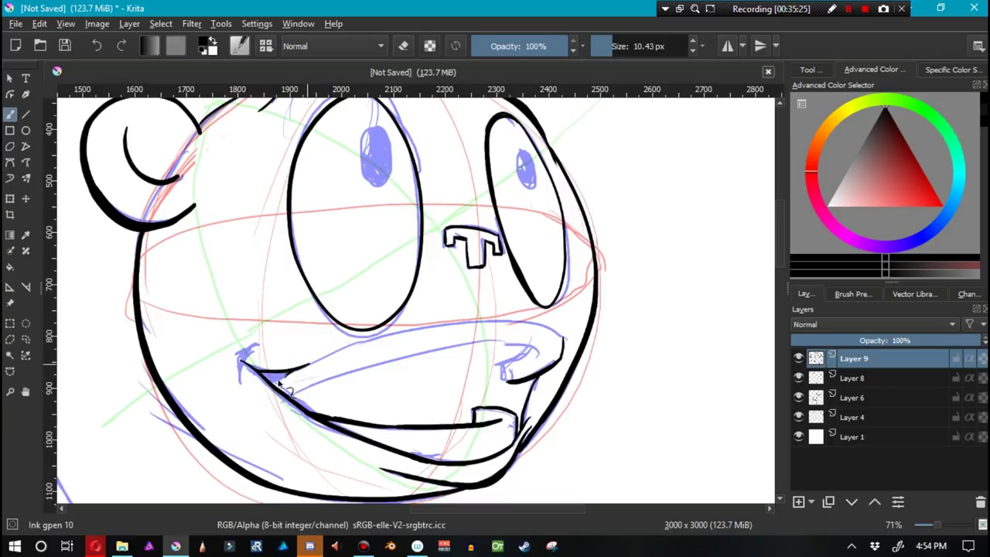
pyautogui.moveTo(273, 380)
pyautogui.mouseDown()
pyautogui.moveTo(291, 376)
pyautogui.moveTo(271, 374)
pyautogui.mouseUp()
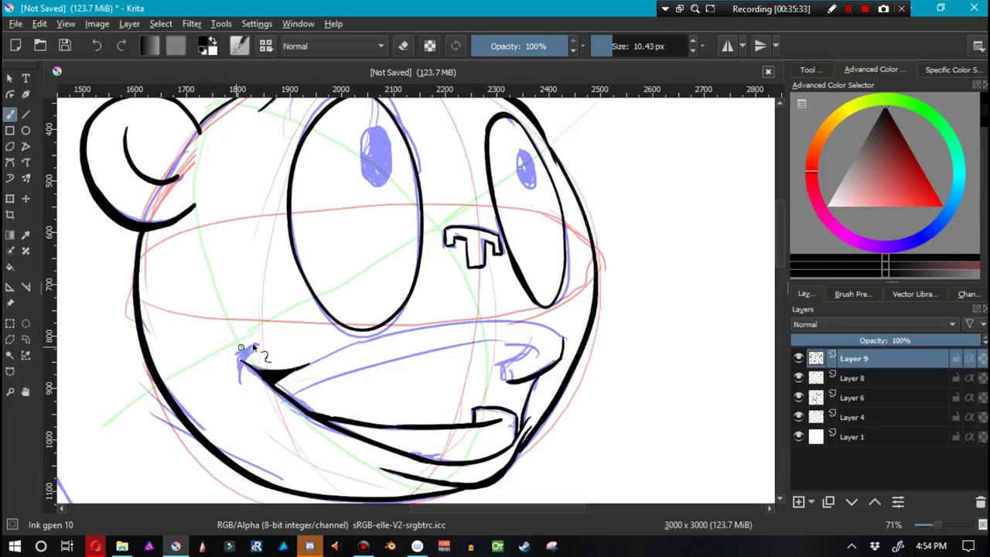
pyautogui.moveTo(248, 349); pyautogui.dragTo(242, 380)
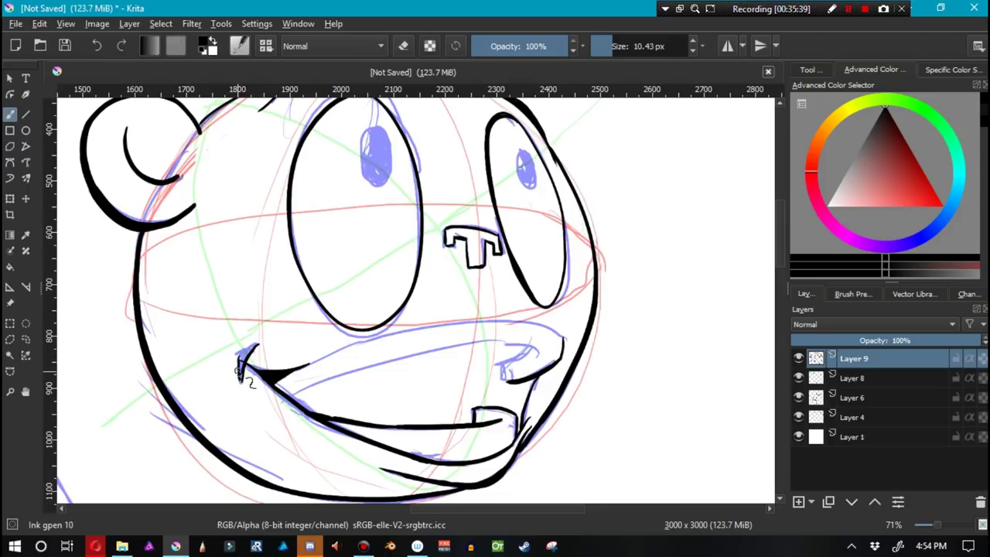
# Redraw the cheek crease at the mouth's near corner as a thicker, tapered curve crossing the corner's tip.
pyautogui.moveTo(241, 372); pyautogui.dragTo(249, 402)
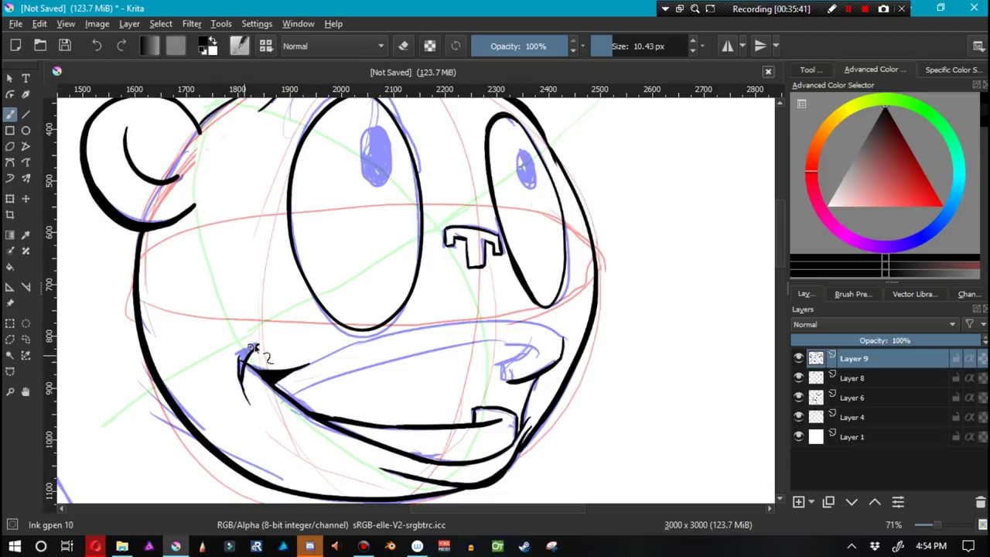
pyautogui.hotkey('ctrl', 'z')
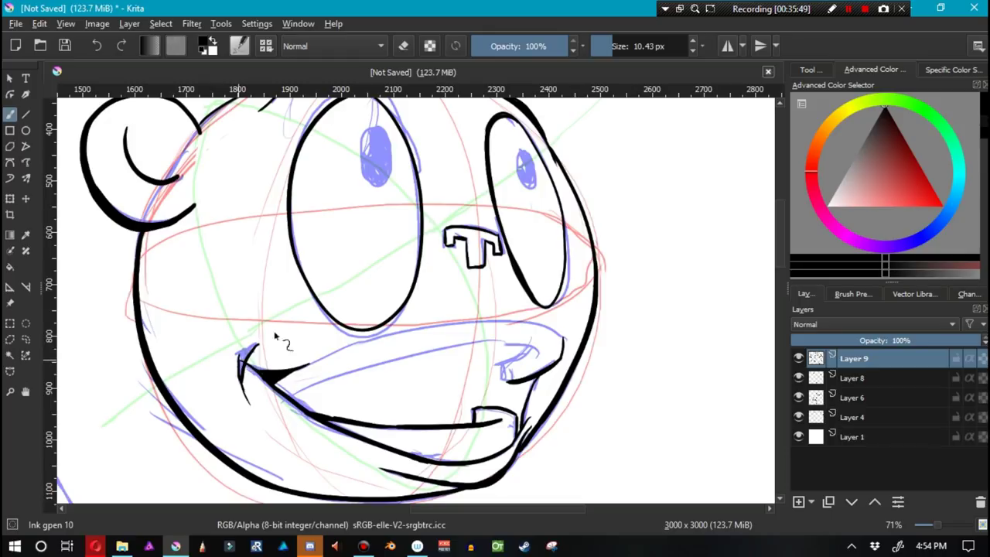
pyautogui.hotkey('ctrl', 'z')
pyautogui.moveTo(240, 360); pyautogui.dragTo(269, 338)
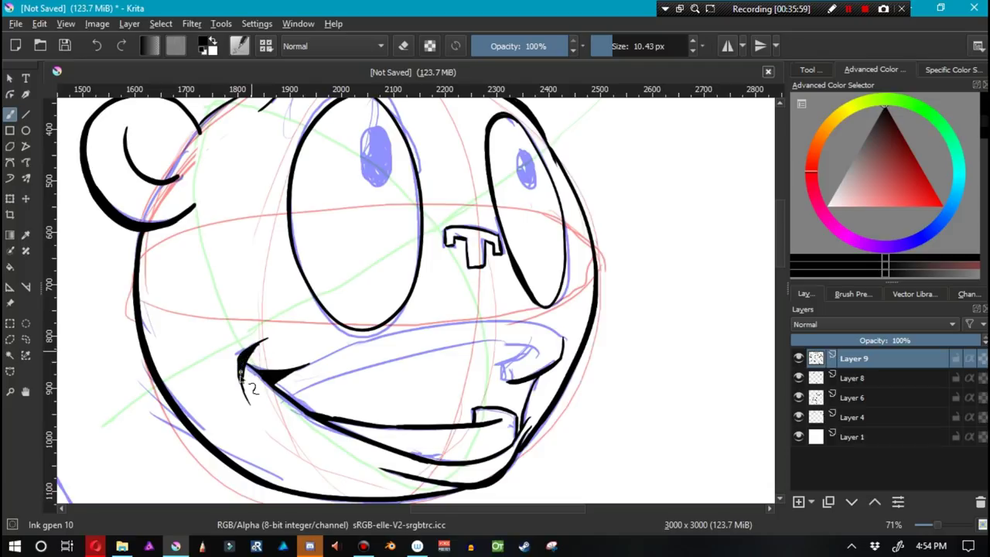
# Ink the upper lip's long outer curve from the mouth's near corner to its far end.
pyautogui.hscroll(2, 245, 371)
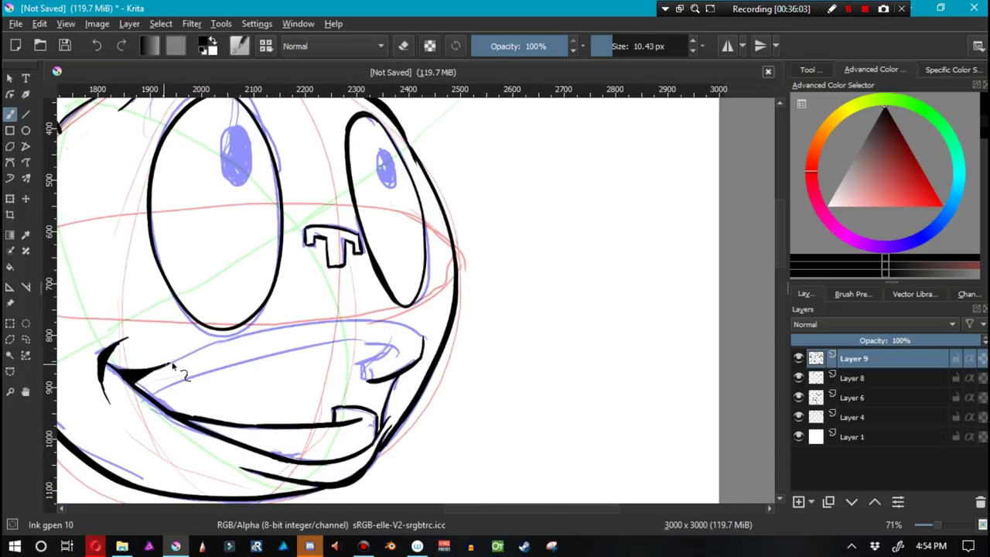
pyautogui.moveTo(172, 364); pyautogui.dragTo(343, 320)
pyautogui.hotkey('ctrl', 'z')
pyautogui.moveTo(165, 365); pyautogui.dragTo(422, 329)
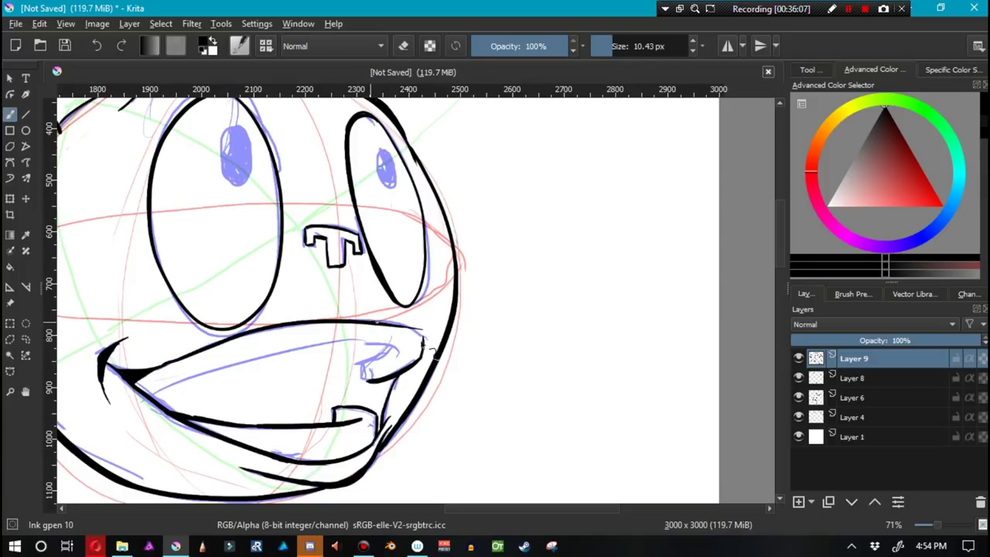
# Round off and thicken the upper lip's far corner where it meets the side line, cleaning up the overlap.
pyautogui.moveTo(424, 358); pyautogui.dragTo(359, 306)
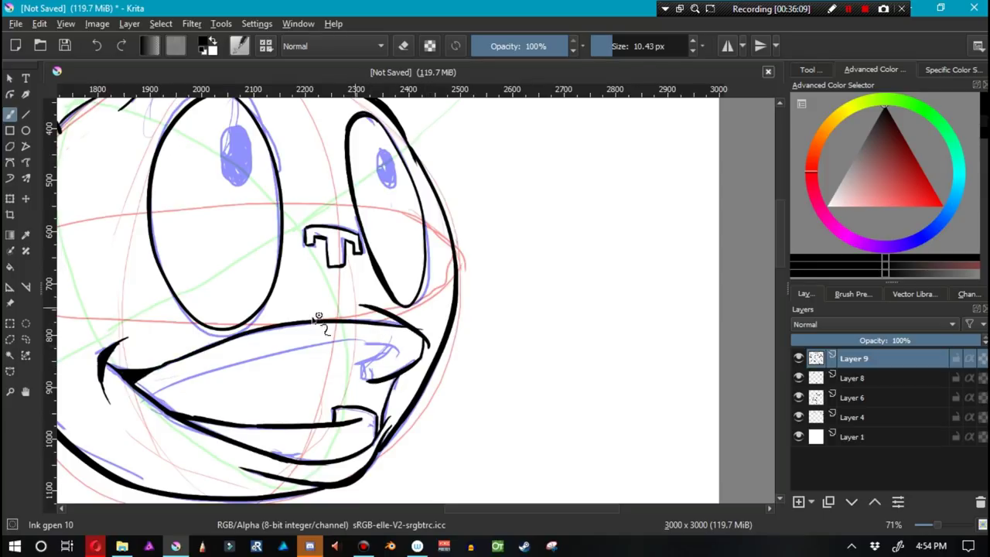
pyautogui.hotkey('ctrl', 'z')
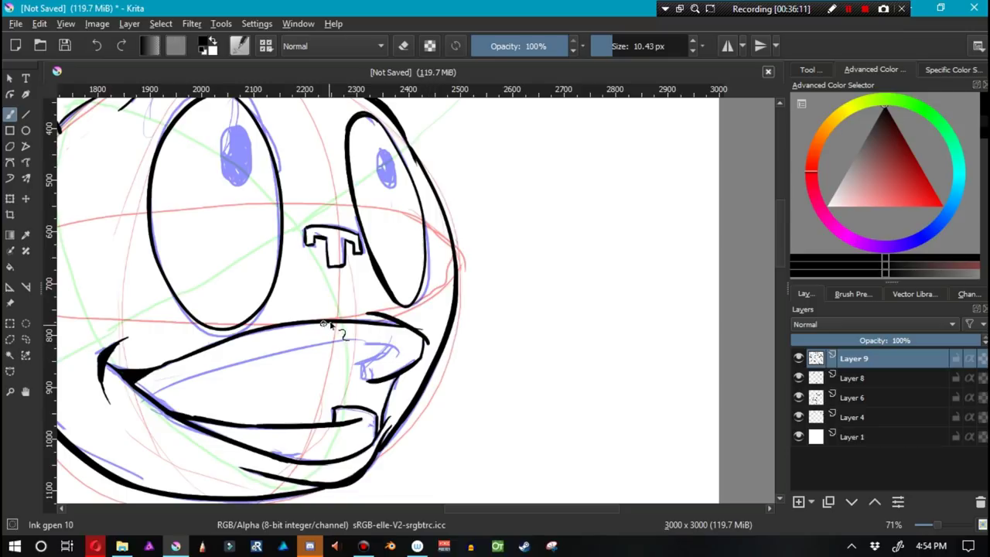
pyautogui.moveTo(424, 343); pyautogui.dragTo(348, 317)
pyautogui.hotkey('ctrl', 'z')
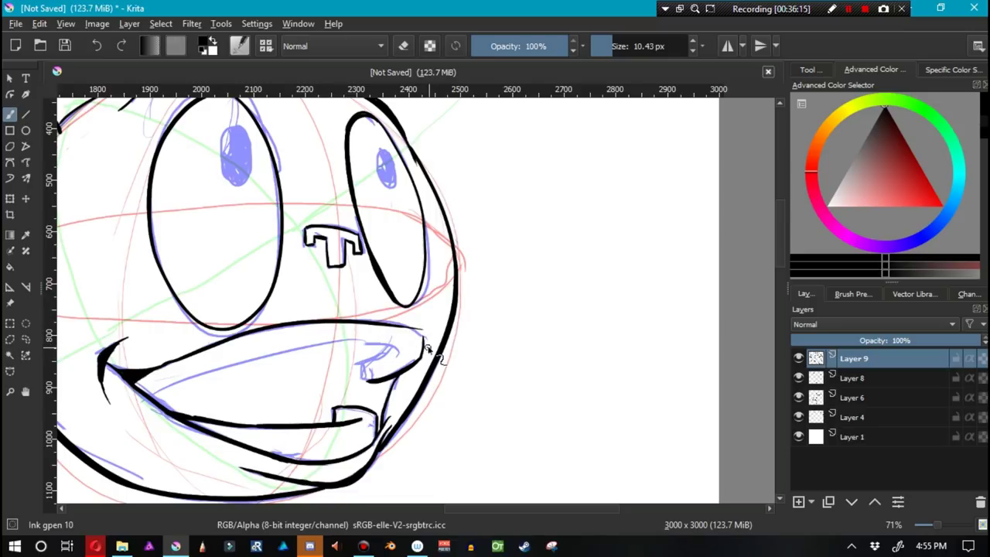
pyautogui.moveTo(424, 338); pyautogui.dragTo(346, 317)
pyautogui.hotkey('ctrl', 'z')
pyautogui.moveTo(426, 343); pyautogui.dragTo(345, 317)
pyautogui.hotkey('ctrl', 'z')
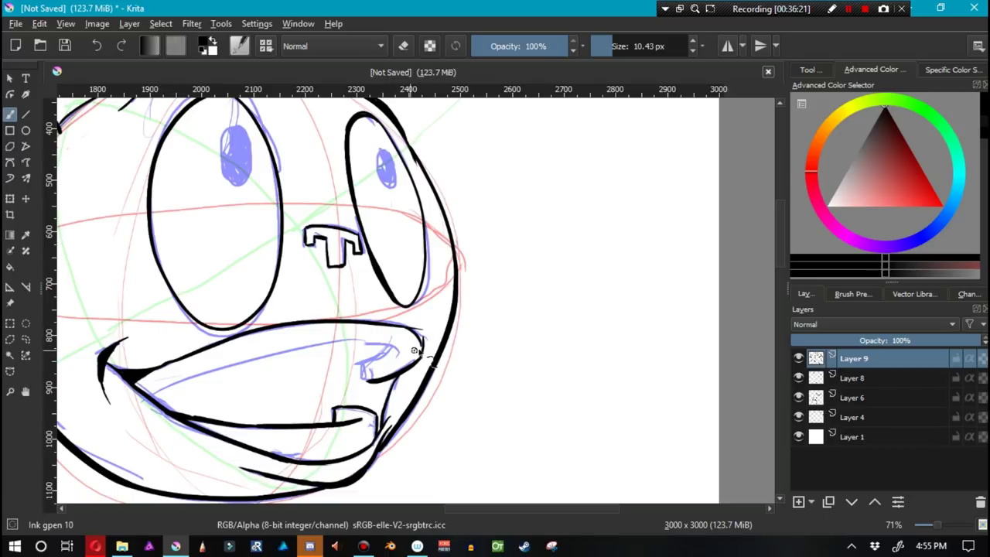
pyautogui.moveTo(425, 337); pyautogui.dragTo(338, 327)
pyautogui.hotkey('ctrl', 'z')
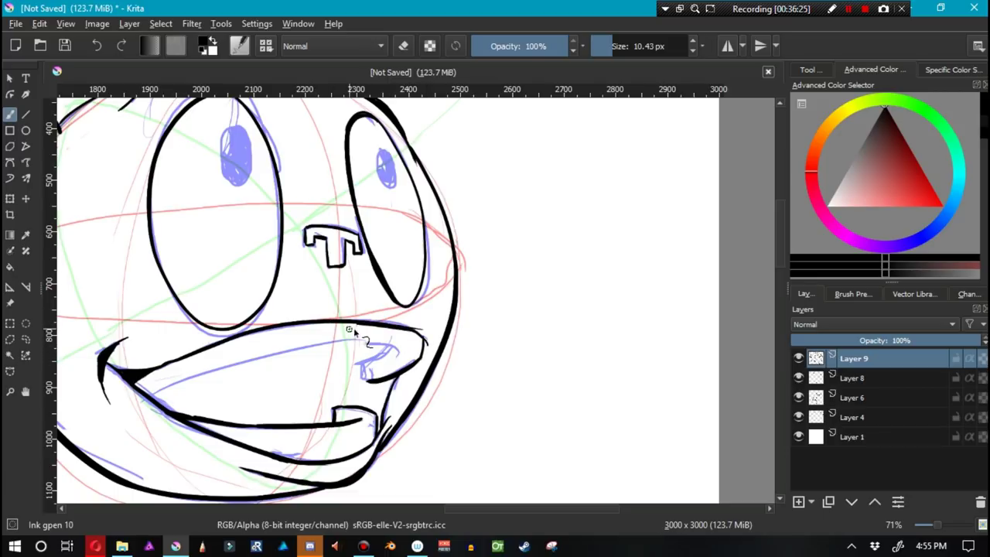
pyautogui.press('e')
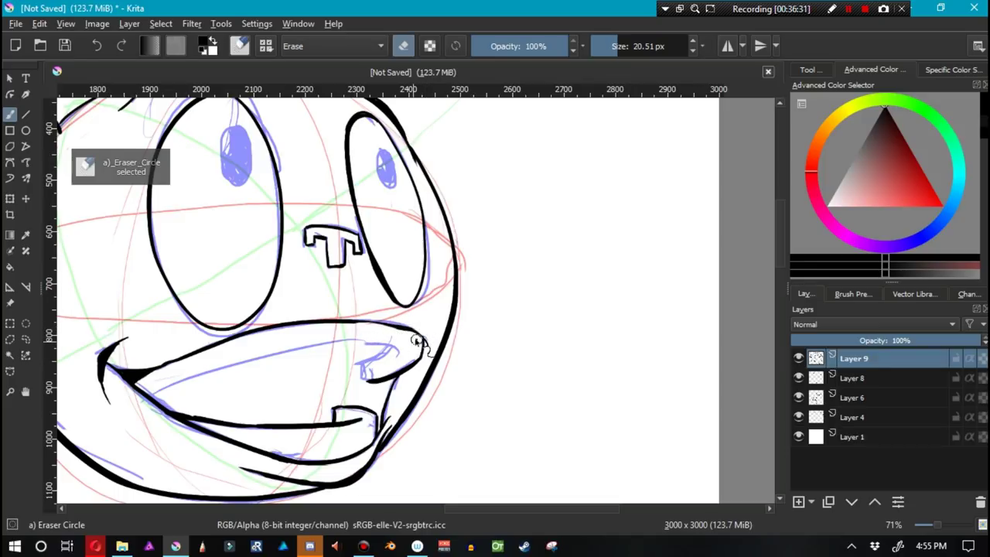
pyautogui.press('e')
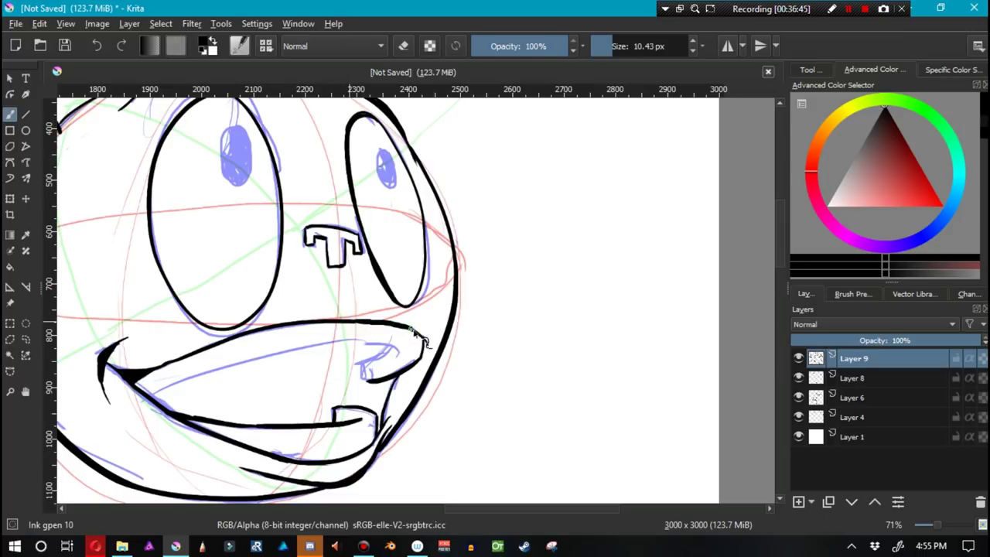
# Ink the upper lip's inner line from its far hook back to the near corner and close the small upper tooth.
pyautogui.moveTo(219, 384); pyautogui.dragTo(354, 335)
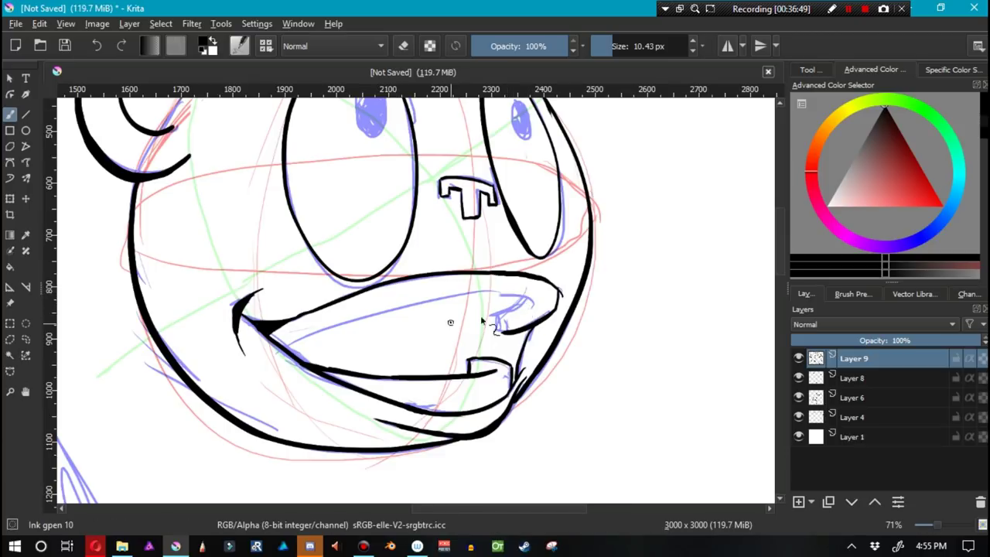
pyautogui.moveTo(530, 301); pyautogui.dragTo(462, 299)
pyautogui.hotkey('ctrl', 'z')
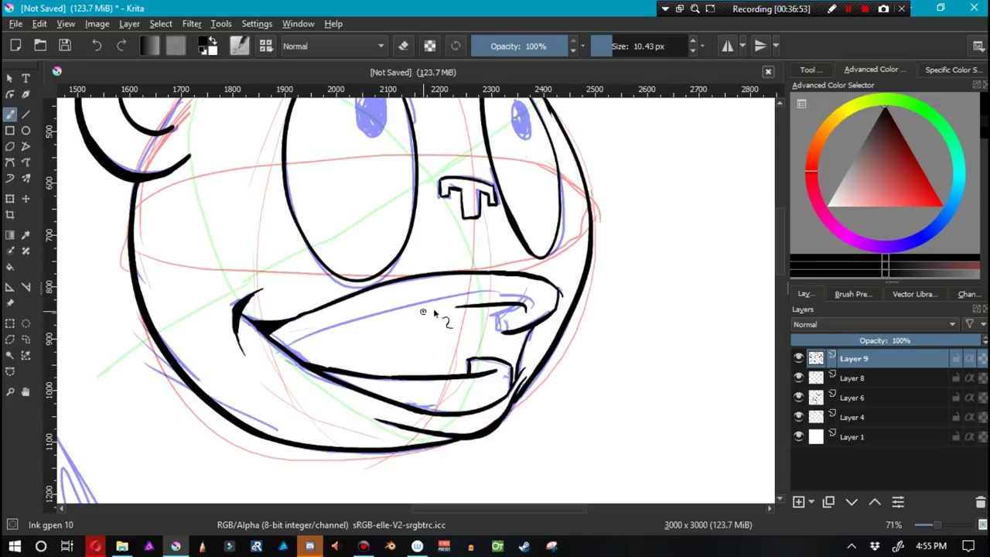
pyautogui.moveTo(354, 329)
pyautogui.mouseDown()
pyautogui.moveTo(448, 306)
pyautogui.moveTo(313, 345)
pyautogui.mouseUp()
pyautogui.hotkey('ctrl', 'z')
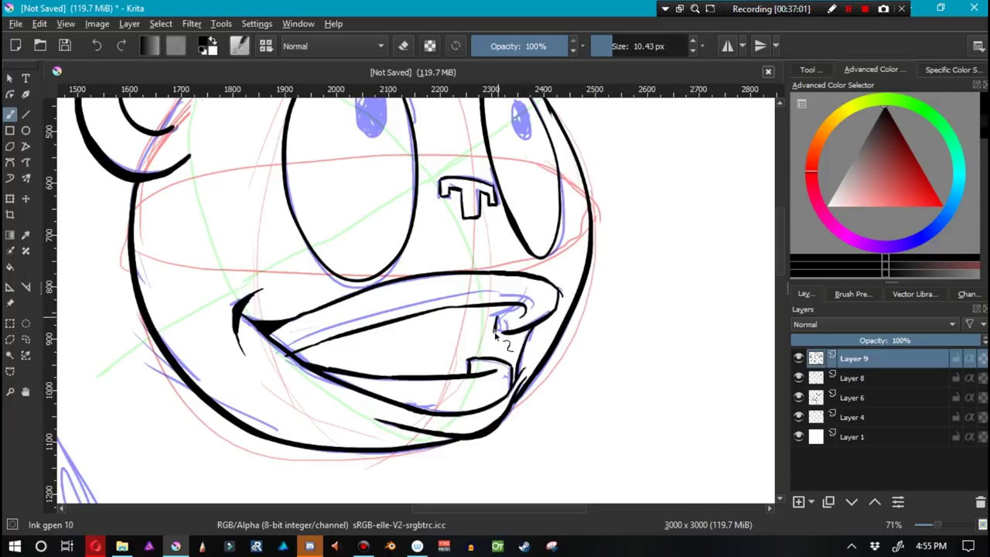
pyautogui.moveTo(496, 332); pyautogui.dragTo(497, 312)
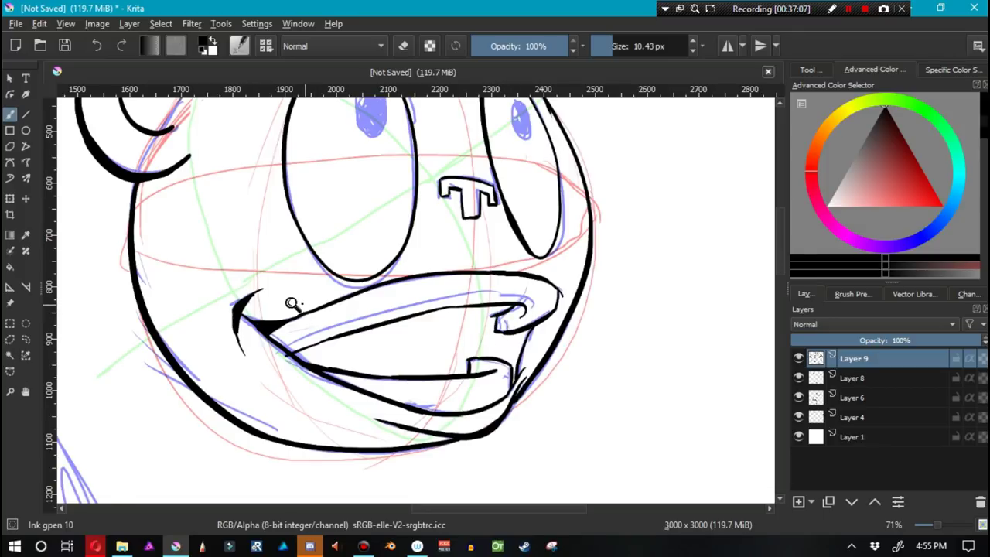
# Toggle the visibility of the sketch, construction and line art layers to compare the inked head with its guides.
pyautogui.moveTo(294, 302)
pyautogui.mouseDown()
pyautogui.moveTo(214, 318)
pyautogui.moveTo(252, 343)
pyautogui.moveTo(306, 334)
pyautogui.moveTo(356, 350)
pyautogui.mouseUp()
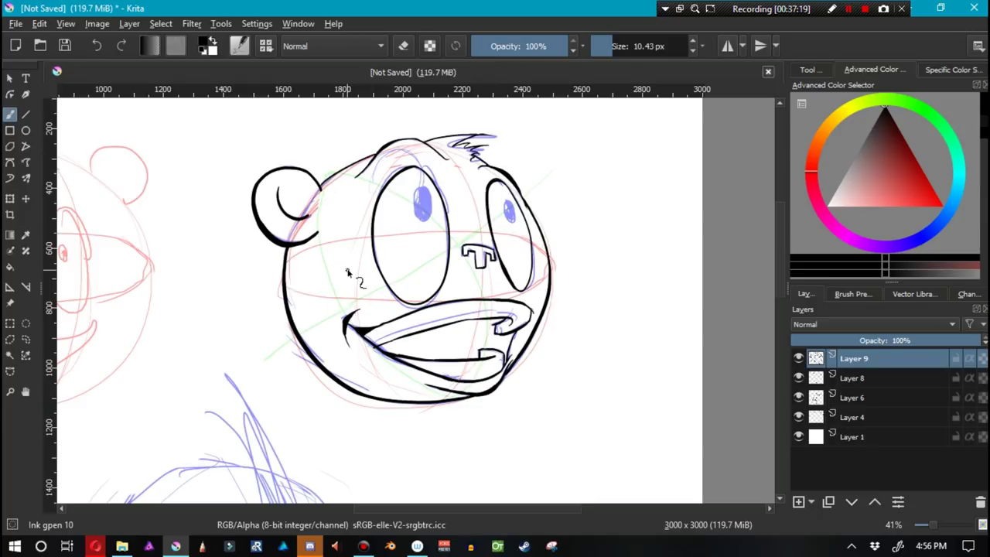
pyautogui.click(798, 417)
pyautogui.click(798, 398)
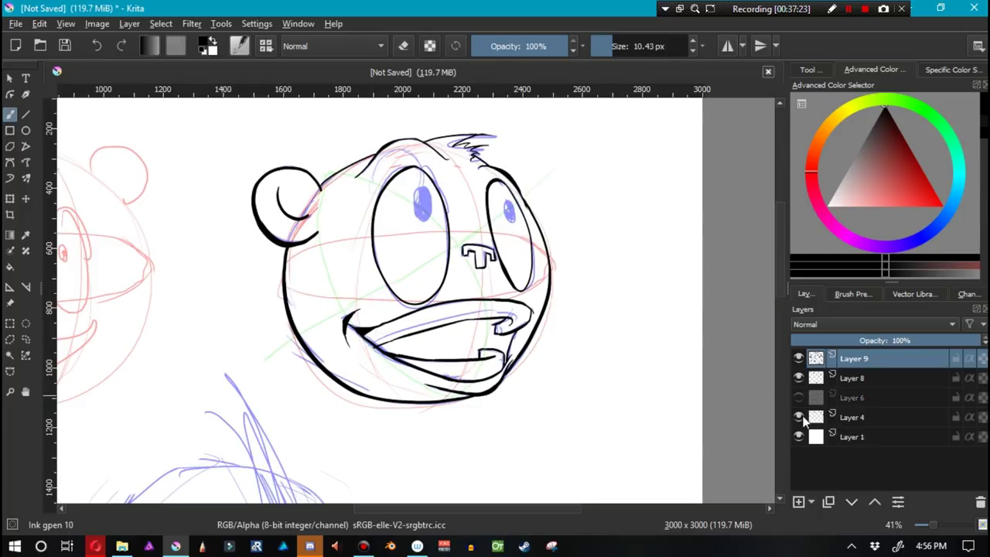
pyautogui.click(798, 377)
pyautogui.click(798, 397)
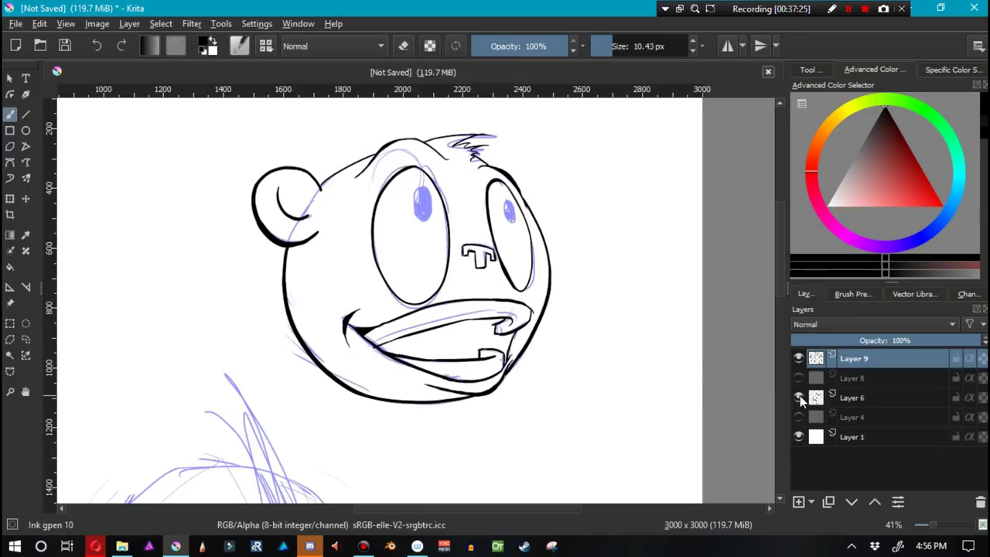
pyautogui.click(798, 377)
pyautogui.click(797, 397)
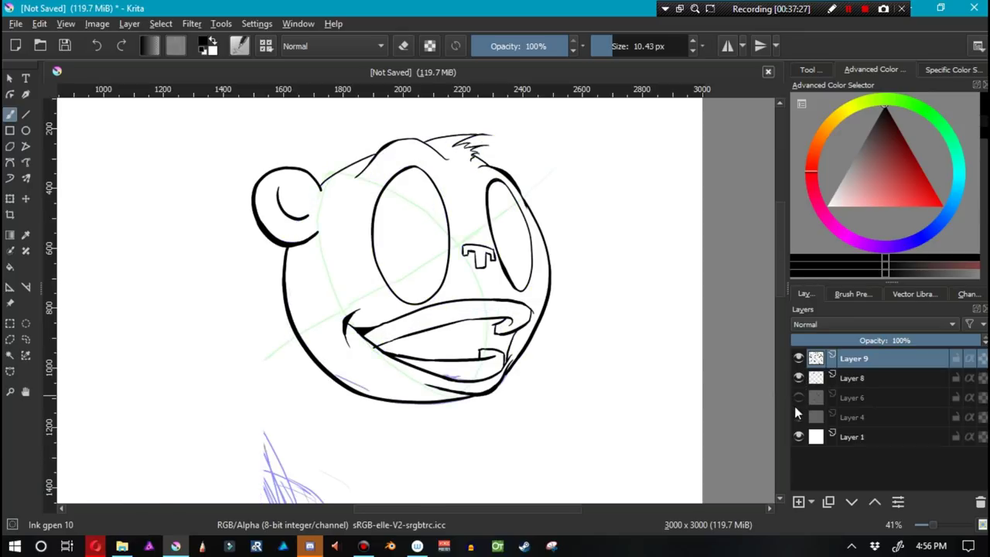
pyautogui.click(798, 417)
pyautogui.click(798, 398)
pyautogui.click(798, 378)
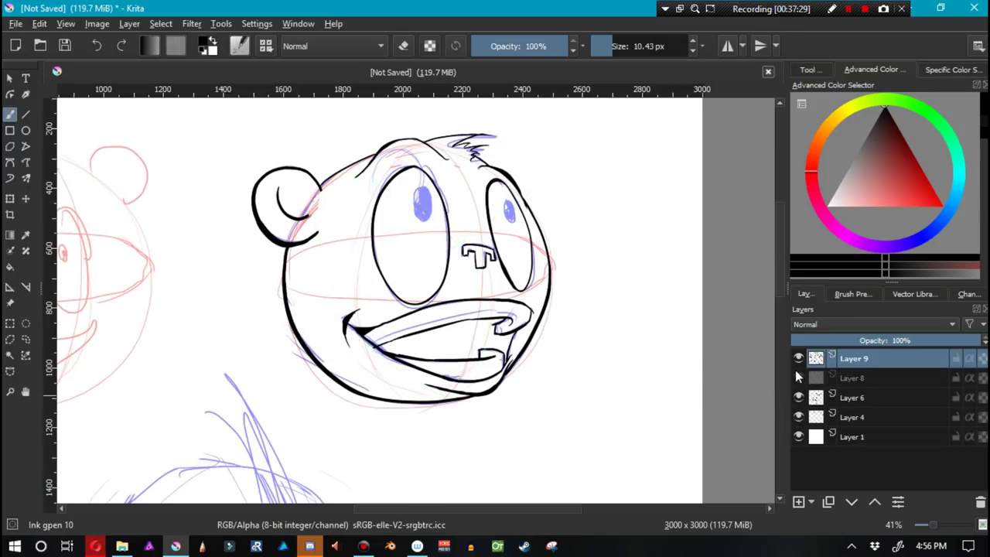
pyautogui.click(798, 362)
pyautogui.click(798, 361)
pyautogui.click(798, 377)
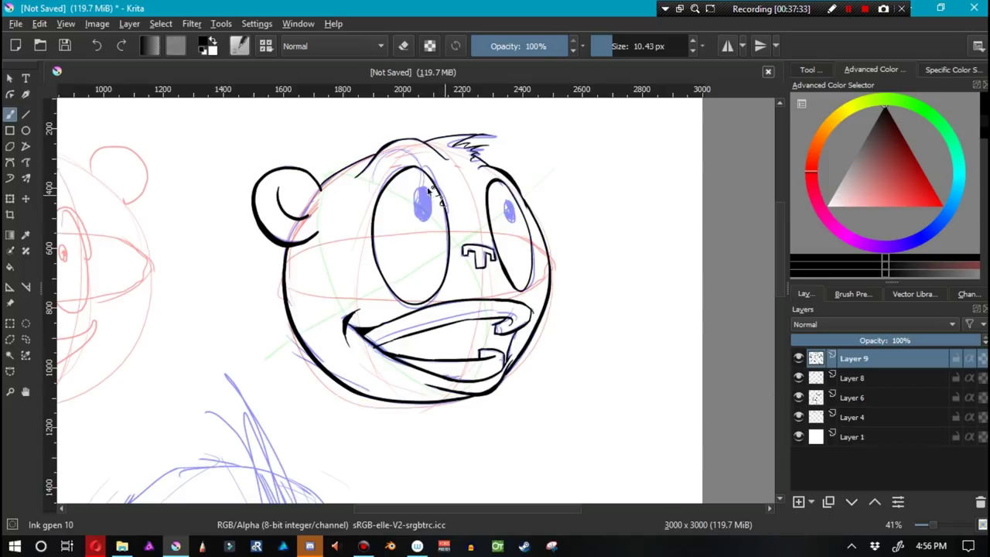
# Ink the near eye's oval pupil and fill it black, leaving a small slanted highlight open near its upper edge.
pyautogui.moveTo(407, 194)
pyautogui.mouseDown()
pyautogui.moveTo(481, 188)
pyautogui.moveTo(541, 164)
pyautogui.moveTo(507, 96)
pyautogui.moveTo(497, 101)
pyautogui.mouseUp()
pyautogui.moveTo(444, 164); pyautogui.dragTo(411, 306)
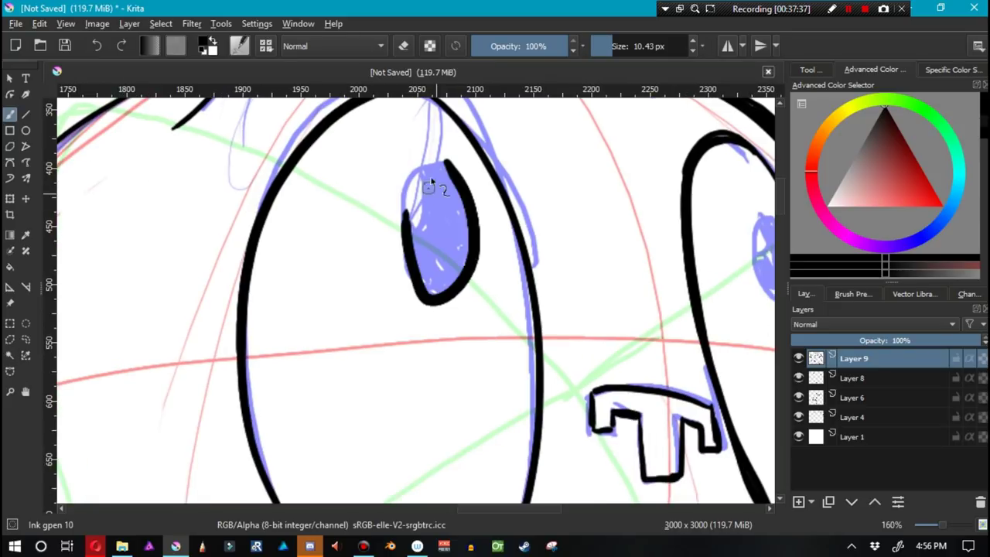
pyautogui.hotkey('ctrl', 'z')
pyautogui.moveTo(444, 164)
pyautogui.mouseDown()
pyautogui.moveTo(410, 307)
pyautogui.moveTo(461, 166)
pyautogui.moveTo(468, 191)
pyautogui.mouseUp()
pyautogui.hotkey('ctrl', 'z')
pyautogui.hotkey('ctrl', 'z')
pyautogui.moveTo(439, 159)
pyautogui.mouseDown()
pyautogui.moveTo(414, 164)
pyautogui.moveTo(446, 226)
pyautogui.moveTo(446, 205)
pyautogui.moveTo(397, 218)
pyautogui.moveTo(410, 231)
pyautogui.moveTo(420, 163)
pyautogui.moveTo(450, 176)
pyautogui.moveTo(435, 161)
pyautogui.moveTo(426, 159)
pyautogui.moveTo(444, 215)
pyautogui.moveTo(449, 183)
pyautogui.moveTo(461, 193)
pyautogui.moveTo(462, 206)
pyautogui.moveTo(421, 162)
pyautogui.moveTo(461, 255)
pyautogui.moveTo(436, 297)
pyautogui.moveTo(431, 225)
pyautogui.moveTo(413, 244)
pyautogui.moveTo(400, 241)
pyautogui.moveTo(435, 225)
pyautogui.moveTo(431, 276)
pyautogui.moveTo(454, 229)
pyautogui.moveTo(437, 301)
pyautogui.moveTo(424, 303)
pyautogui.moveTo(419, 261)
pyautogui.moveTo(424, 294)
pyautogui.moveTo(412, 254)
pyautogui.moveTo(412, 276)
pyautogui.moveTo(403, 259)
pyautogui.moveTo(420, 298)
pyautogui.mouseUp()
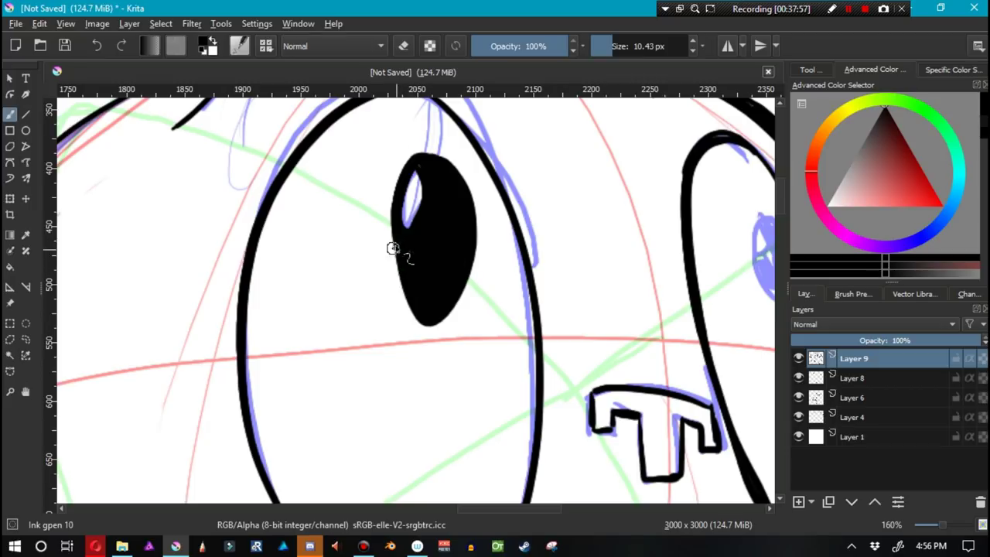
# Ink the far eye's smaller oval pupil and fill it black, leaving a small highlight open near its upper edge.
pyautogui.moveTo(596, 331)
pyautogui.mouseDown()
pyautogui.moveTo(238, 330)
pyautogui.moveTo(246, 333)
pyautogui.mouseUp()
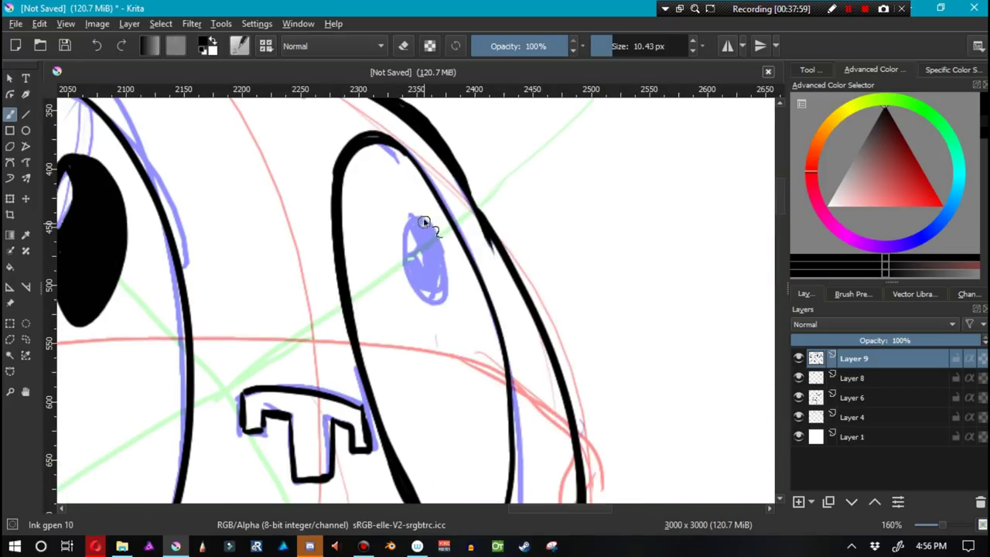
pyautogui.moveTo(424, 219)
pyautogui.mouseDown()
pyautogui.moveTo(395, 239)
pyautogui.moveTo(432, 289)
pyautogui.moveTo(413, 229)
pyautogui.moveTo(438, 288)
pyautogui.moveTo(412, 242)
pyautogui.moveTo(427, 223)
pyautogui.moveTo(431, 302)
pyautogui.mouseUp()
pyautogui.hotkey('ctrl', 'z')
pyautogui.hotkey('ctrl', 'z')
pyautogui.hotkey('ctrl', 'z')
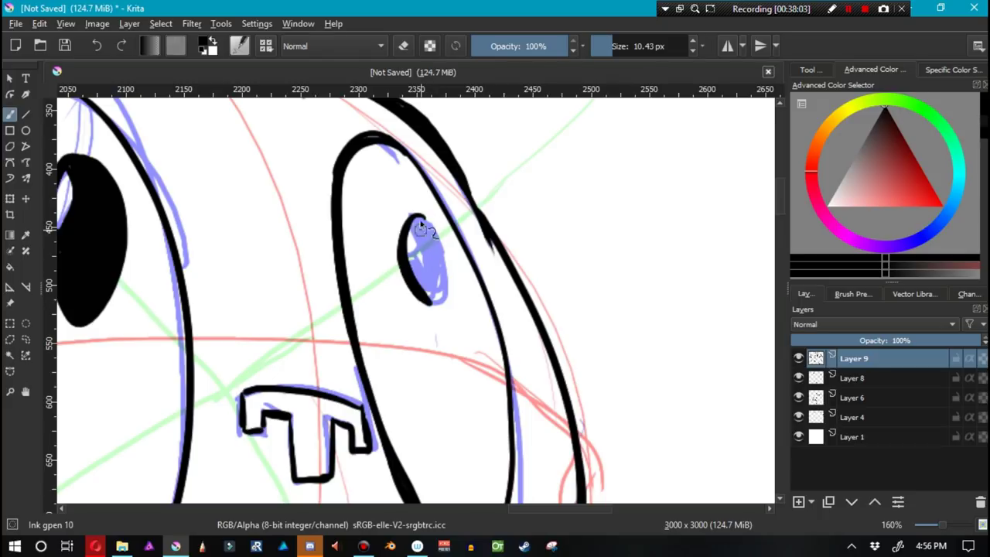
pyautogui.moveTo(422, 218)
pyautogui.mouseDown()
pyautogui.moveTo(432, 303)
pyautogui.moveTo(427, 223)
pyautogui.moveTo(415, 226)
pyautogui.moveTo(408, 261)
pyautogui.moveTo(441, 294)
pyautogui.moveTo(413, 283)
pyautogui.moveTo(430, 230)
pyautogui.mouseUp()
pyautogui.hotkey('ctrl', 'z')
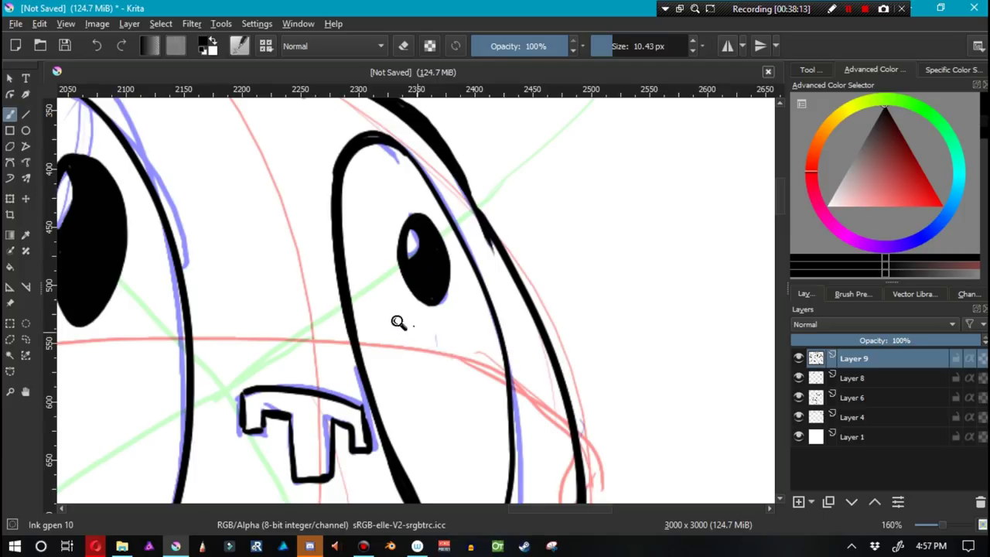
# Try out the Freehand Brush and Dynamic Brush with test scribbles beside the ear, and undo them all.
pyautogui.moveTo(400, 323)
pyautogui.mouseDown()
pyautogui.moveTo(384, 302)
pyautogui.moveTo(380, 347)
pyautogui.moveTo(223, 374)
pyautogui.mouseUp()
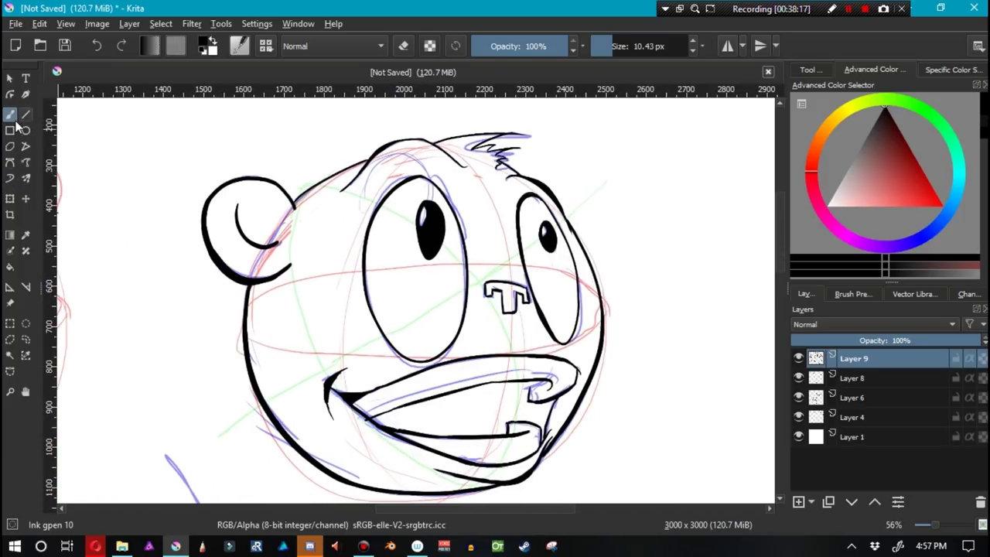
pyautogui.moveTo(121, 215)
pyautogui.mouseDown()
pyautogui.moveTo(138, 328)
pyautogui.moveTo(197, 349)
pyautogui.moveTo(161, 206)
pyautogui.moveTo(176, 130)
pyautogui.moveTo(136, 239)
pyautogui.moveTo(86, 310)
pyautogui.moveTo(152, 316)
pyautogui.moveTo(116, 359)
pyautogui.mouseUp()
pyautogui.click(9, 178)
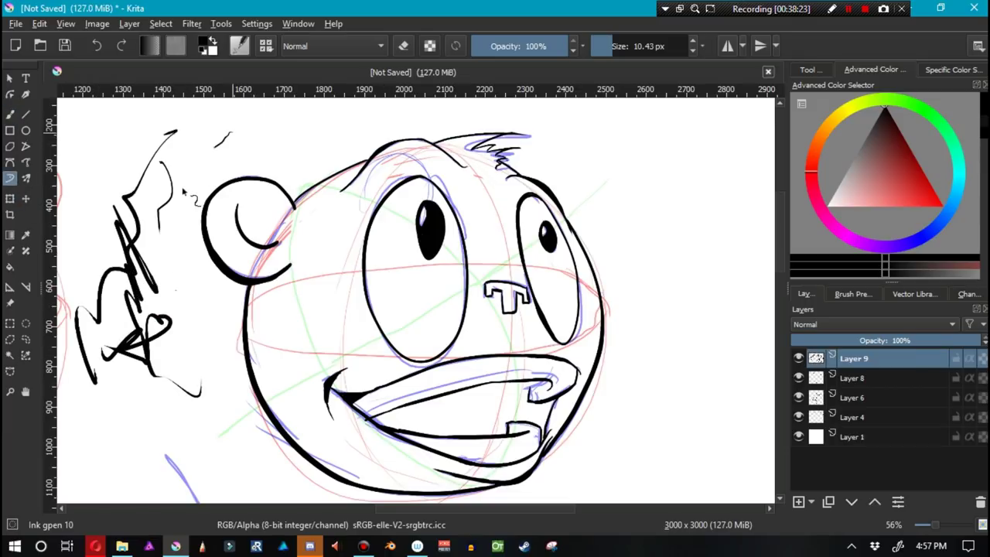
pyautogui.moveTo(228, 120)
pyautogui.mouseDown()
pyautogui.moveTo(190, 138)
pyautogui.moveTo(184, 176)
pyautogui.moveTo(195, 235)
pyautogui.moveTo(174, 270)
pyautogui.moveTo(195, 344)
pyautogui.mouseUp()
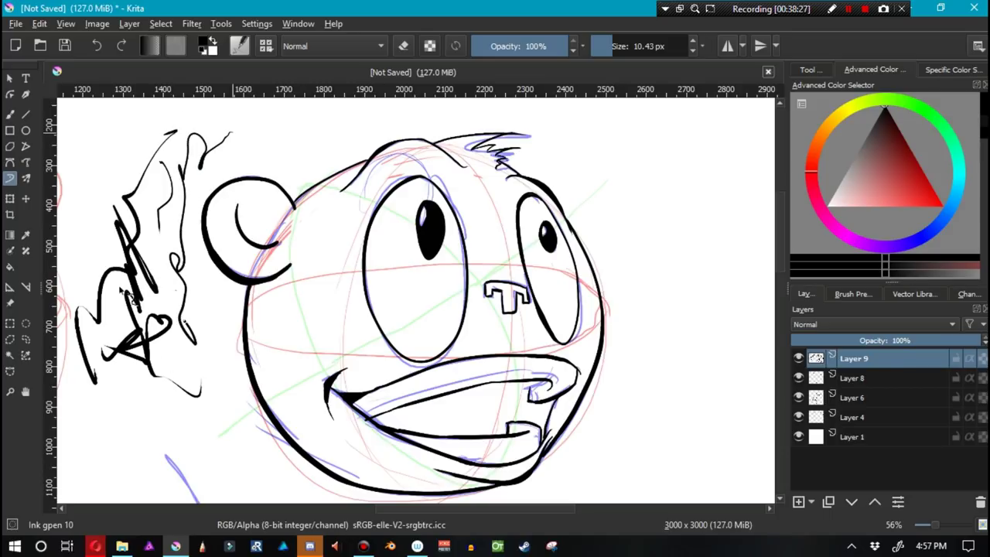
pyautogui.hotkey('ctrl', 'z')
pyautogui.hotkey('ctrl', 'z')
pyautogui.hotkey('ctrl', 'z')
pyautogui.hotkey('ctrl', 'z')
pyautogui.hotkey('ctrl', 'z')
pyautogui.hotkey('ctrl', 'z')
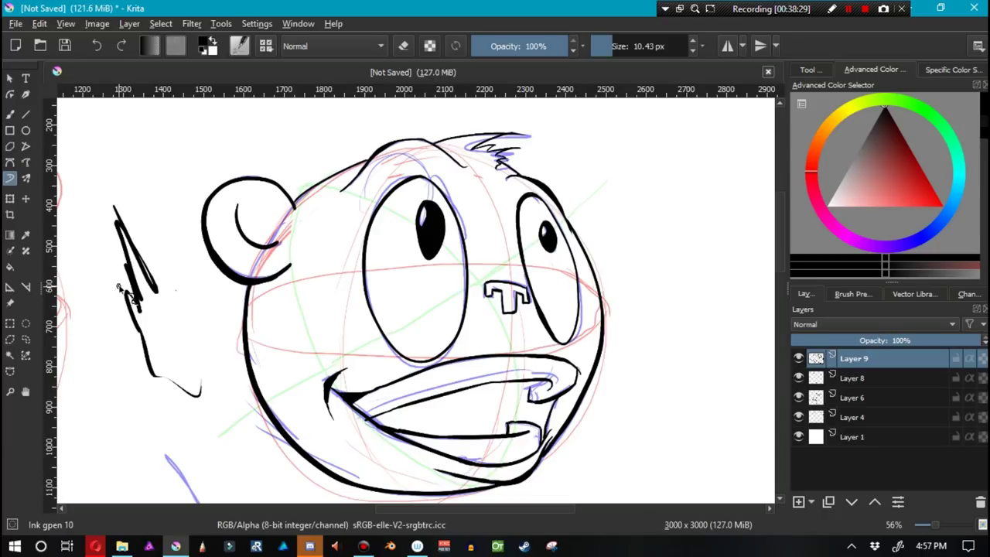
pyautogui.hotkey('ctrl', 'z')
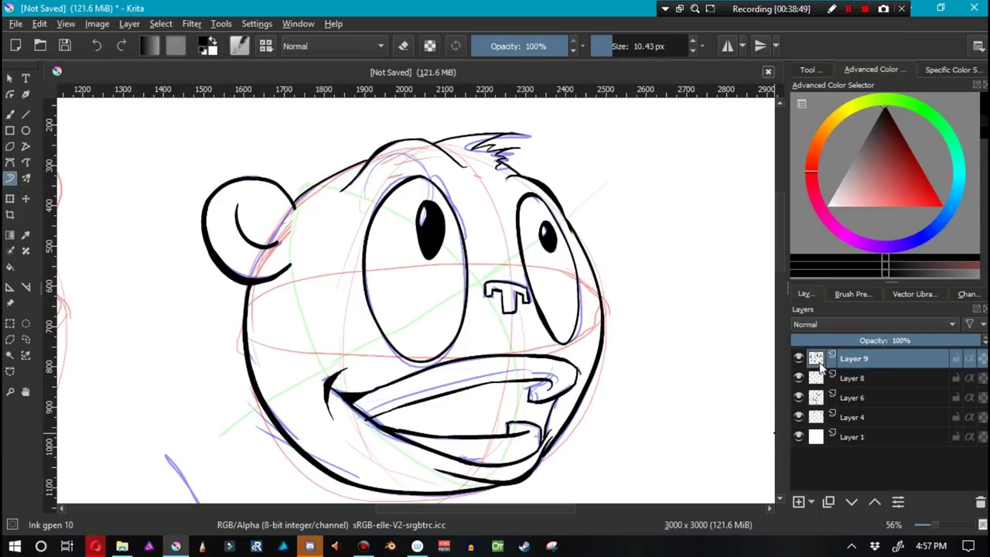
# Hide Layer 8, Layer 6 and Layer 4 so only the line art shows over the white background.
pyautogui.moveTo(799, 378); pyautogui.dragTo(799, 416)
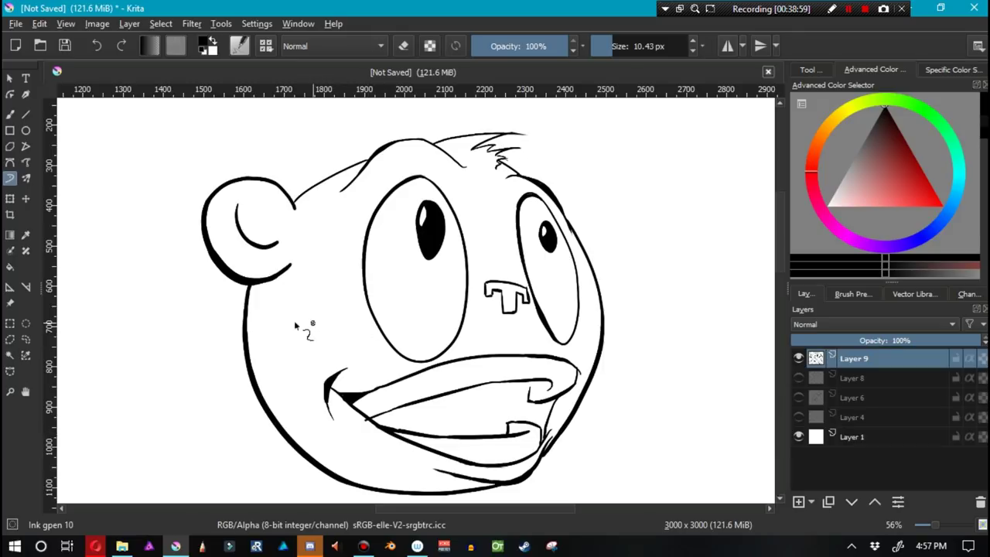
pyautogui.moveTo(413, 307); pyautogui.dragTo(266, 325)
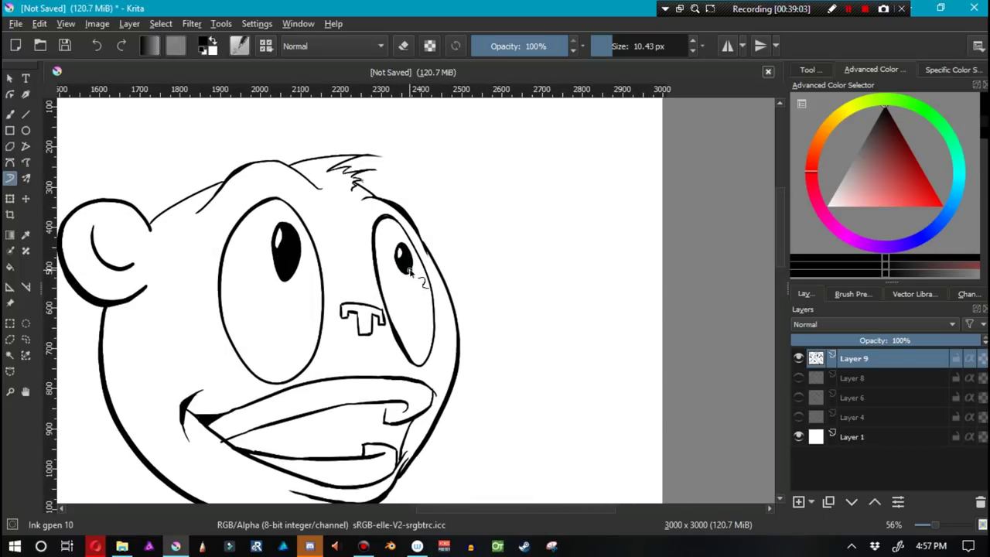
# Enlarge the highlight in the far eye's pupil with the Eraser Circle brush, and re-ink the pupil's black edge with Ink gpen 10.
pyautogui.press('e')
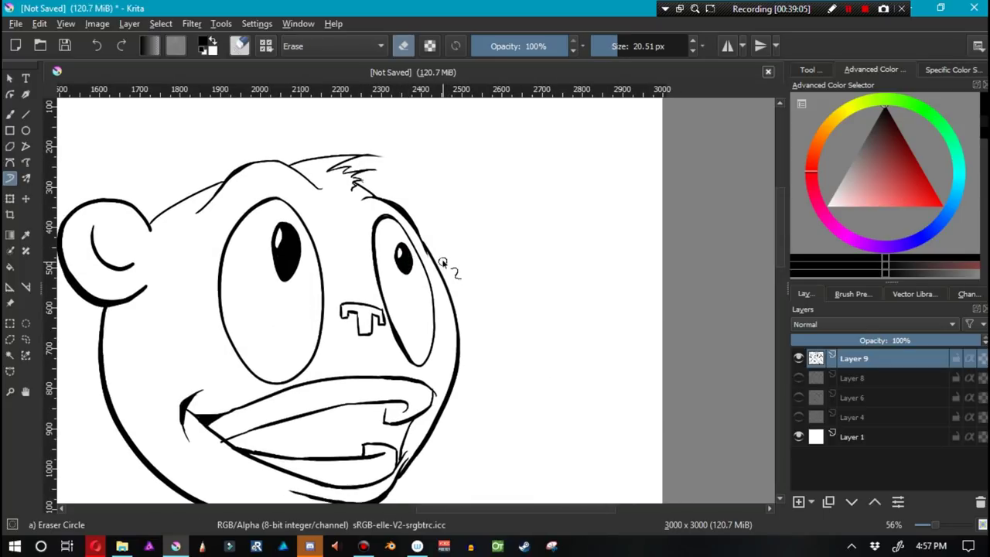
pyautogui.press('b')
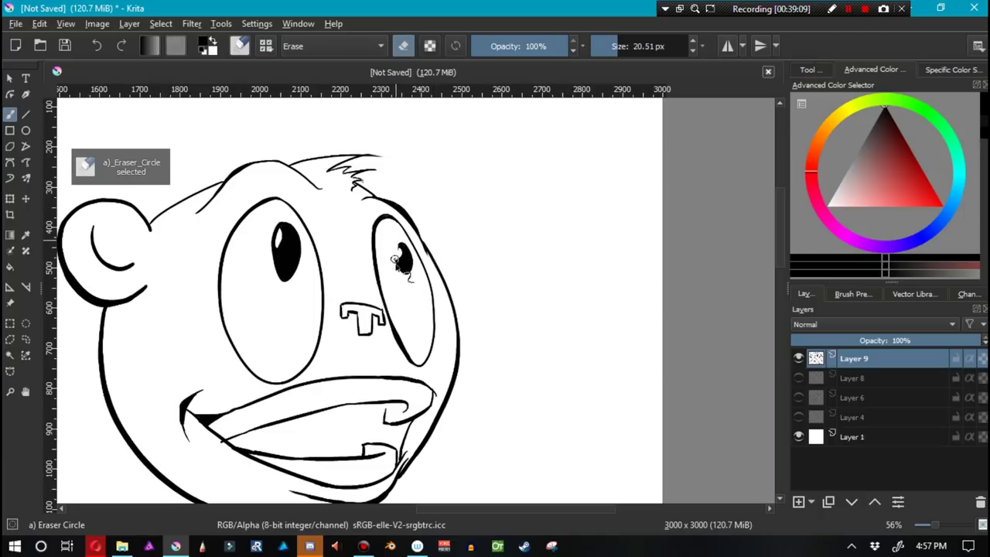
pyautogui.moveTo(396, 258)
pyautogui.mouseDown()
pyautogui.moveTo(410, 281)
pyautogui.moveTo(395, 240)
pyautogui.moveTo(409, 277)
pyautogui.moveTo(401, 253)
pyautogui.mouseUp()
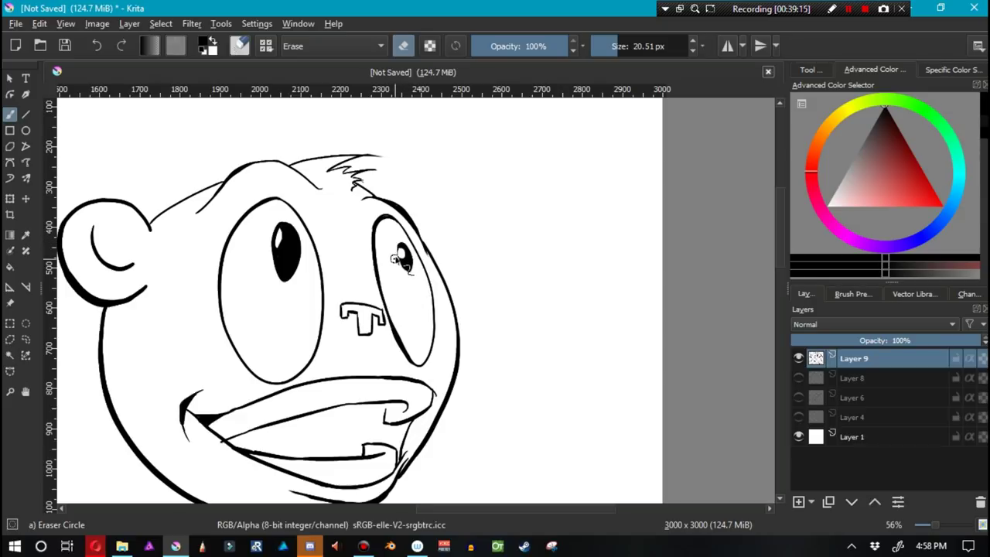
pyautogui.press('/')
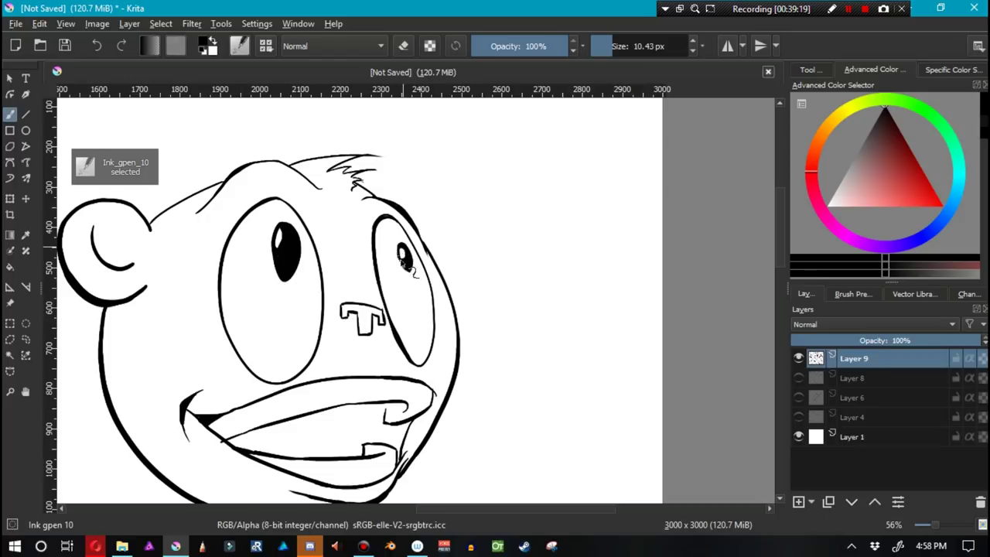
pyautogui.moveTo(403, 257); pyautogui.dragTo(407, 278)
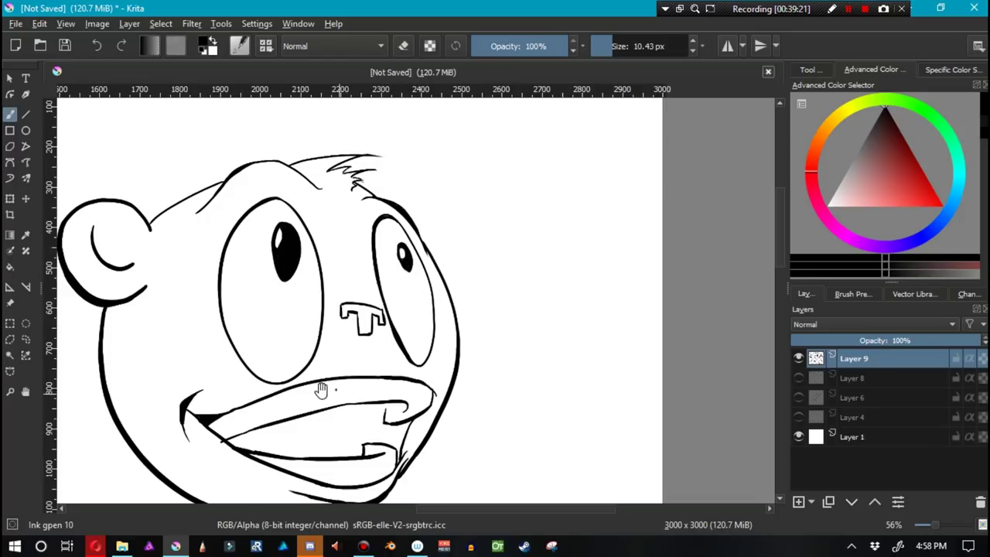
pyautogui.moveTo(320, 386); pyautogui.dragTo(389, 327)
pyautogui.moveTo(467, 208); pyautogui.dragTo(525, 145)
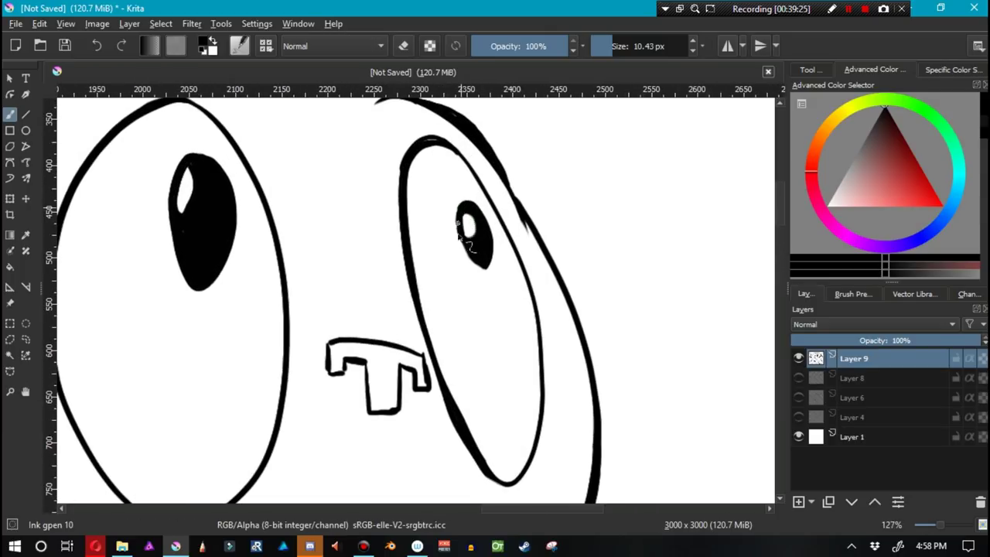
pyautogui.moveTo(458, 223)
pyautogui.mouseDown()
pyautogui.moveTo(461, 209)
pyautogui.moveTo(468, 252)
pyautogui.moveTo(487, 271)
pyautogui.moveTo(483, 249)
pyautogui.mouseUp()
pyautogui.moveTo(369, 314); pyautogui.dragTo(352, 278)
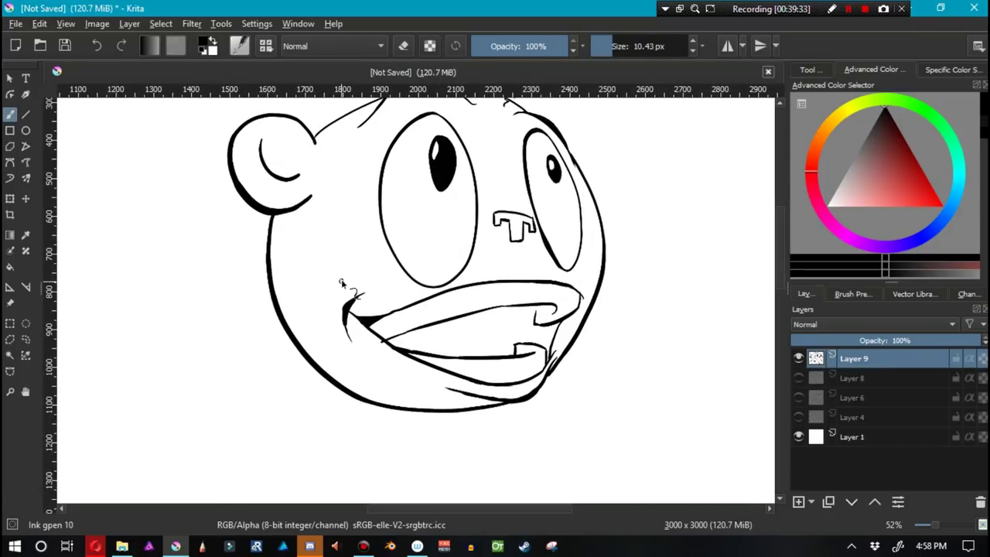
pyautogui.press('f')
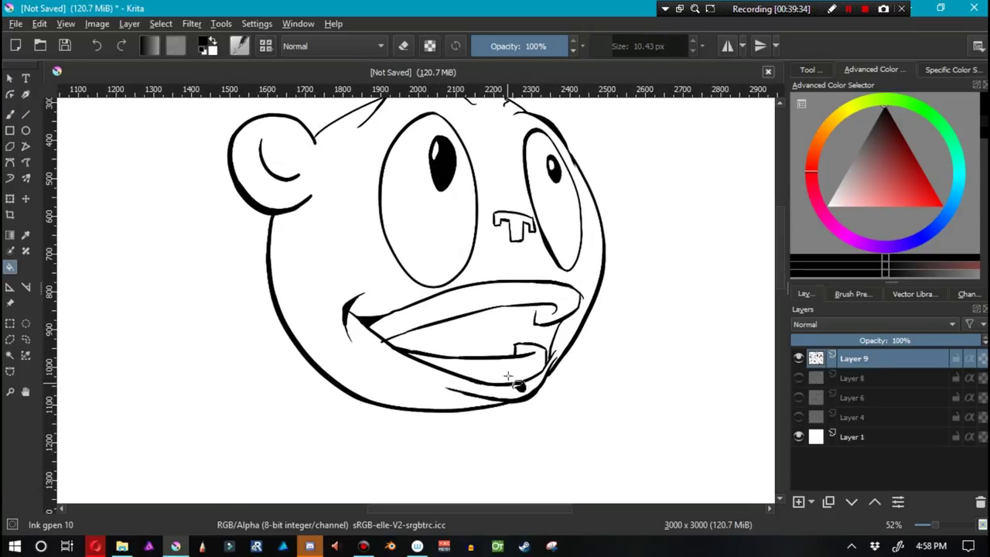
pyautogui.click(488, 334)
pyautogui.hotkey('ctrl', 'z')
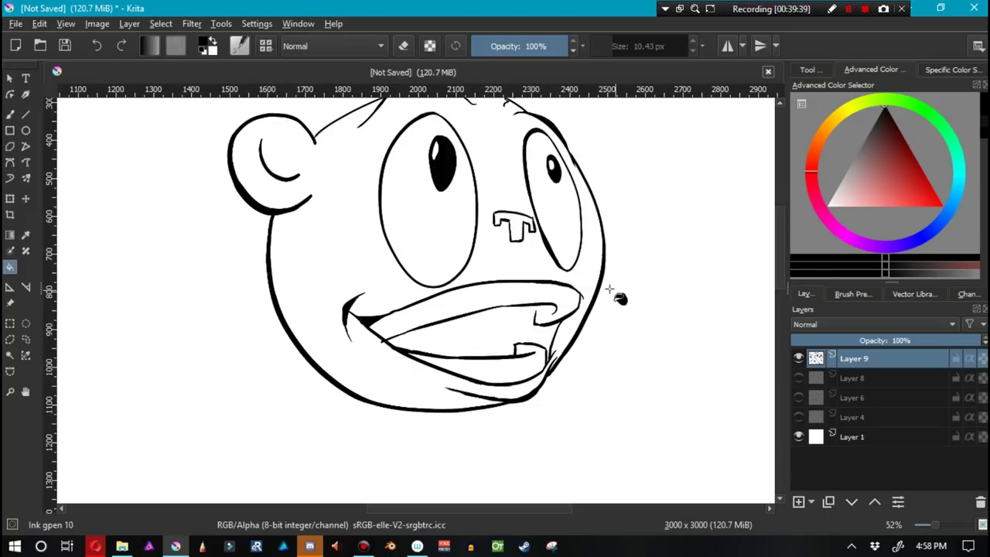
# Close the gap in the upper tooth's outline and fill the inside of the mouth with black.
pyautogui.press('b')
pyautogui.moveTo(552, 308)
pyautogui.mouseDown()
pyautogui.moveTo(532, 317)
pyautogui.moveTo(548, 325)
pyautogui.mouseUp()
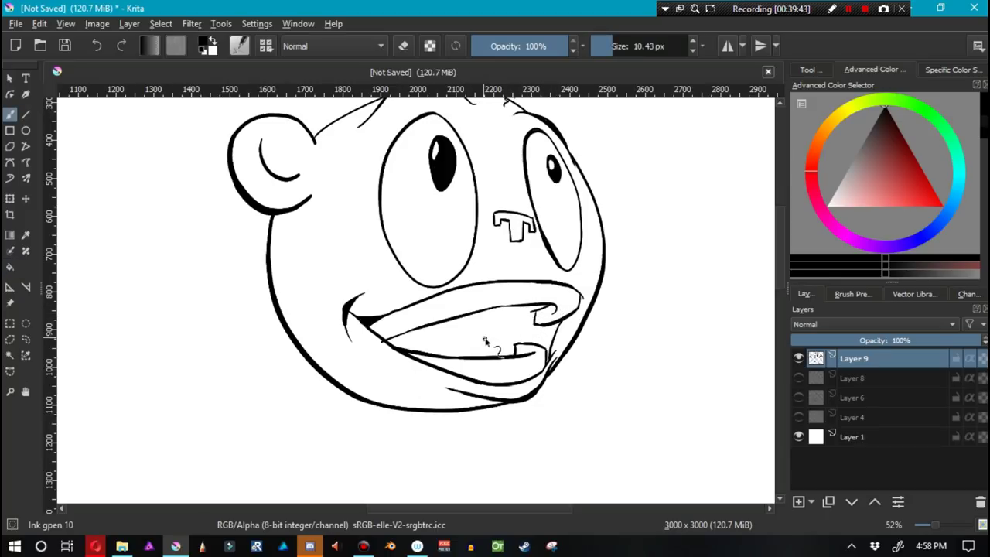
pyautogui.press('f')
pyautogui.click(495, 338)
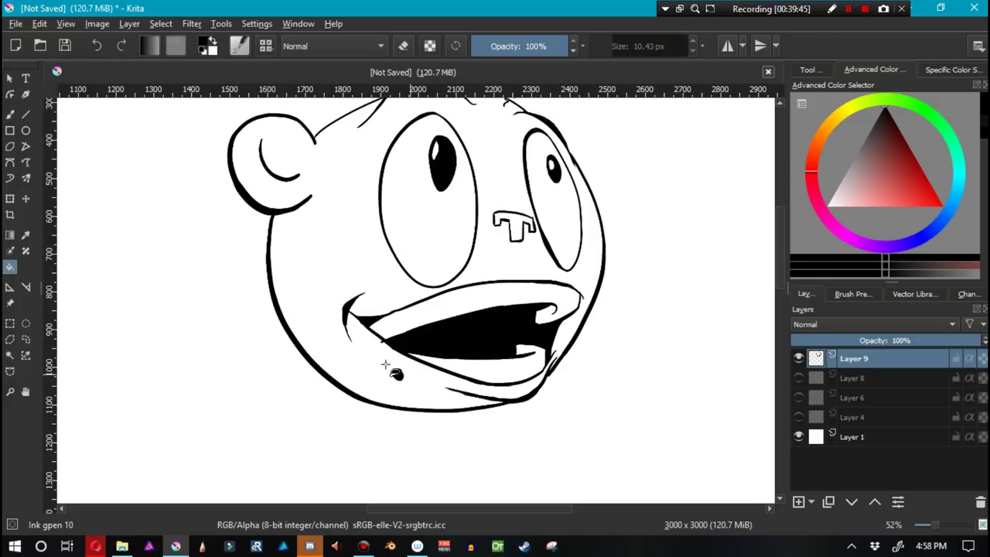
# Add a paint layer directly beneath the line art and fill the head and ear with bright orange.
pyautogui.click(798, 501)
pyautogui.click(851, 501)
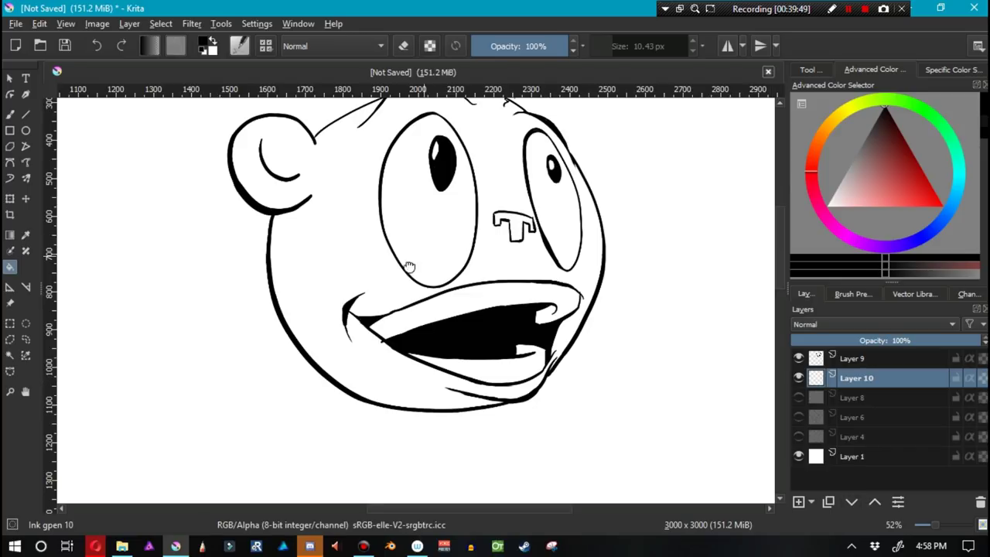
pyautogui.moveTo(409, 267); pyautogui.dragTo(399, 318)
pyautogui.click(824, 133)
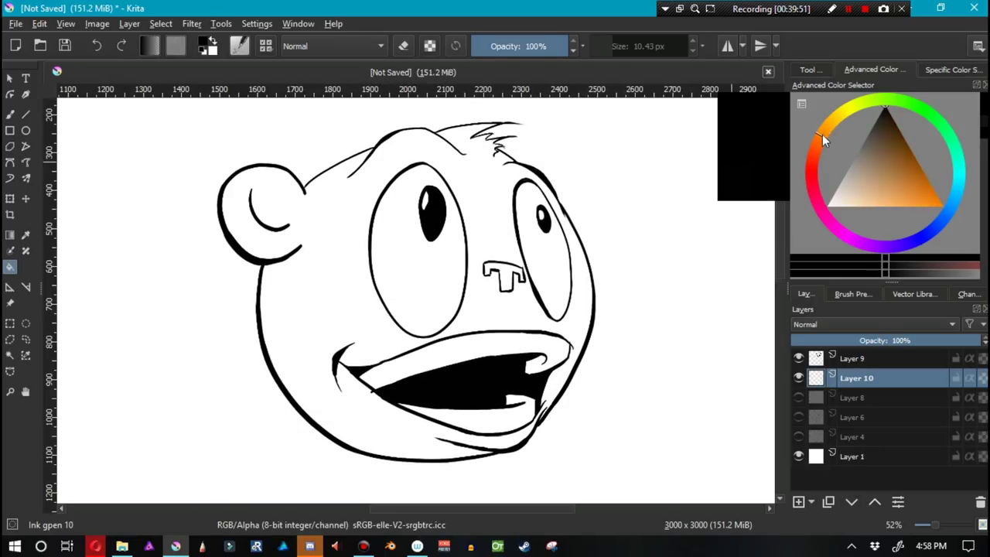
pyautogui.click(940, 205)
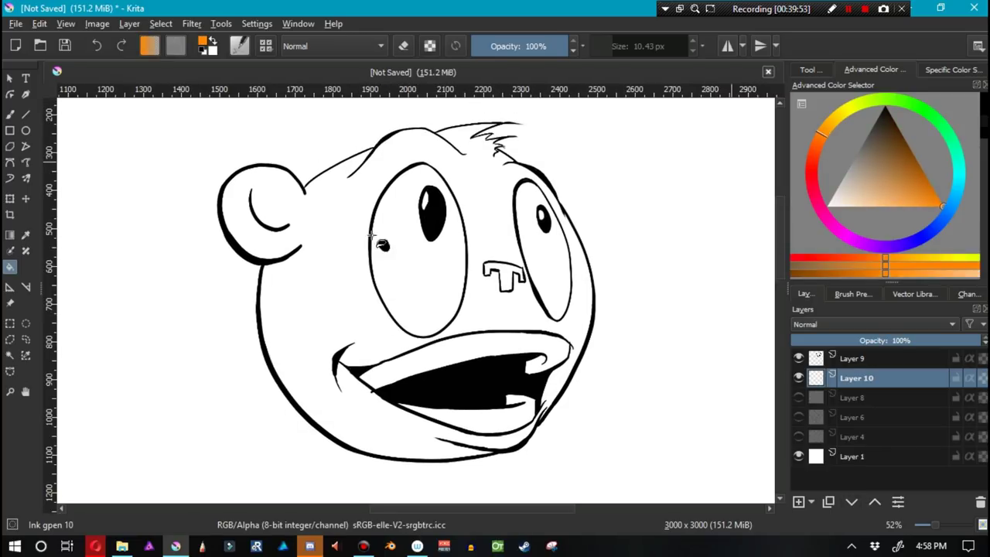
pyautogui.click(317, 294)
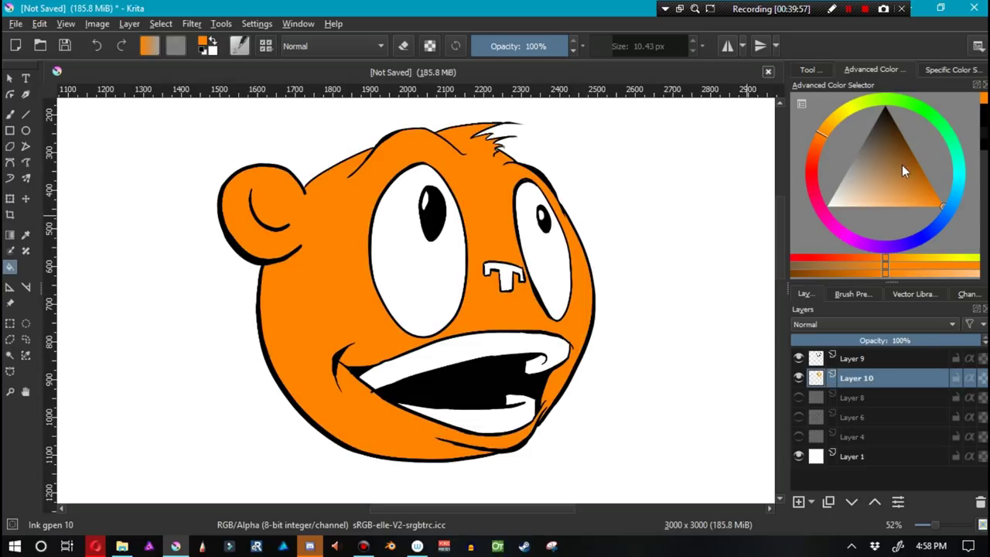
# Draw a muted grey-brown fur boundary from the chin crease up around the mouth corner to the cheek.
pyautogui.click(876, 162)
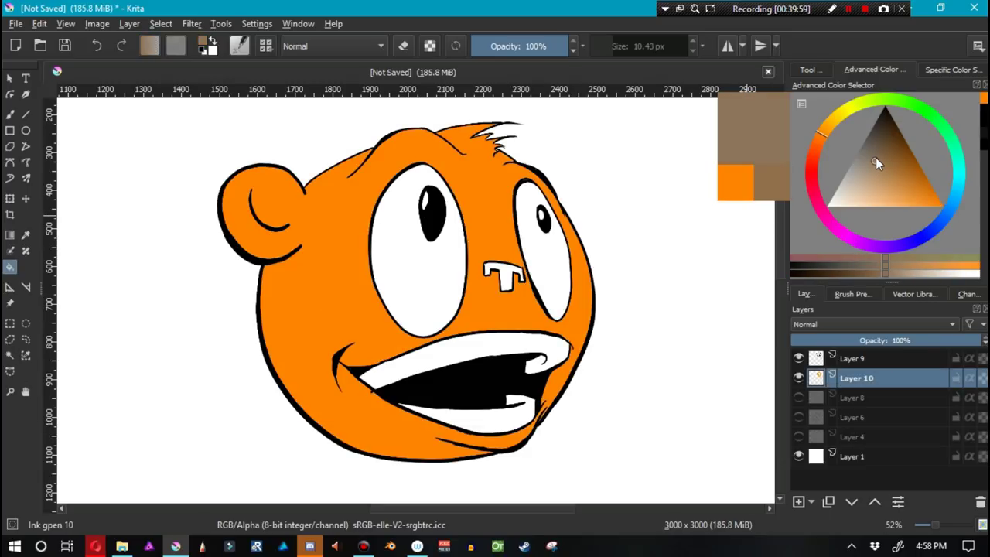
pyautogui.press('b')
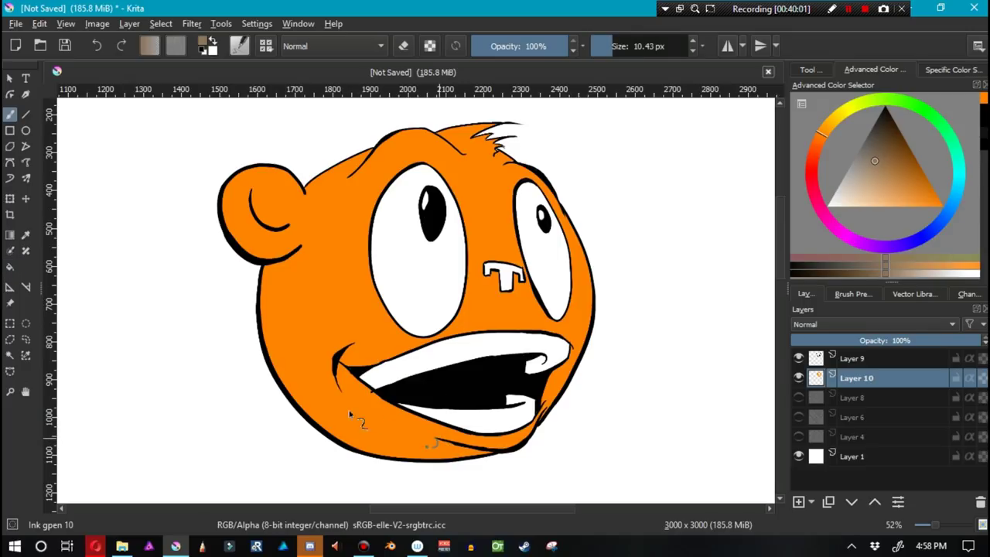
pyautogui.moveTo(427, 446)
pyautogui.mouseDown()
pyautogui.moveTo(380, 422)
pyautogui.moveTo(390, 430)
pyautogui.mouseUp()
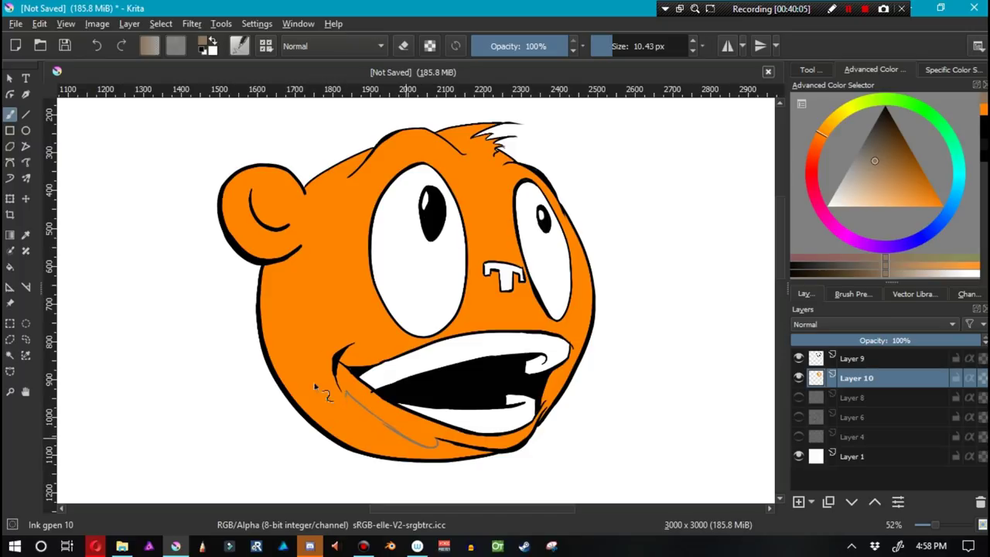
pyautogui.moveTo(341, 404)
pyautogui.mouseDown()
pyautogui.moveTo(308, 350)
pyautogui.moveTo(337, 307)
pyautogui.mouseUp()
pyautogui.hotkey('ctrl', 'z')
pyautogui.moveTo(308, 353); pyautogui.dragTo(334, 294)
# Extend the grey-brown boundary from the near brow line down beside the near eye to join the cheek line.
pyautogui.moveTo(338, 255); pyautogui.dragTo(349, 185)
pyautogui.hotkey('ctrl', 'z')
pyautogui.moveTo(345, 179)
pyautogui.mouseDown()
pyautogui.moveTo(357, 192)
pyautogui.moveTo(351, 203)
pyautogui.mouseUp()
pyautogui.moveTo(336, 313); pyautogui.dragTo(341, 216)
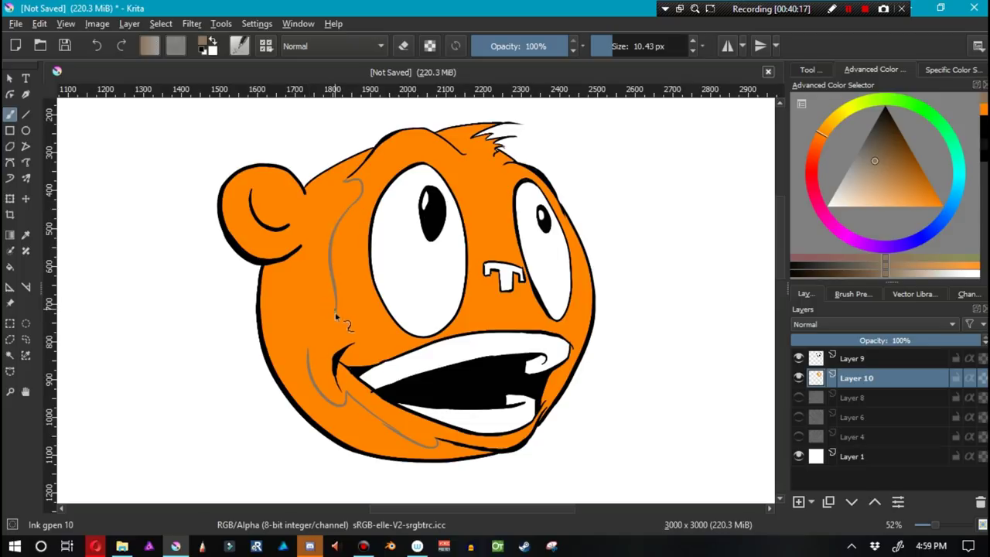
pyautogui.moveTo(336, 312); pyautogui.dragTo(309, 357)
pyautogui.hotkey('ctrl', 'z')
pyautogui.moveTo(336, 308); pyautogui.dragTo(310, 364)
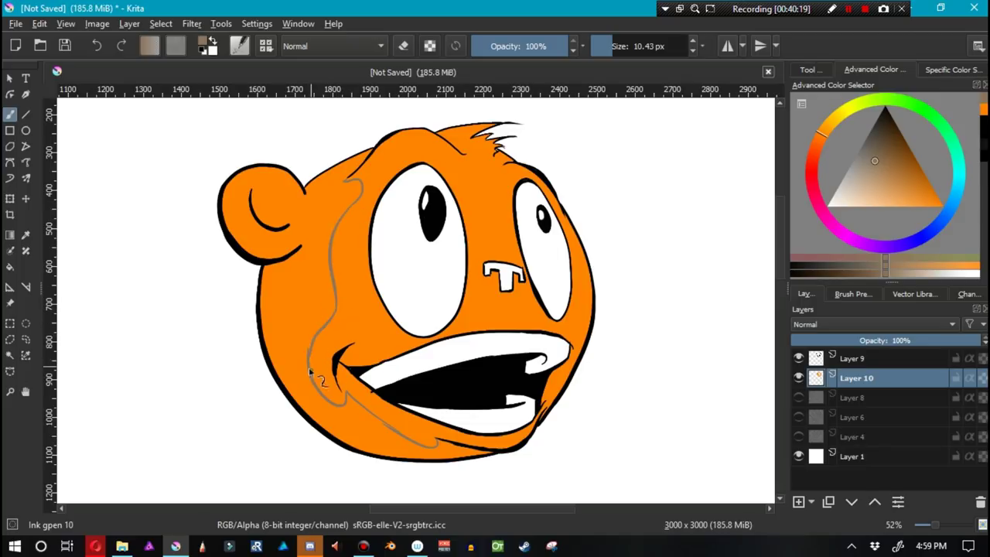
# Draw a jagged tuft edge inside the ear and fill the ear and back of the head with the grey-brown.
pyautogui.moveTo(285, 286); pyautogui.dragTo(320, 365)
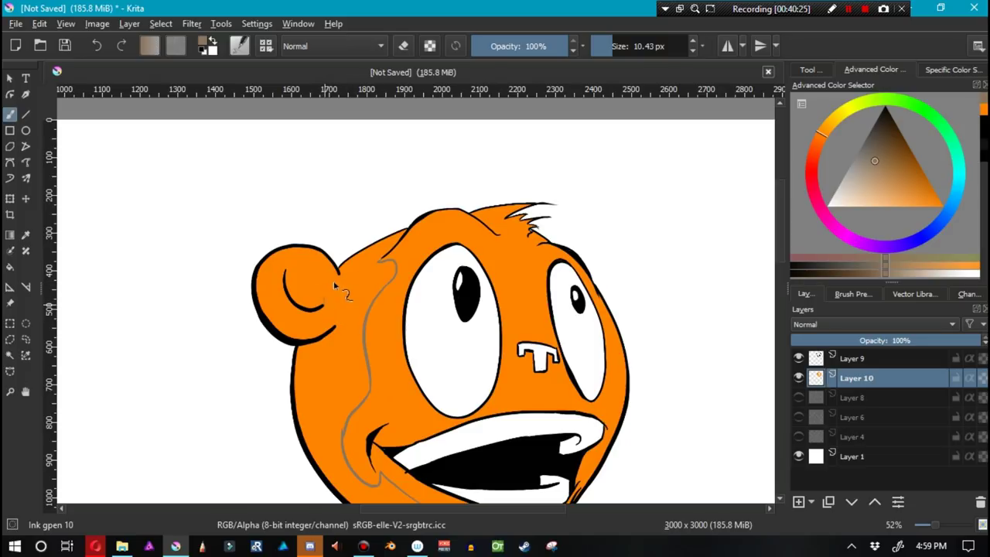
pyautogui.moveTo(310, 289); pyautogui.dragTo(295, 288)
pyautogui.press('f')
pyautogui.click(337, 363)
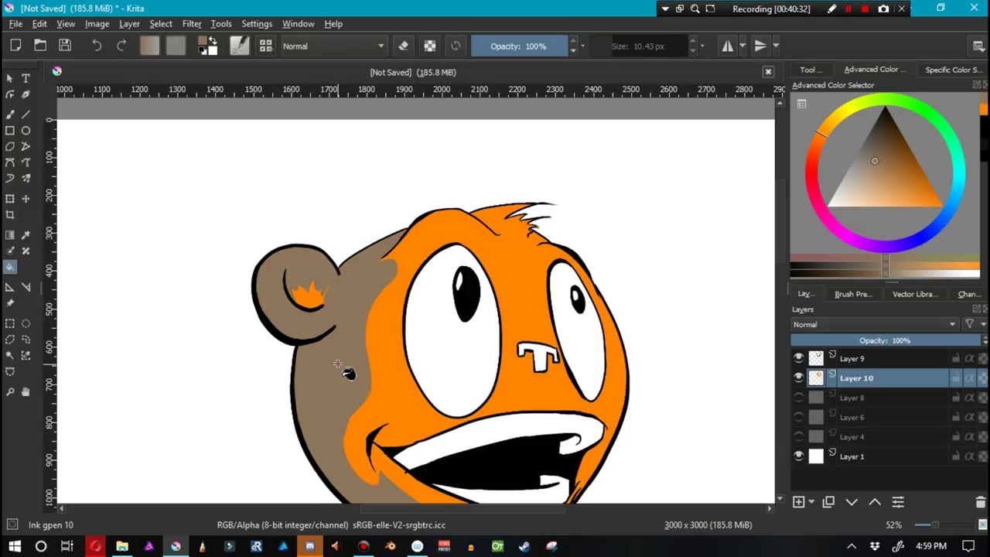
# Move the grey-brown boundary below the mouth closer to the lower lip, painting over the orange strip beneath it.
pyautogui.moveTo(338, 363); pyautogui.dragTo(236, 308)
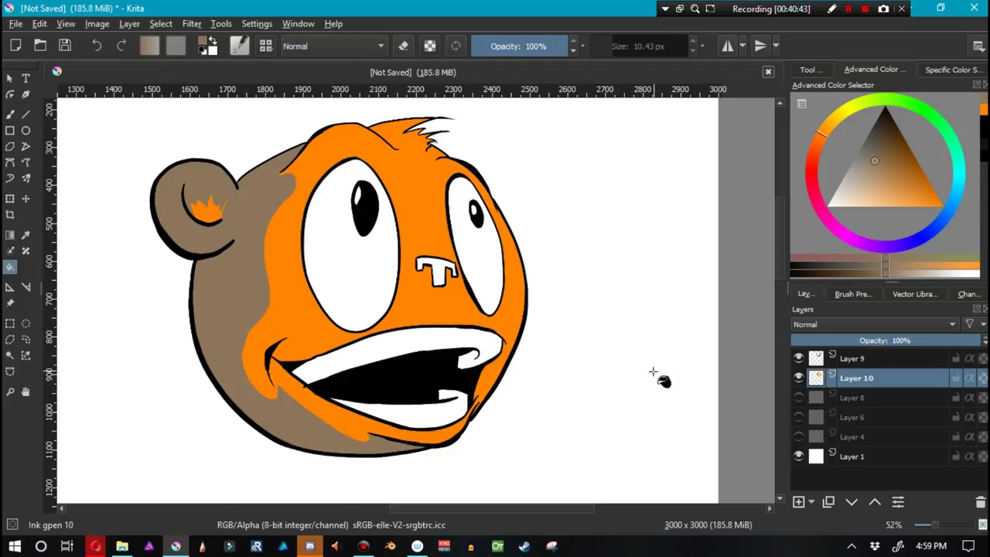
pyautogui.press('b')
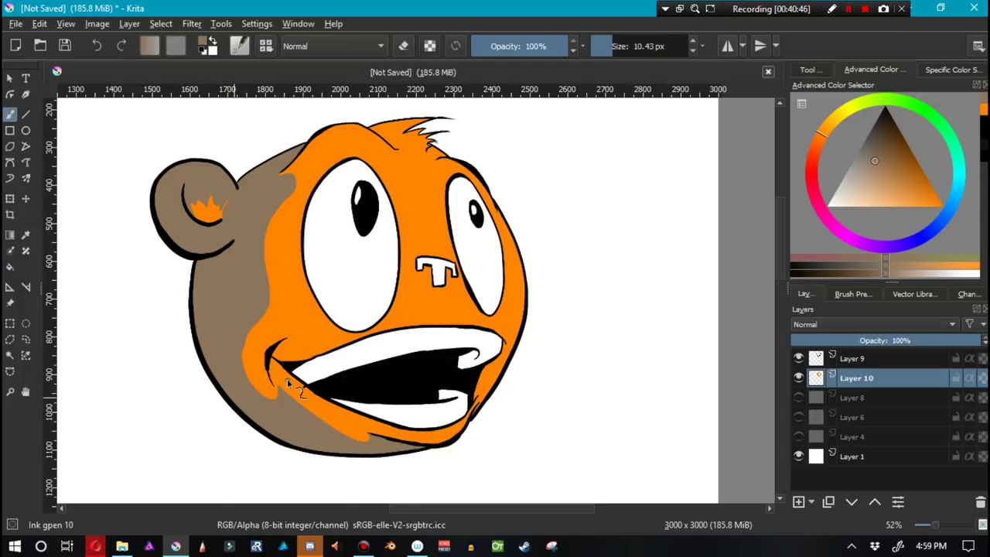
pyautogui.moveTo(292, 363); pyautogui.dragTo(322, 433)
pyautogui.moveTo(266, 394)
pyautogui.mouseDown()
pyautogui.moveTo(270, 370)
pyautogui.moveTo(263, 382)
pyautogui.moveTo(271, 379)
pyautogui.mouseUp()
pyautogui.hotkey('ctrl', 'z')
pyautogui.moveTo(317, 396)
pyautogui.mouseDown()
pyautogui.moveTo(325, 419)
pyautogui.moveTo(369, 436)
pyautogui.moveTo(277, 386)
pyautogui.moveTo(314, 416)
pyautogui.moveTo(277, 365)
pyautogui.moveTo(314, 405)
pyautogui.mouseUp()
pyautogui.hotkey('ctrl', 'z')
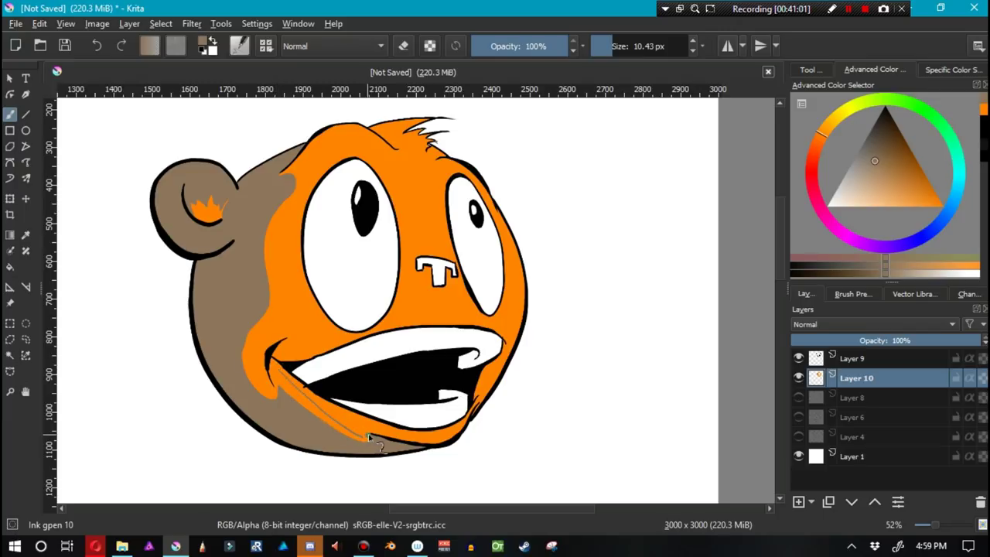
pyautogui.moveTo(369, 438); pyautogui.dragTo(300, 394)
pyautogui.moveTo(372, 440)
pyautogui.mouseDown()
pyautogui.moveTo(328, 423)
pyautogui.moveTo(276, 369)
pyautogui.moveTo(279, 397)
pyautogui.moveTo(270, 363)
pyautogui.moveTo(279, 390)
pyautogui.moveTo(270, 365)
pyautogui.moveTo(288, 393)
pyautogui.moveTo(274, 366)
pyautogui.moveTo(307, 409)
pyautogui.moveTo(293, 398)
pyautogui.moveTo(361, 441)
pyautogui.mouseUp()
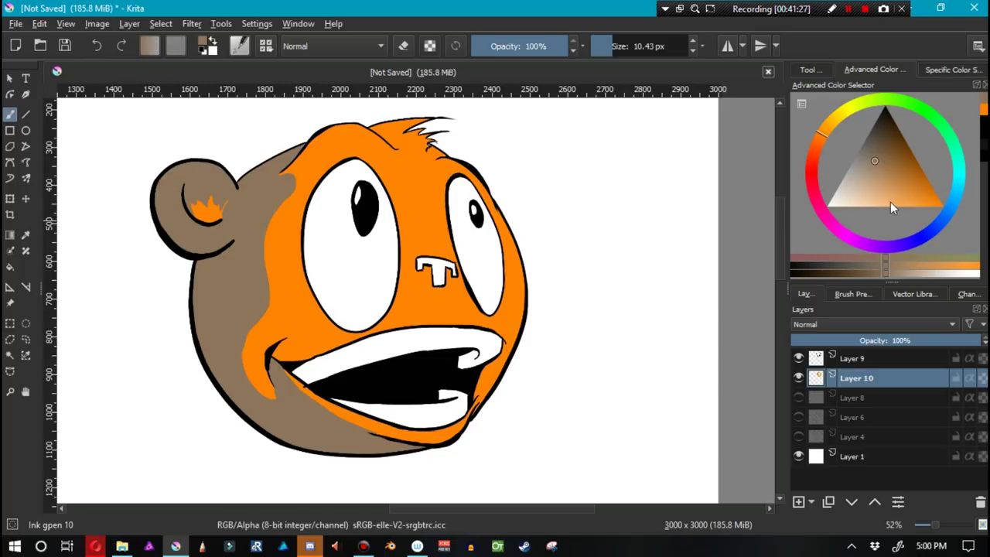
# Choose a pale orange and outline a lighter face marking across the chin, from the upper lip toward the nose, and along the nose bridge.
pyautogui.click(861, 205)
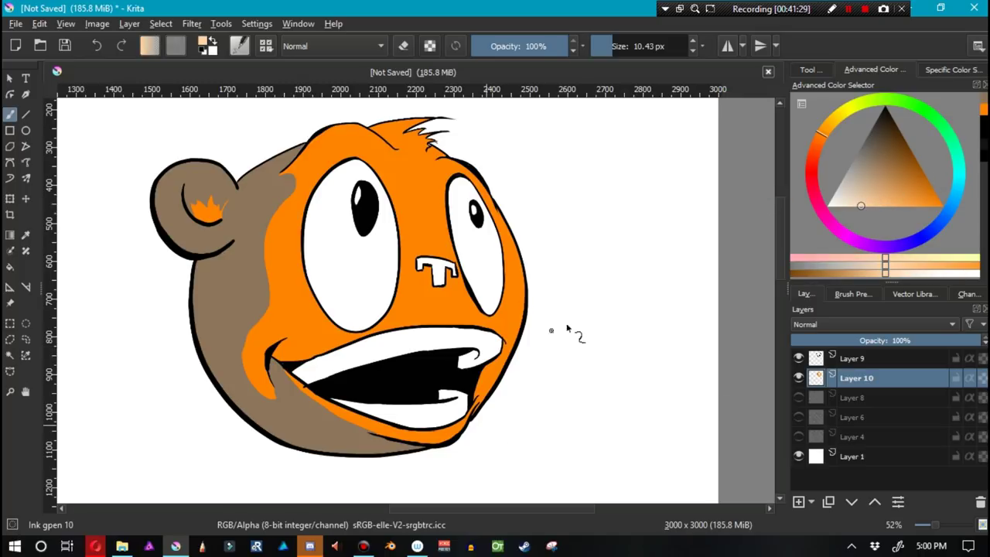
pyautogui.click(883, 203)
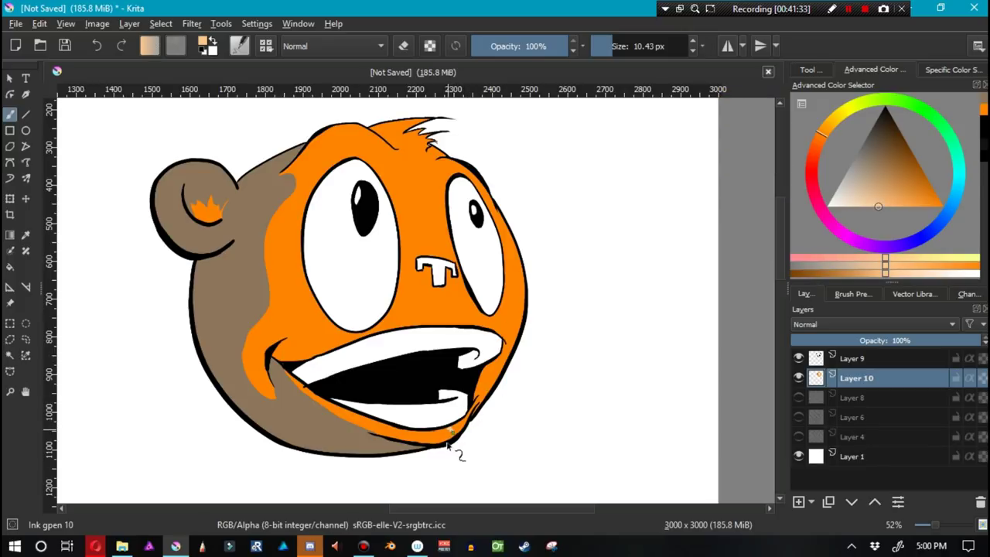
pyautogui.moveTo(447, 443); pyautogui.dragTo(448, 431)
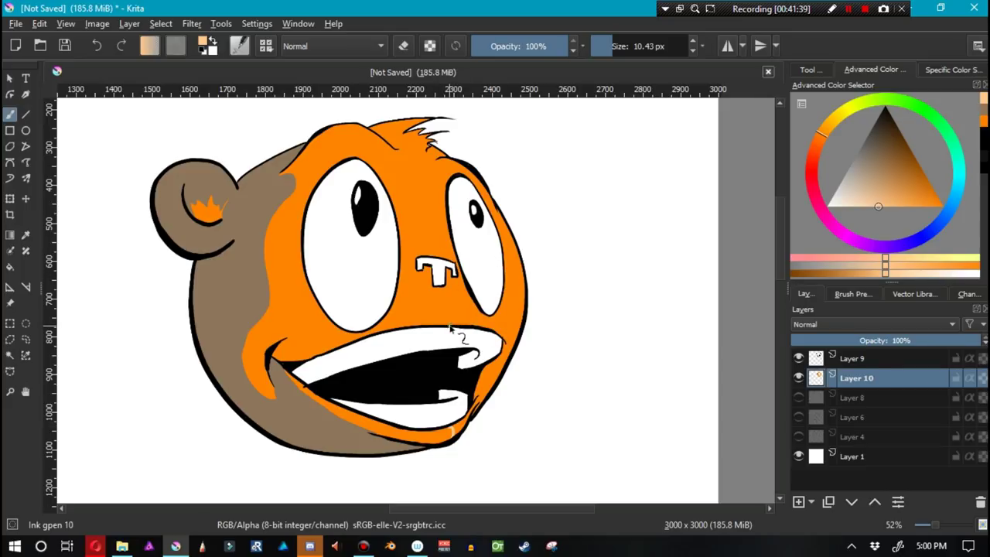
pyautogui.moveTo(455, 321); pyautogui.dragTo(464, 280)
pyautogui.moveTo(412, 186)
pyautogui.mouseDown()
pyautogui.moveTo(419, 263)
pyautogui.moveTo(407, 184)
pyautogui.mouseUp()
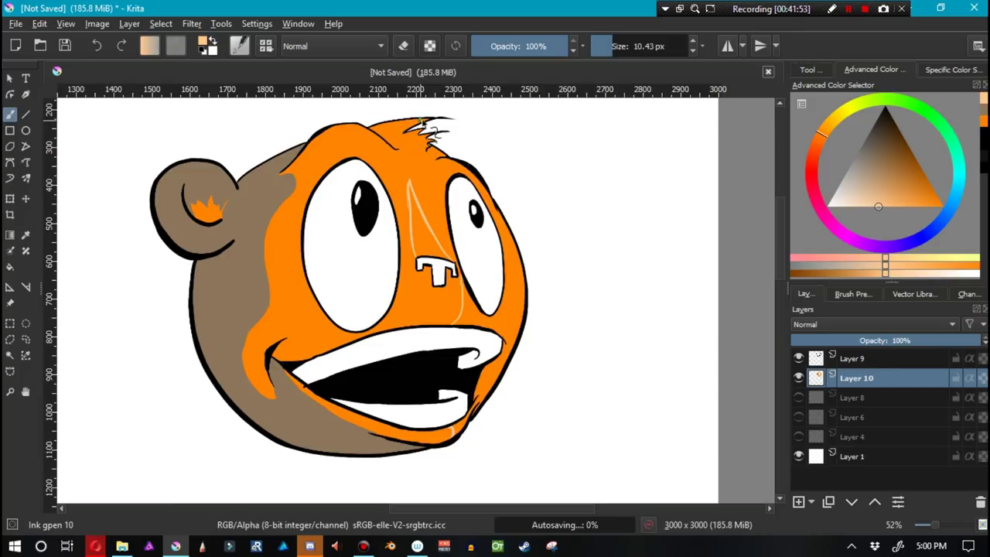
pyautogui.moveTo(422, 121)
pyautogui.mouseDown()
pyautogui.moveTo(397, 138)
pyautogui.moveTo(413, 149)
pyautogui.moveTo(410, 133)
pyautogui.moveTo(426, 121)
pyautogui.moveTo(388, 131)
pyautogui.mouseUp()
pyautogui.hotkey('ctrl', 'z')
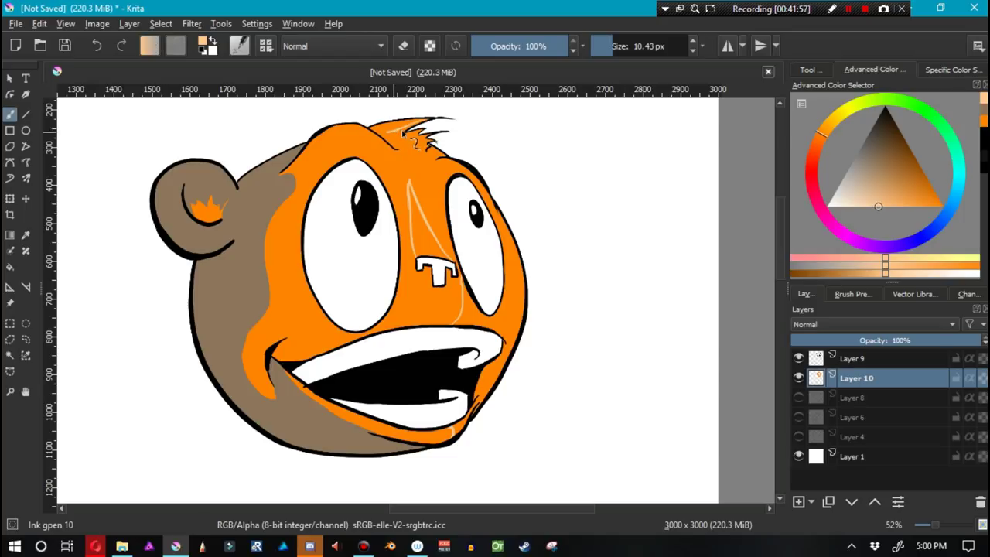
pyautogui.hotkey('ctrl', 'z')
pyautogui.hotkey('ctrl', 'z')
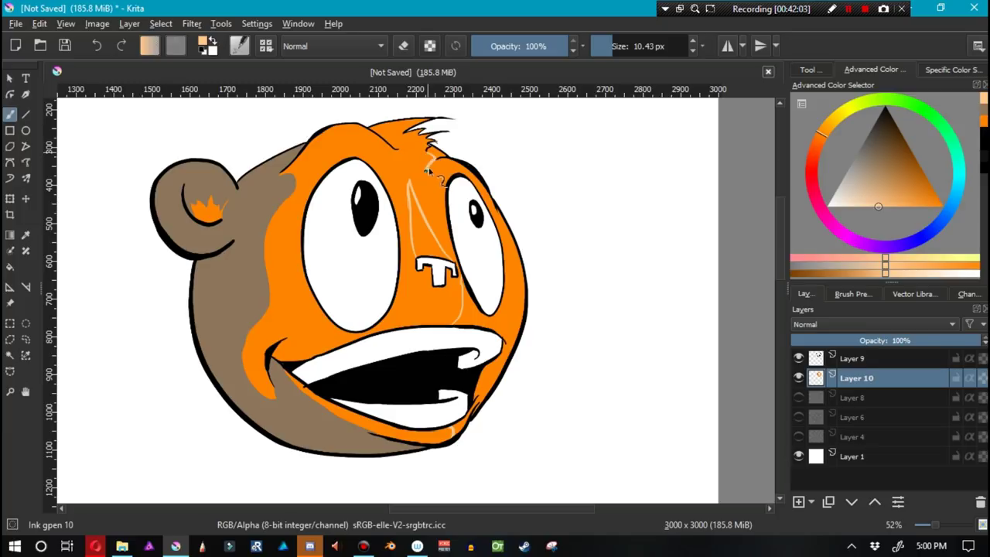
# Outline the pale orange marking from the hair tuft over the far eye and down the far side of the face to the upper lip.
pyautogui.moveTo(427, 170); pyautogui.dragTo(460, 162)
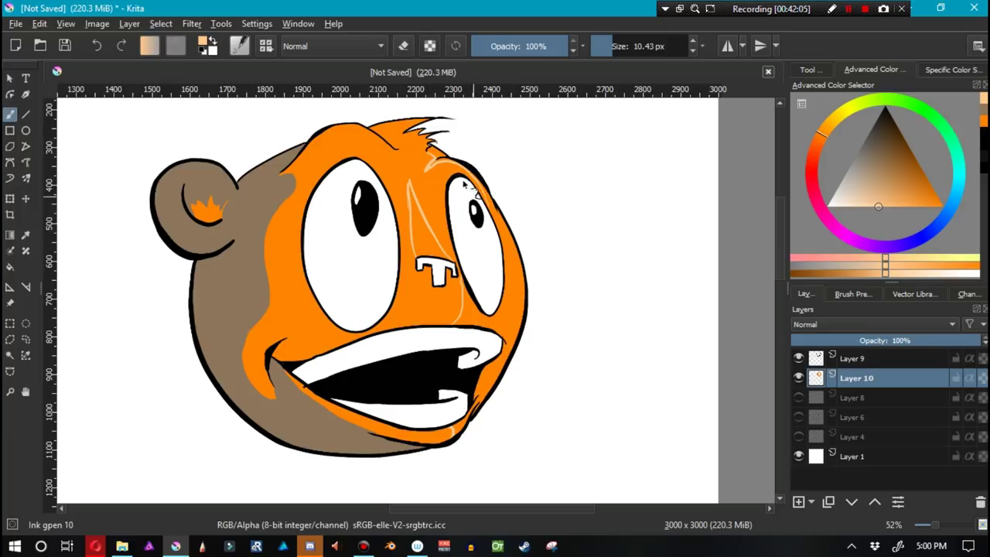
pyautogui.hotkey('ctrl', 'z')
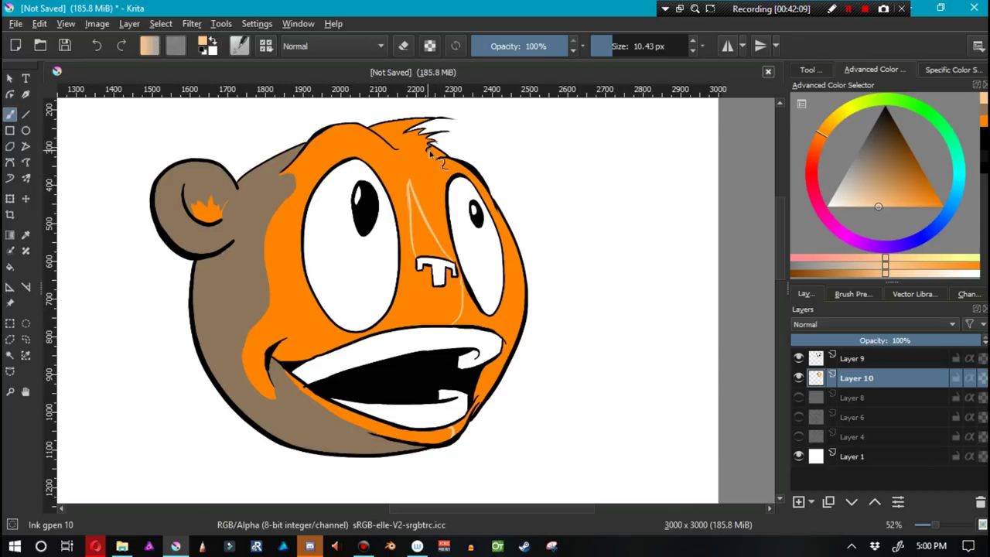
pyautogui.moveTo(429, 170); pyautogui.dragTo(433, 157)
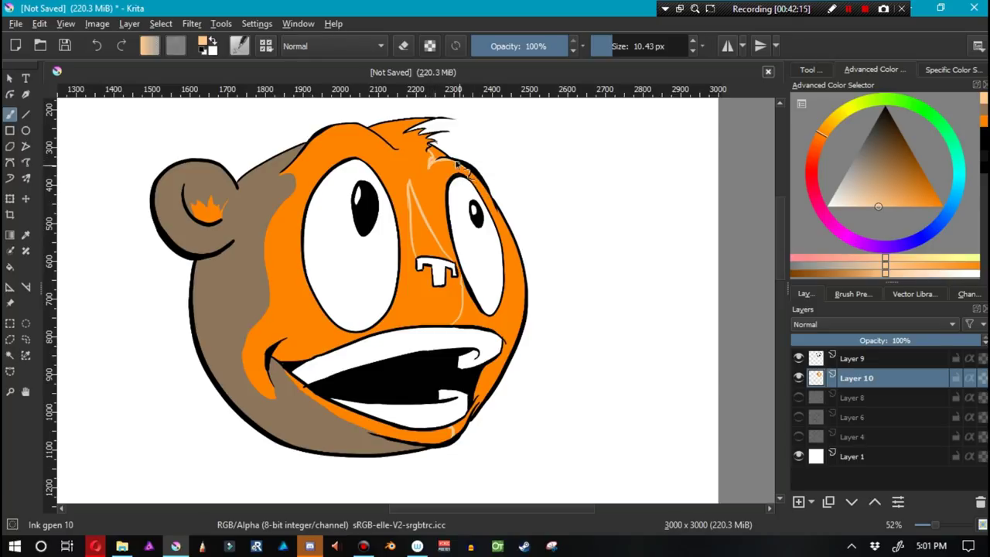
pyautogui.moveTo(465, 168)
pyautogui.mouseDown()
pyautogui.moveTo(514, 245)
pyautogui.moveTo(499, 347)
pyautogui.mouseUp()
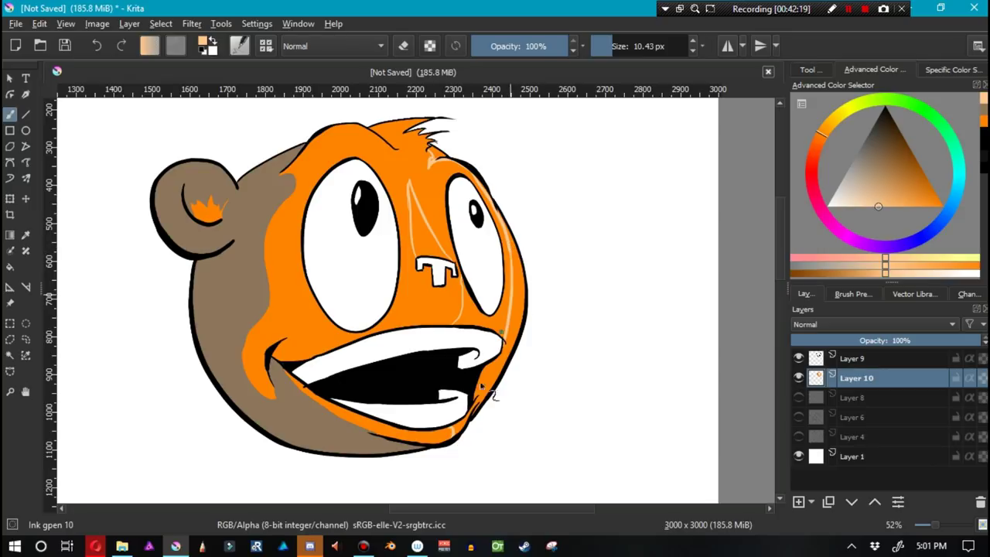
# Fill the far edge of the face, the cheek below the far eye and the nose-bridge marking with the pale orange.
pyautogui.press('f')
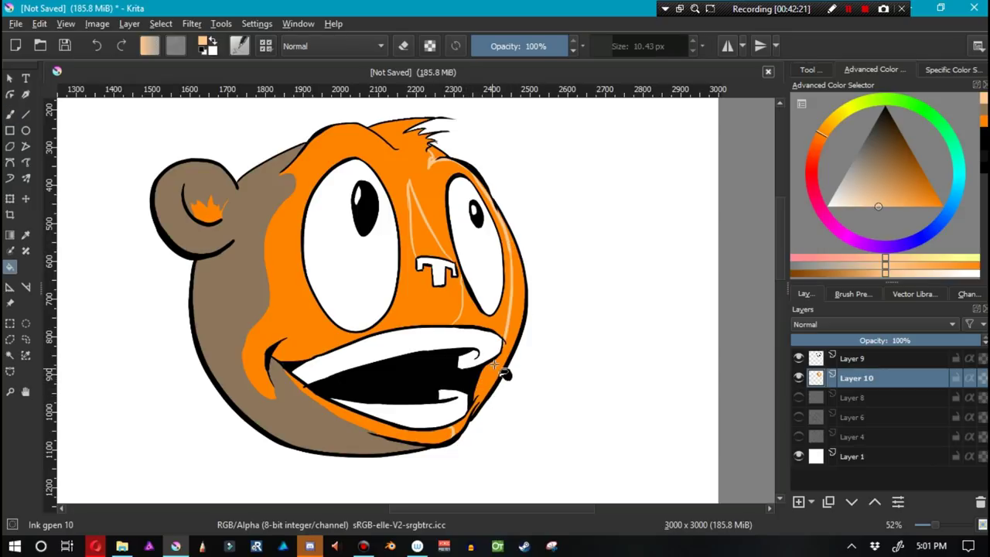
pyautogui.click(480, 359)
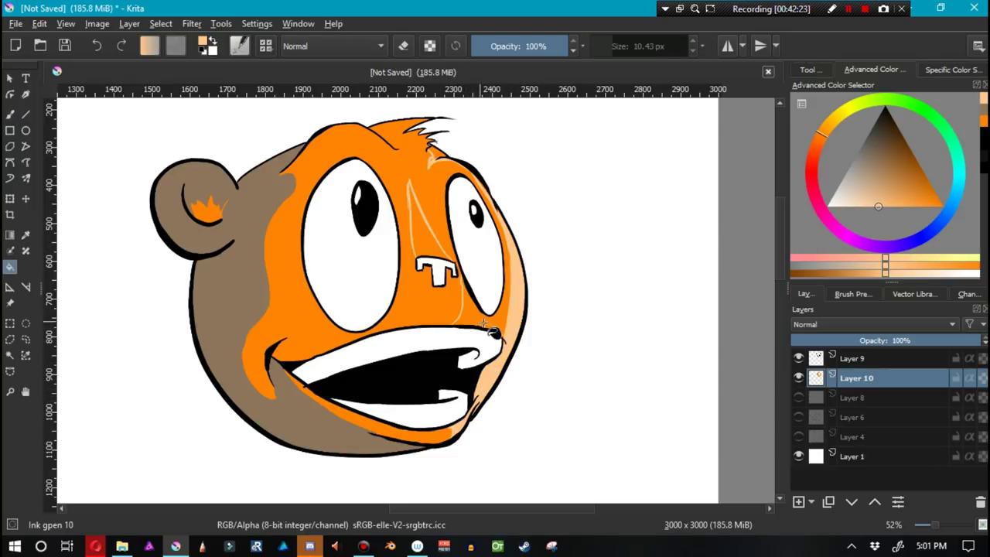
pyautogui.click(487, 330)
pyautogui.hotkey('ctrl', 'z')
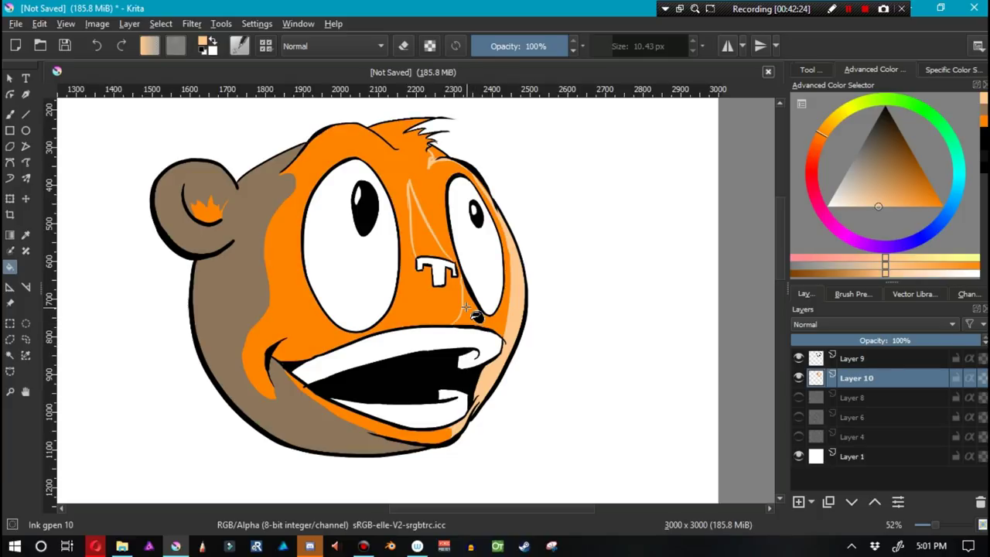
pyautogui.press('b')
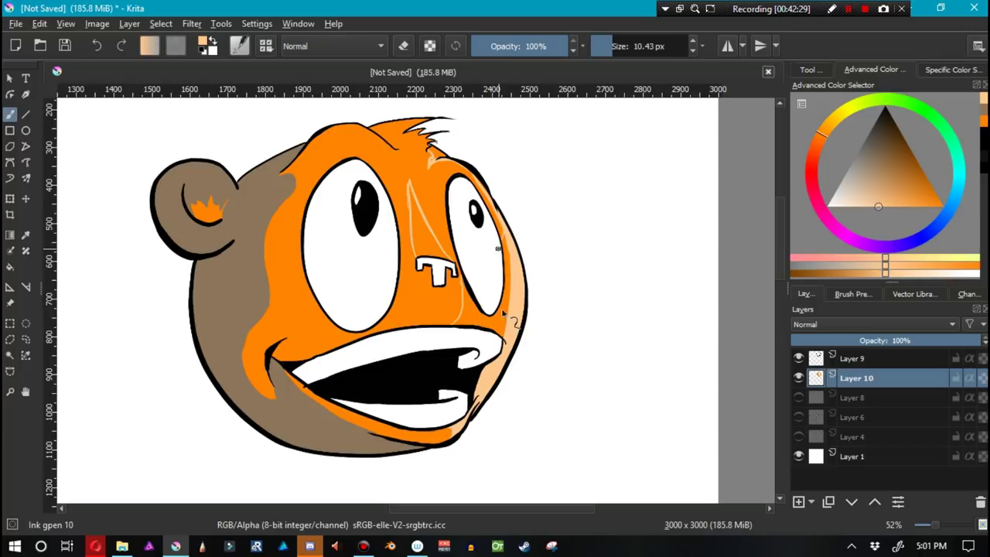
pyautogui.press('f')
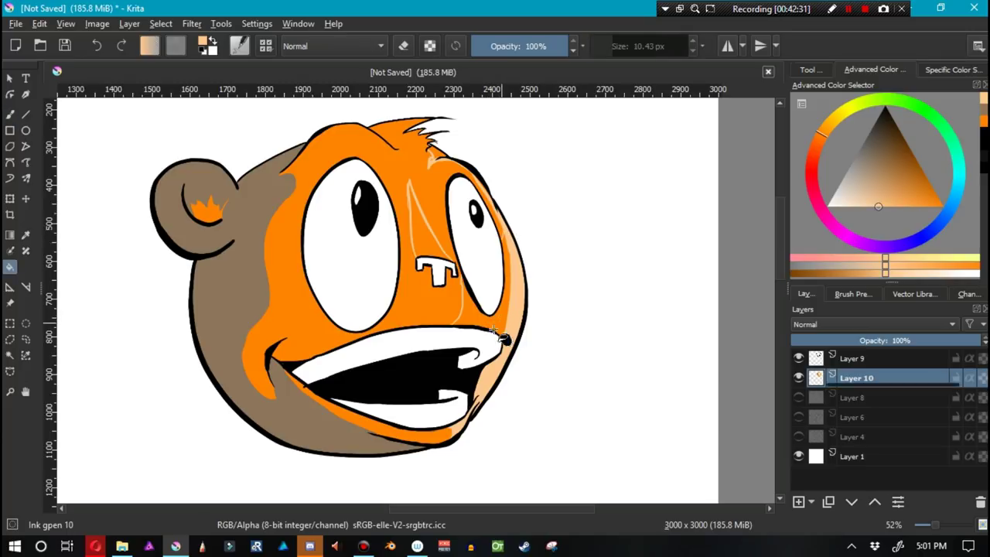
pyautogui.click(499, 336)
pyautogui.click(426, 241)
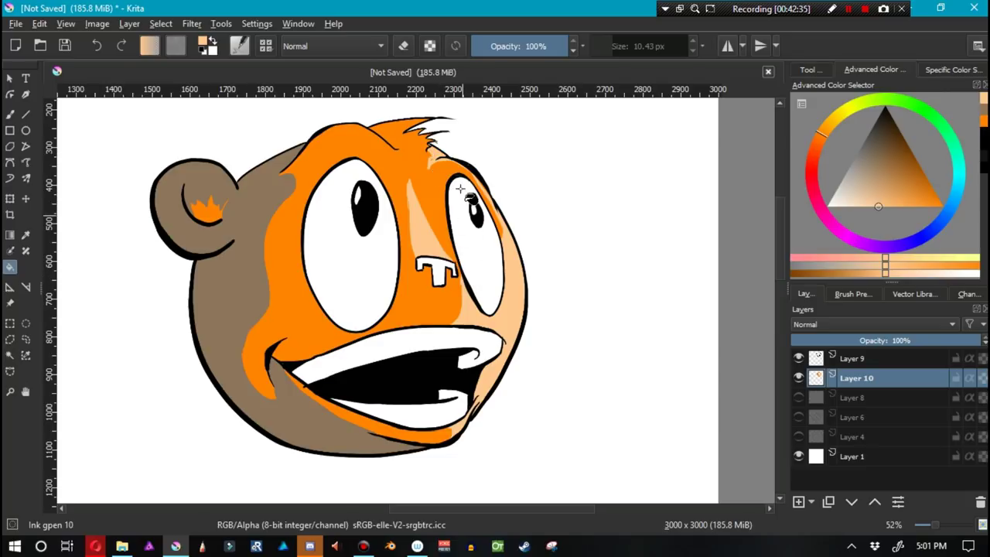
# Choose a very pale cyan and fill both eyes and the upper and lower lips with it.
pyautogui.press('b')
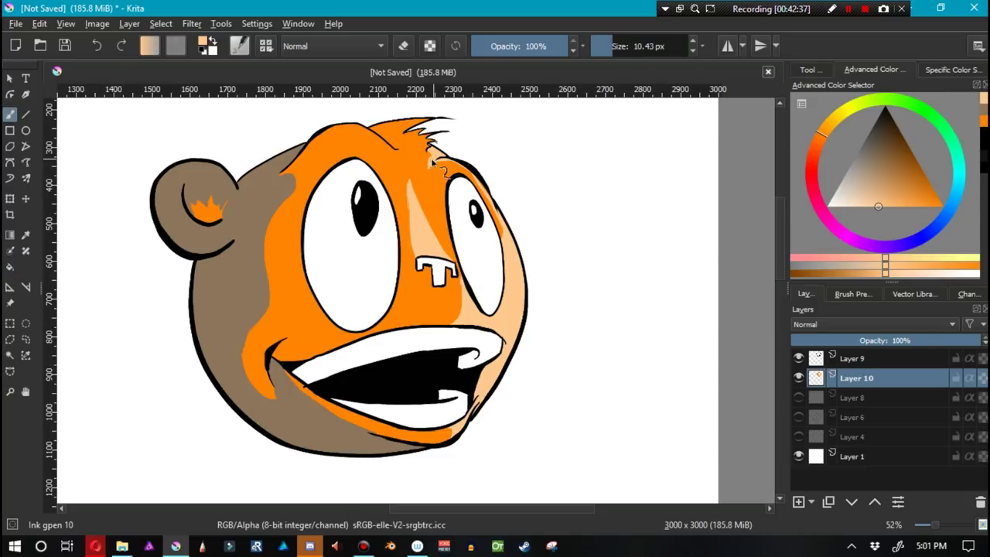
pyautogui.moveTo(956, 202); pyautogui.dragTo(933, 245)
pyautogui.moveTo(855, 203); pyautogui.dragTo(839, 220)
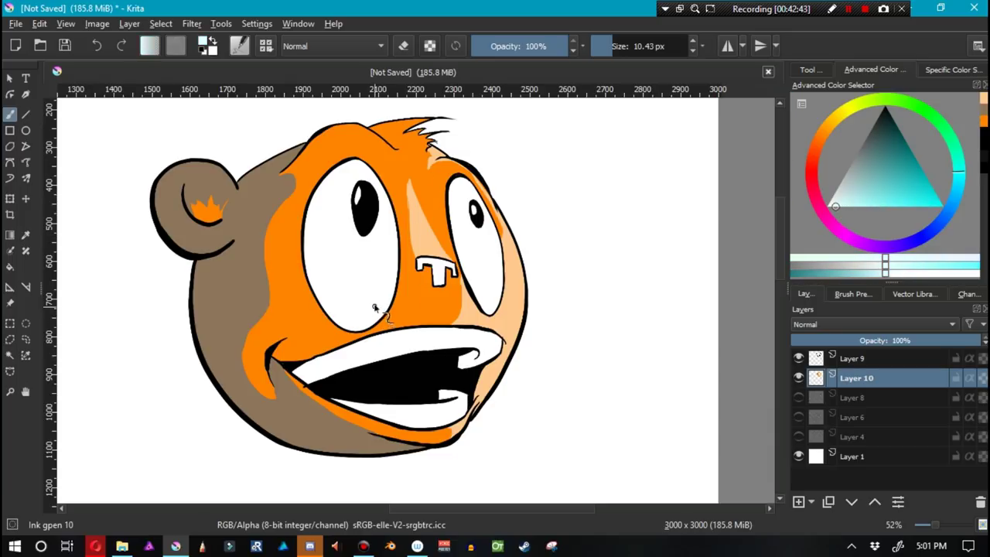
pyautogui.press('f')
pyautogui.click(364, 283)
pyautogui.click(489, 272)
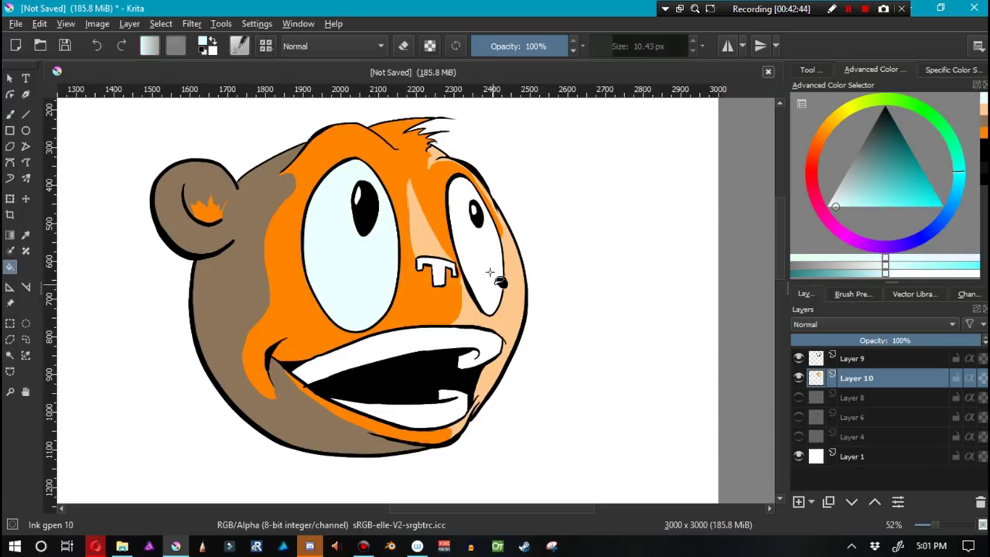
pyautogui.click(417, 346)
pyautogui.click(429, 416)
# Choose a darker grey-brown and refill the ear and back of the head with it.
pyautogui.click(983, 118)
pyautogui.click(872, 140)
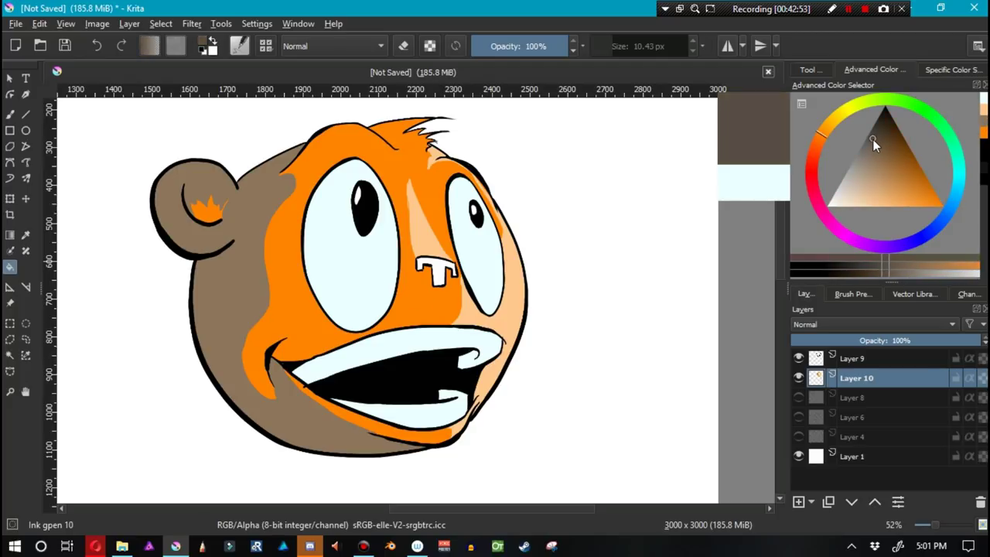
pyautogui.click(234, 291)
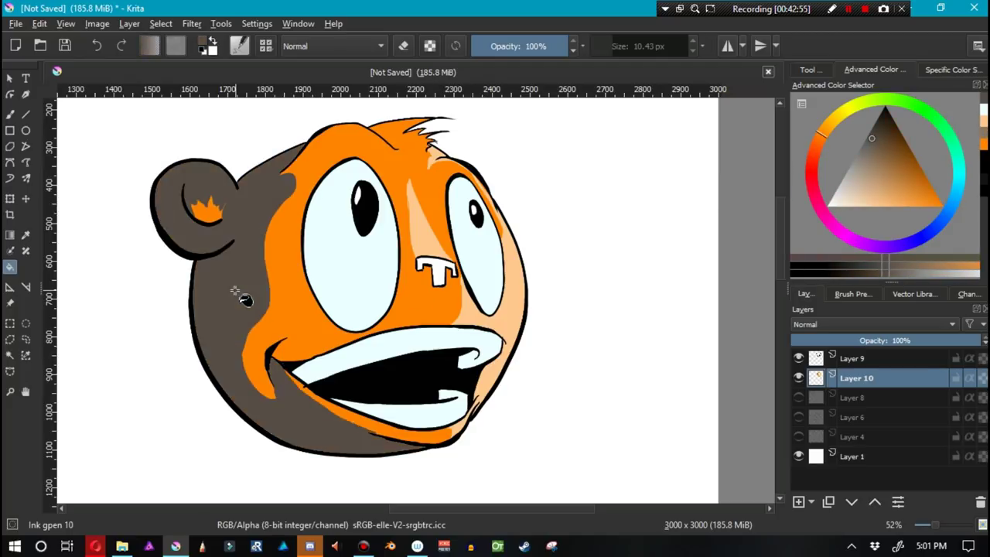